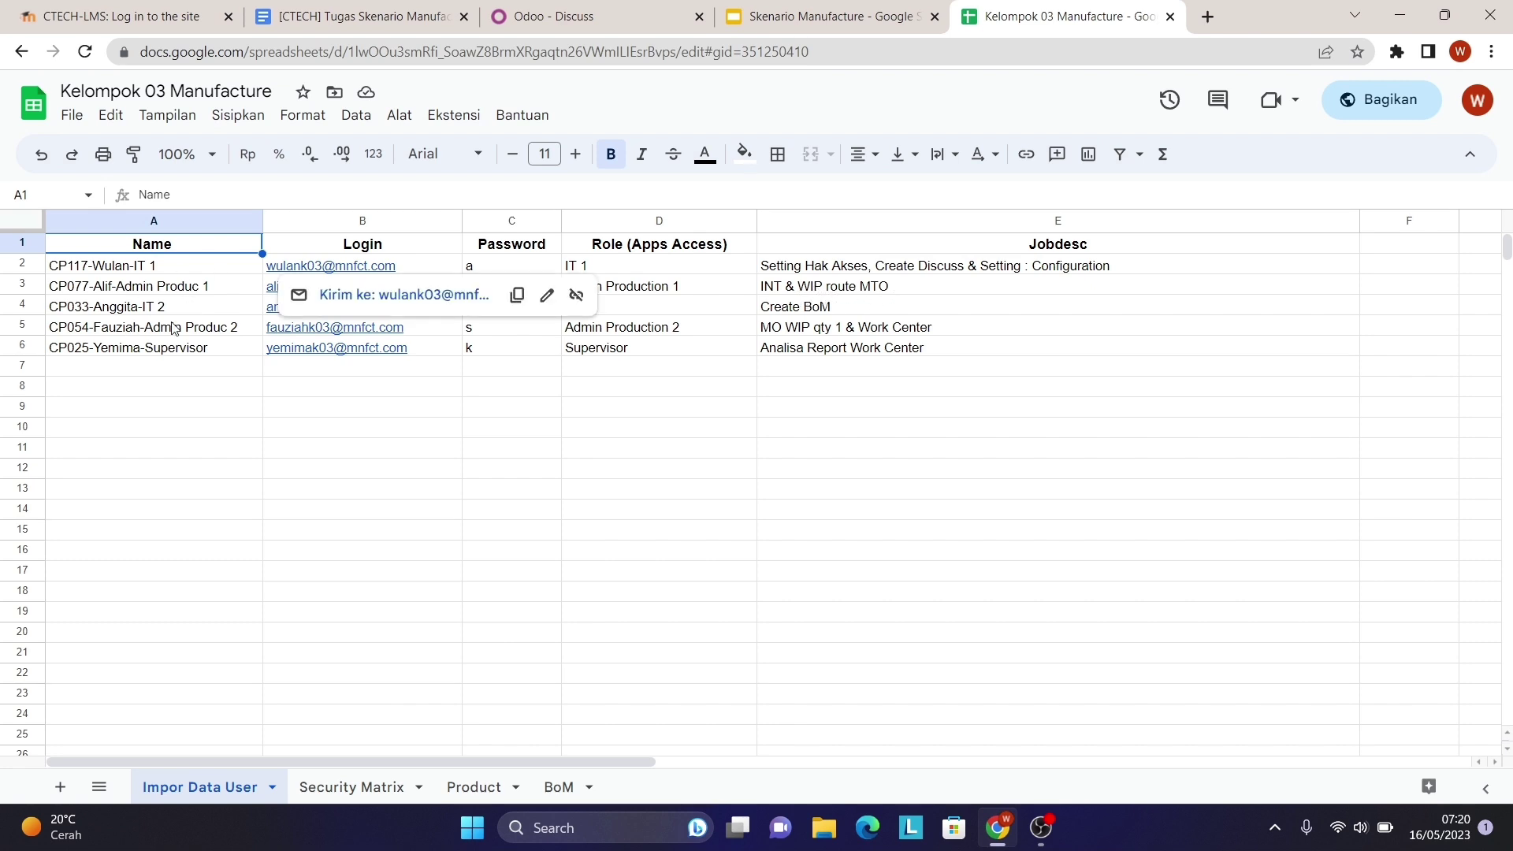
# - Dismiss the link preview in the user import sheet and switch to the Odoo Discuss tab
pyautogui.click(187, 389)
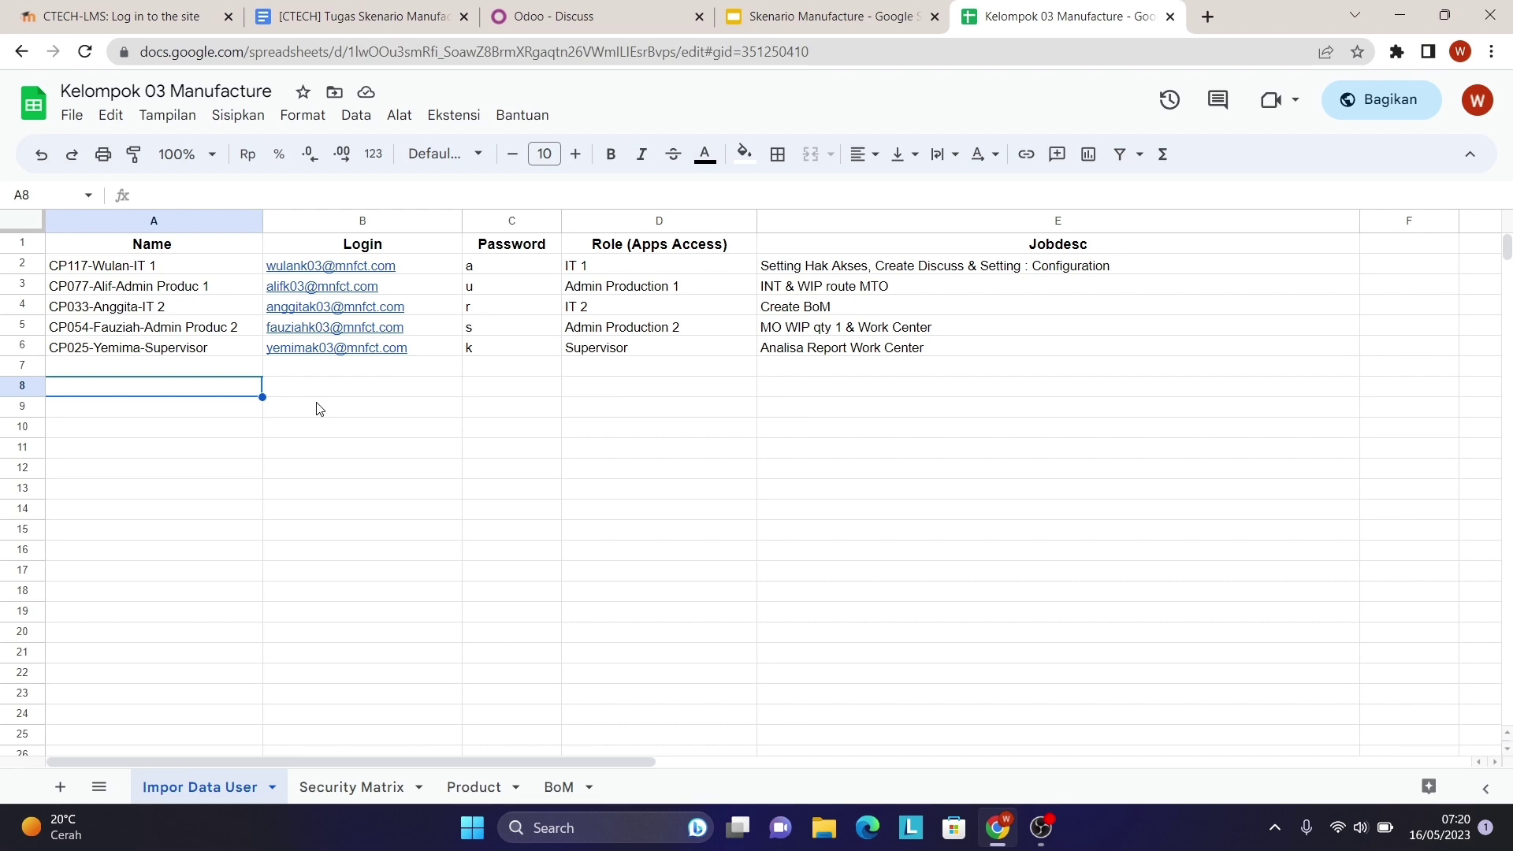
pyautogui.click(581, 16)
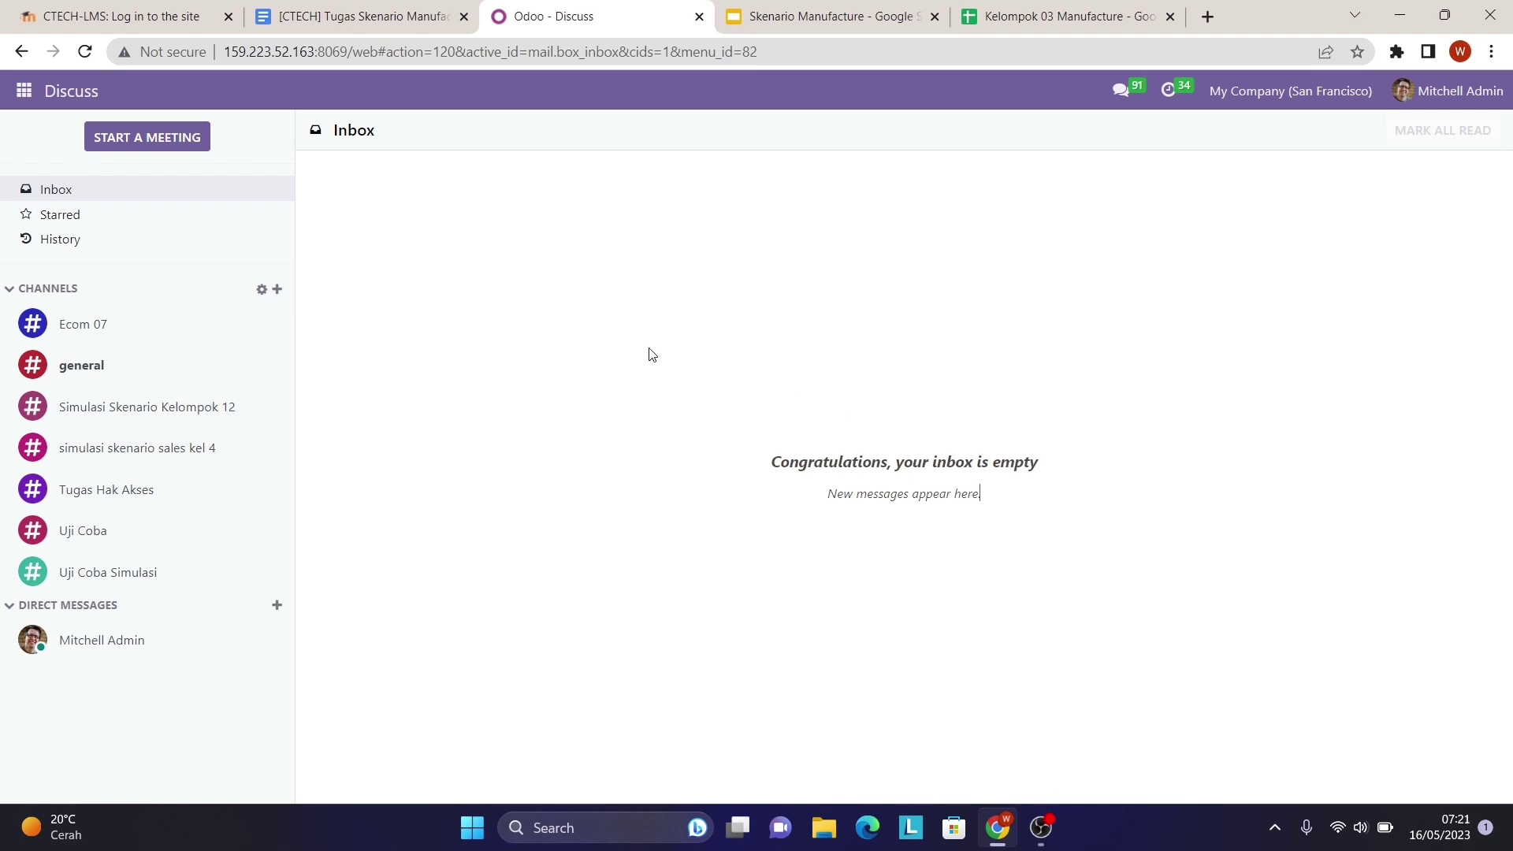
# - Go to Settings and open the Internal Users list, glancing at the user sheet before searching
pyautogui.click(21, 93)
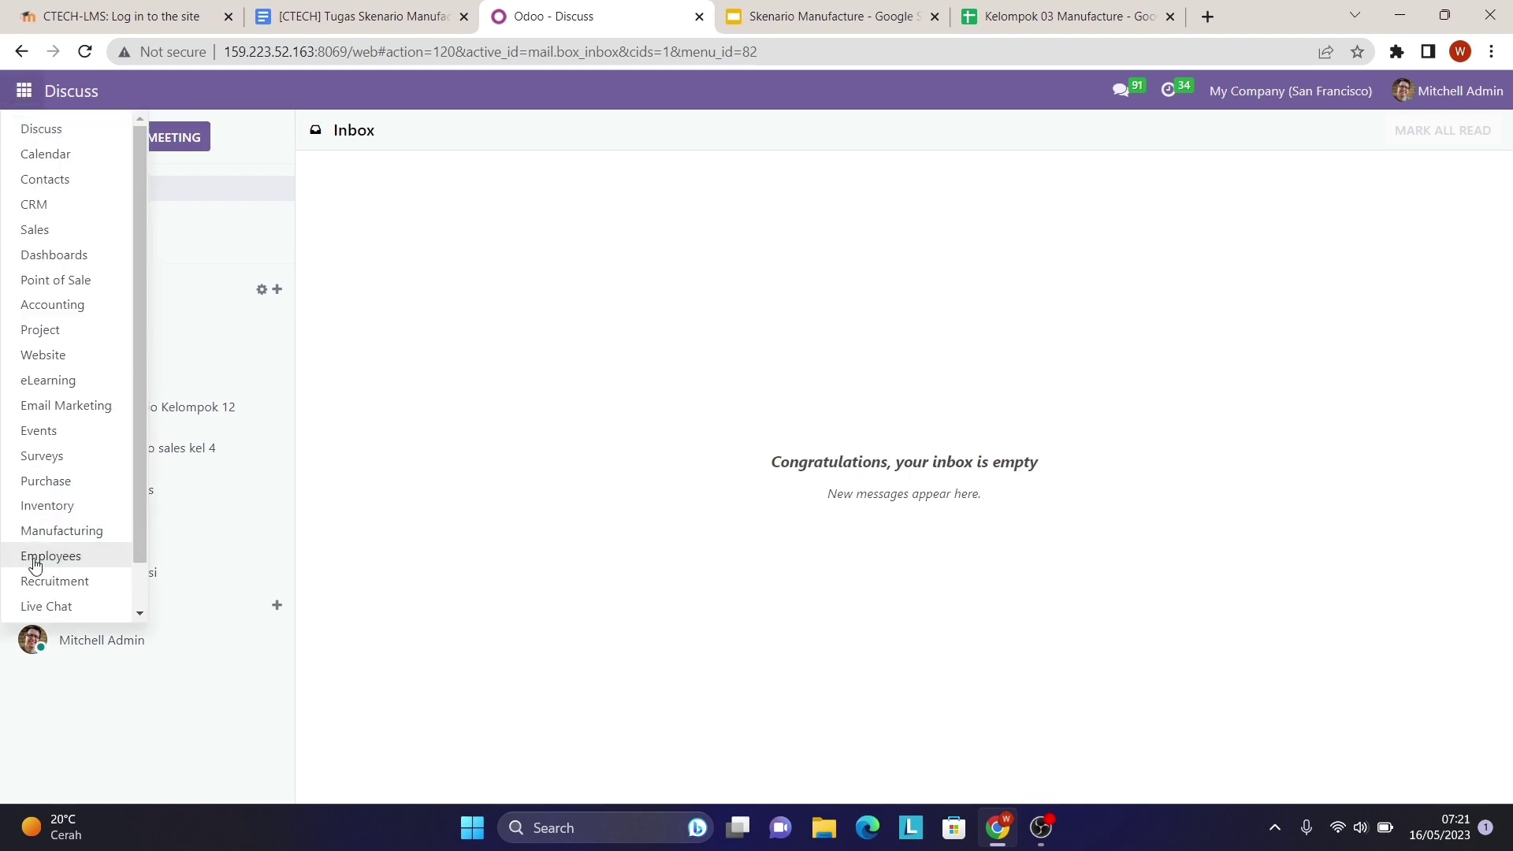
pyautogui.scroll(-3, 43, 576)
pyautogui.click(45, 606)
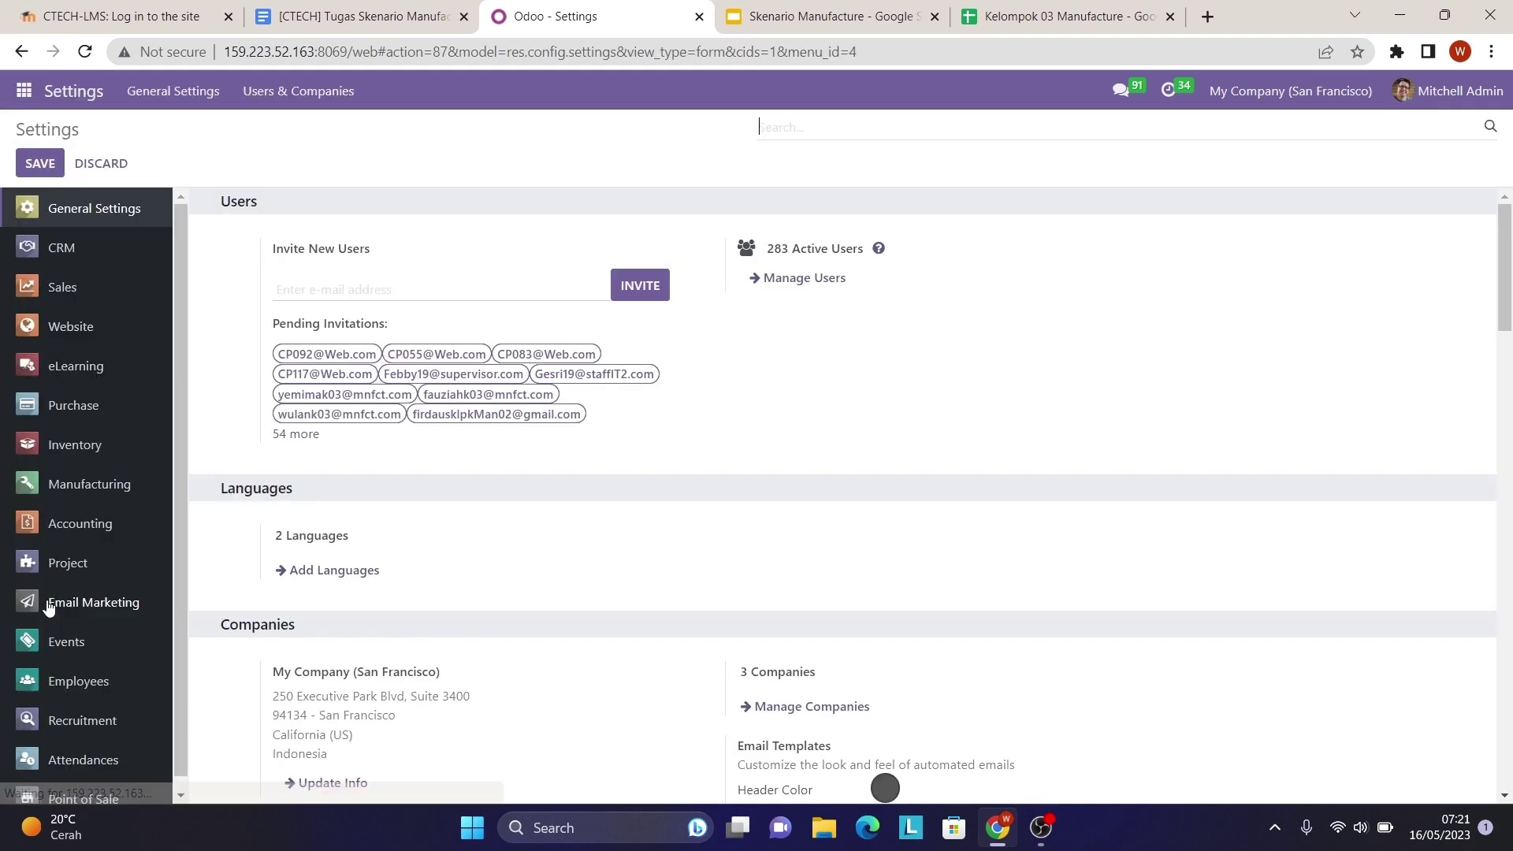
pyautogui.click(831, 288)
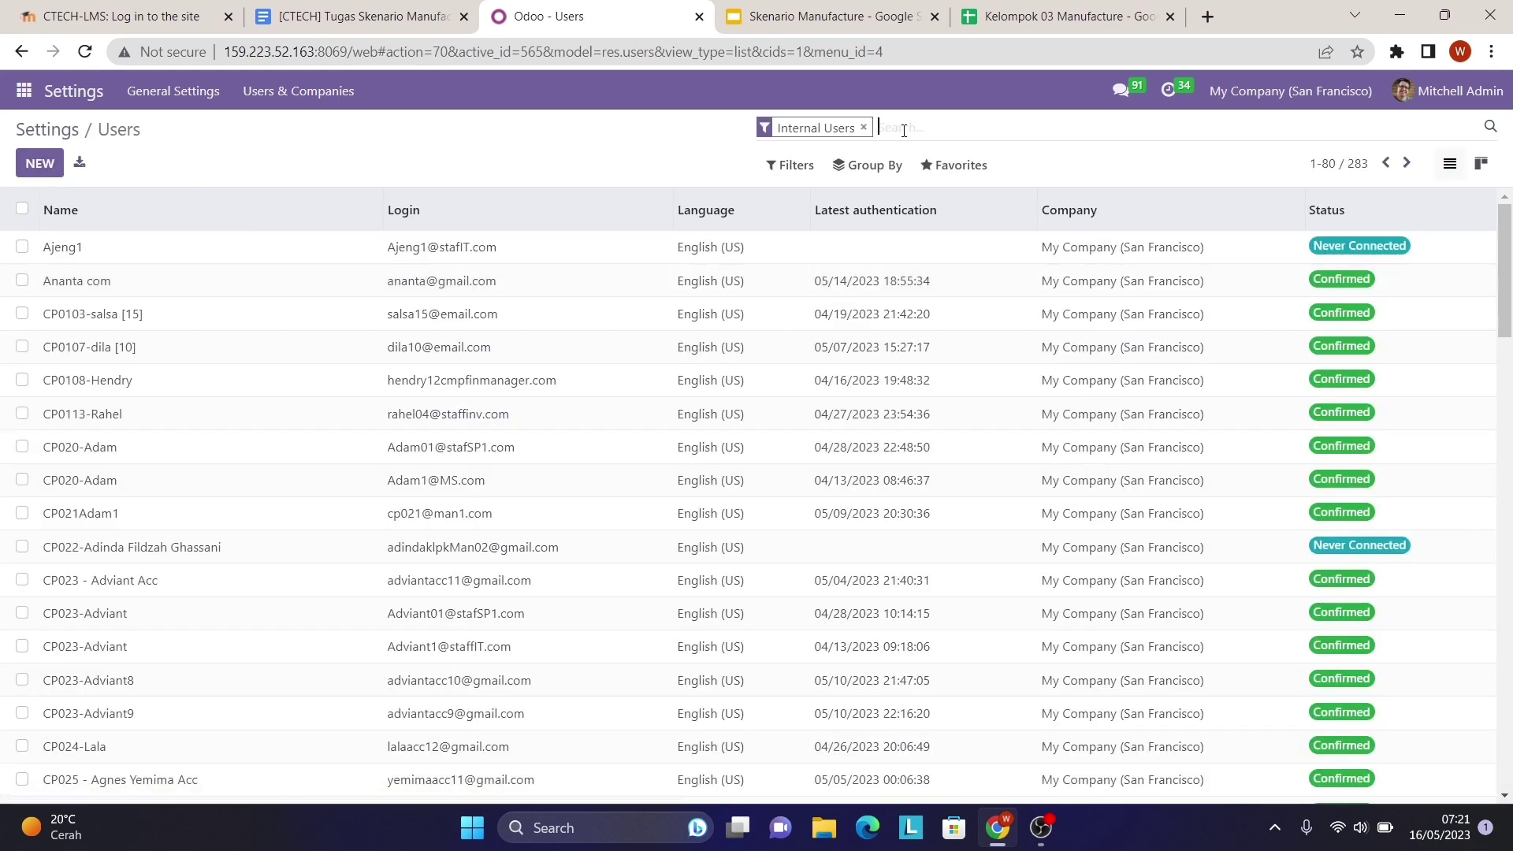
pyautogui.click(937, 165)
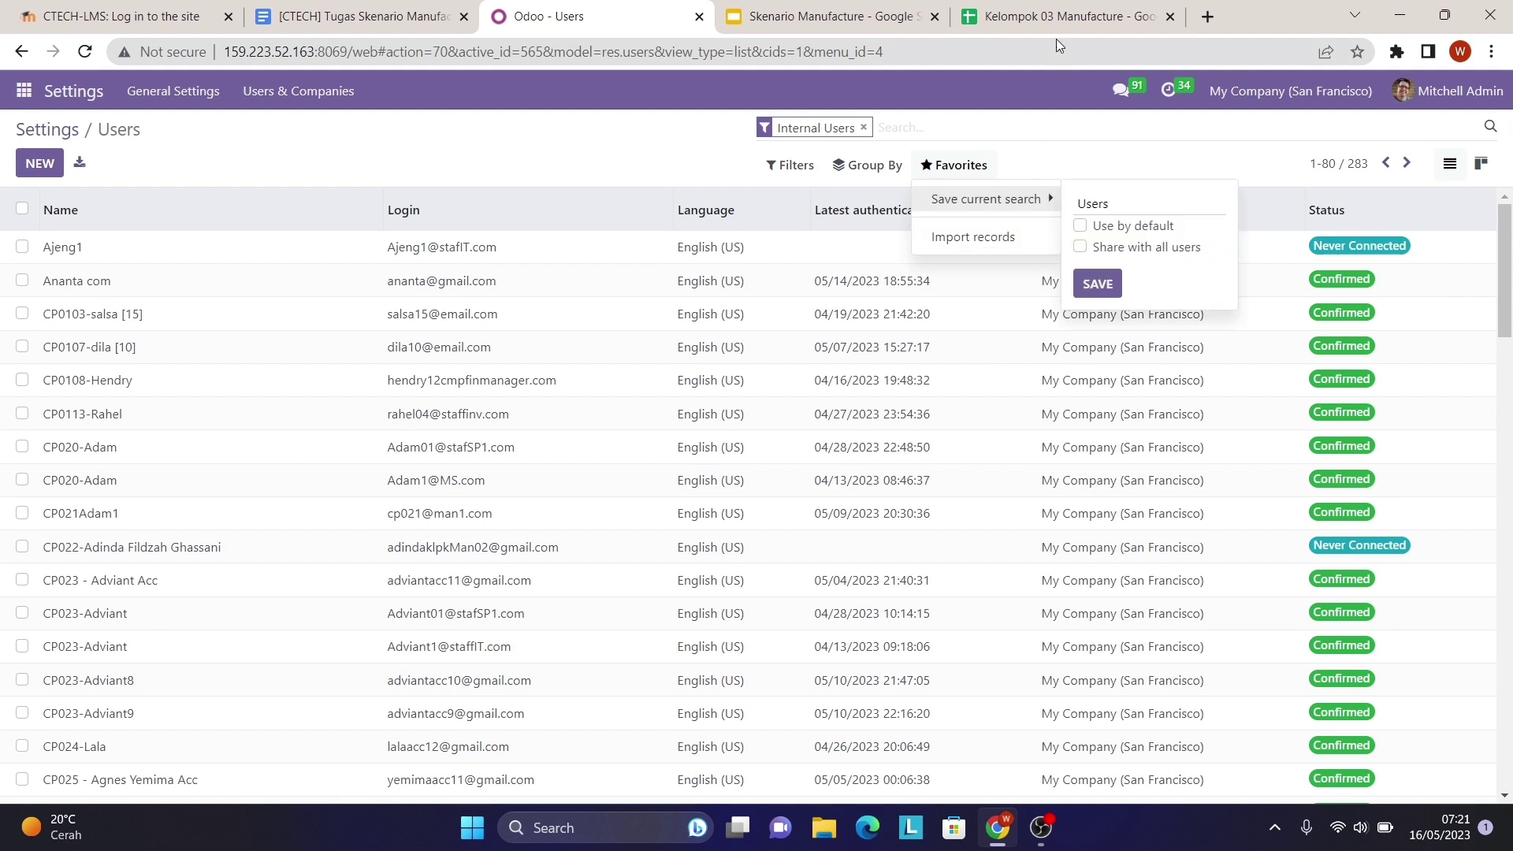
pyautogui.click(1064, 12)
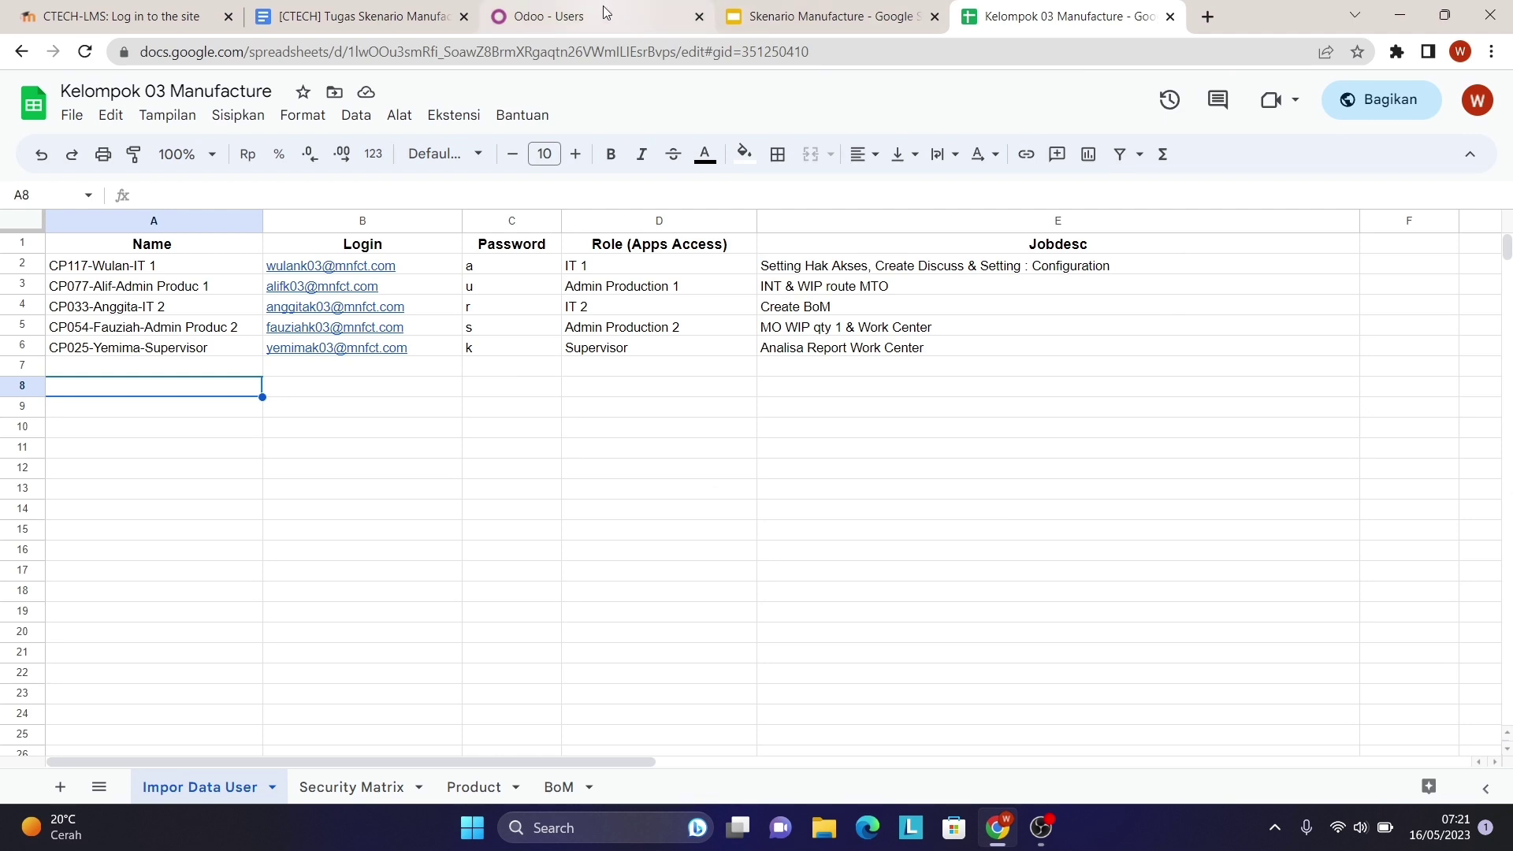
pyautogui.click(549, 16)
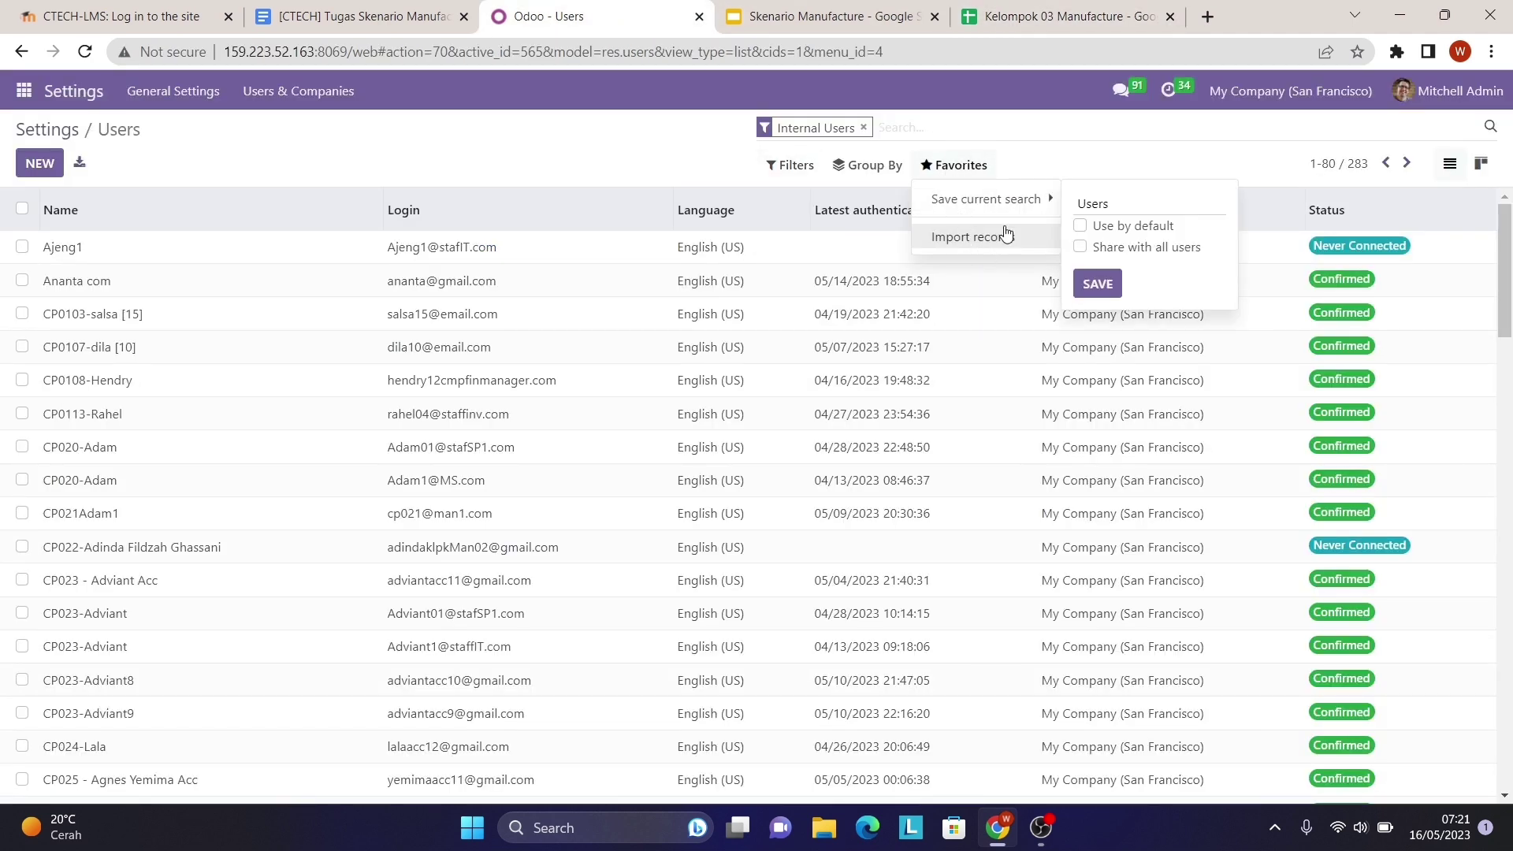
pyautogui.click(889, 125)
# - Search users for 'k03' to list the five group accounts, comparing them against the sheet
pyautogui.write('k03')
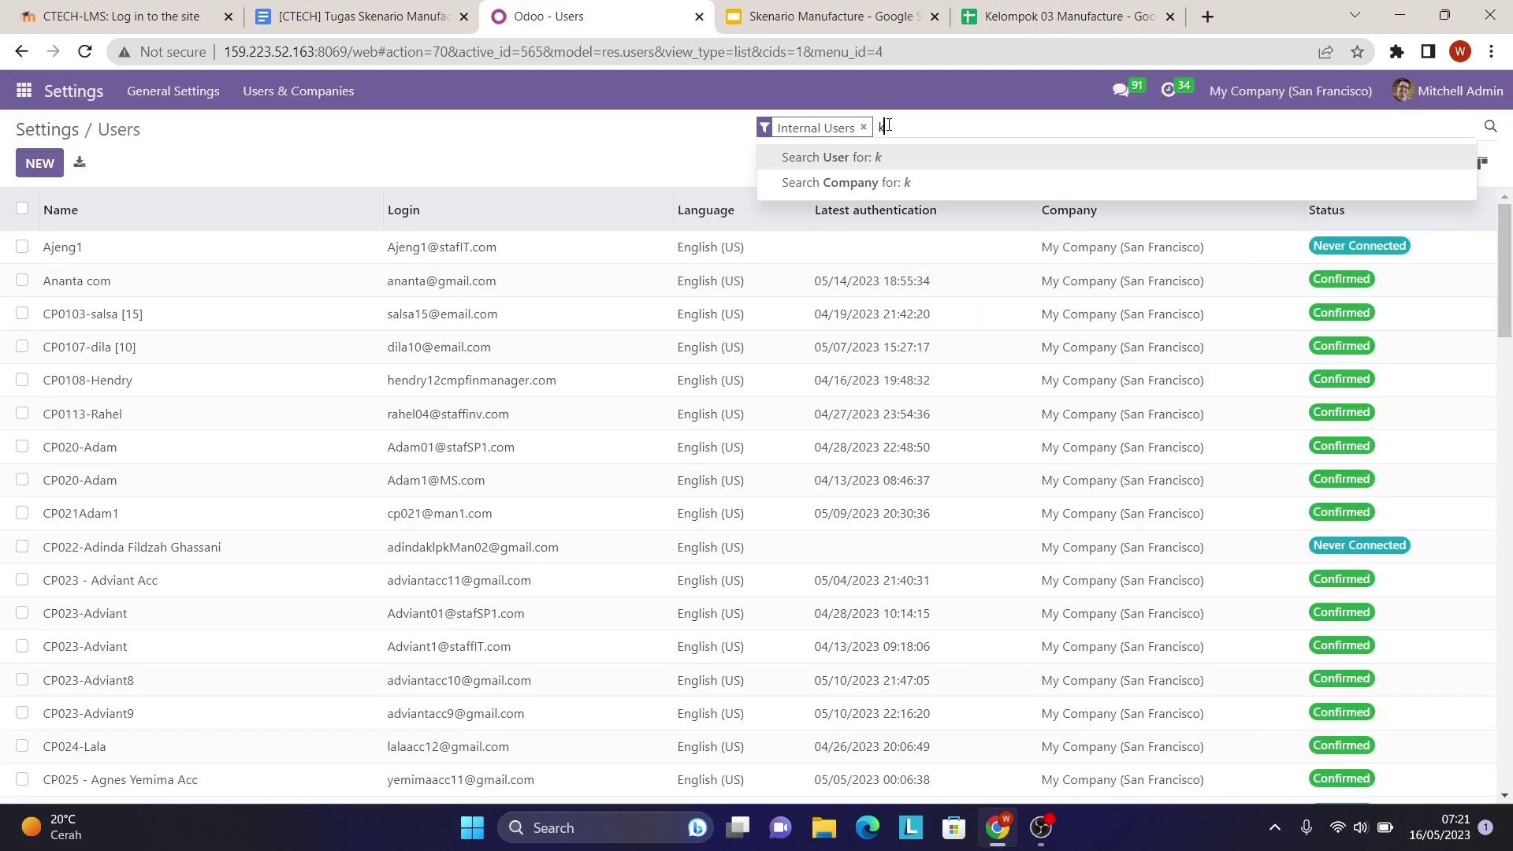
pyautogui.press('Return')
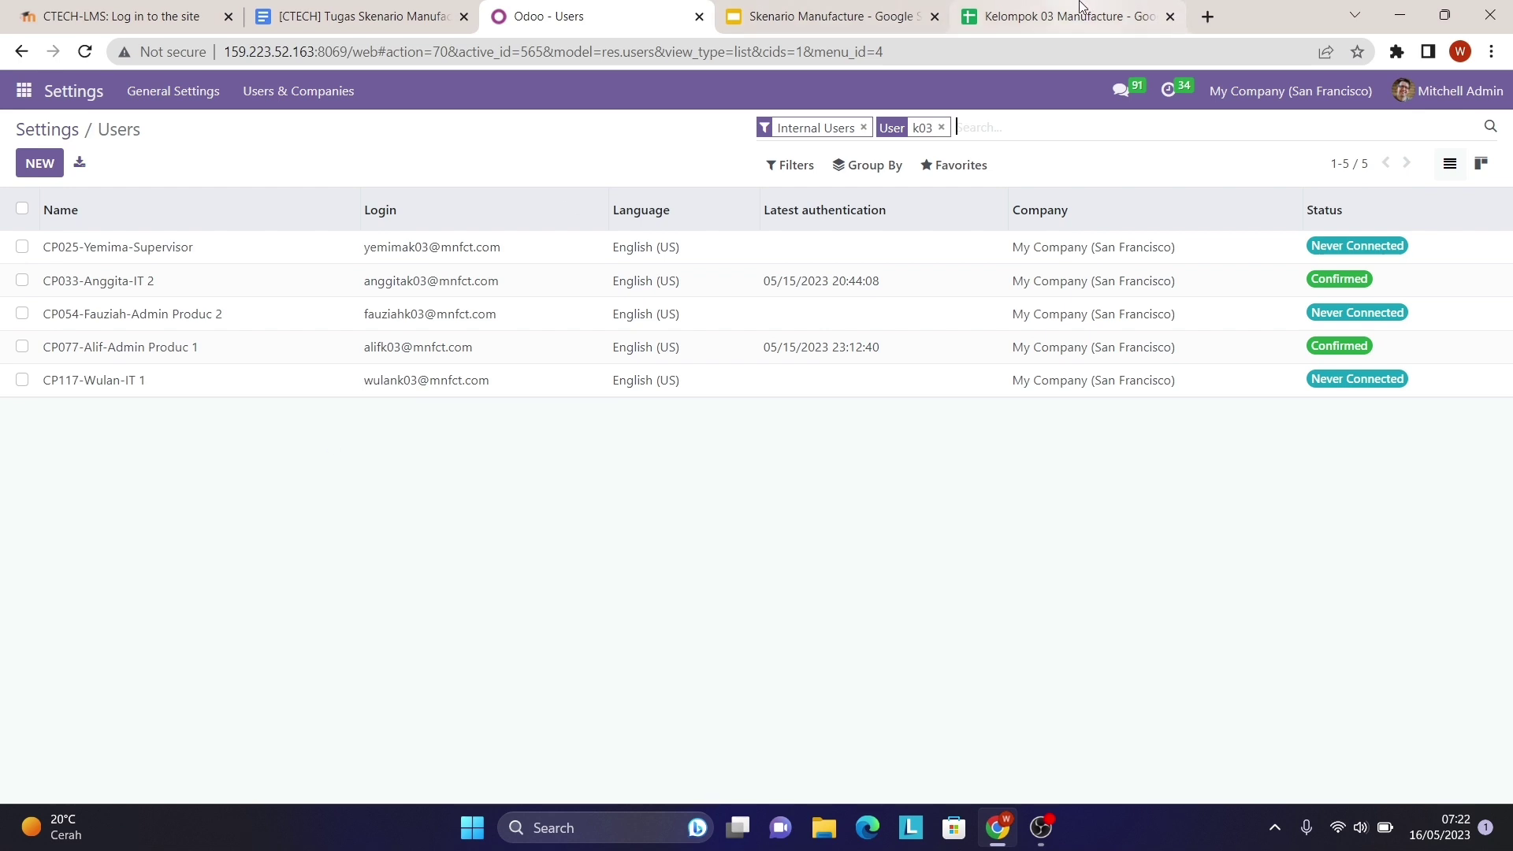
pyautogui.click(1060, 15)
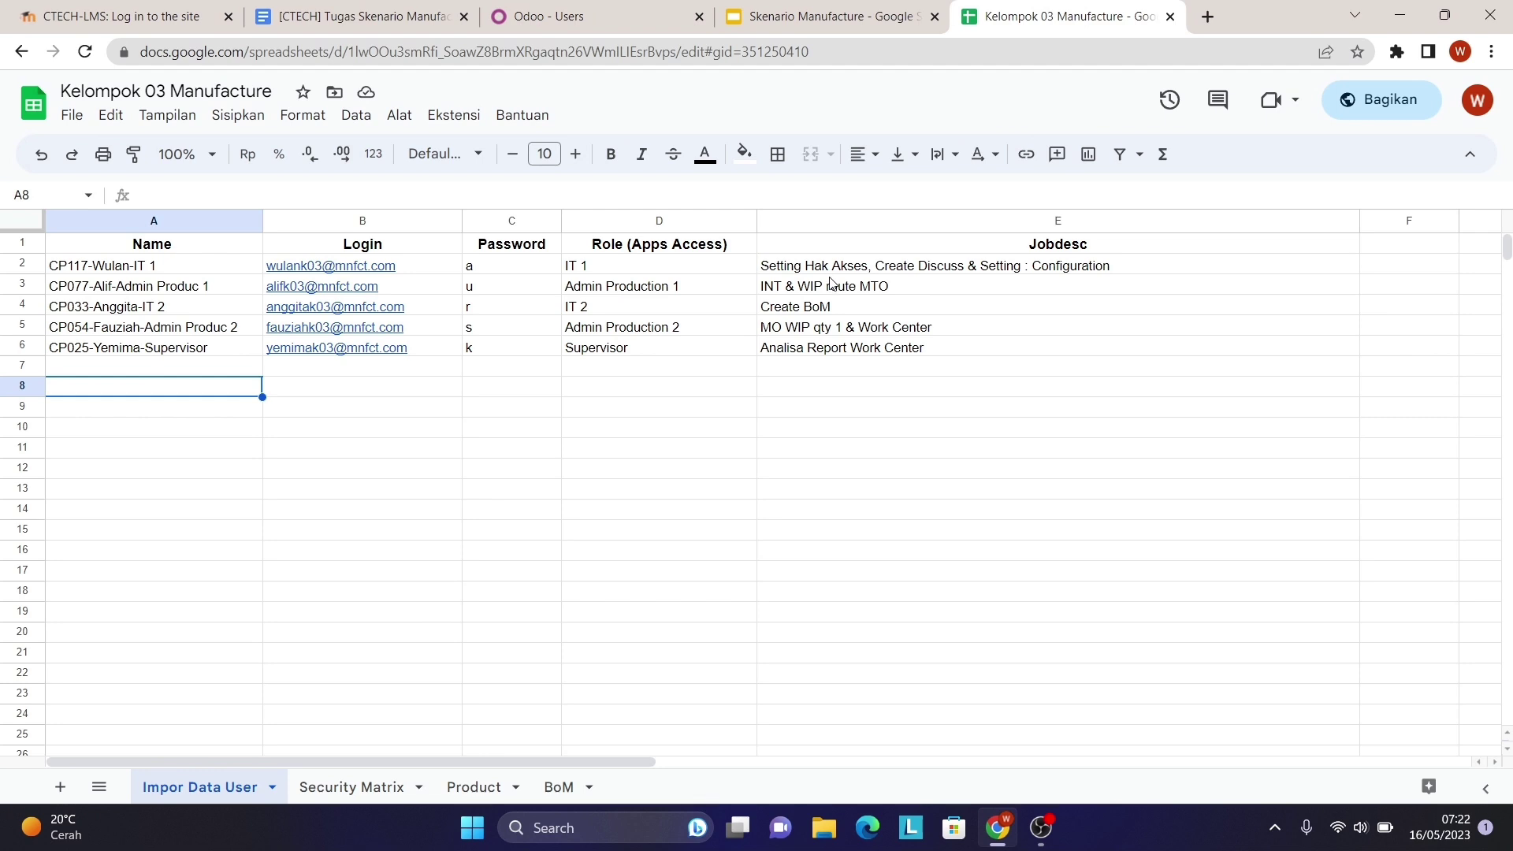
pyautogui.click(579, 14)
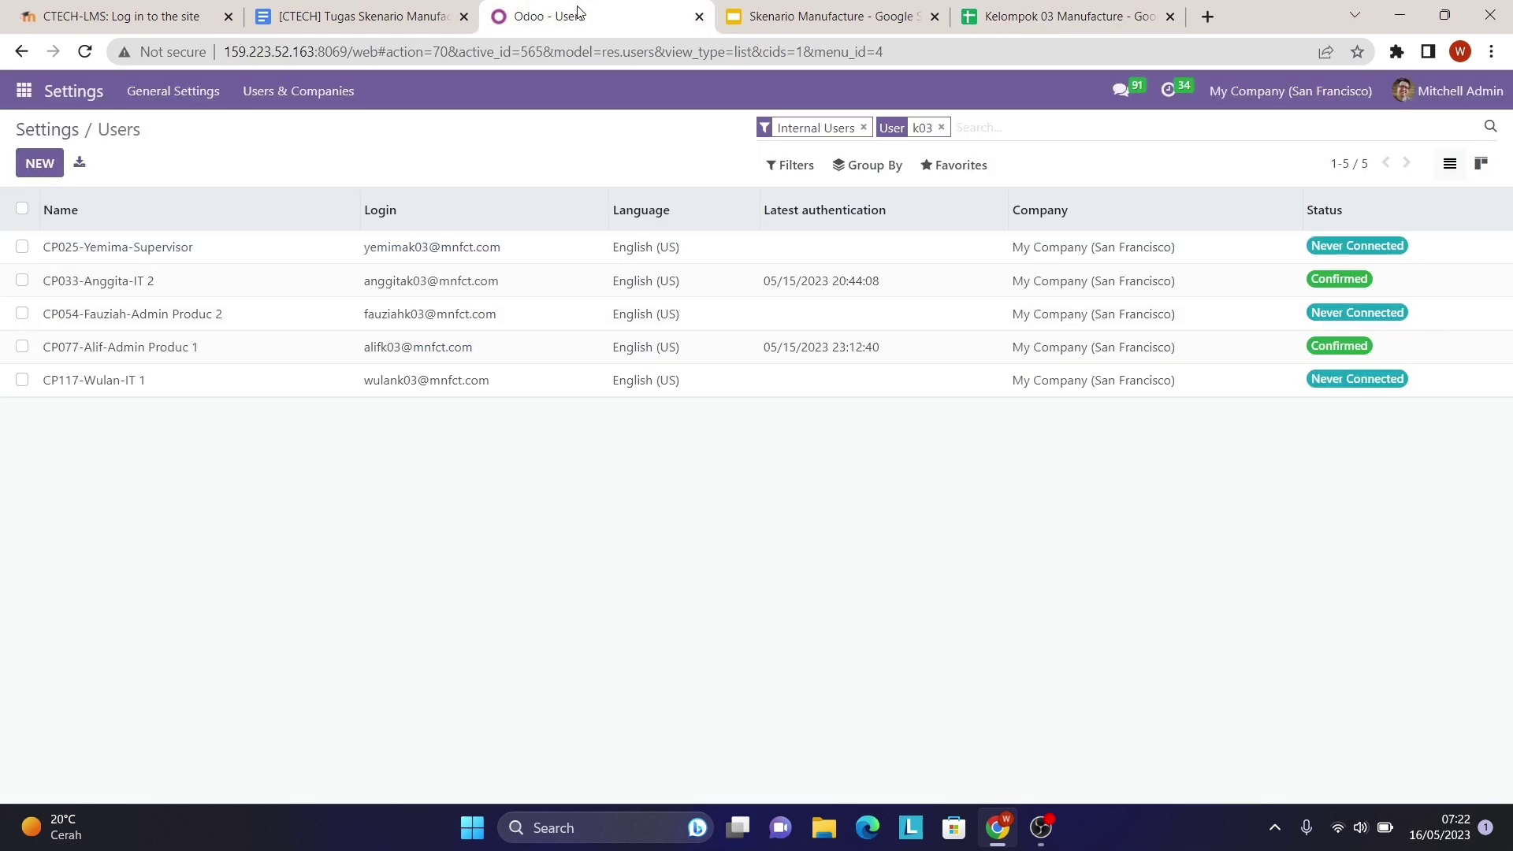
pyautogui.click(420, 394)
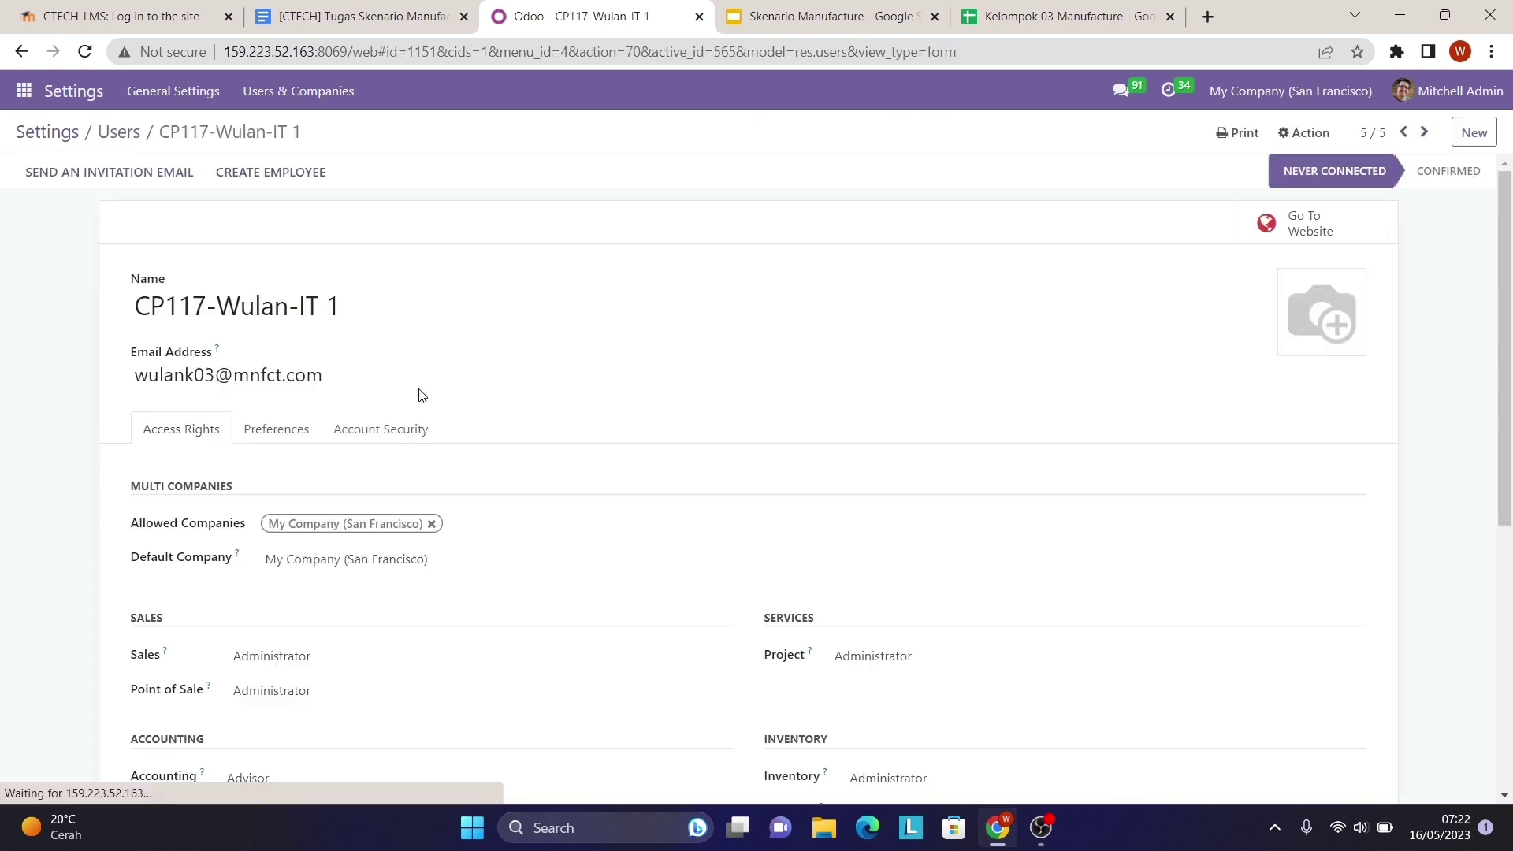
pyautogui.click(1017, 9)
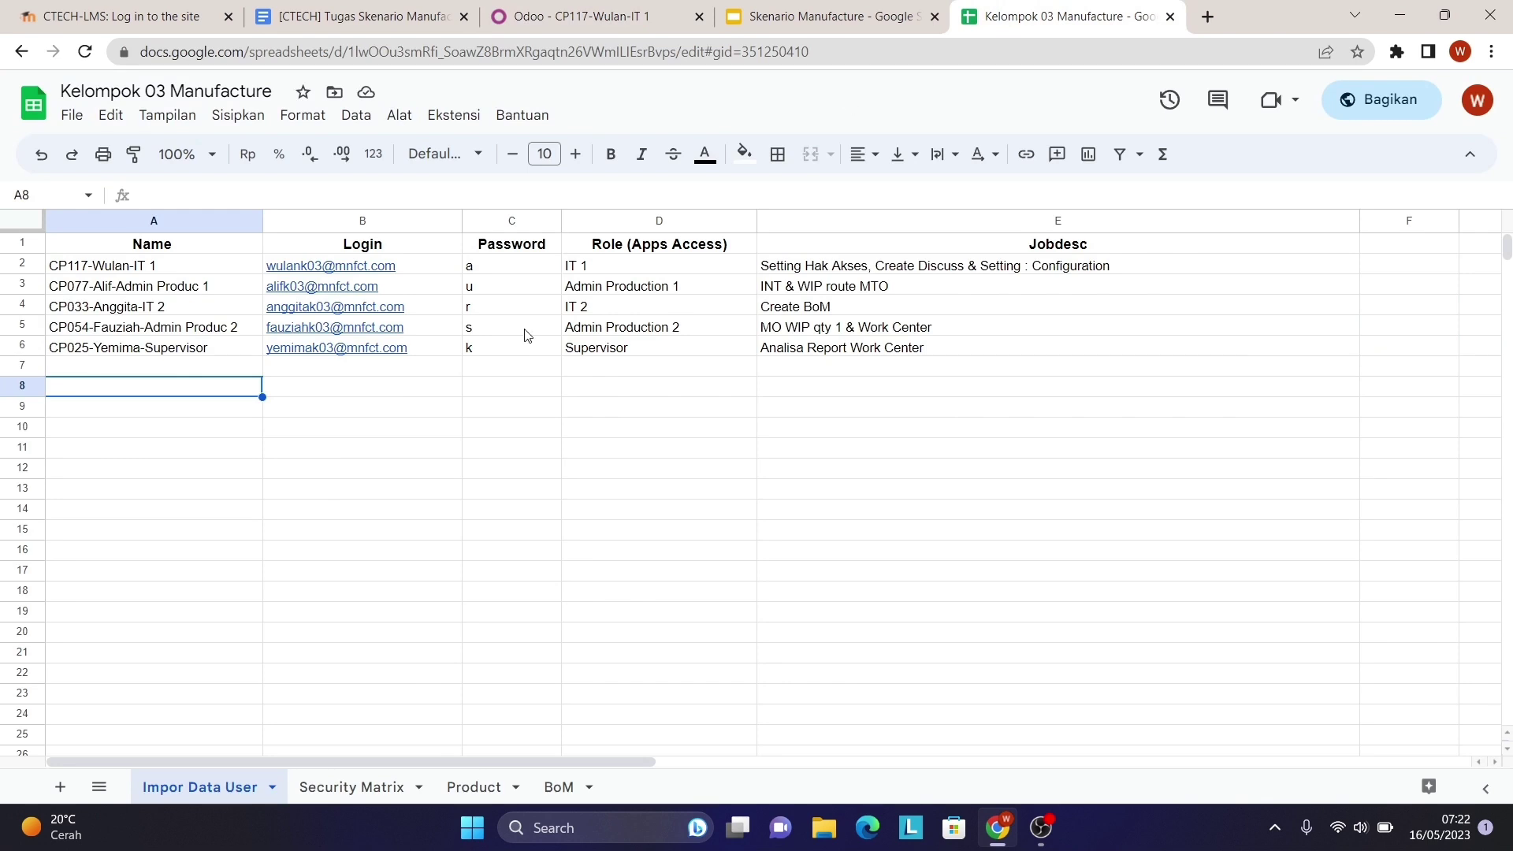
pyautogui.click(319, 788)
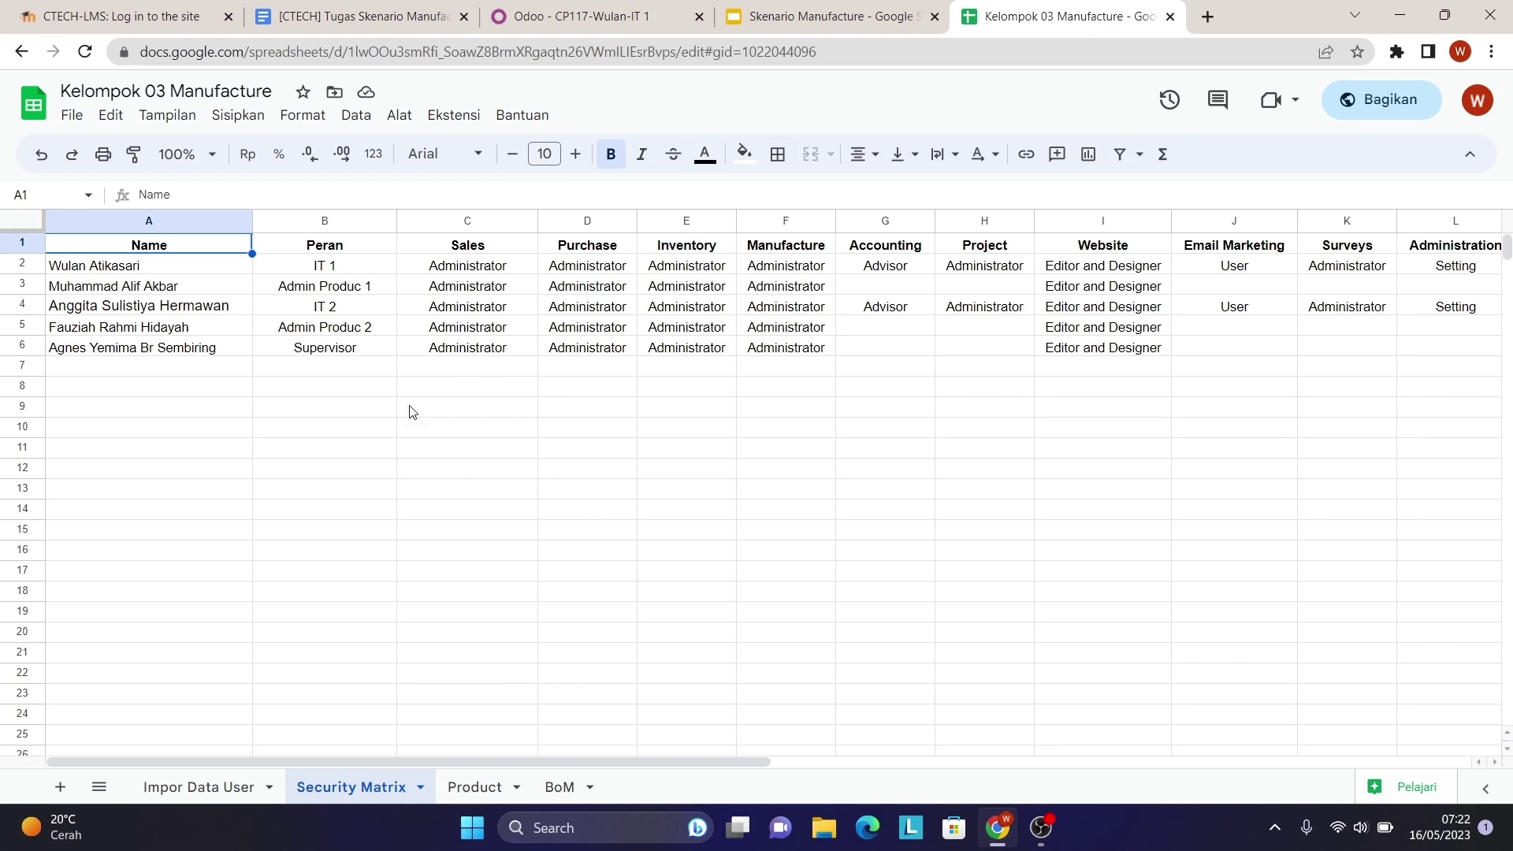
pyautogui.hscroll(3, 592, 346)
pyautogui.hscroll(-3, 593, 347)
pyautogui.hscroll(3, 743, 402)
pyautogui.hscroll(-3, 743, 402)
pyautogui.click(615, 12)
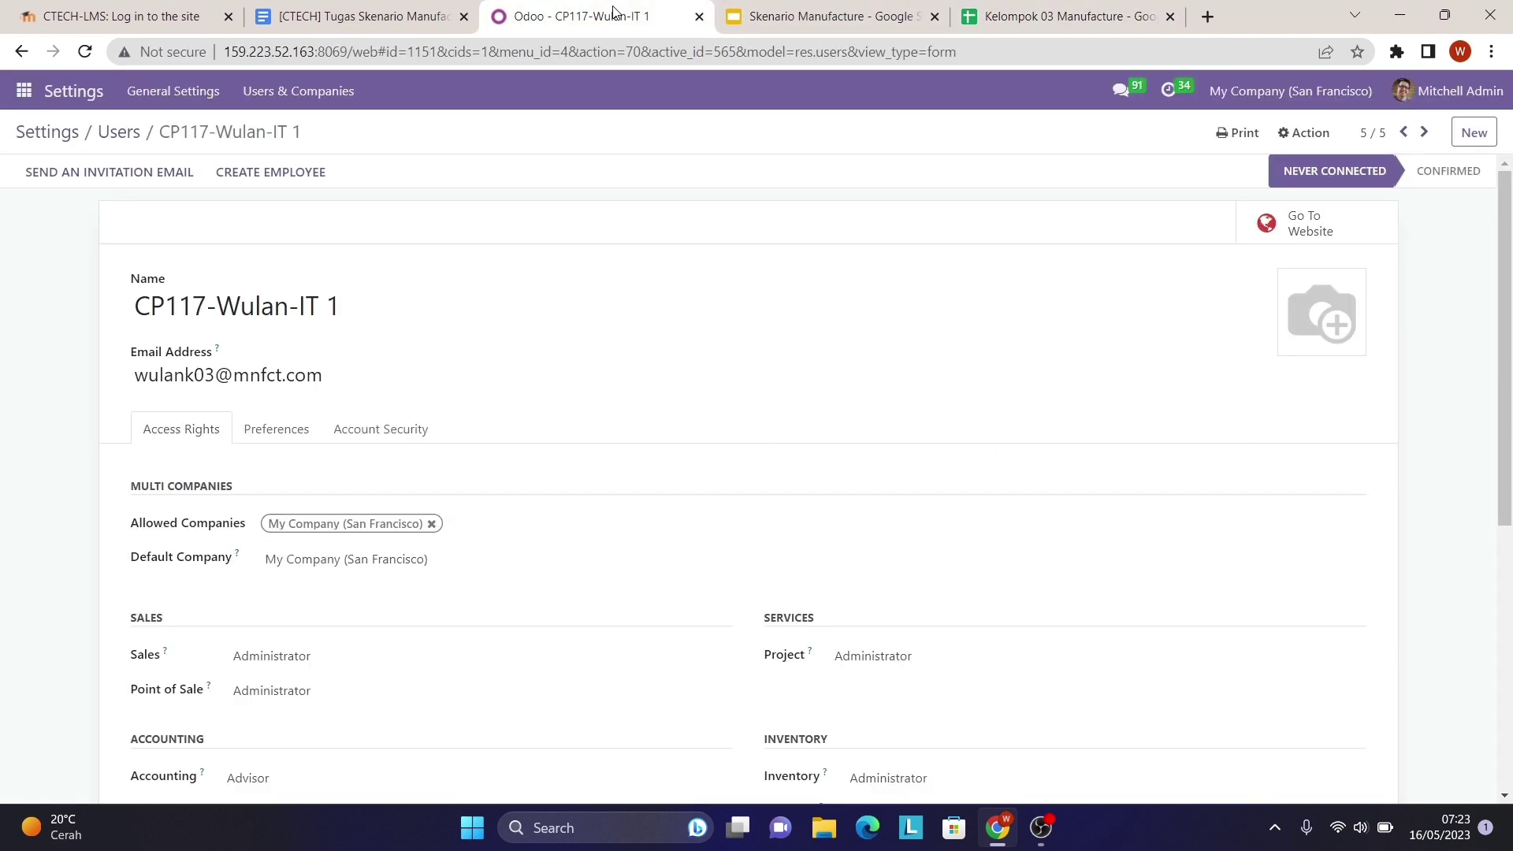
pyautogui.scroll(-2, 511, 491)
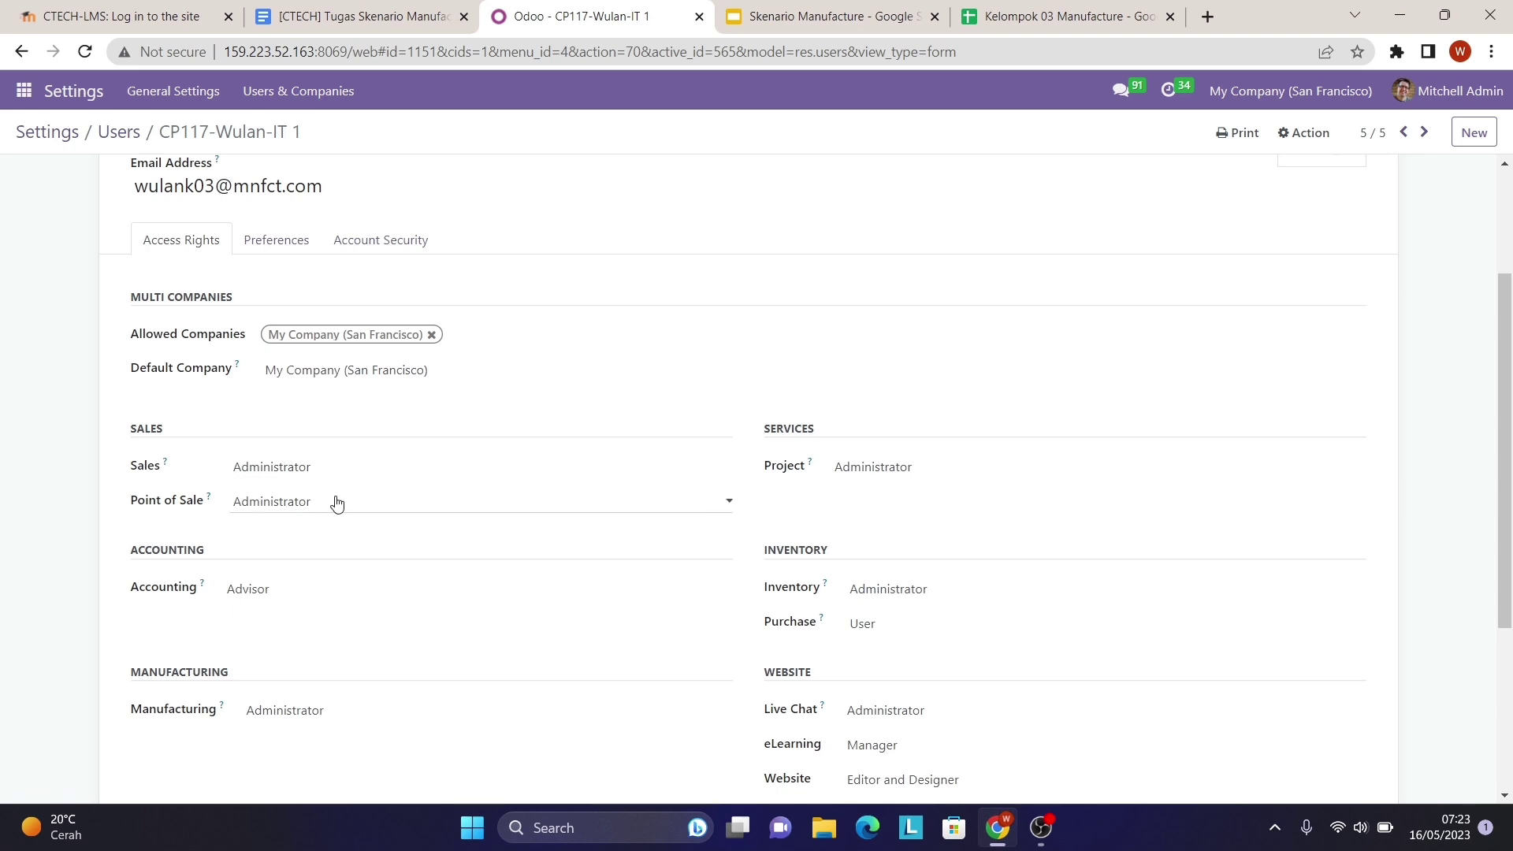
pyautogui.click(406, 504)
pyautogui.click(402, 551)
pyautogui.scroll(-3, 415, 625)
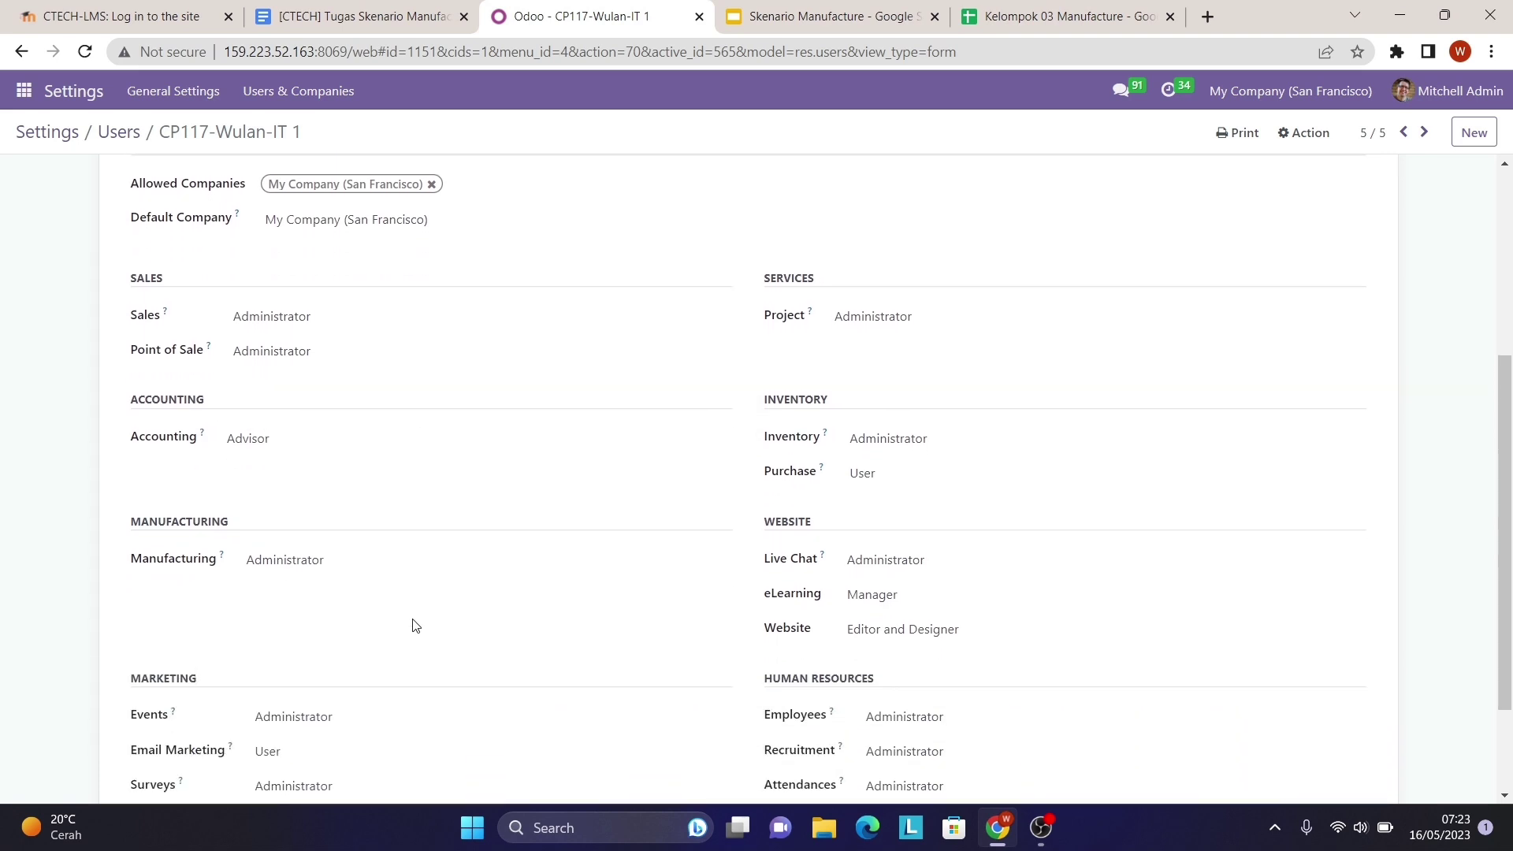
pyautogui.scroll(5, 415, 625)
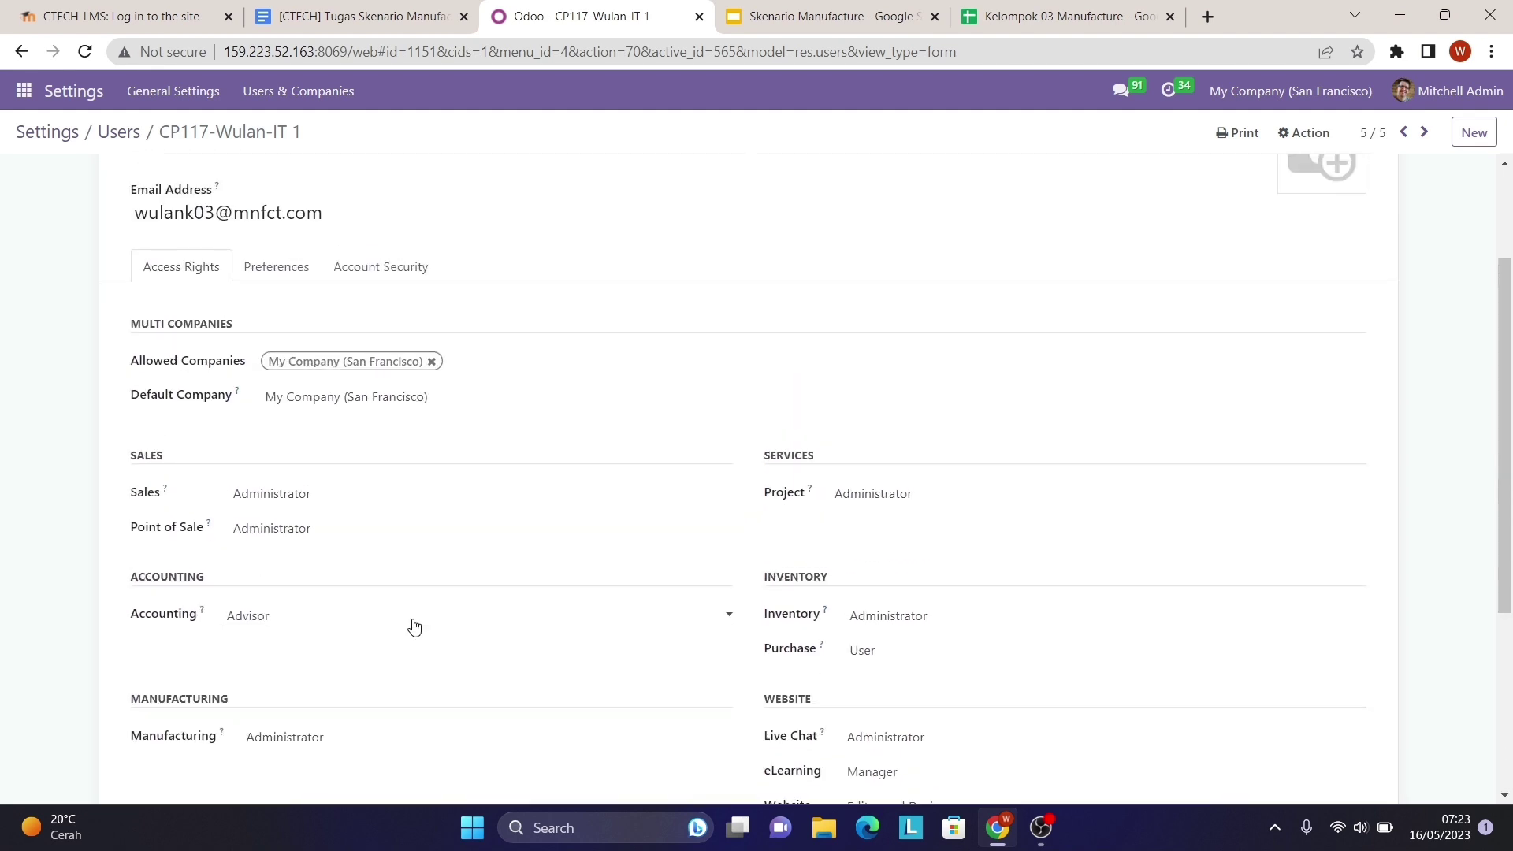
pyautogui.scroll(-1, 415, 626)
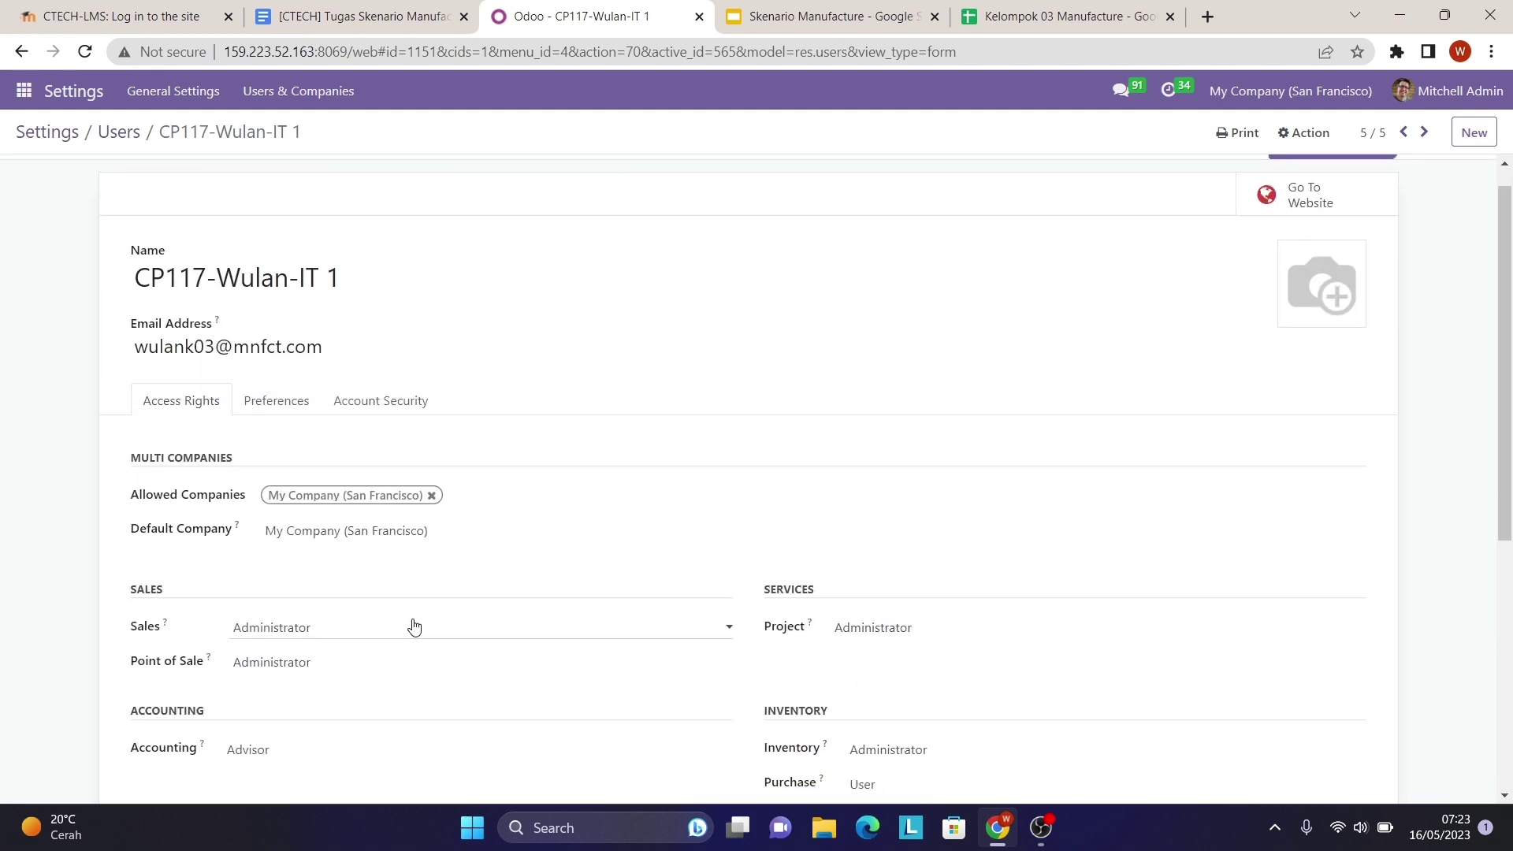
pyautogui.scroll(-3, 415, 627)
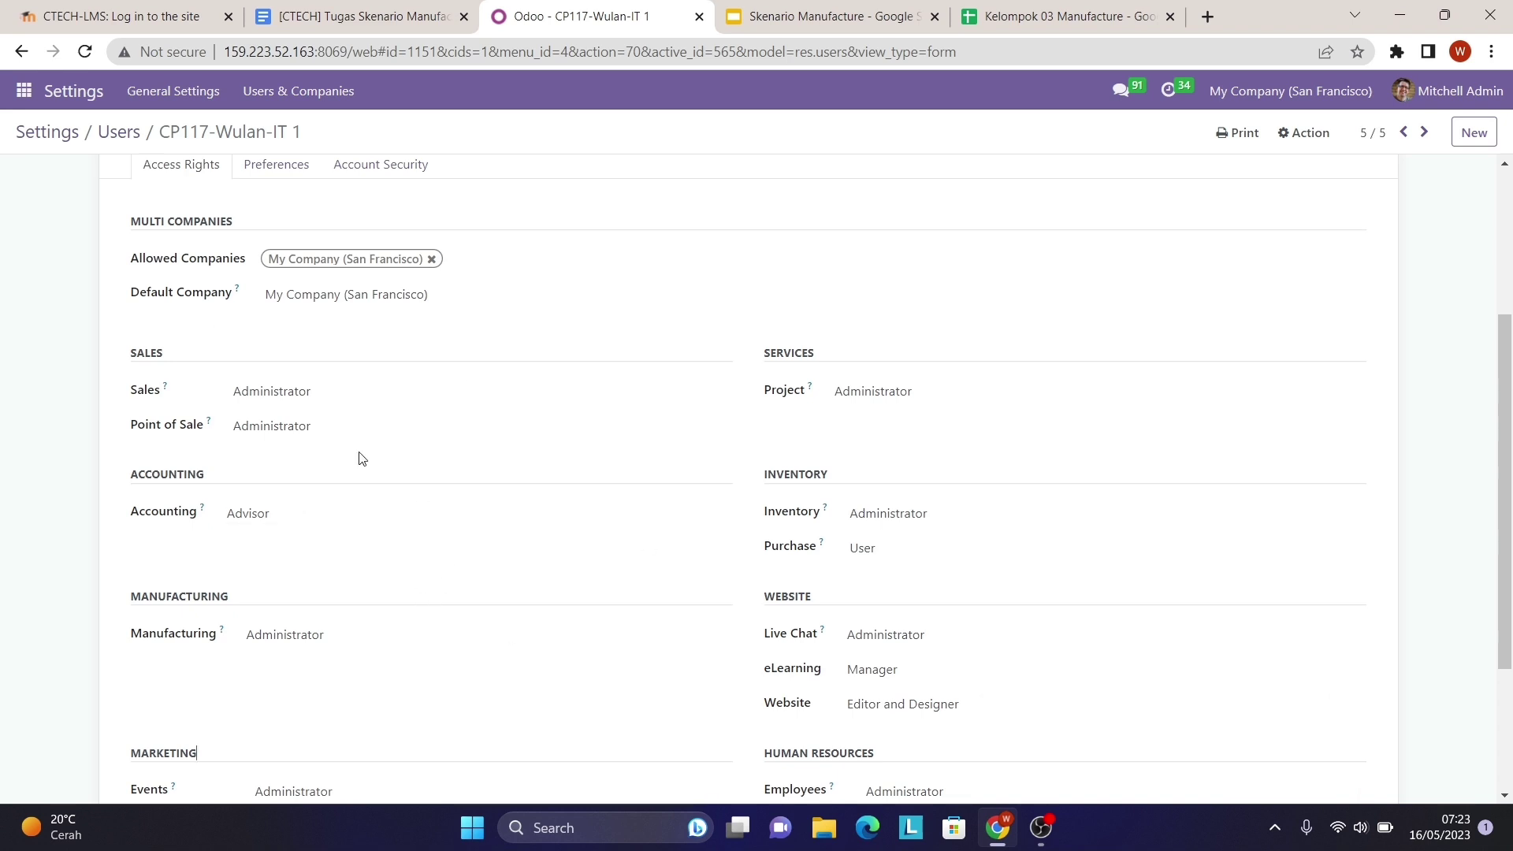
pyautogui.scroll(-2, 633, 609)
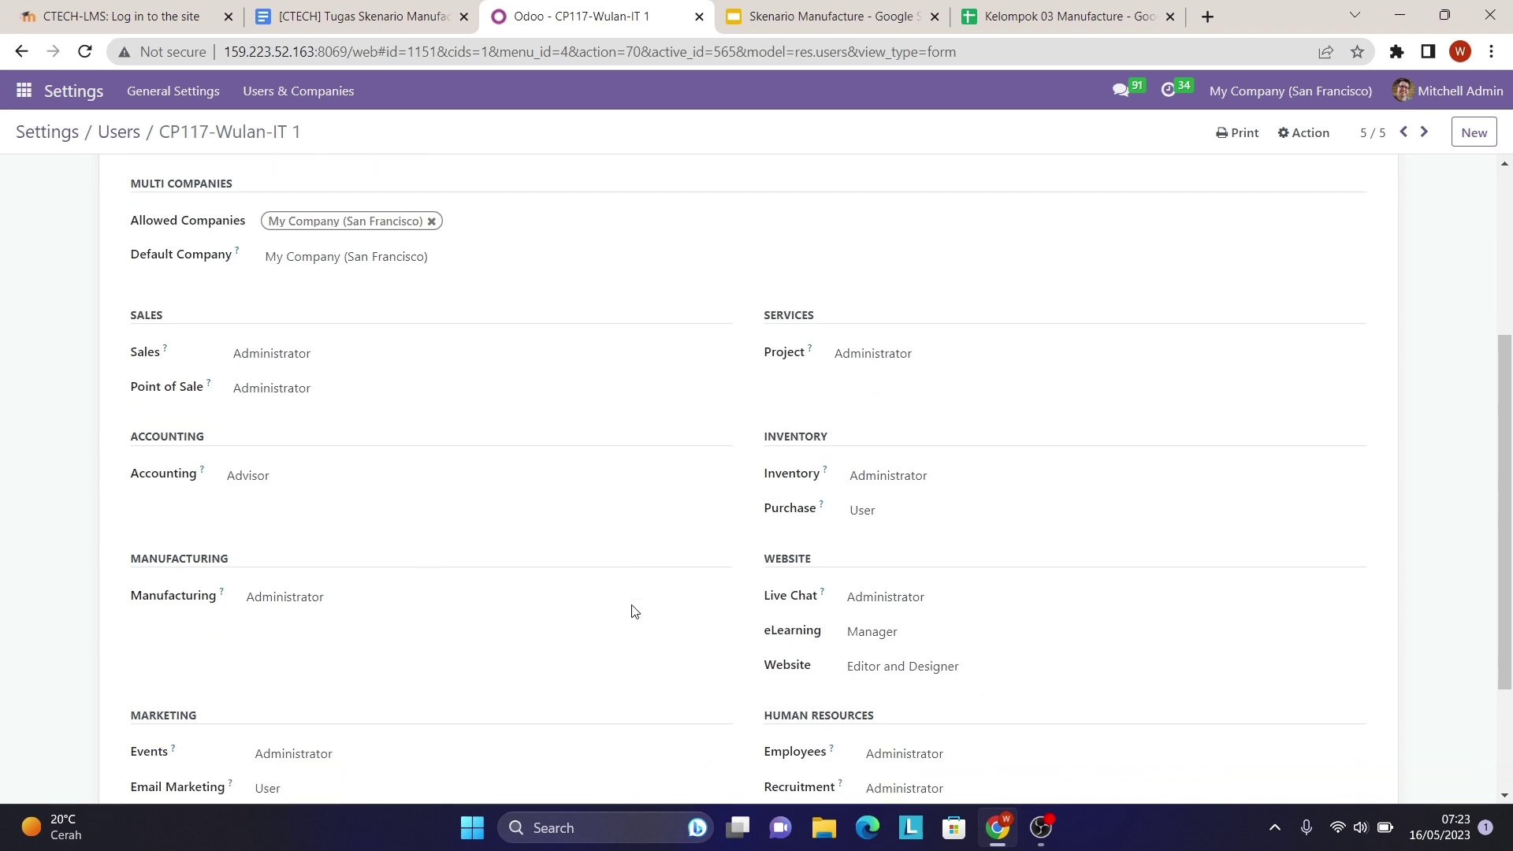
pyautogui.scroll(6, 634, 611)
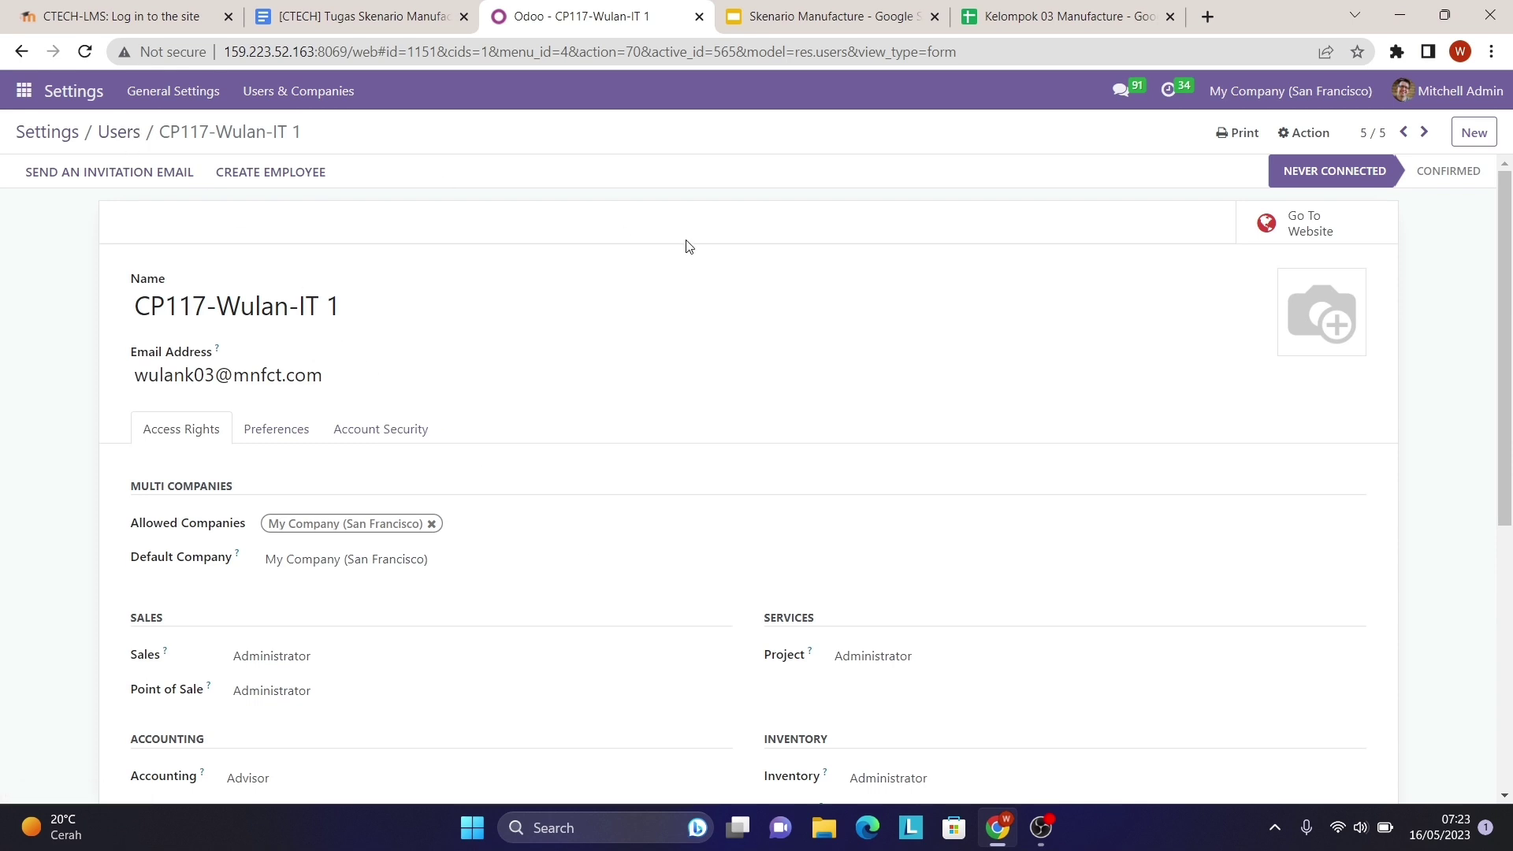
pyautogui.click(1053, 17)
pyautogui.hscroll(2, 936, 260)
pyautogui.hscroll(-2, 936, 260)
pyautogui.click(609, 13)
pyautogui.click(136, 134)
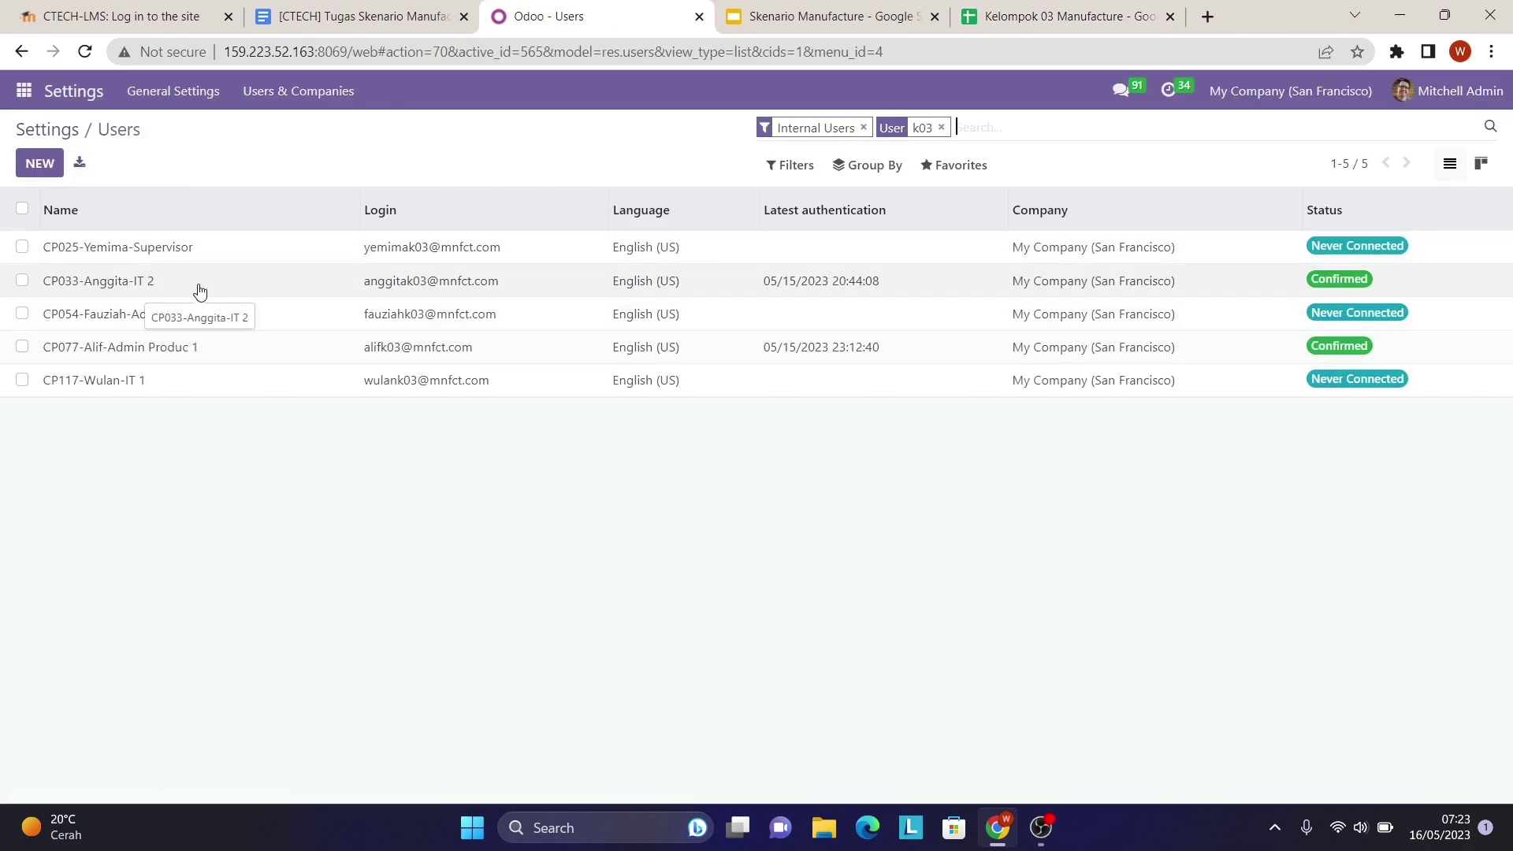
# - Open the IT 2 user's record and compare its access rights with the Security Matrix sheet
pyautogui.click(157, 285)
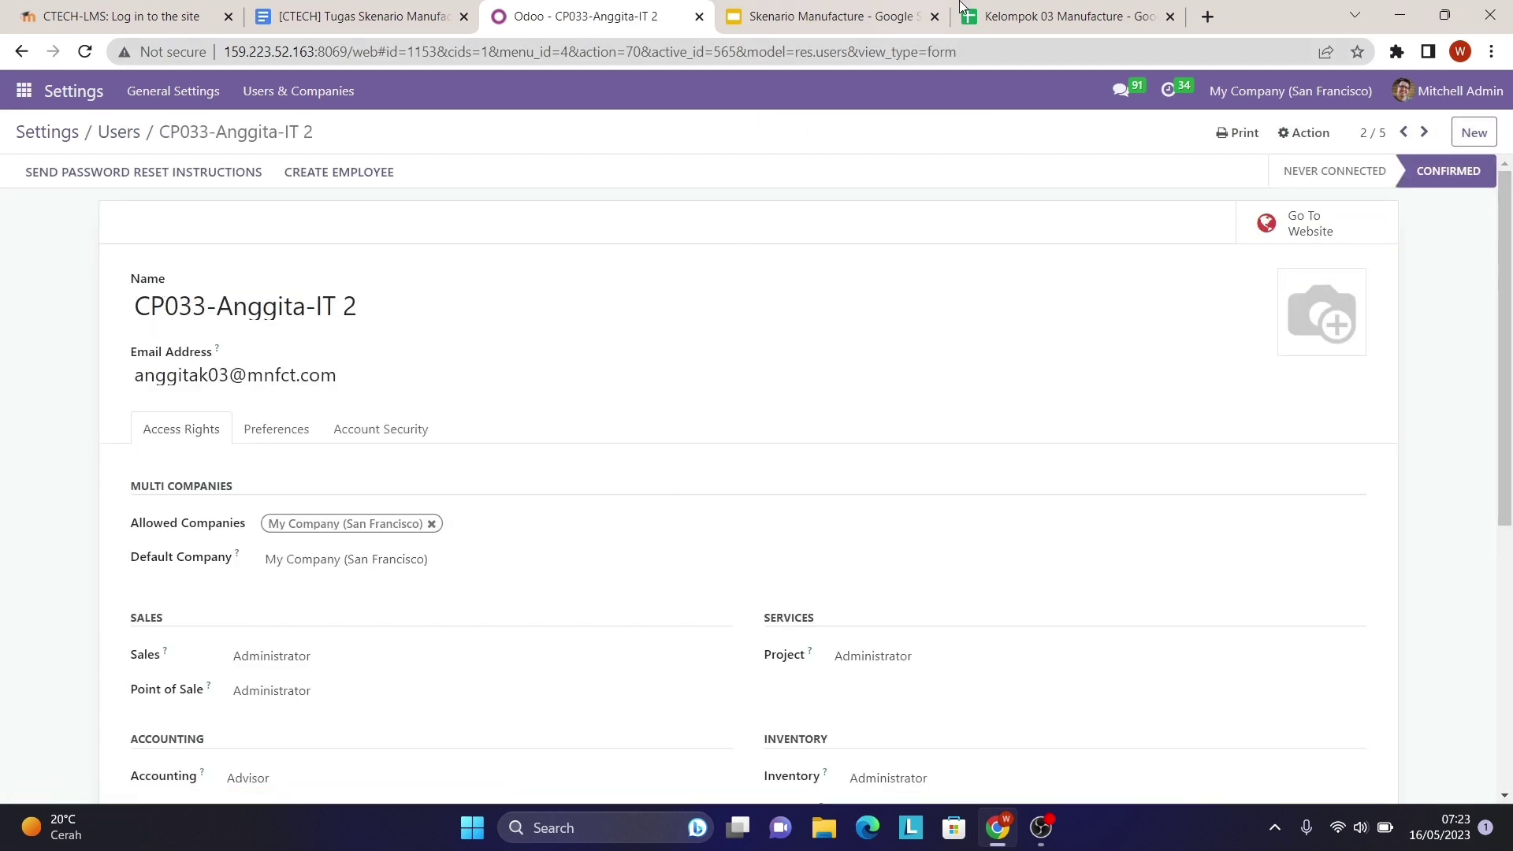
pyautogui.click(1060, 16)
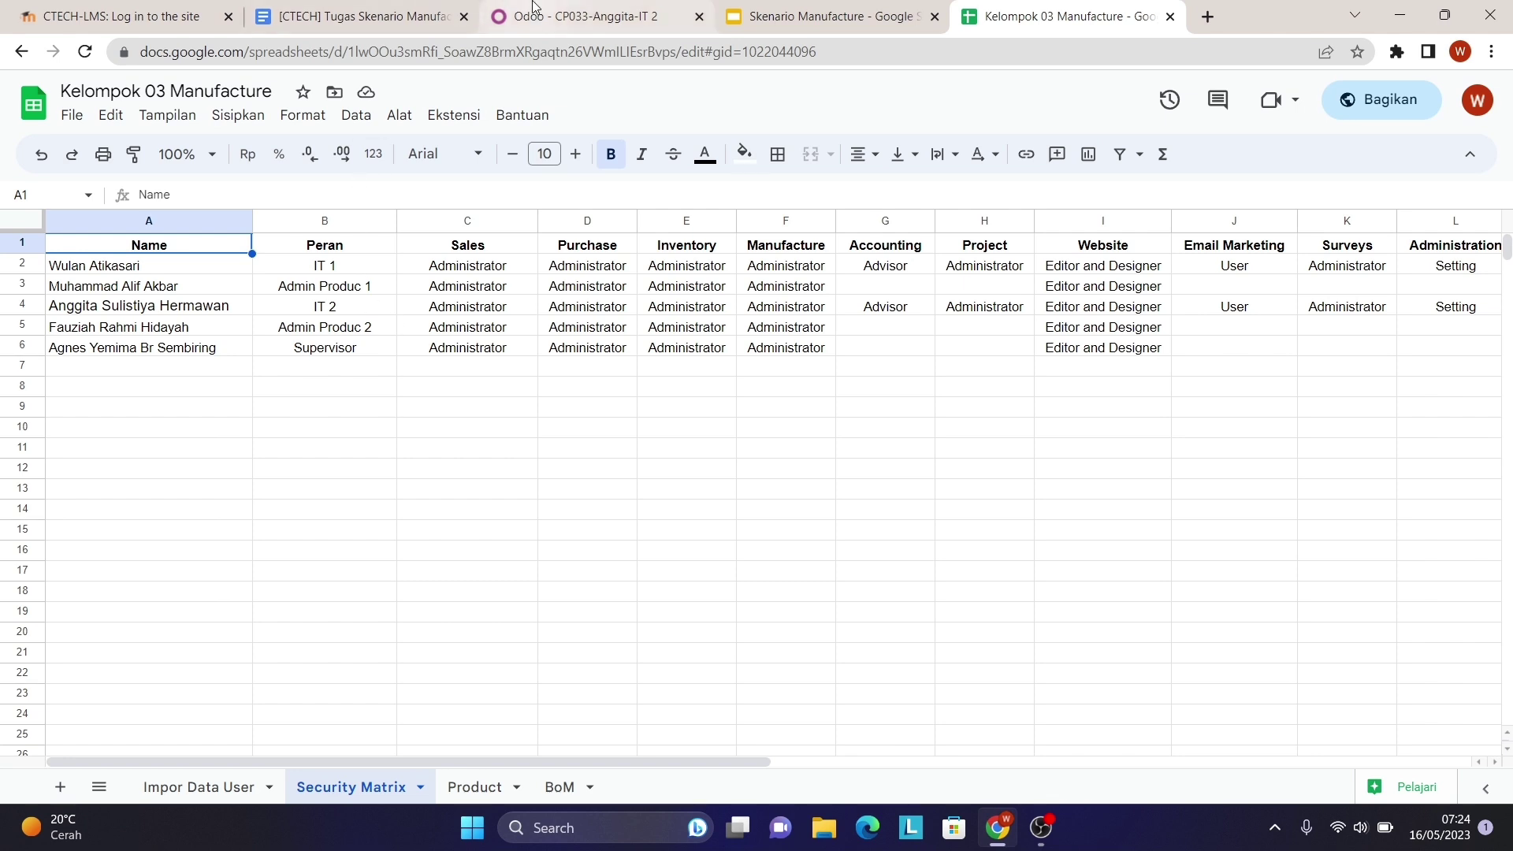
pyautogui.click(567, 14)
pyautogui.scroll(-1, 382, 615)
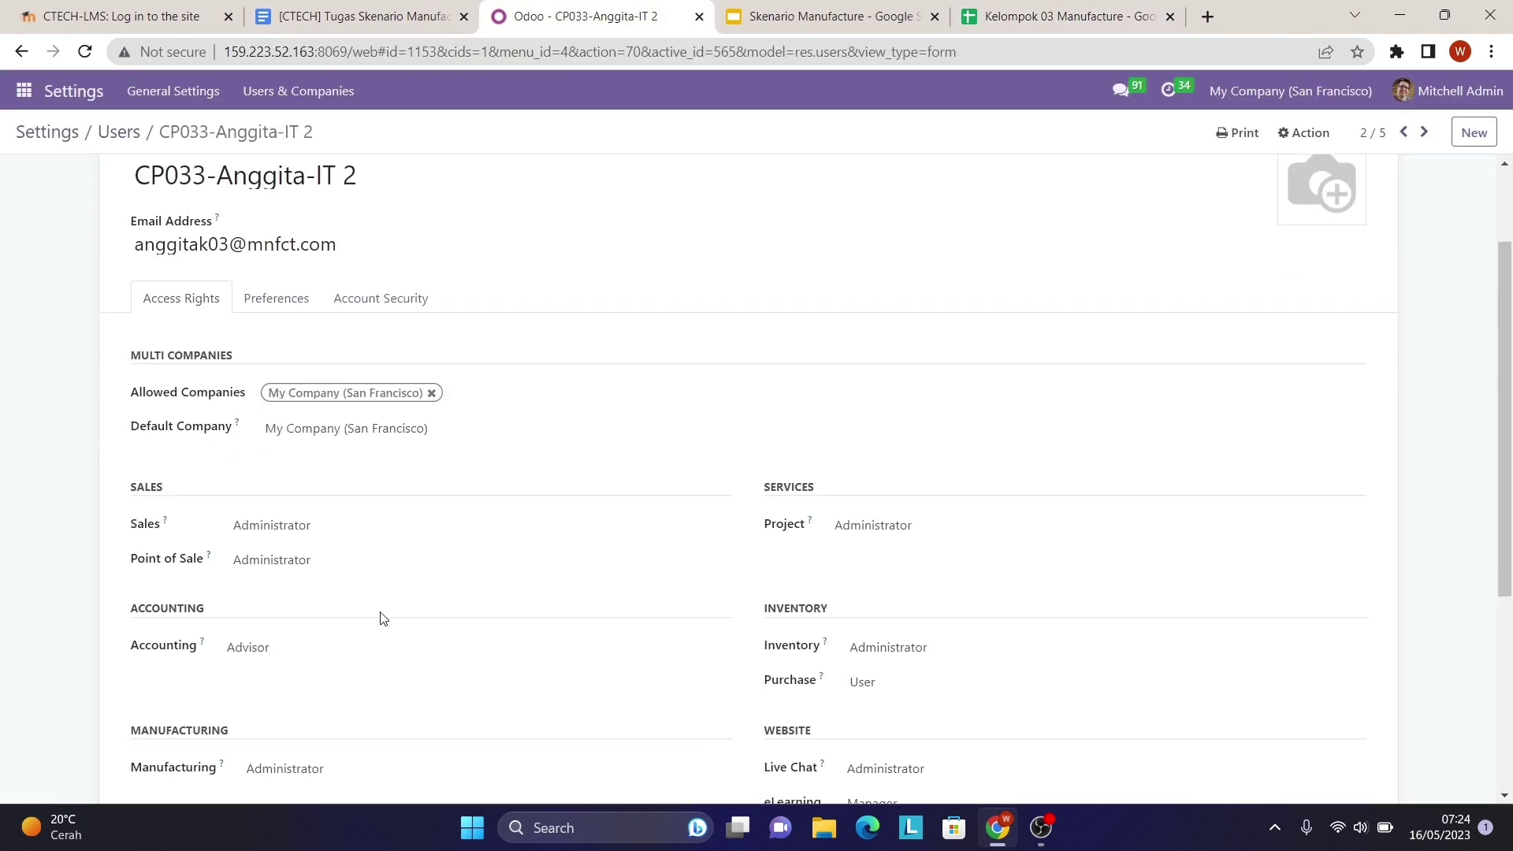
pyautogui.scroll(1, 381, 618)
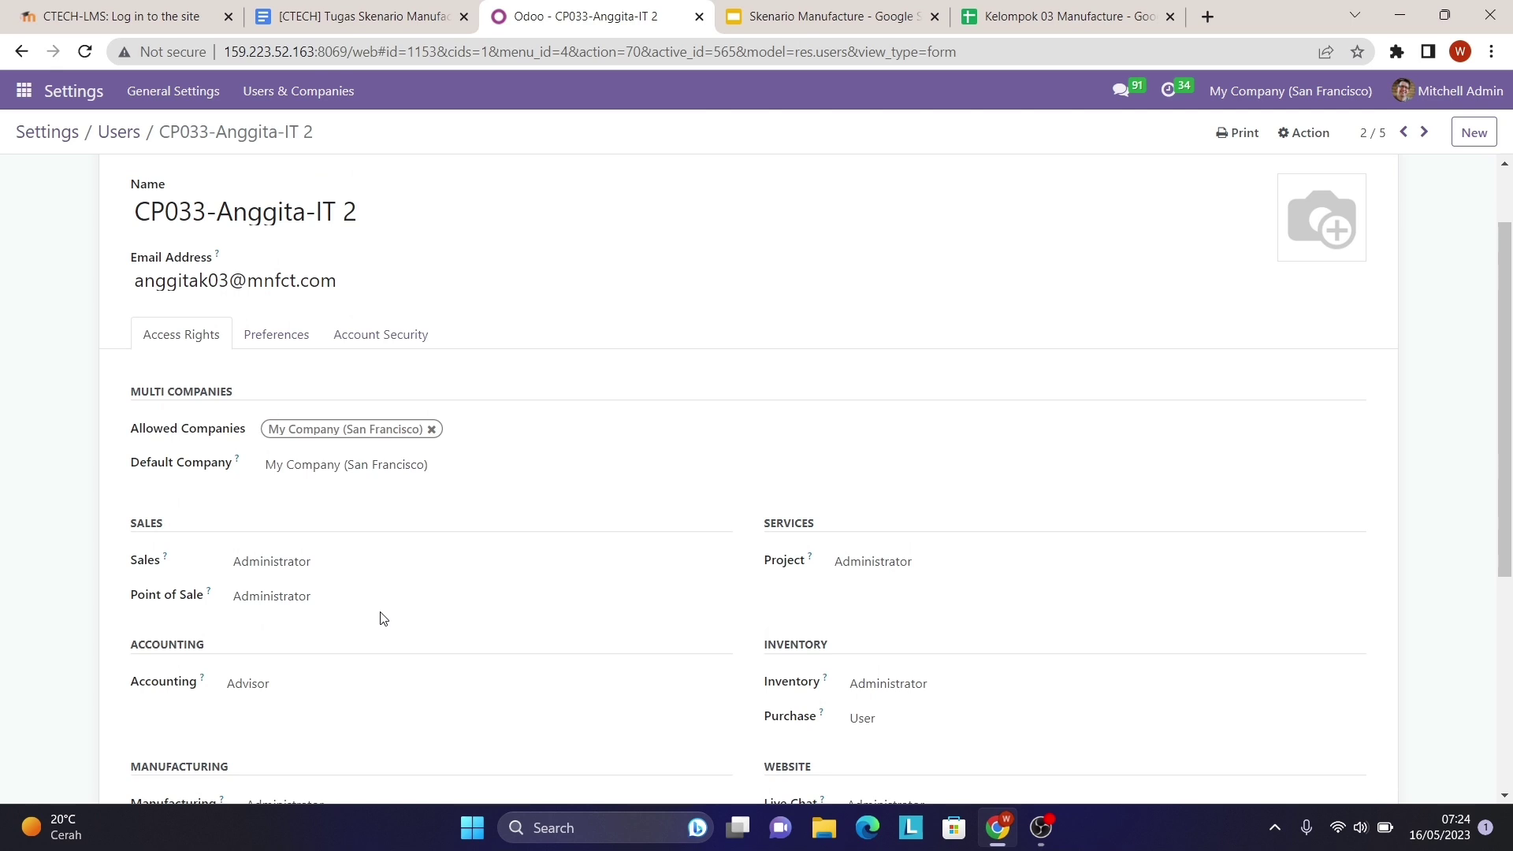
pyautogui.scroll(-1, 382, 617)
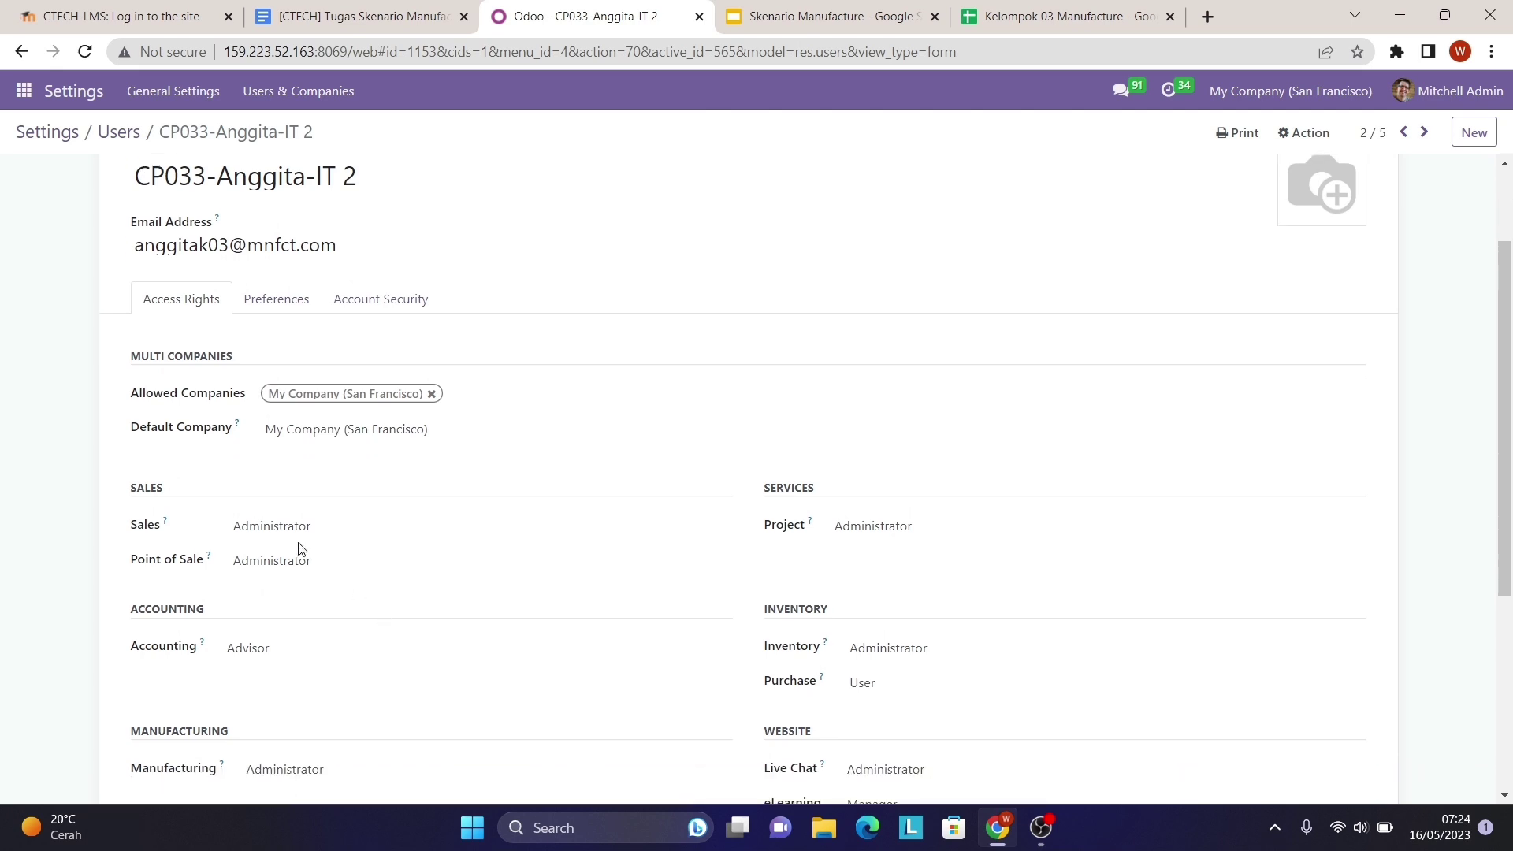
pyautogui.scroll(-4, 794, 630)
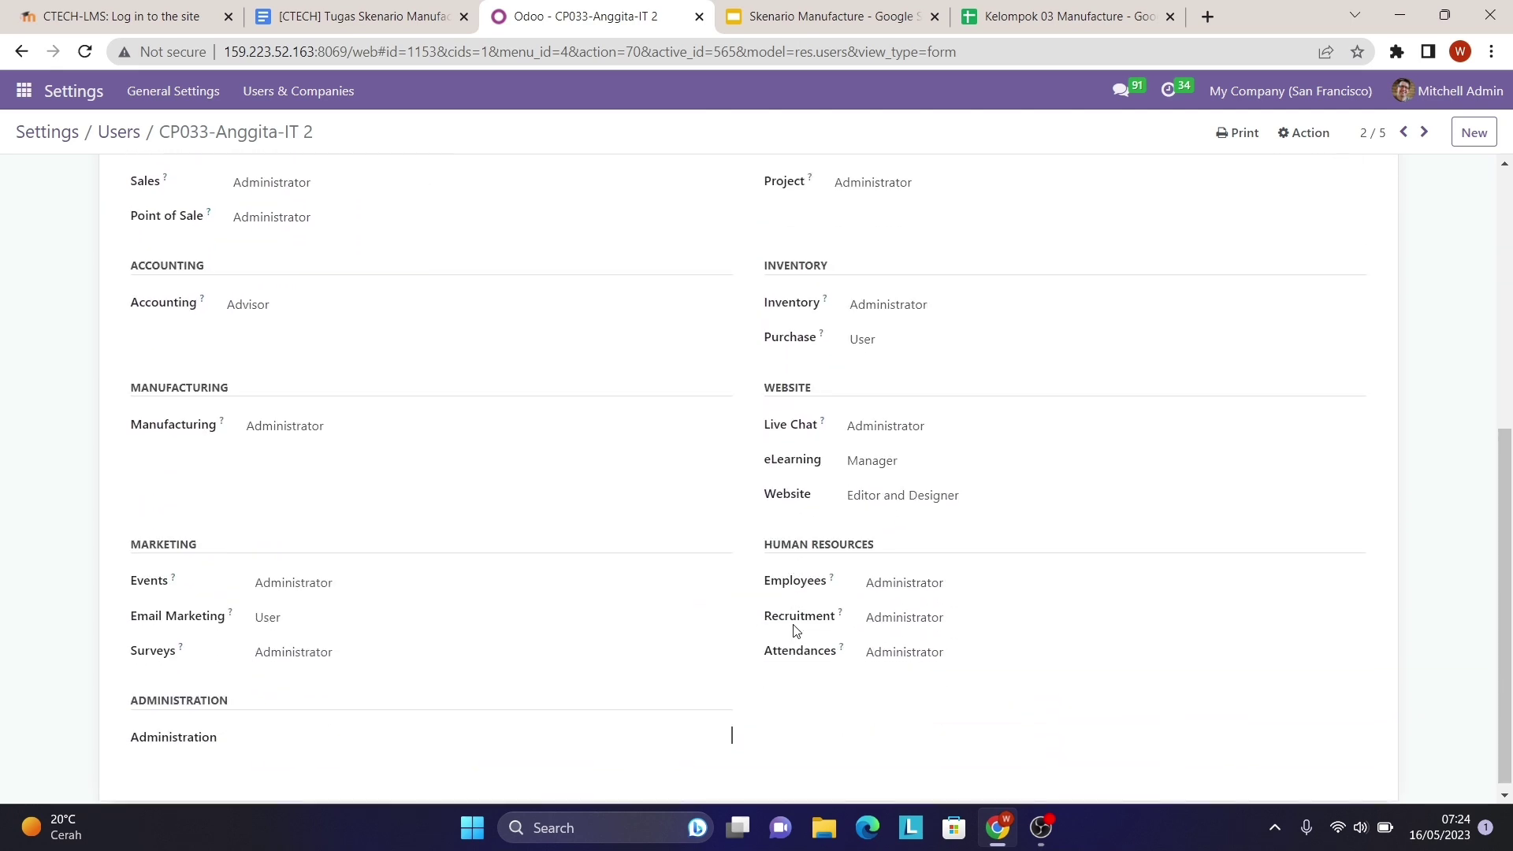
pyautogui.scroll(6, 636, 726)
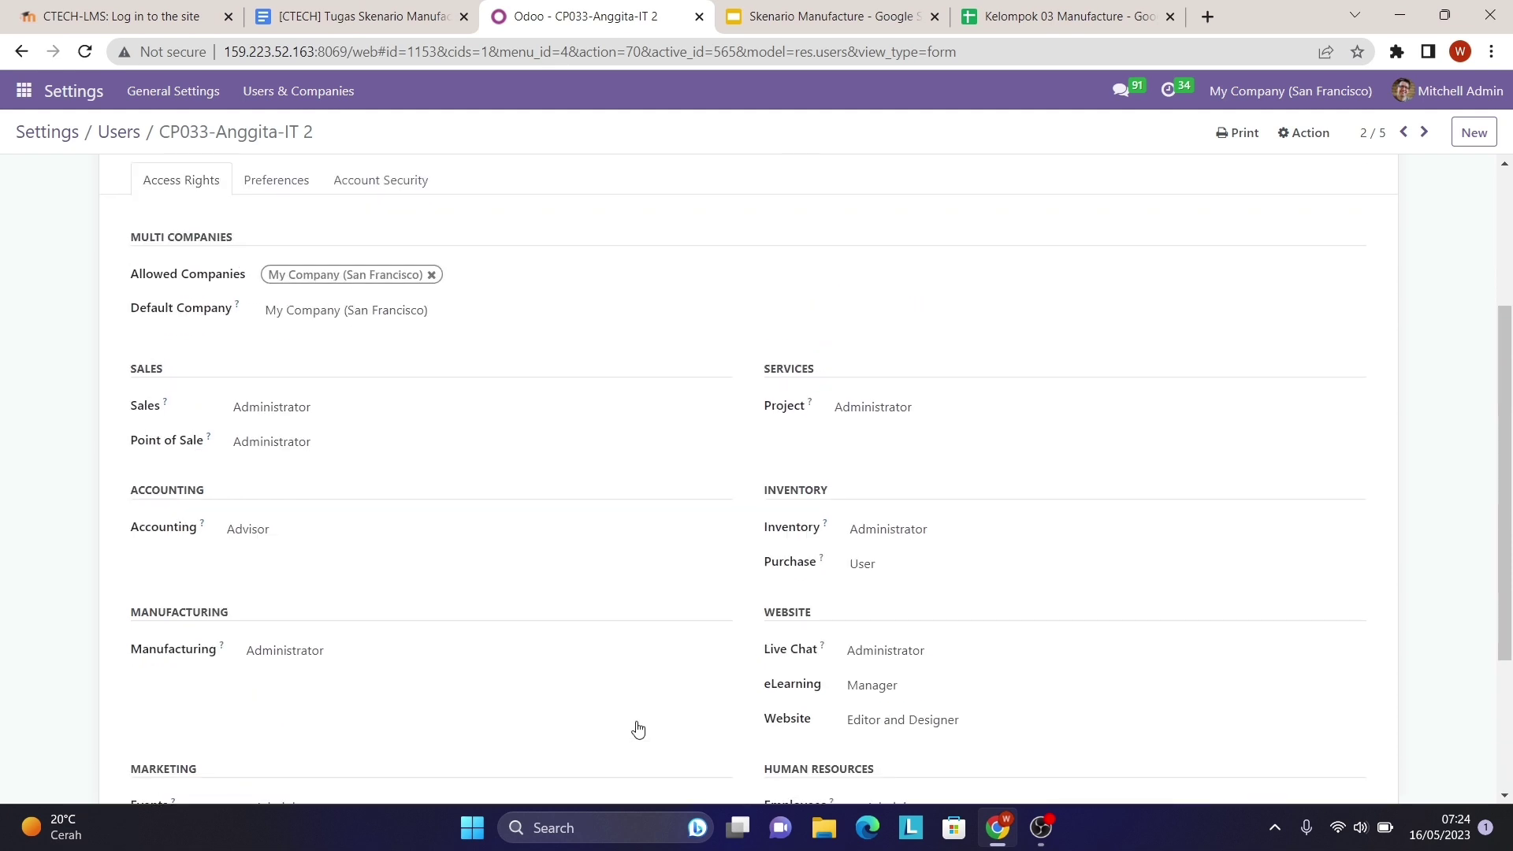
# - Return to the users list and open the CP077 Admin Produc 1 user record
pyautogui.click(125, 133)
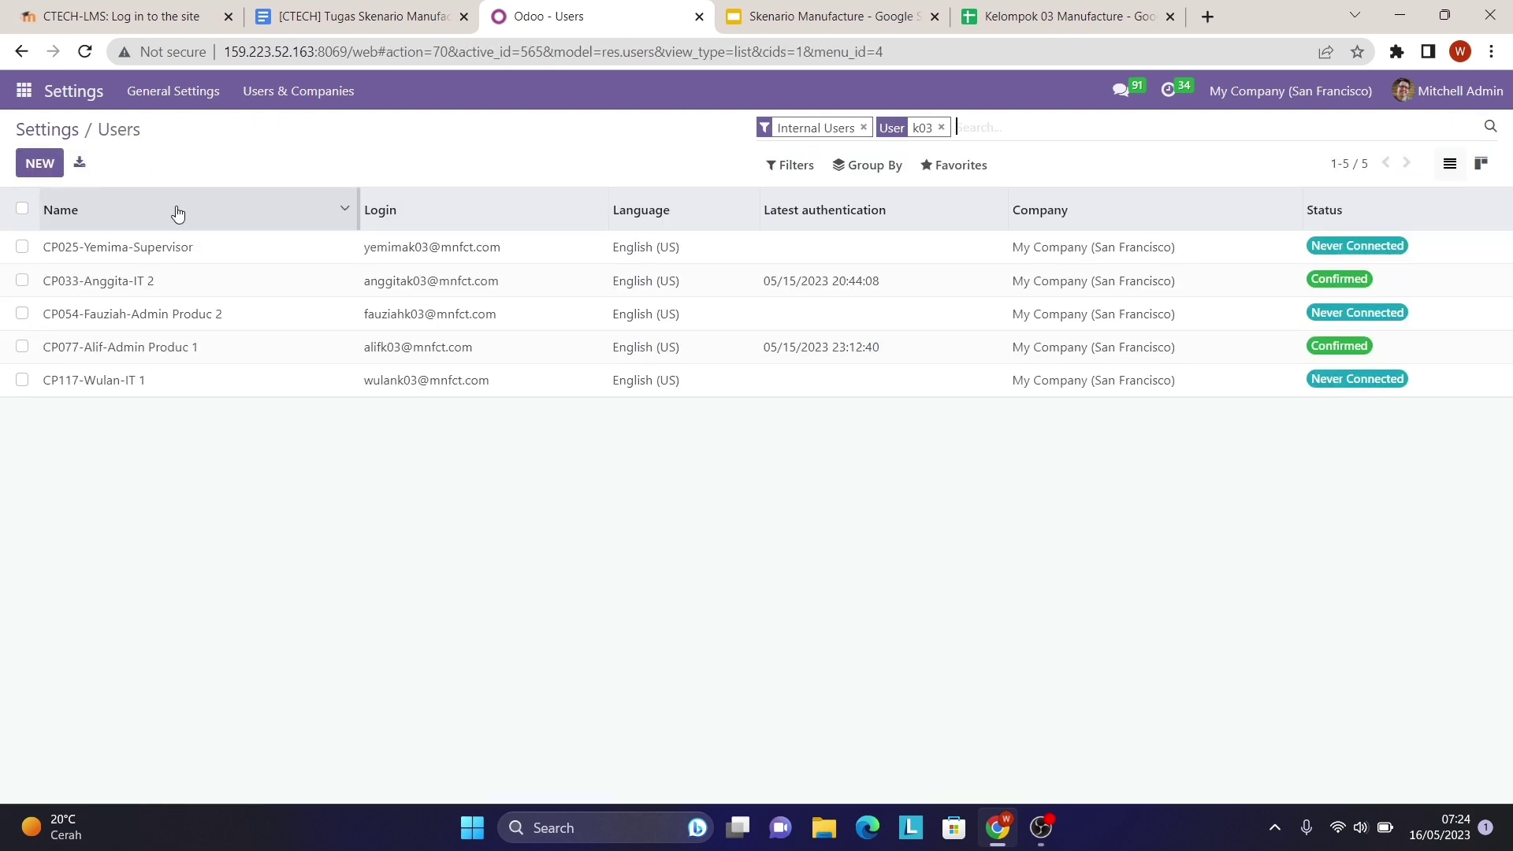
pyautogui.click(205, 356)
pyautogui.scroll(-3, 329, 577)
# - Review the Security Matrix sheet in the Kelompok 03 Manufacture spreadsheet
pyautogui.click(1048, 16)
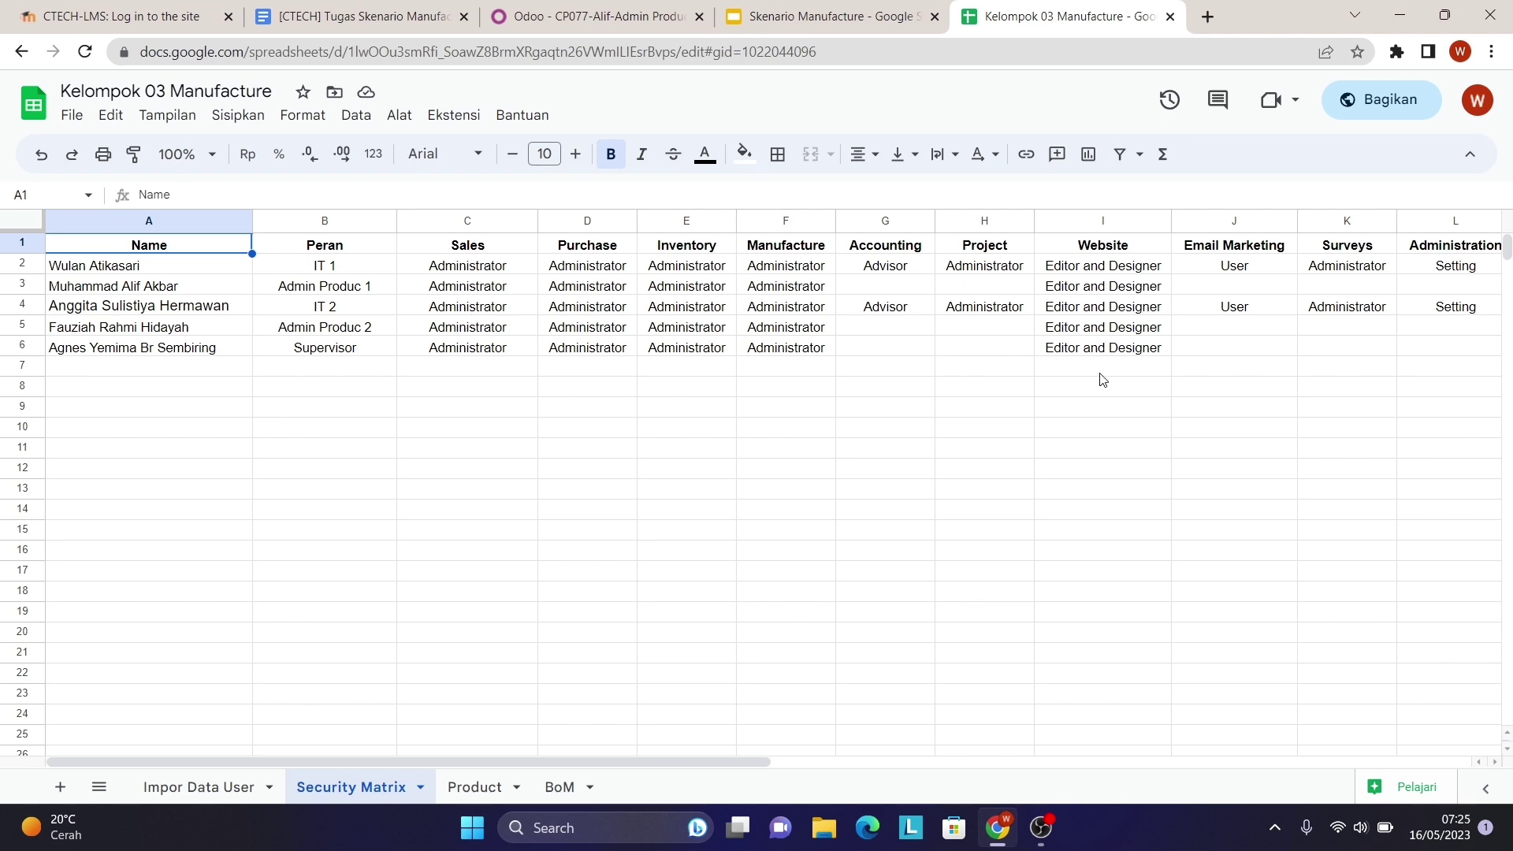
pyautogui.hscroll(5, 1103, 380)
pyautogui.hscroll(-5, 1103, 380)
pyautogui.hscroll(2, 1344, 308)
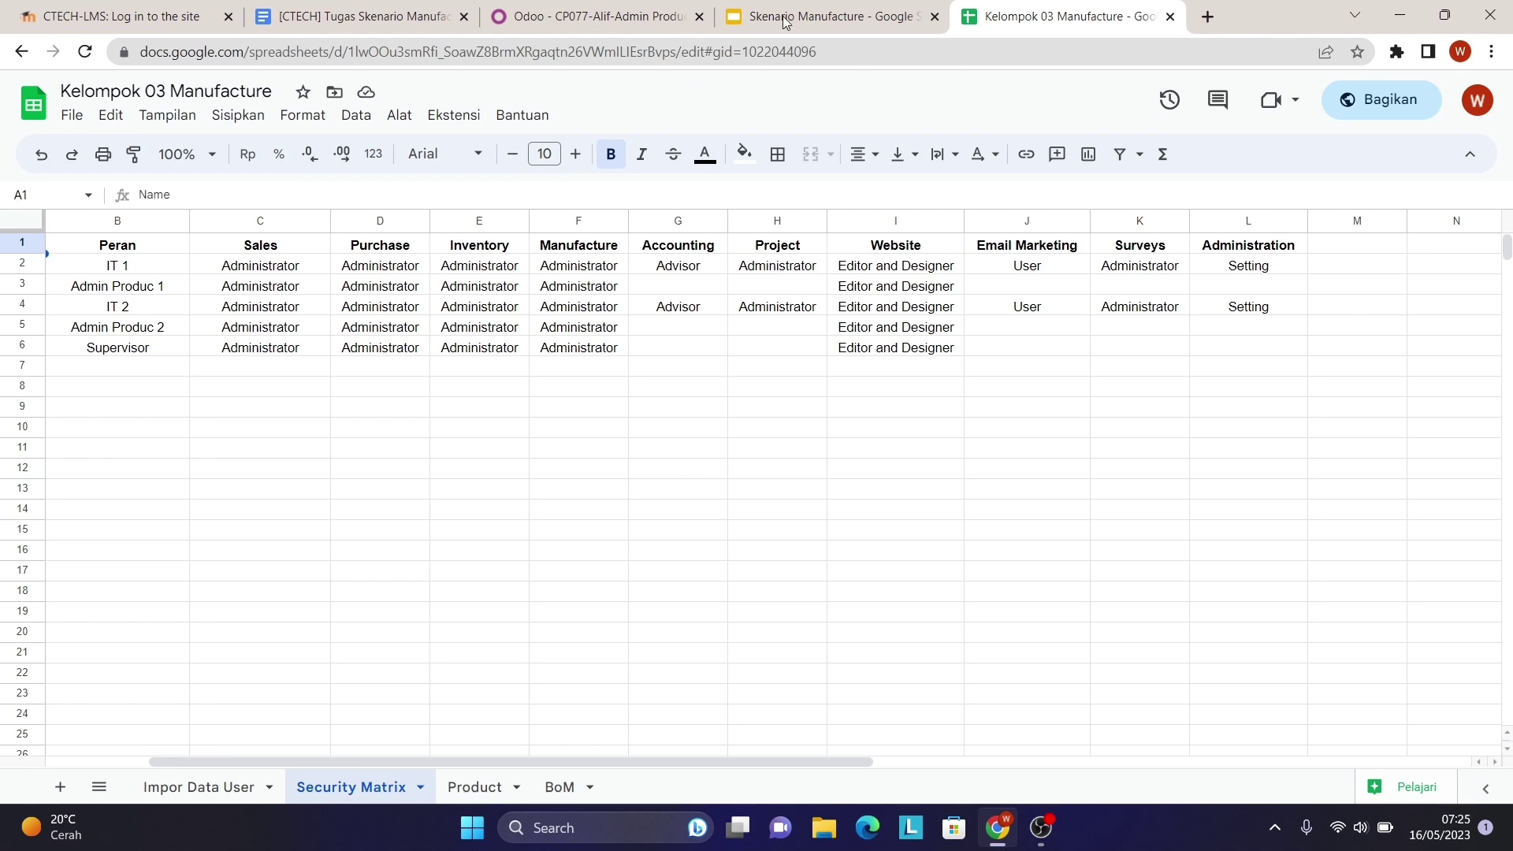
# - Clear the Employees, Attendances and Events access on the CP077 Admin Produc 1 user
pyautogui.click(593, 16)
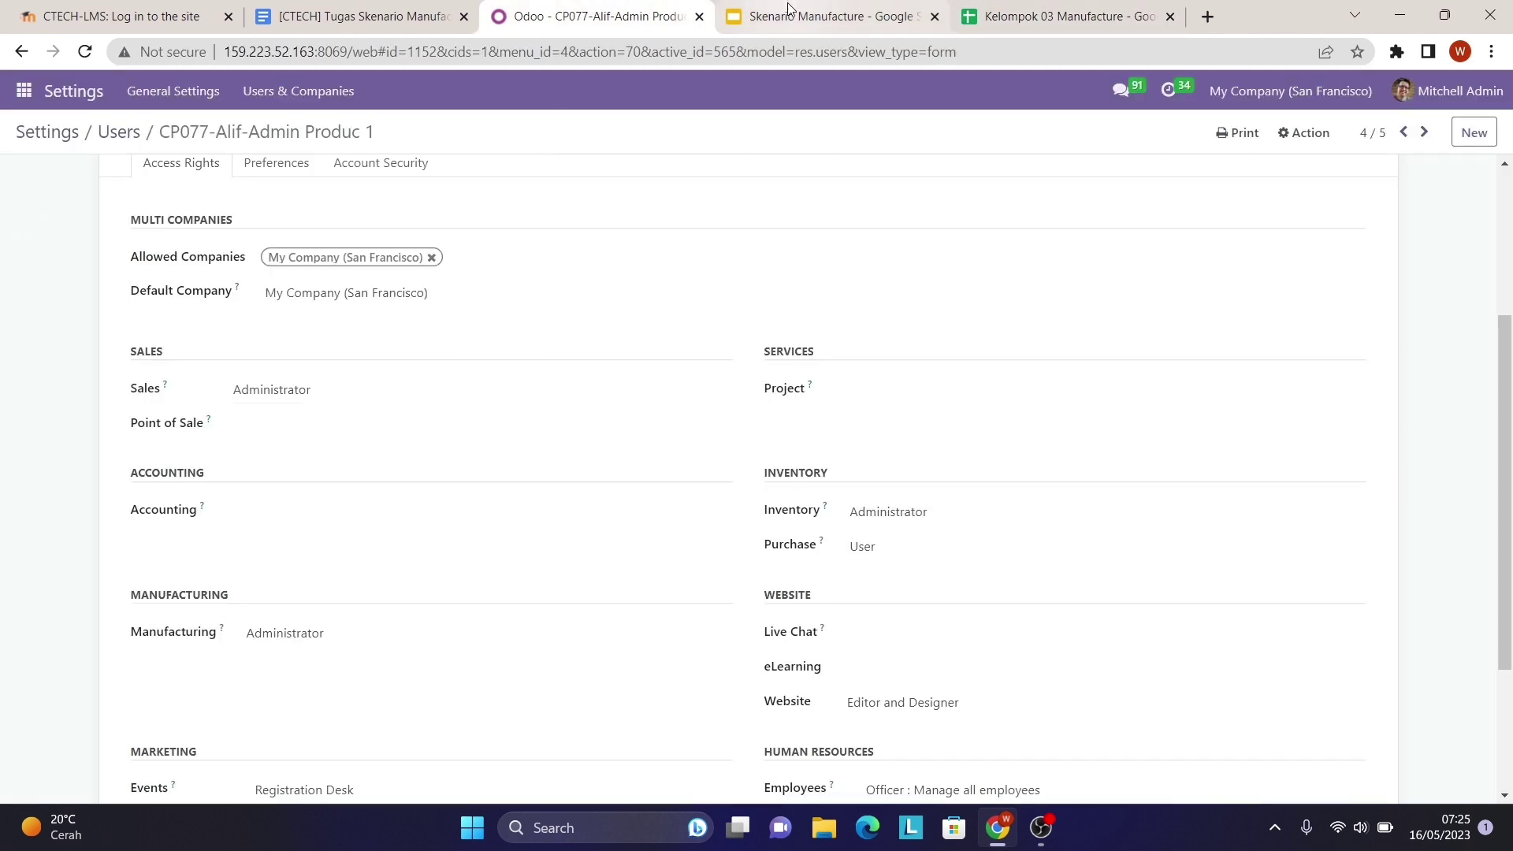
pyautogui.scroll(-1, 617, 463)
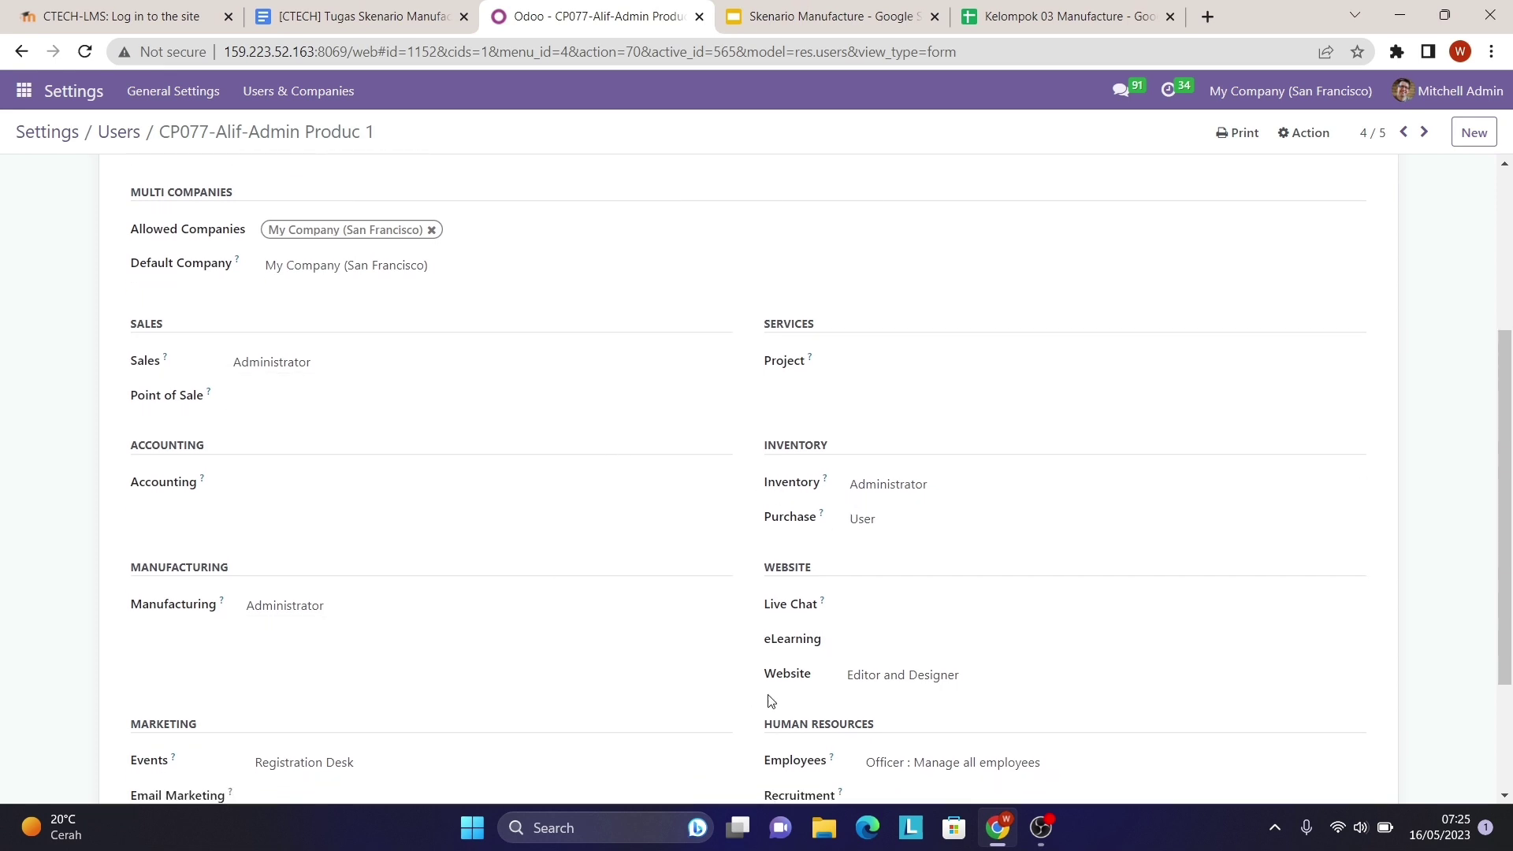
pyautogui.scroll(-2, 841, 688)
pyautogui.click(903, 711)
pyautogui.click(907, 728)
pyautogui.scroll(-4, 928, 631)
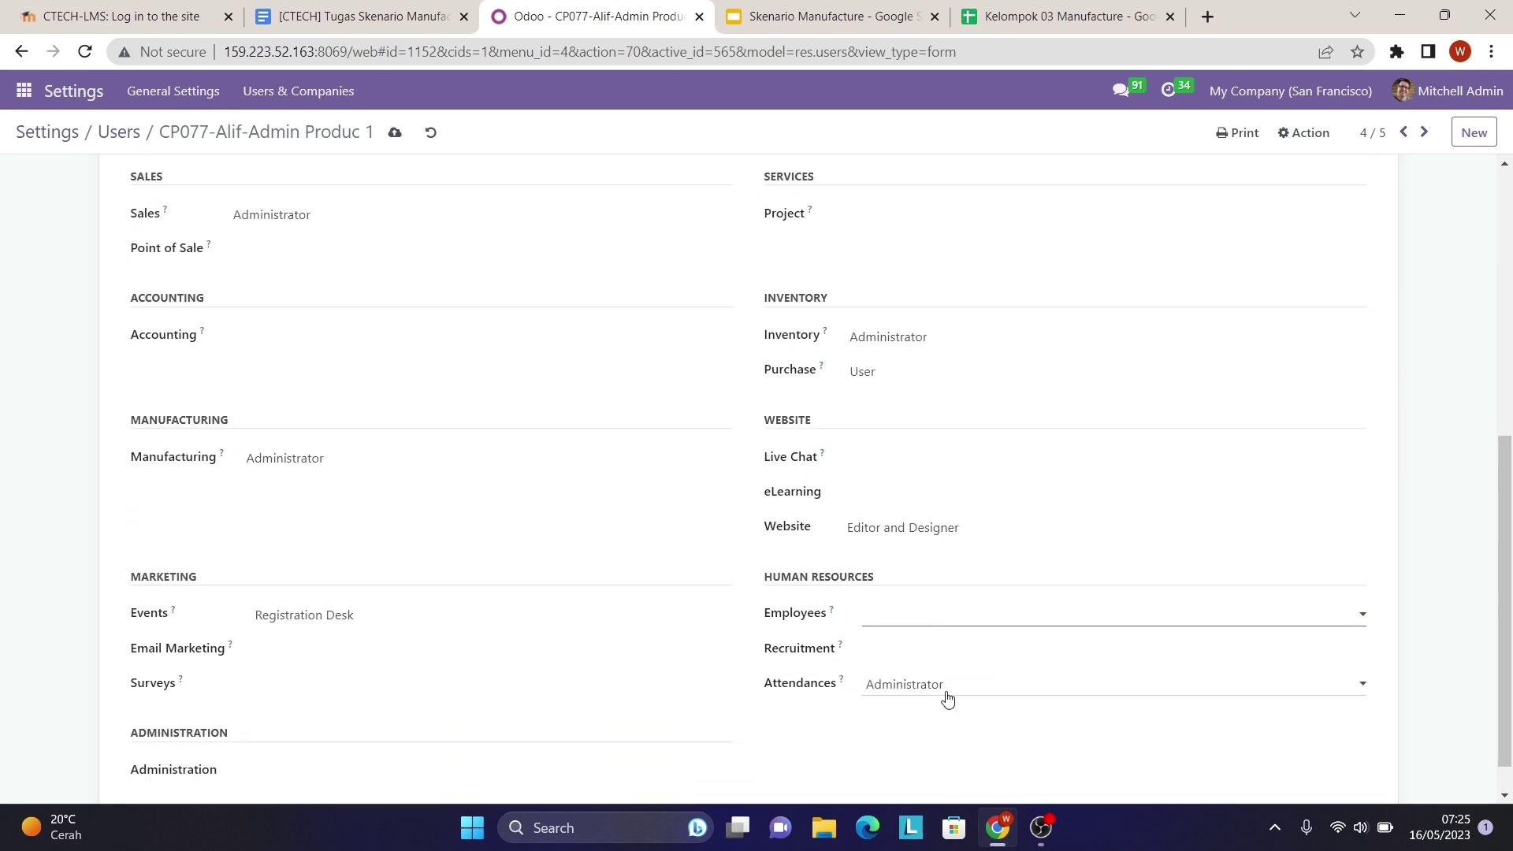
pyautogui.click(947, 699)
pyautogui.click(962, 707)
pyautogui.click(388, 616)
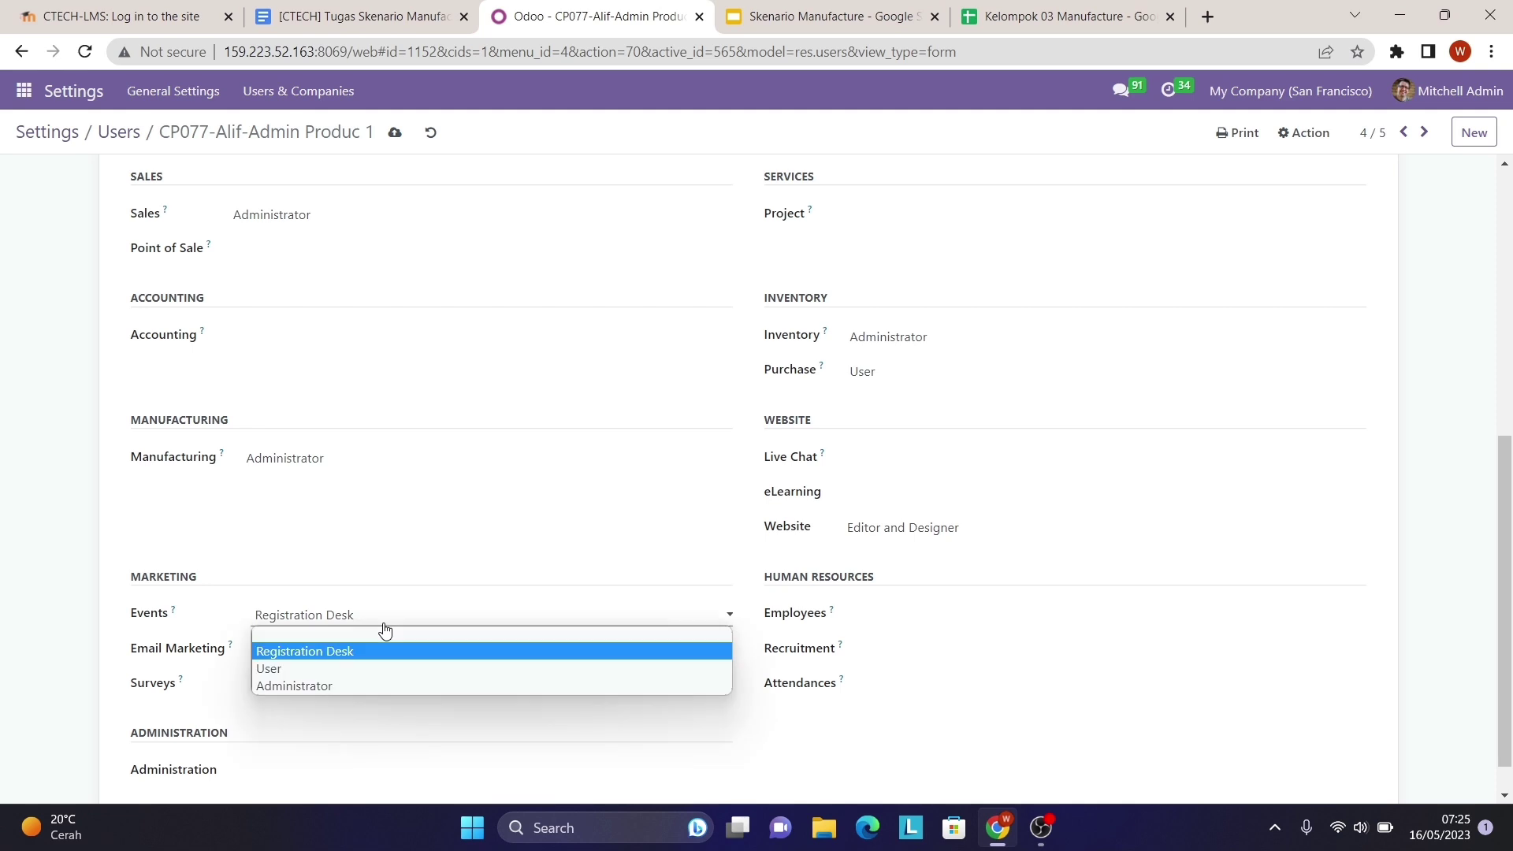
pyautogui.click(385, 636)
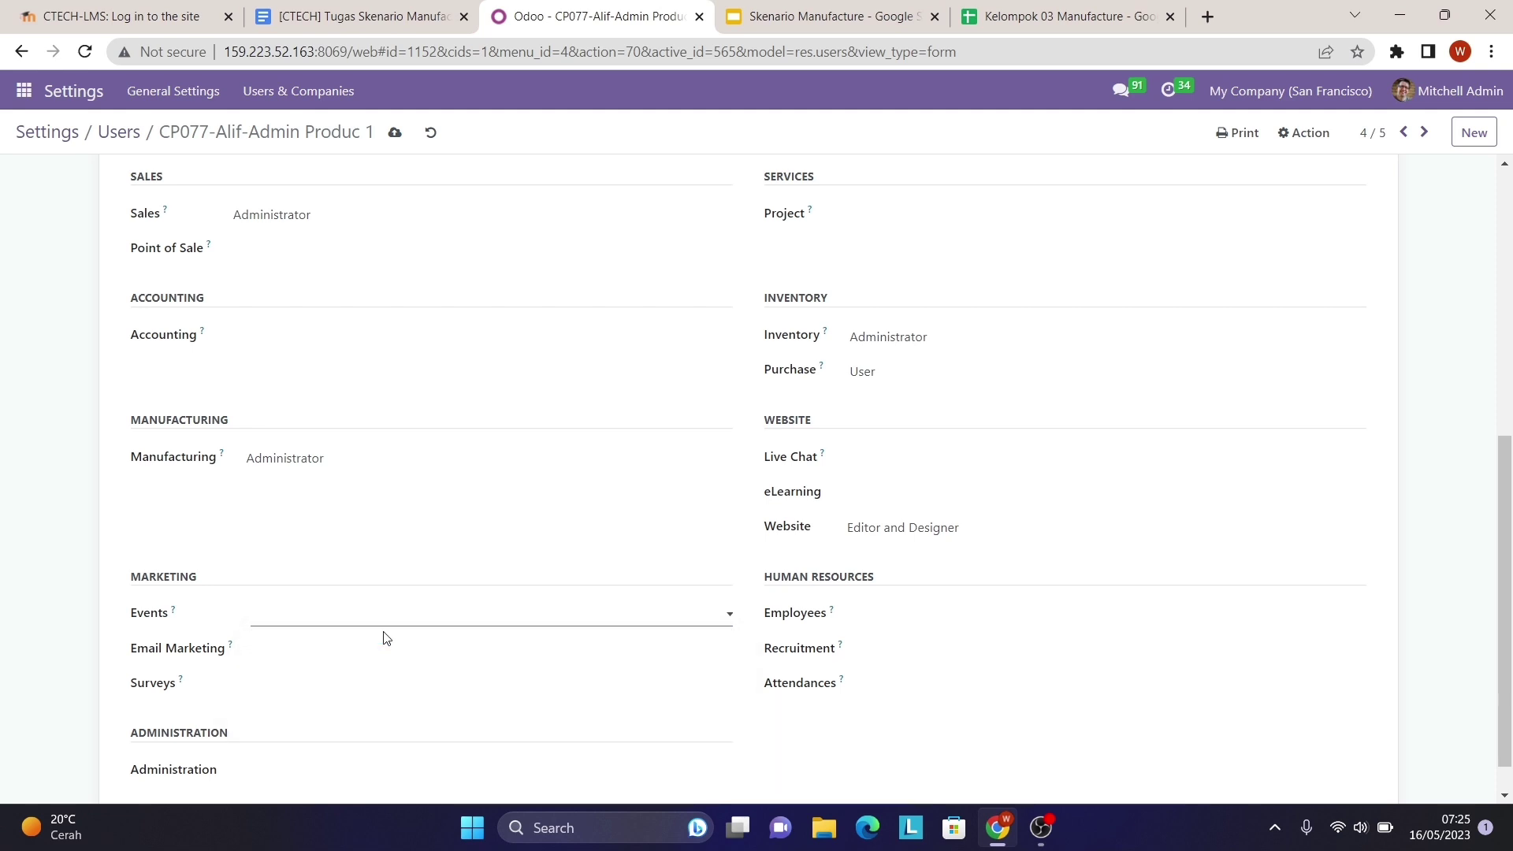
# - Save the user's access changes and go back to the users list
pyautogui.scroll(-1, 387, 712)
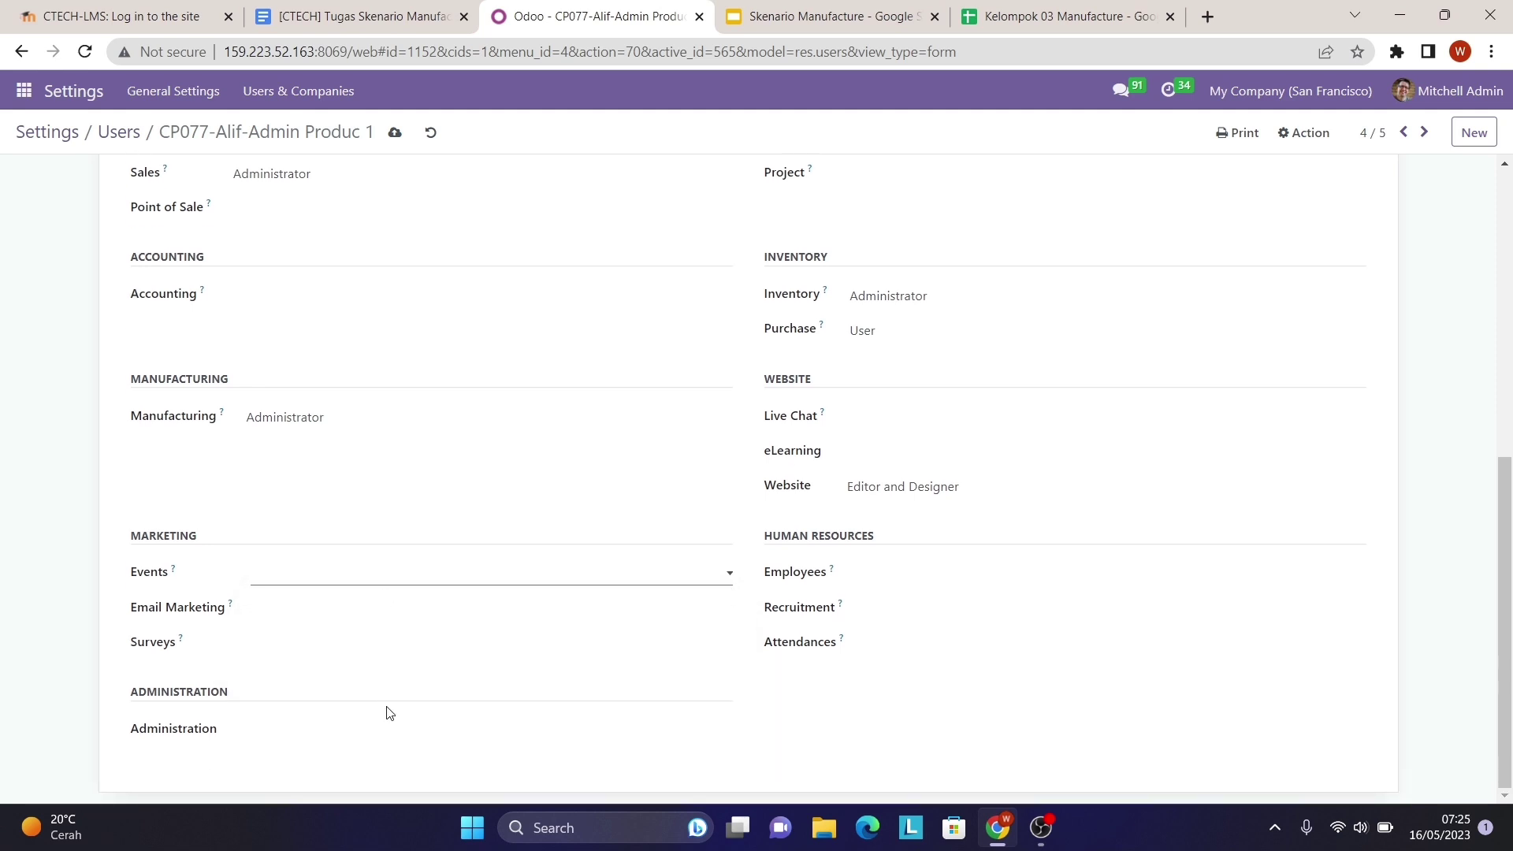
pyautogui.scroll(5, 387, 713)
pyautogui.scroll(-2, 387, 713)
pyautogui.scroll(1, 304, 281)
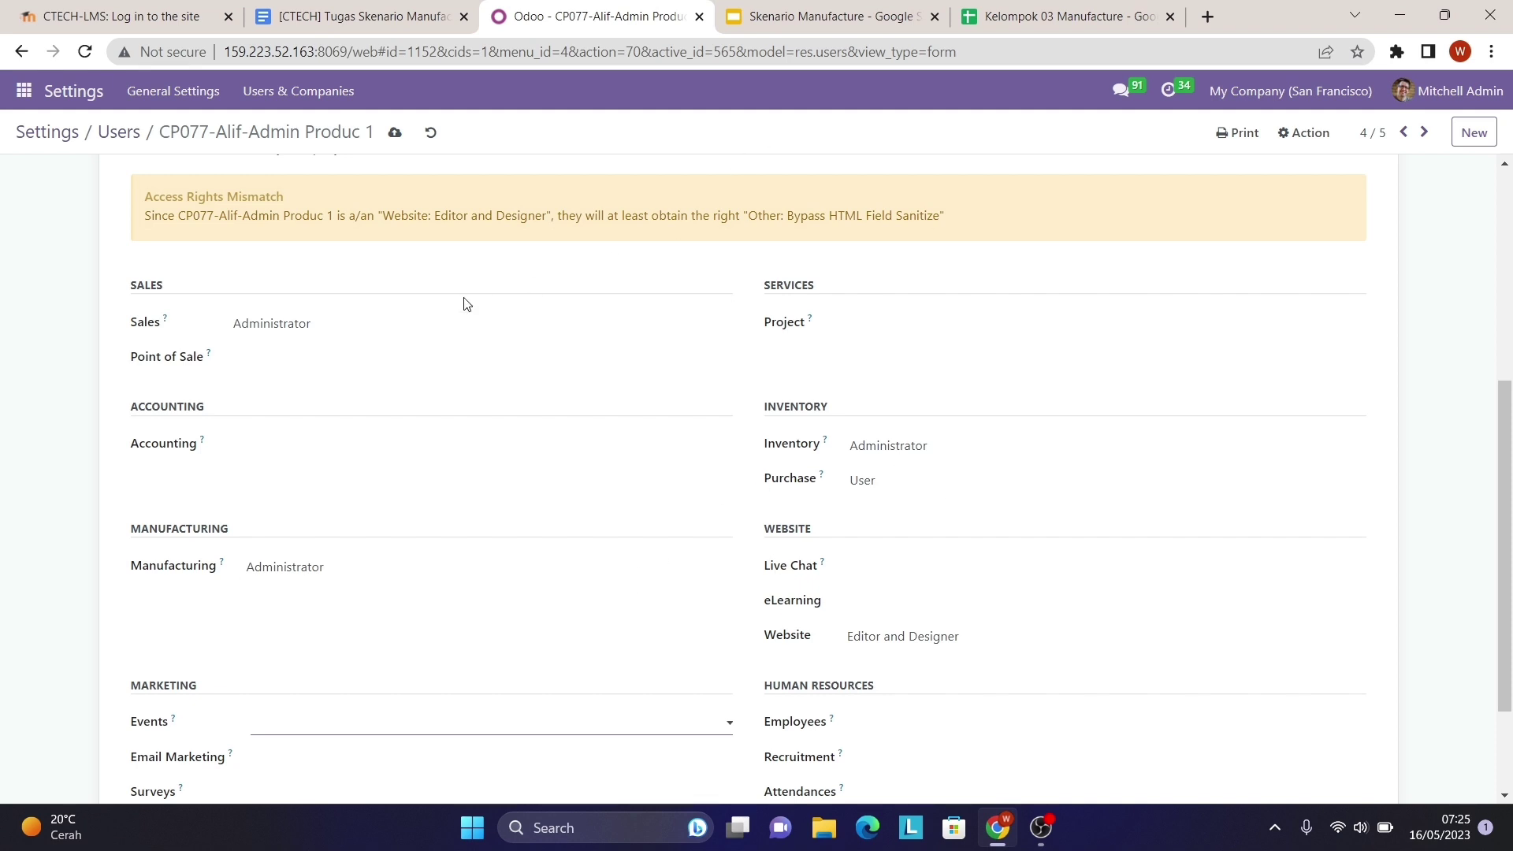
pyautogui.click(397, 144)
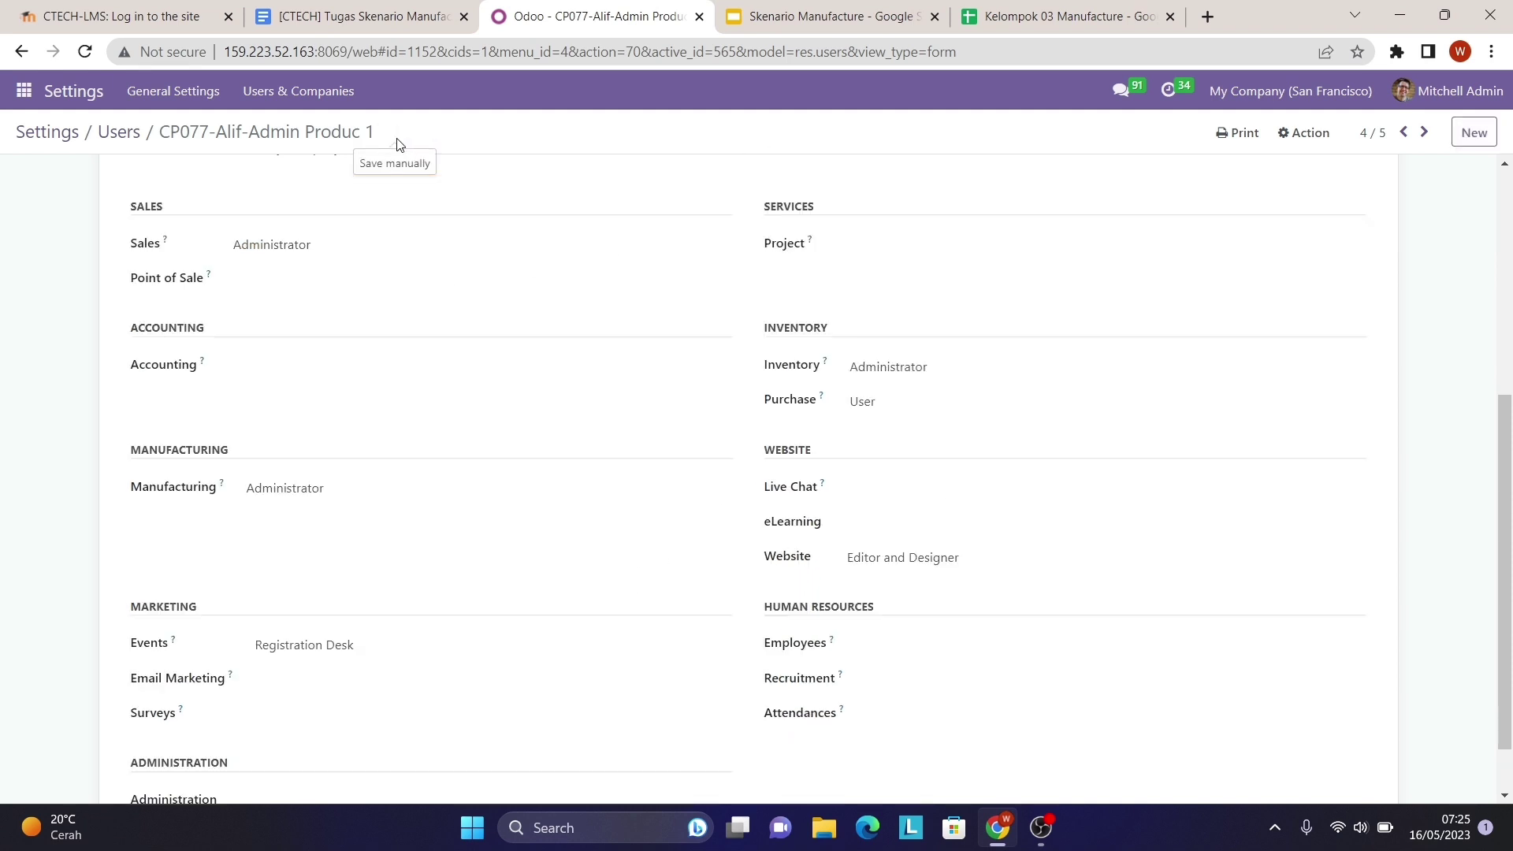
pyautogui.click(122, 134)
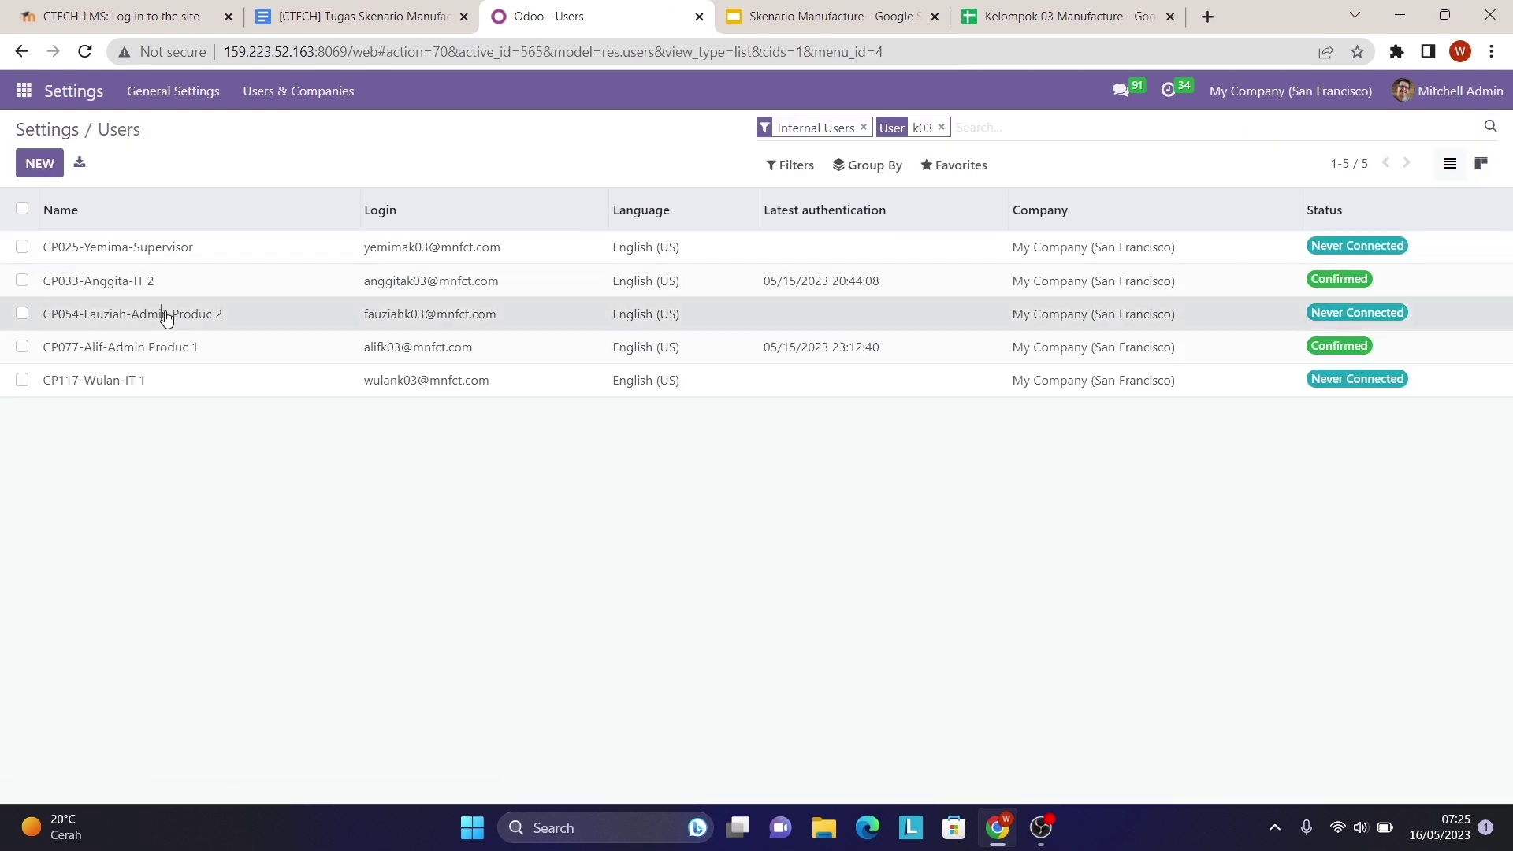
# - Open the CP054 Admin Produc 2 user and compare it with the Security Matrix
pyautogui.click(167, 317)
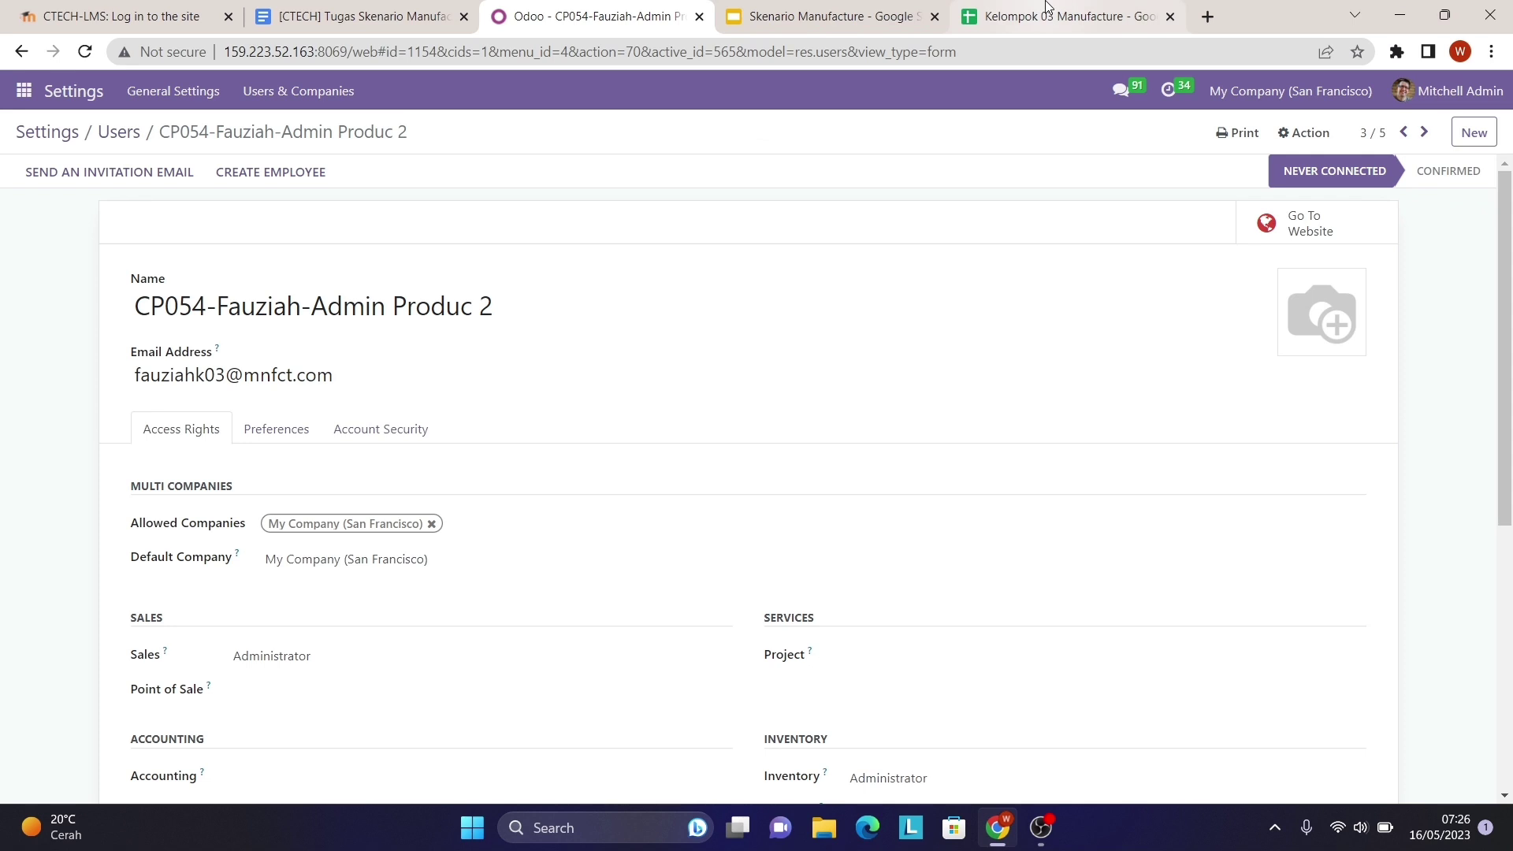
pyautogui.click(1064, 15)
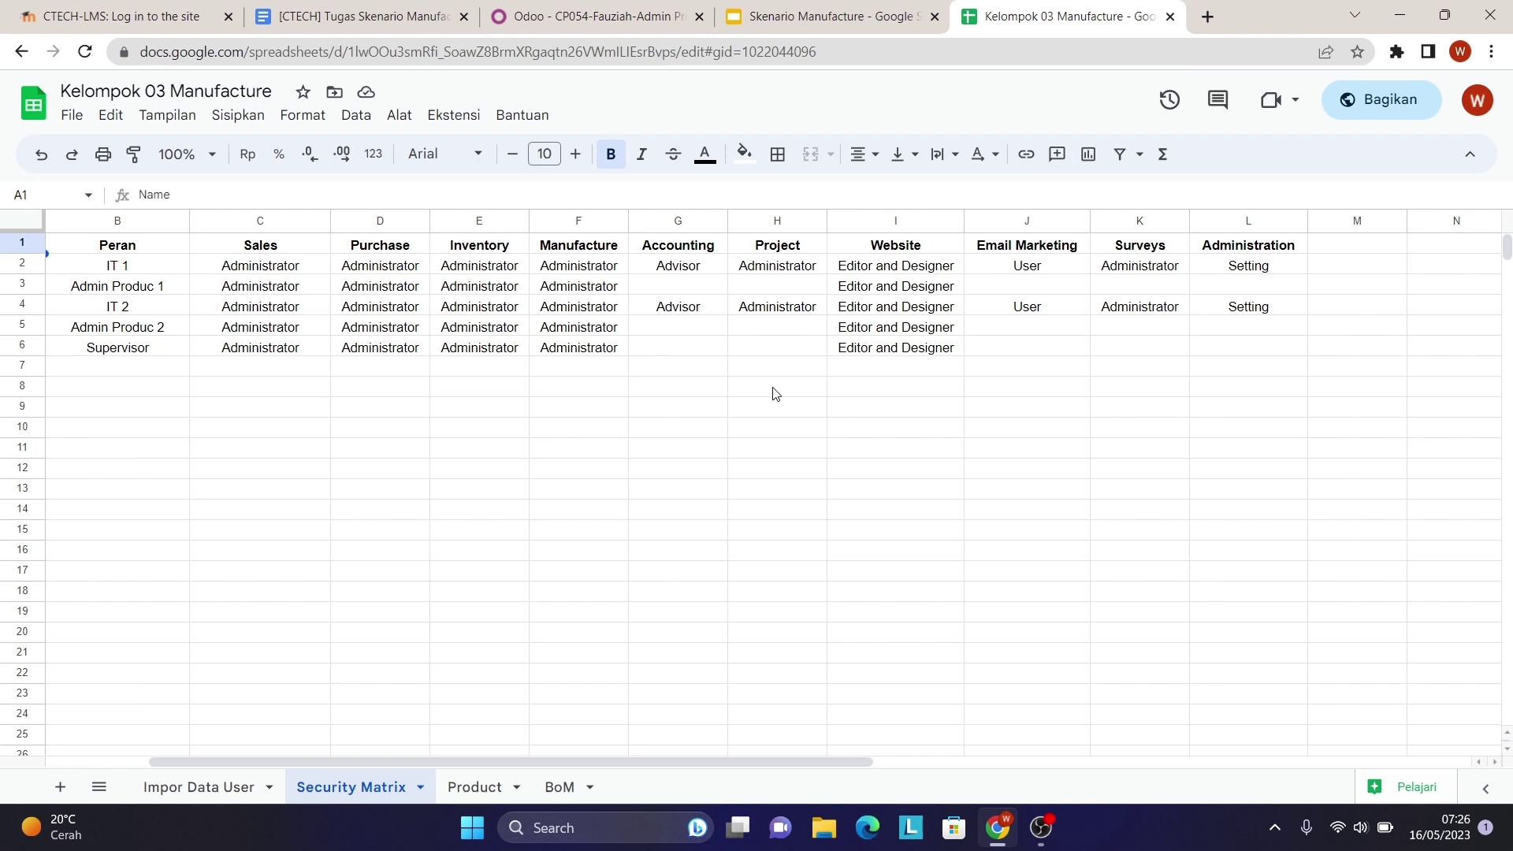
pyautogui.click(630, 16)
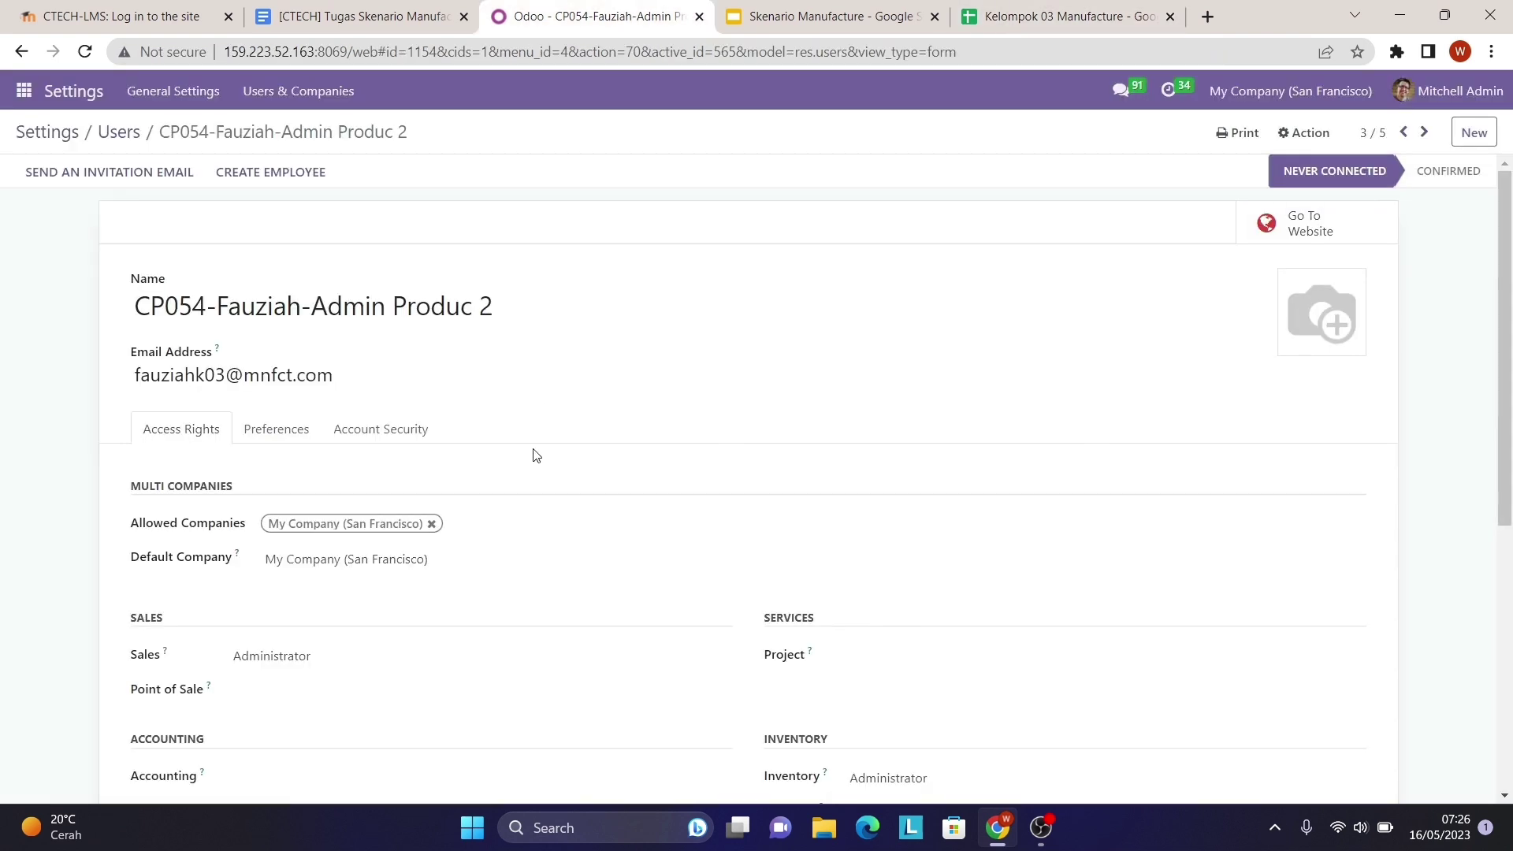
pyautogui.scroll(-4, 530, 452)
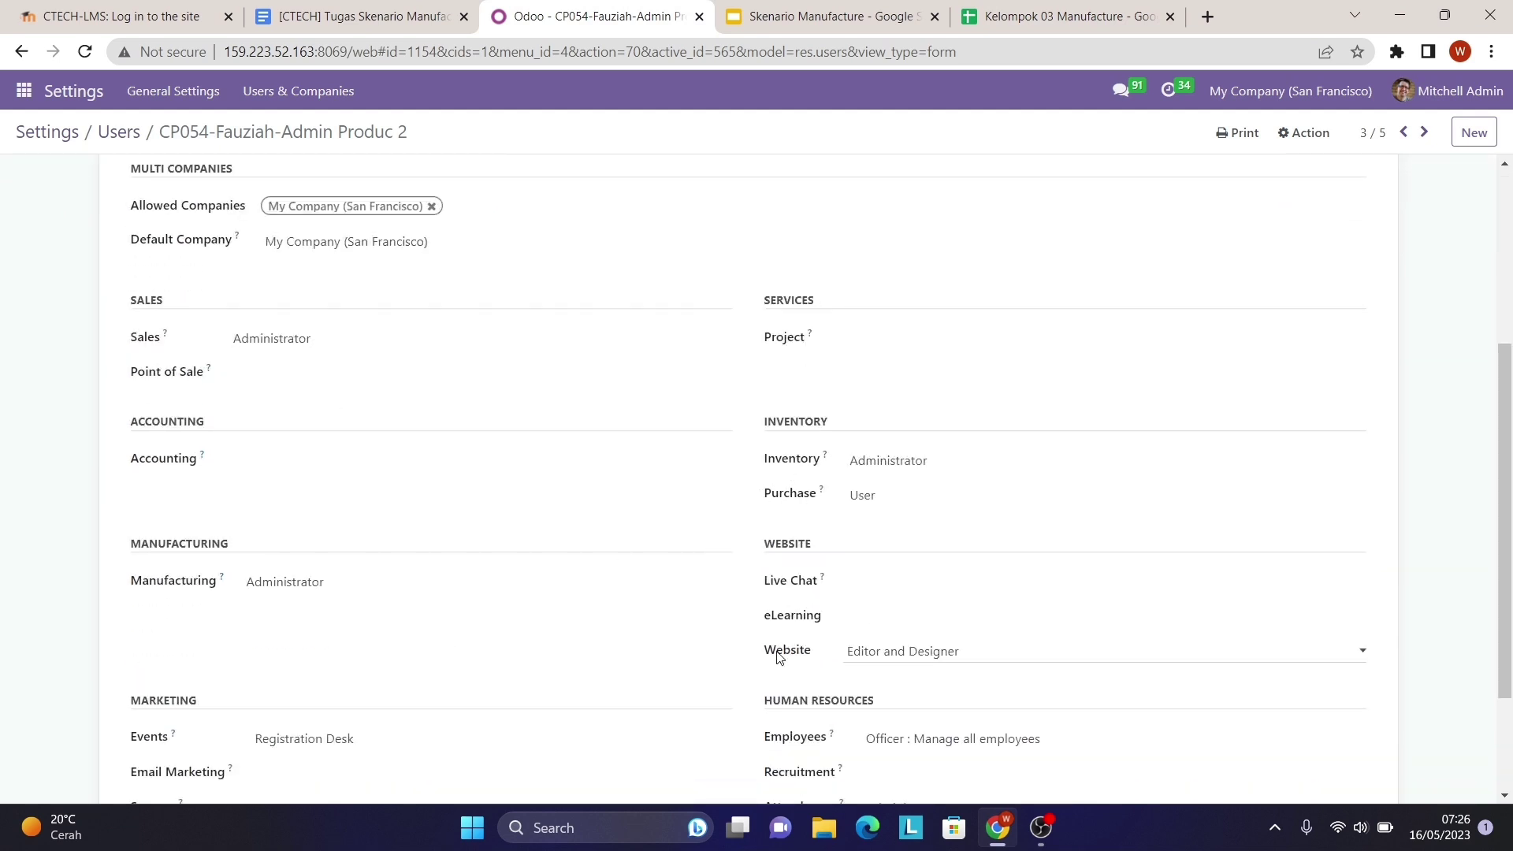
pyautogui.scroll(-3, 778, 658)
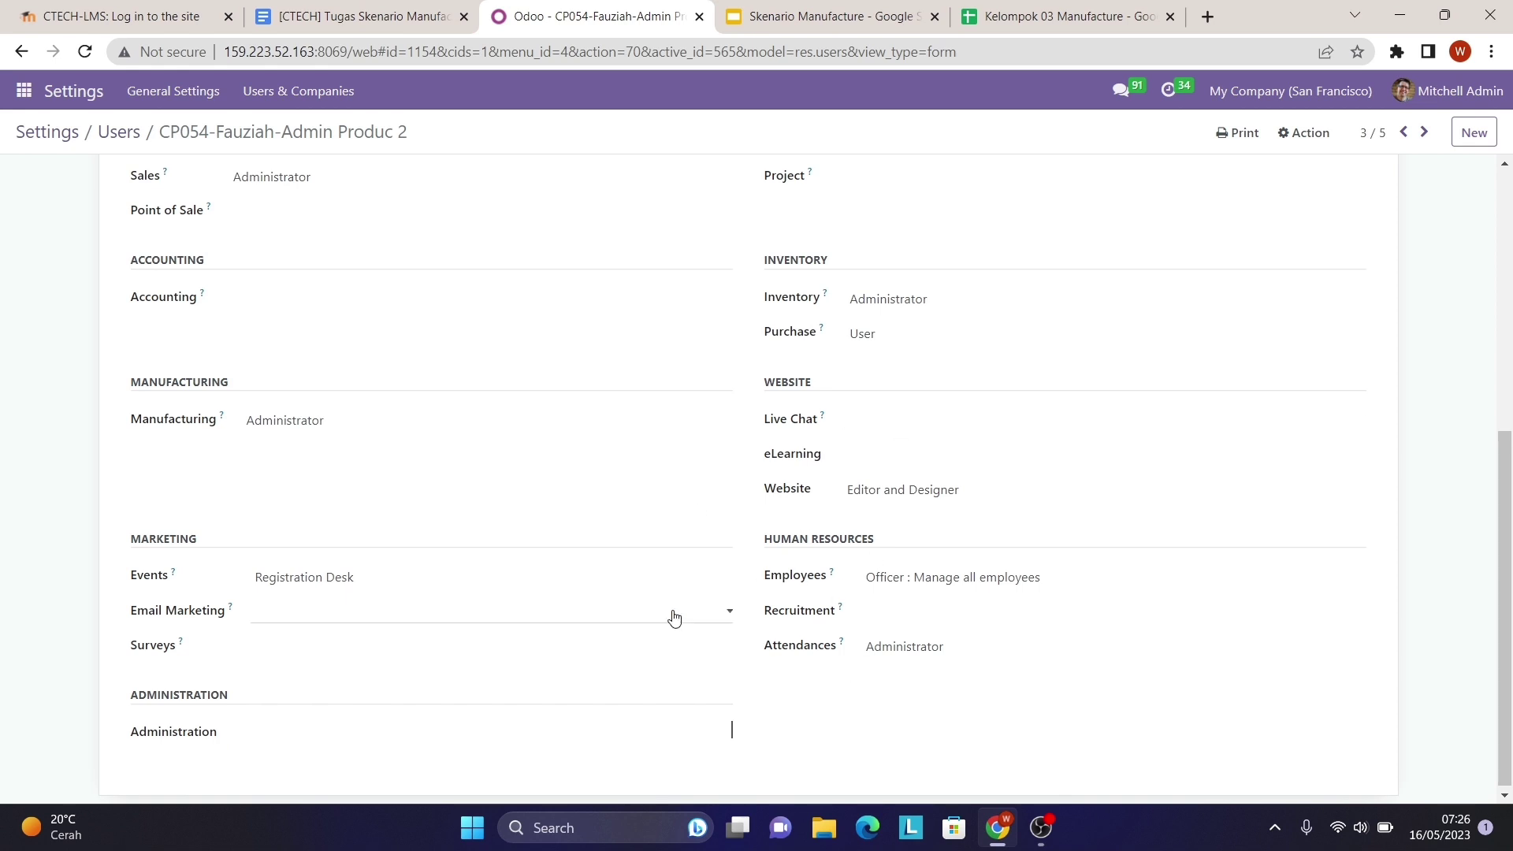
# - Clear its Events, Employees and Attendances access, save, and return to the users list
pyautogui.click(525, 581)
pyautogui.click(530, 599)
pyautogui.click(887, 577)
pyautogui.click(898, 598)
pyautogui.click(904, 645)
pyautogui.click(911, 666)
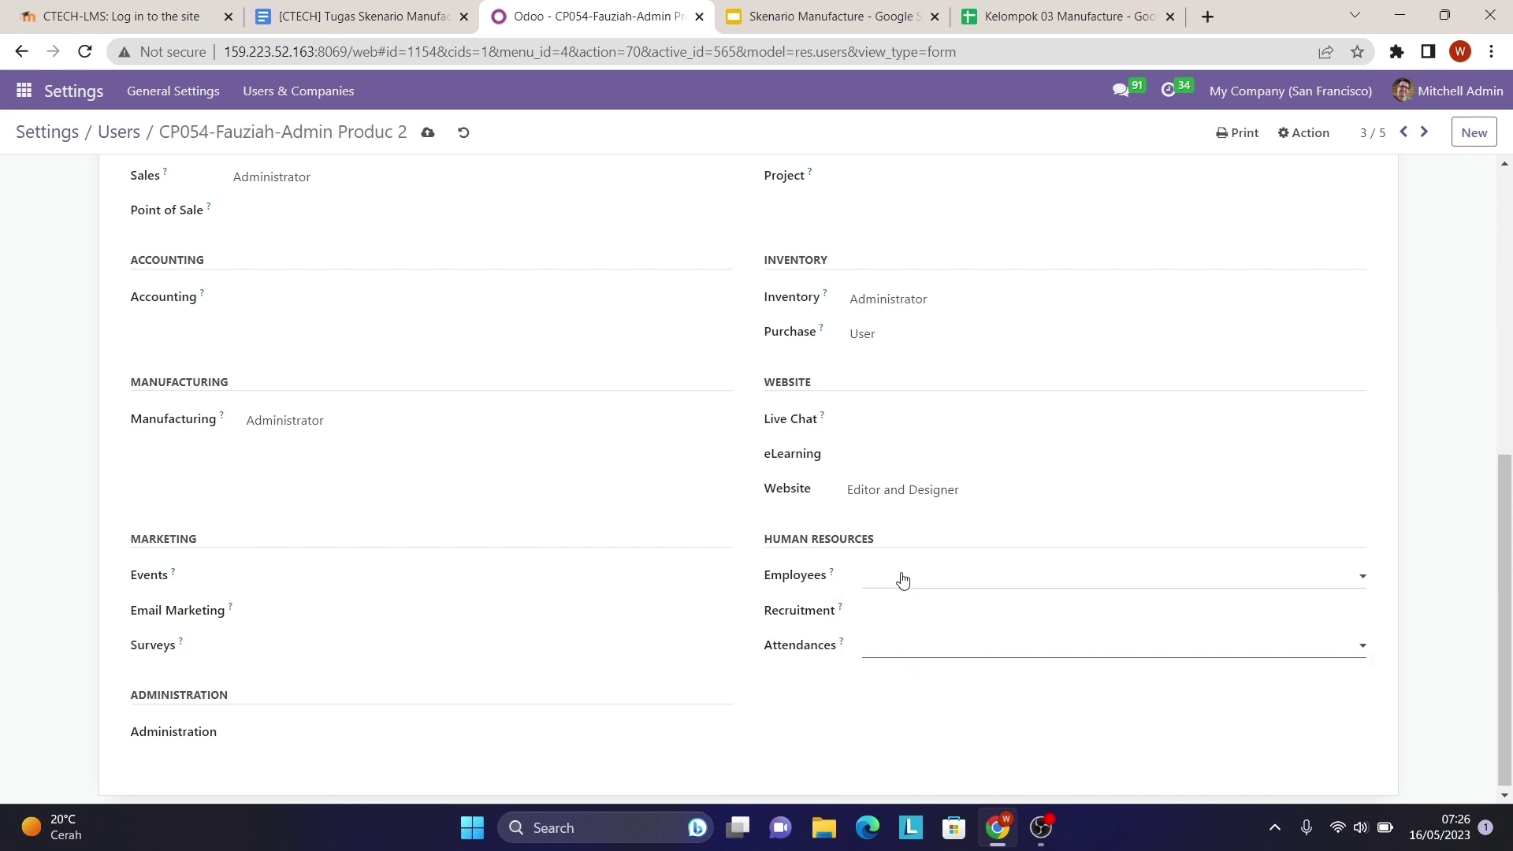
pyautogui.scroll(2, 904, 581)
pyautogui.scroll(5, 903, 581)
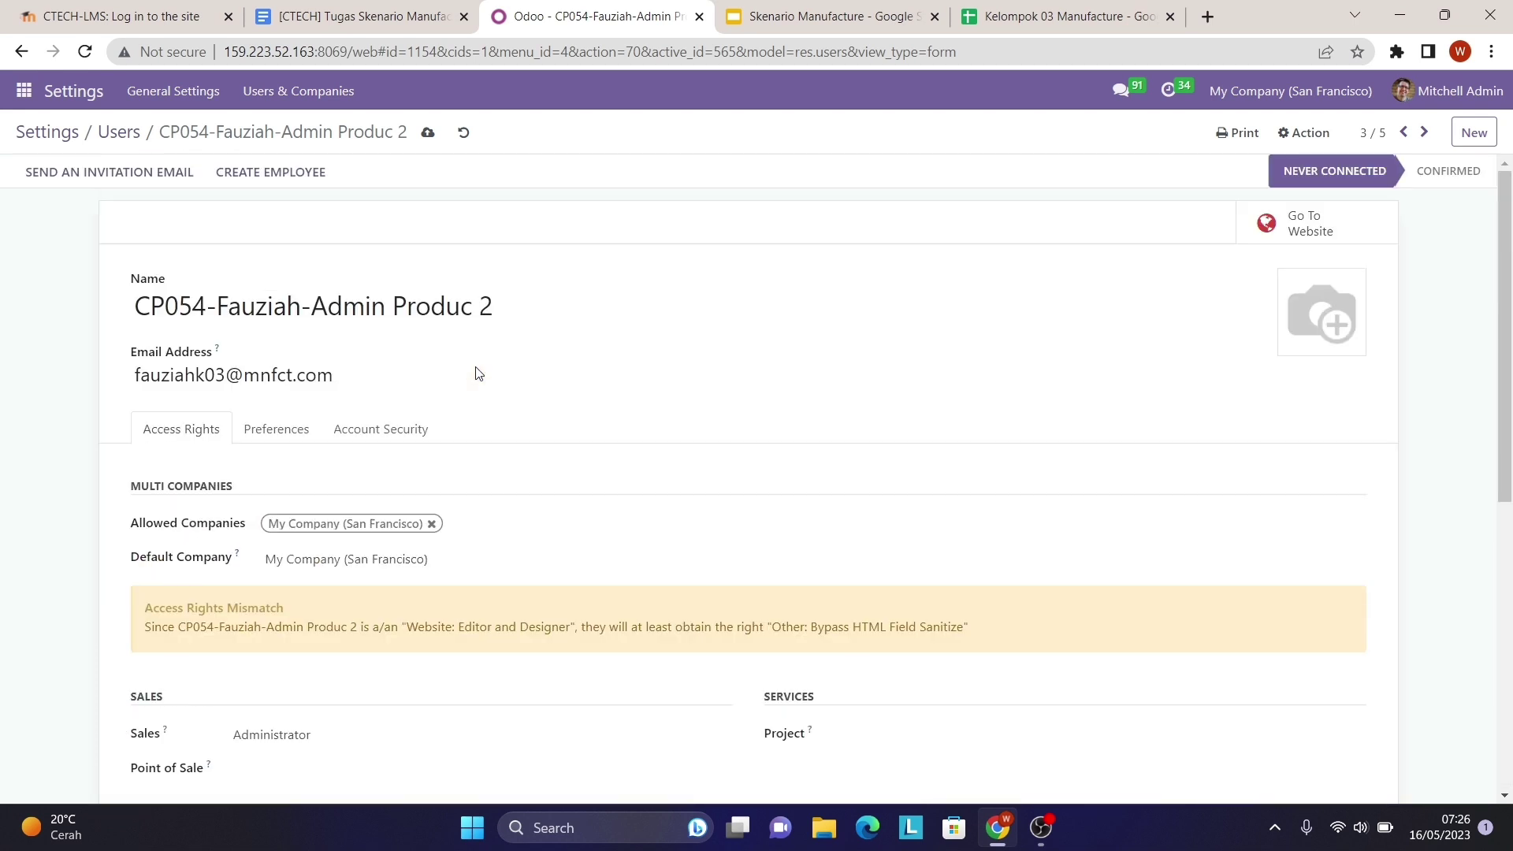
pyautogui.click(429, 132)
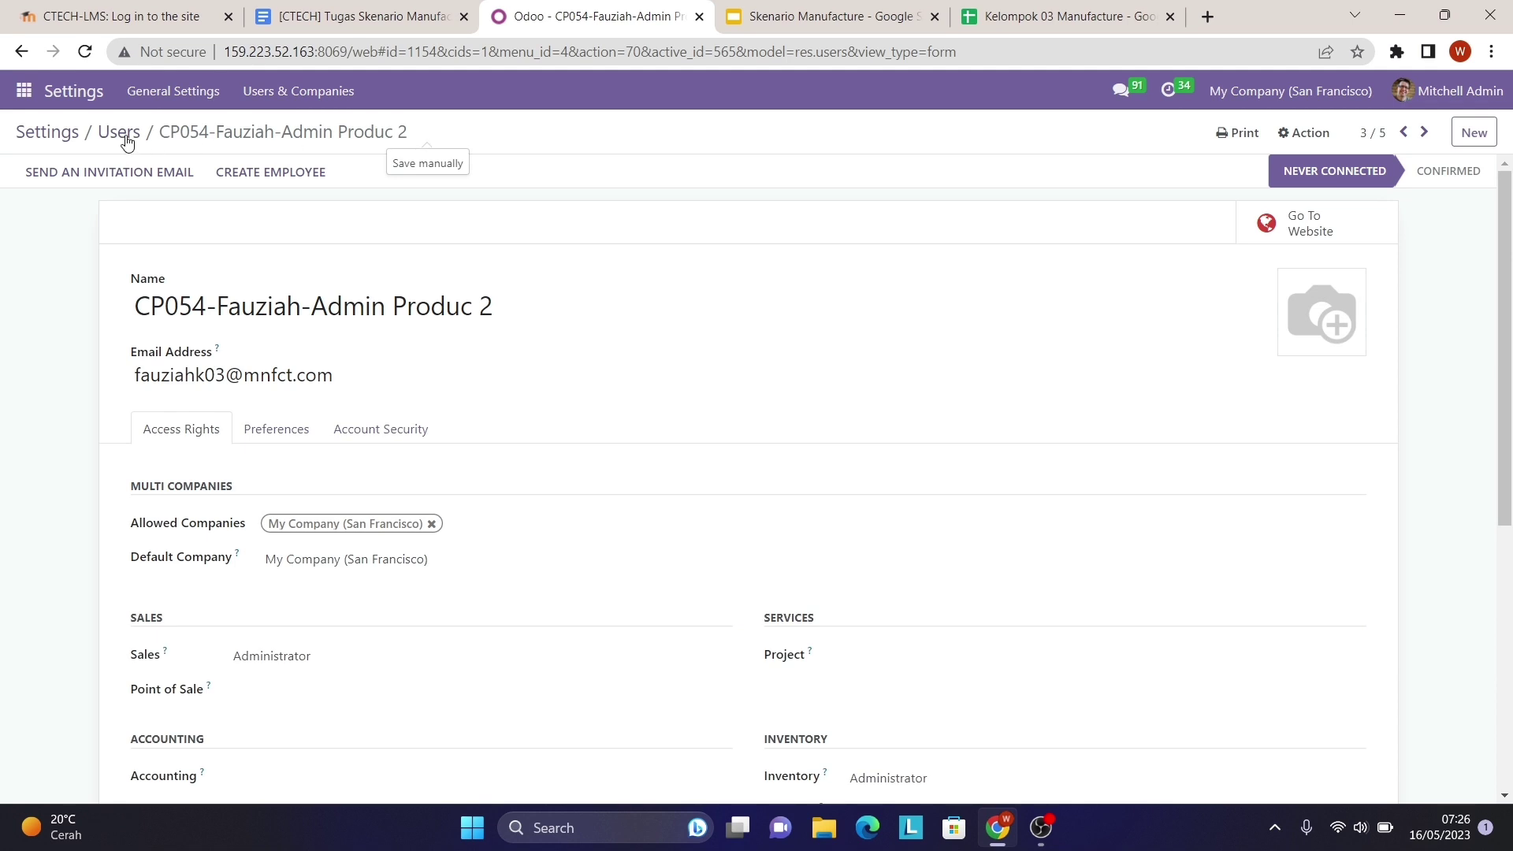
pyautogui.click(127, 140)
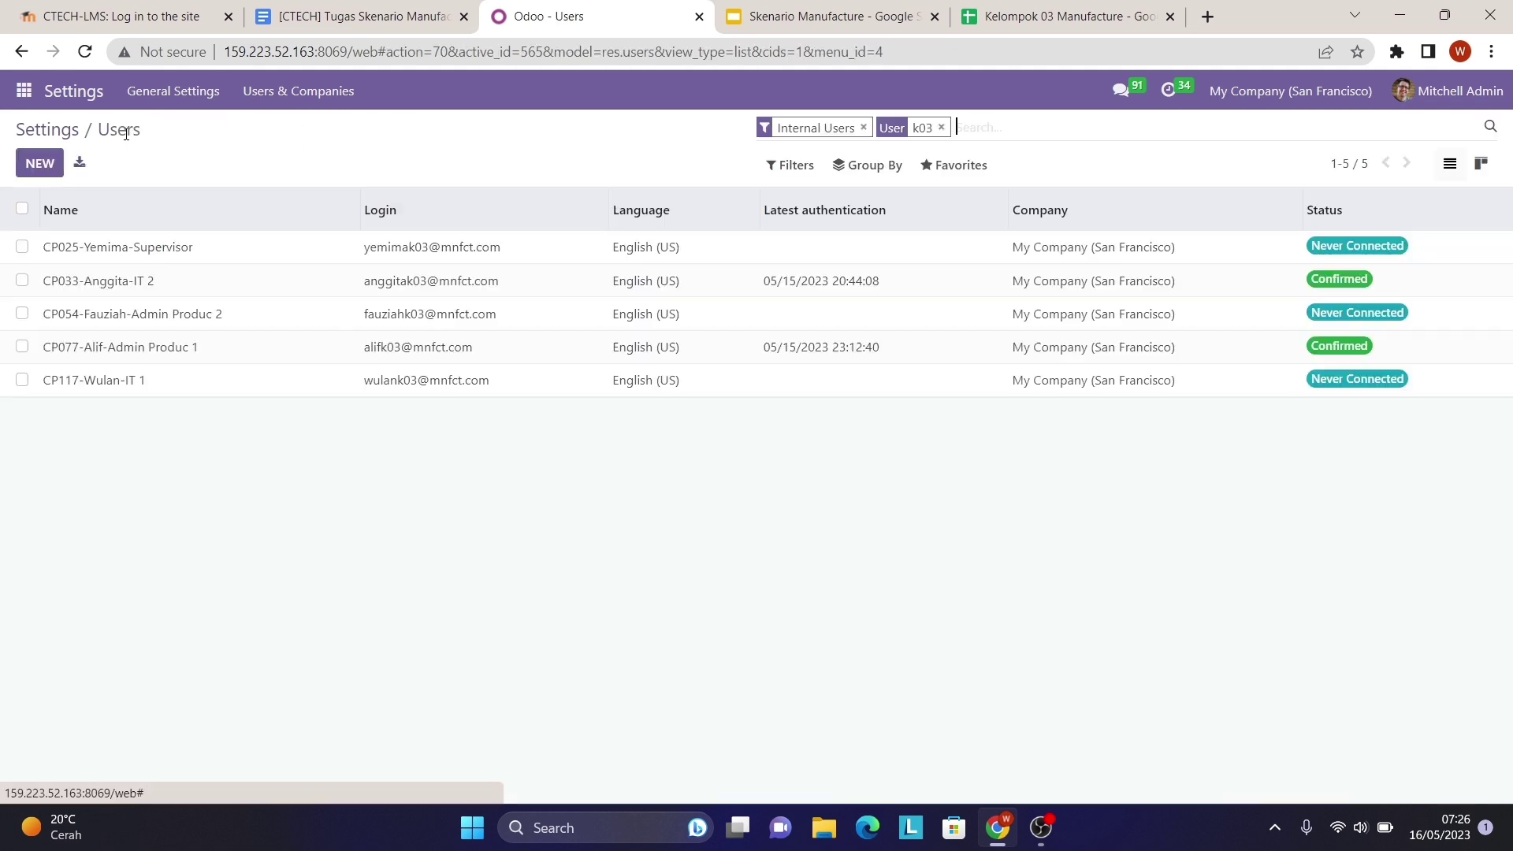
# - Open the CP025 Supervisor user and compare its access rights with the Security Matrix
pyautogui.click(190, 254)
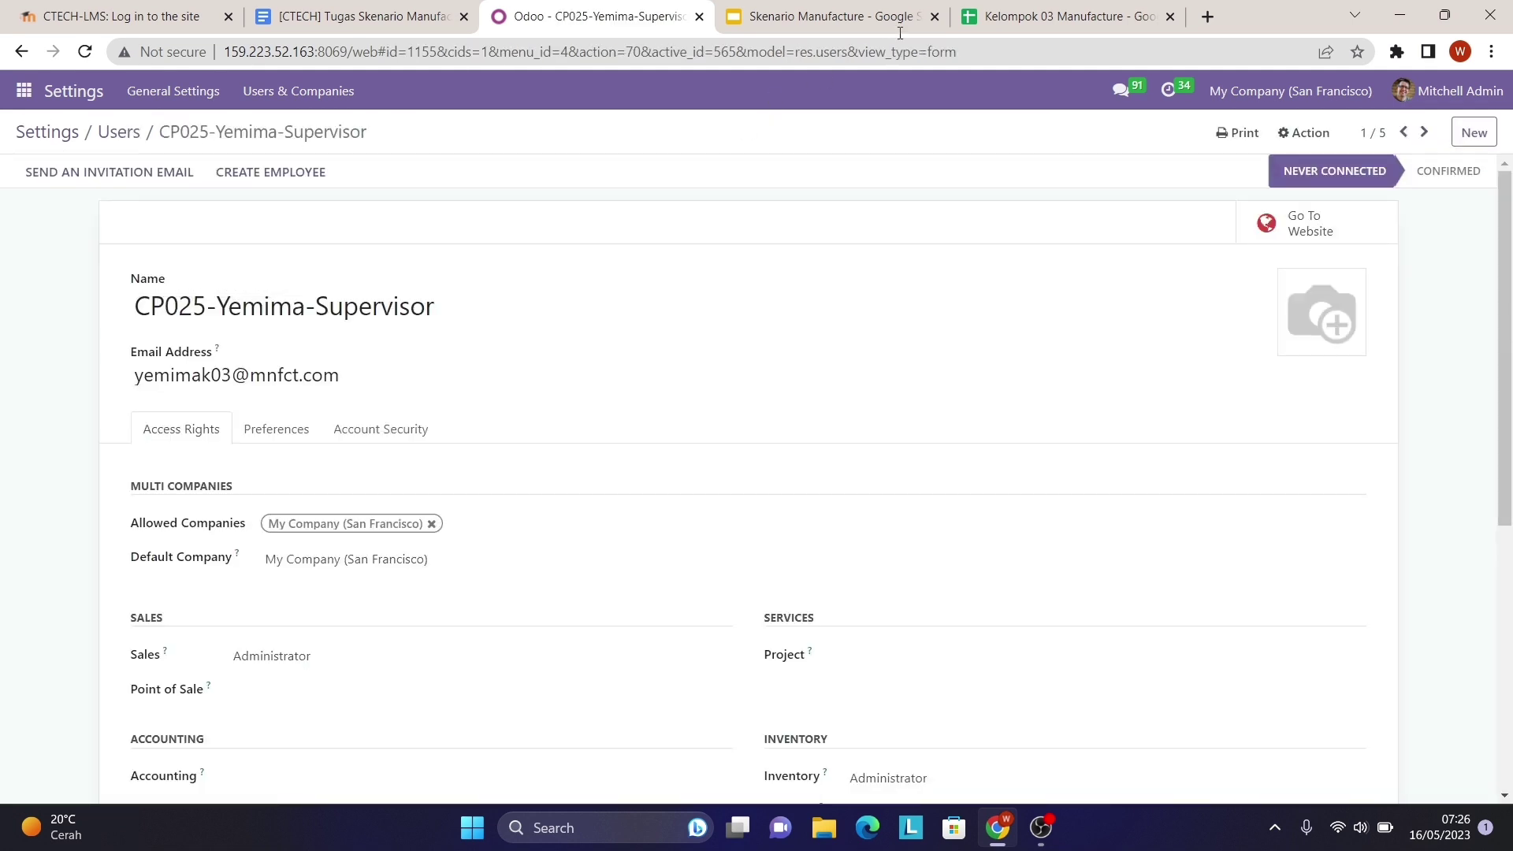
pyautogui.click(1064, 16)
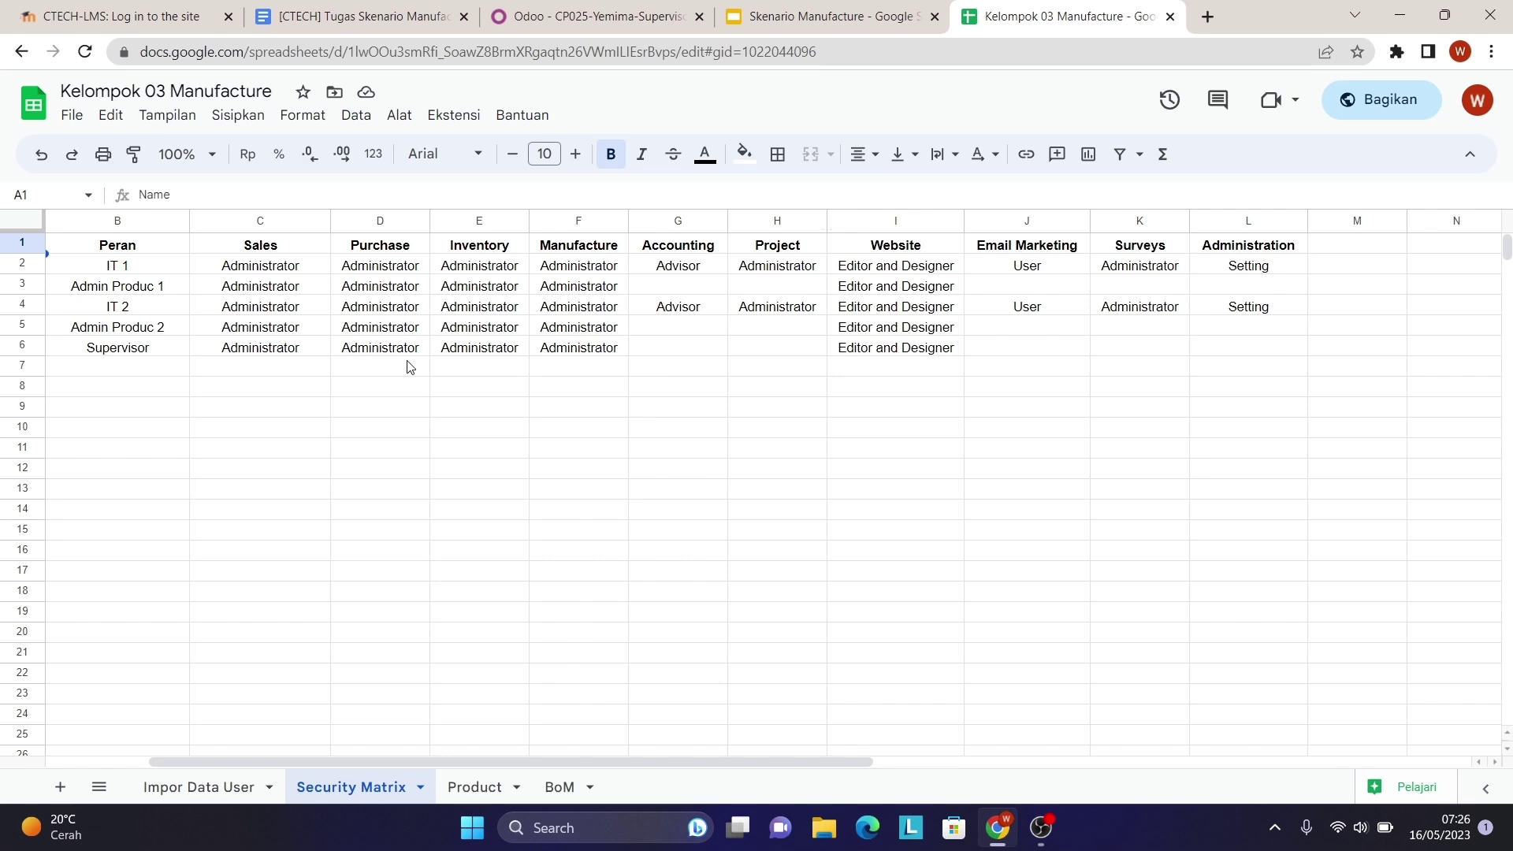
pyautogui.click(600, 14)
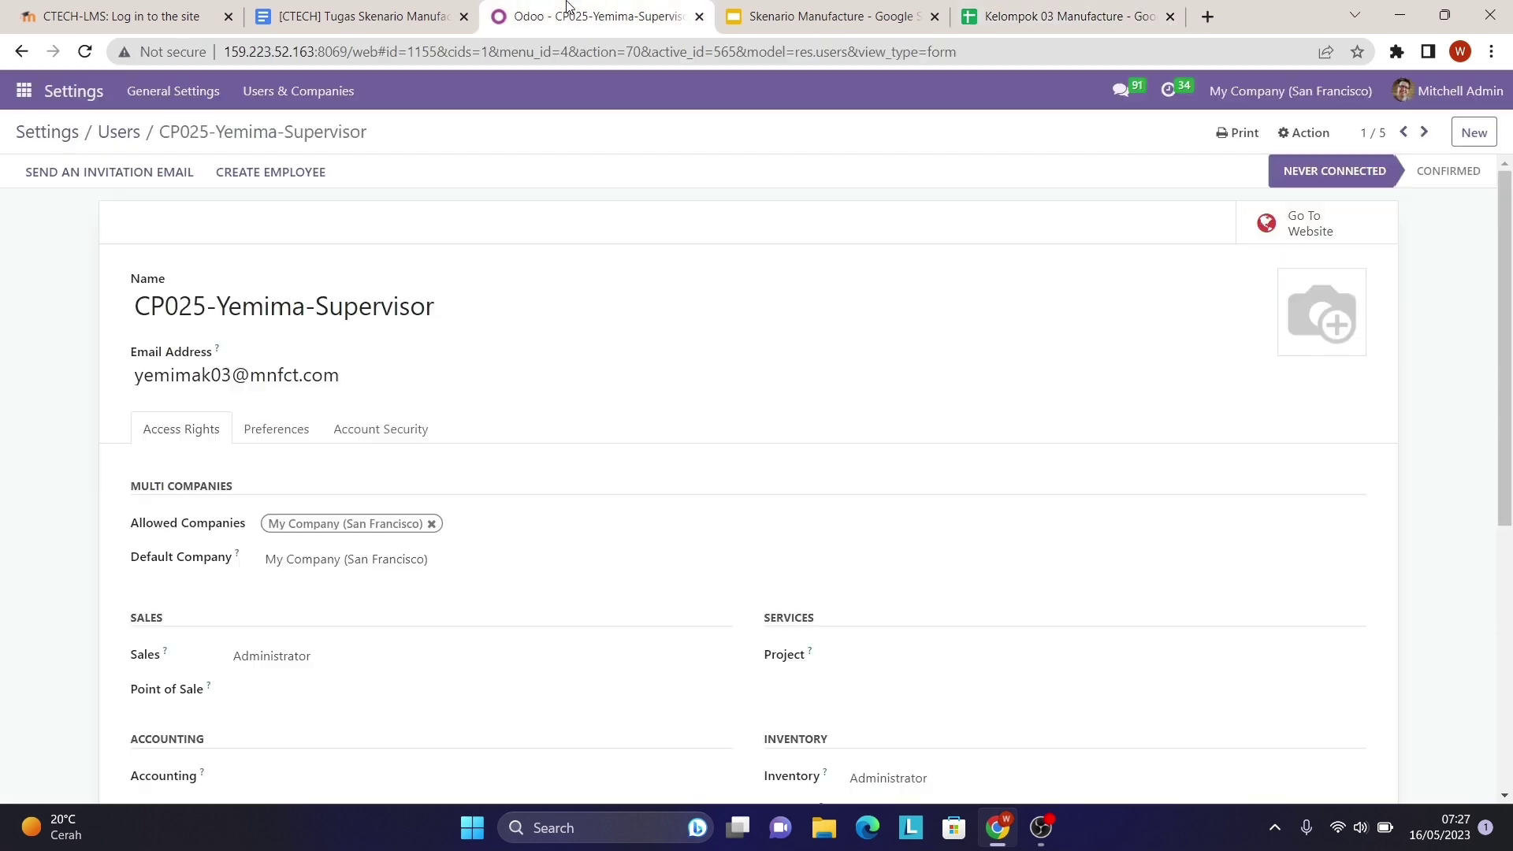
pyautogui.scroll(-3, 432, 531)
pyautogui.scroll(-1, 438, 530)
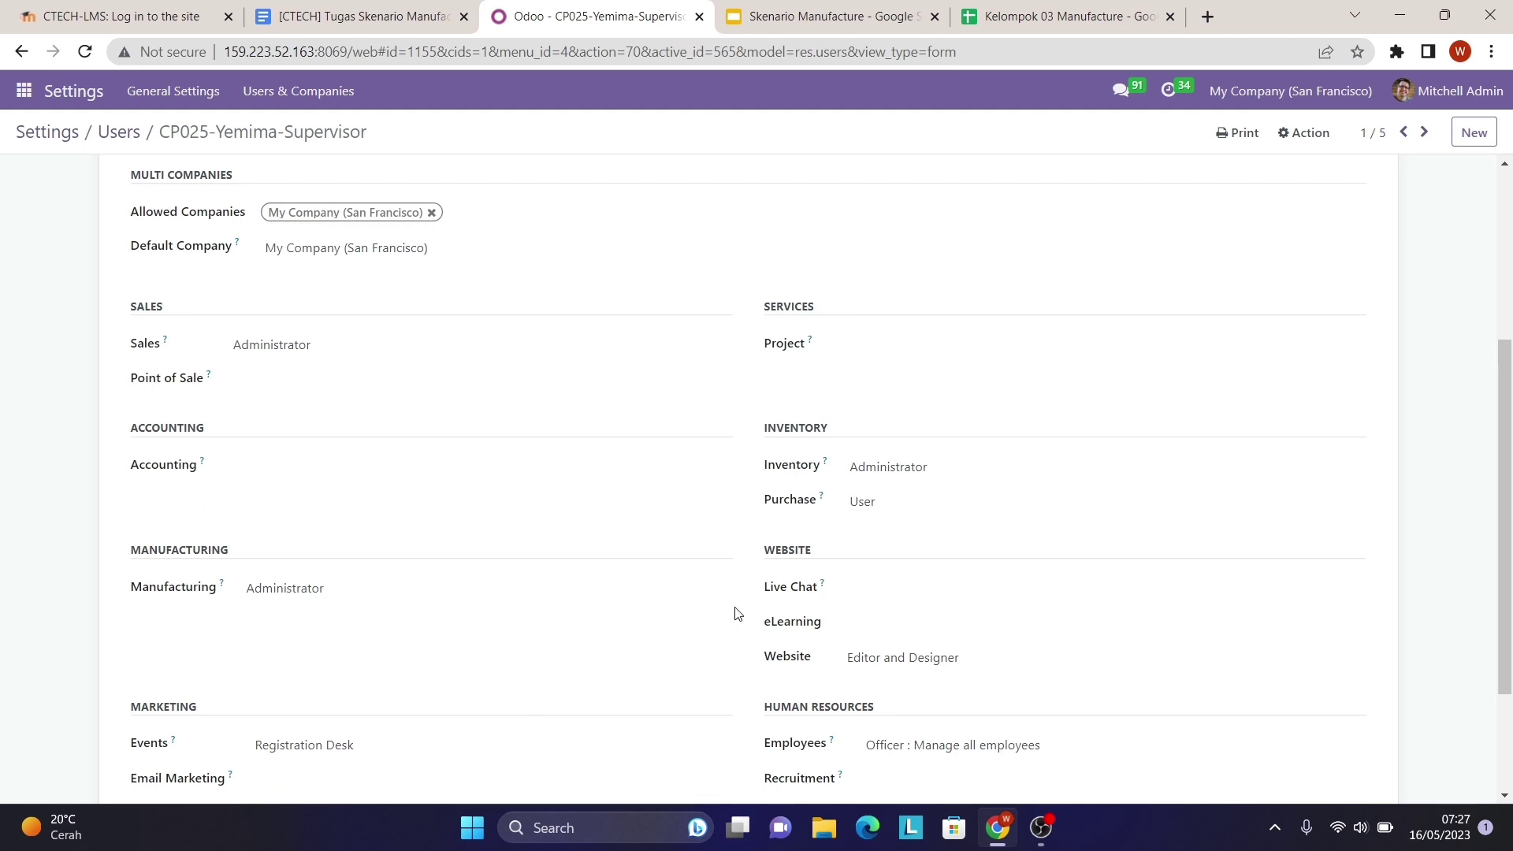
pyautogui.scroll(-2, 776, 668)
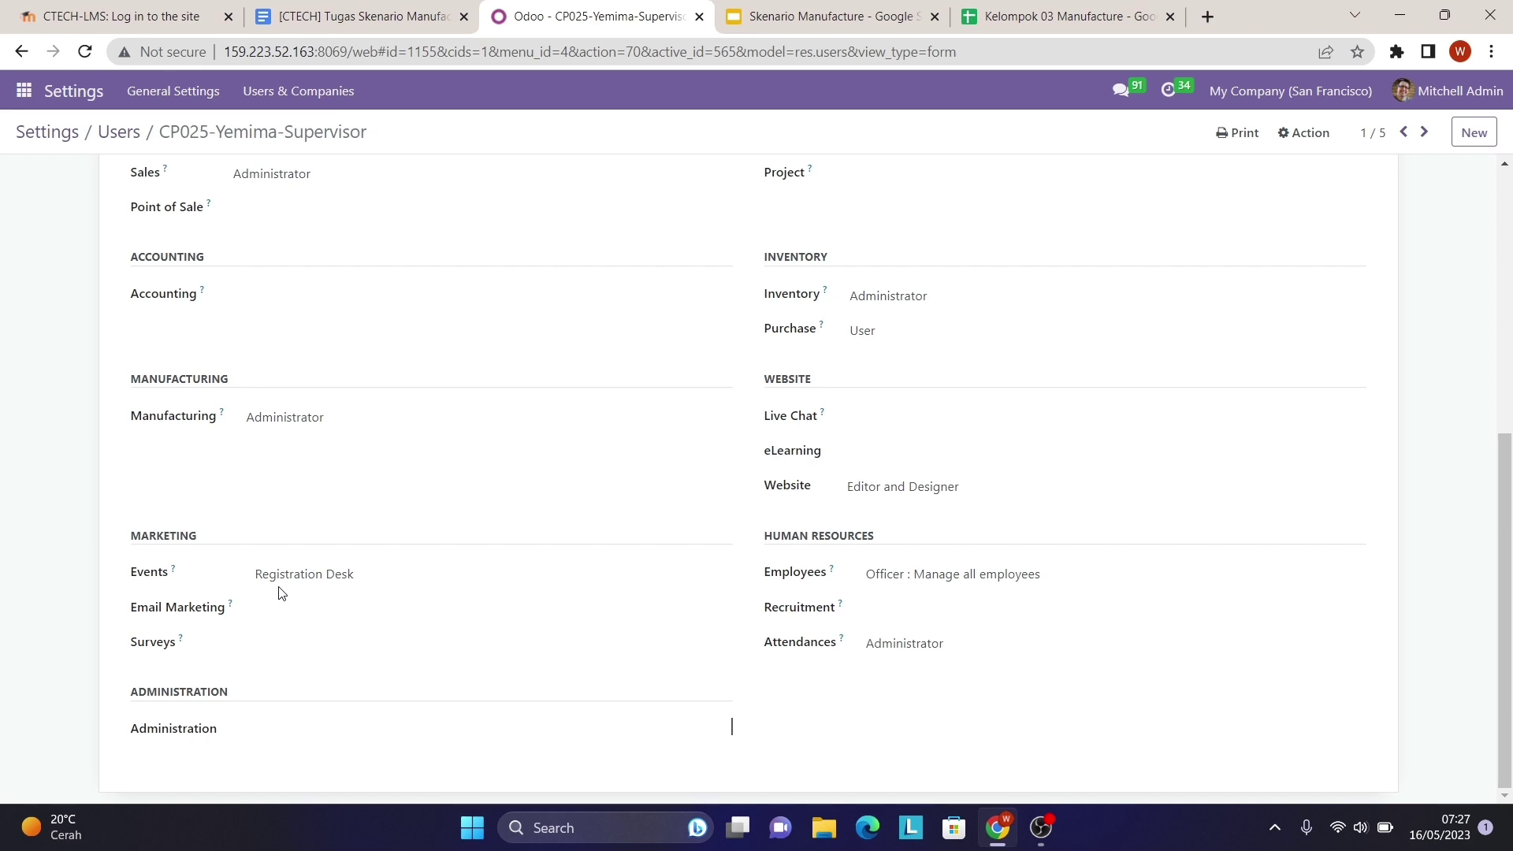
# - Clear the Supervisor's Events, Employees and Attendances access and save the user
pyautogui.click(331, 574)
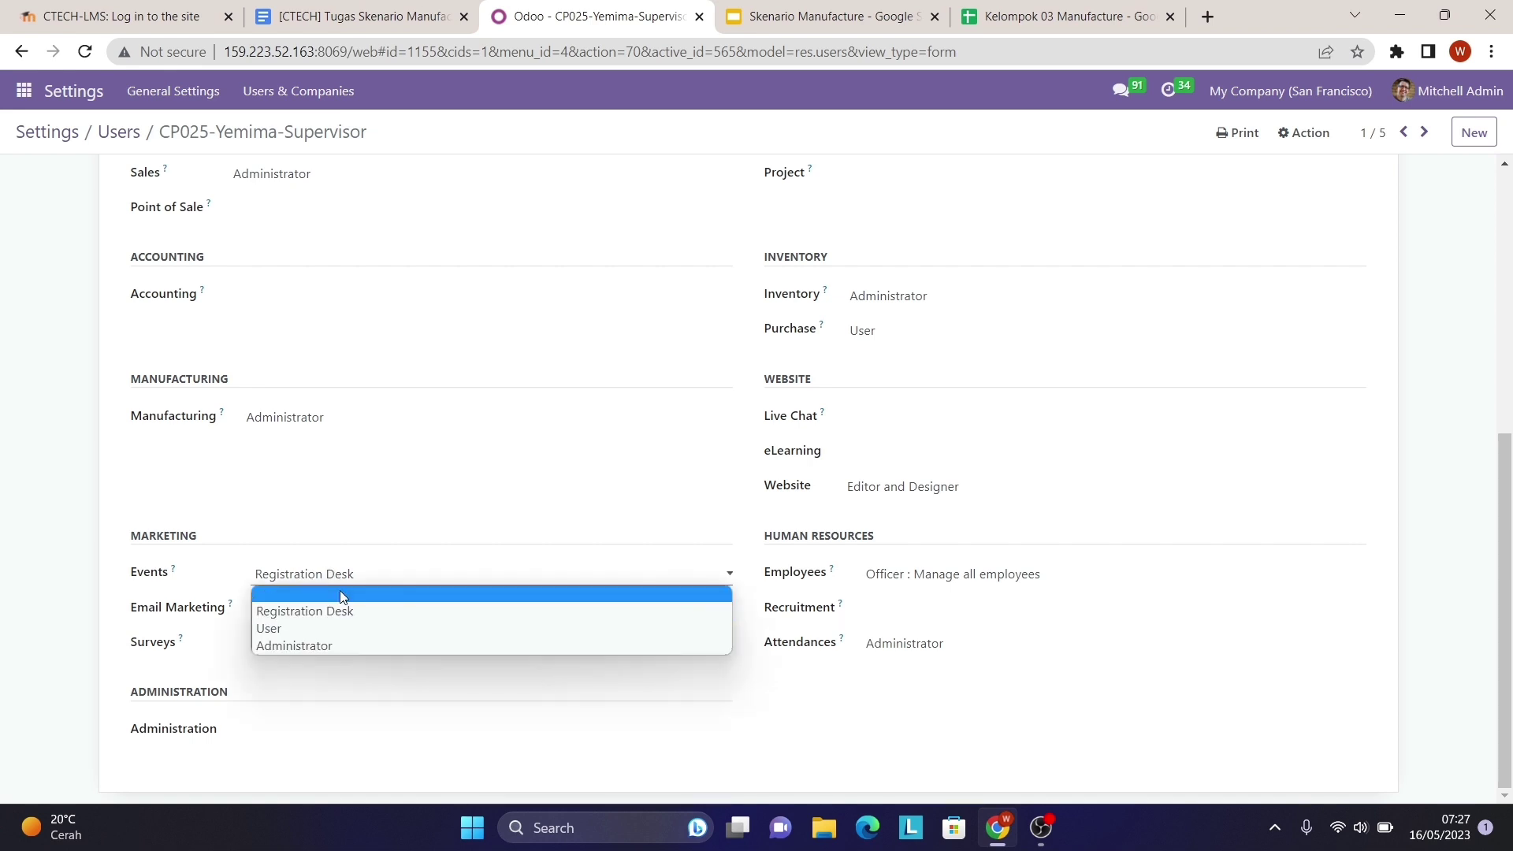
pyautogui.click(340, 597)
pyautogui.click(915, 588)
pyautogui.click(920, 597)
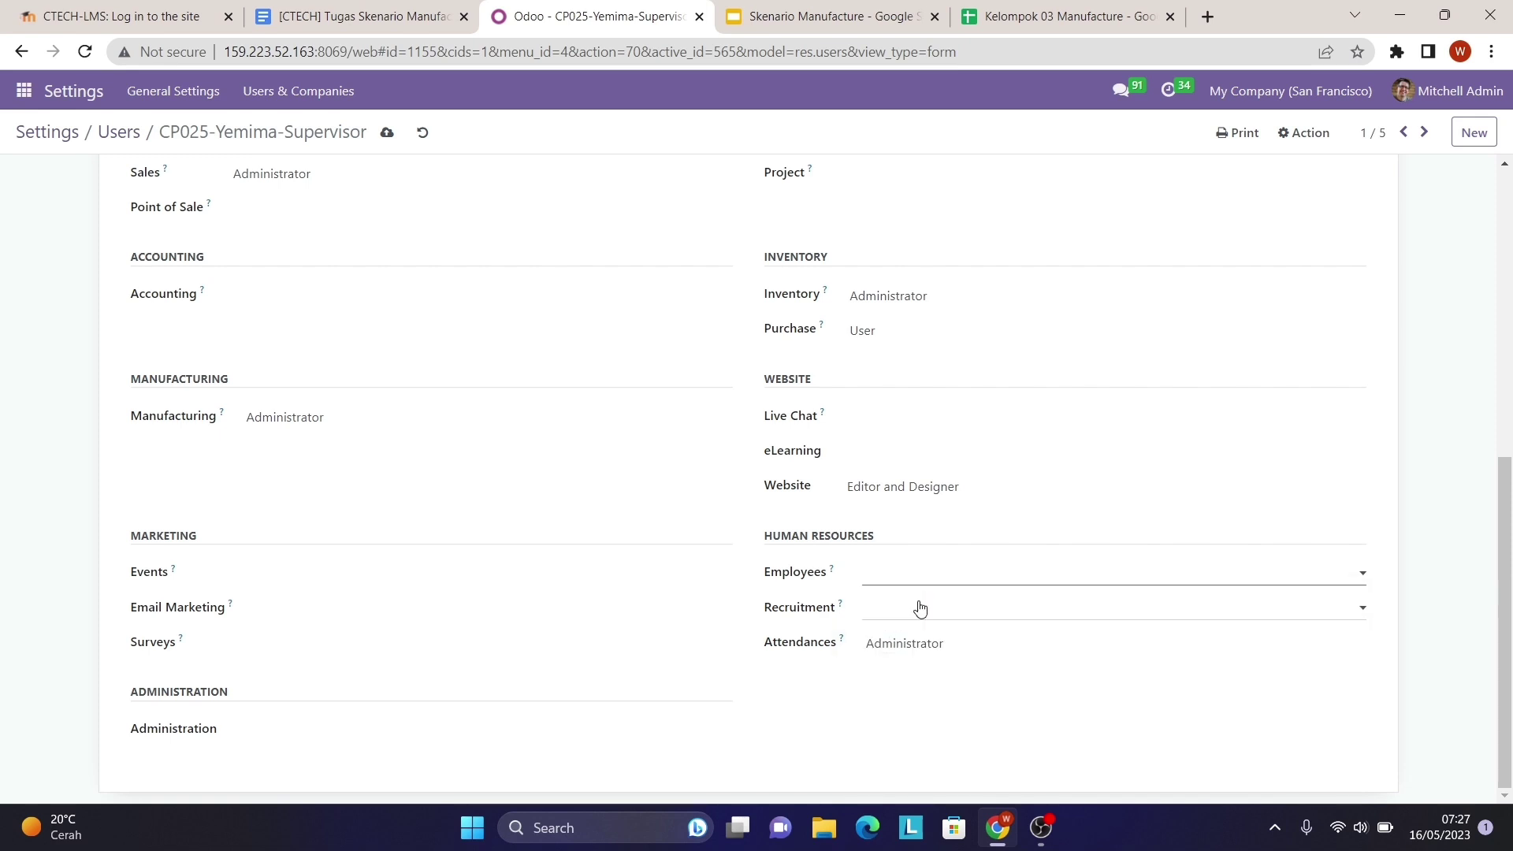
pyautogui.click(930, 642)
pyautogui.click(936, 672)
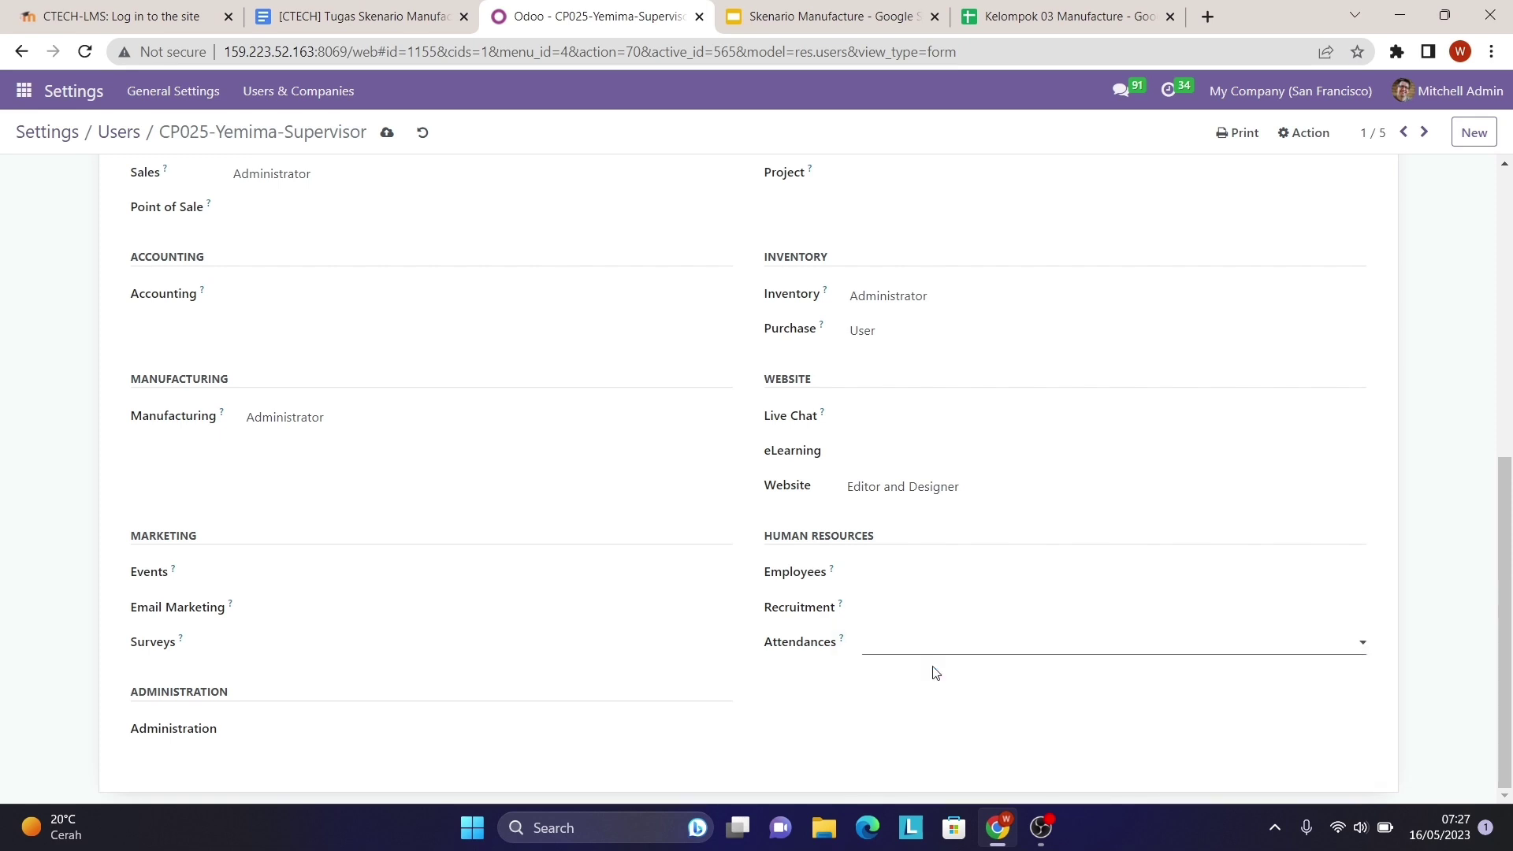
pyautogui.scroll(4, 935, 673)
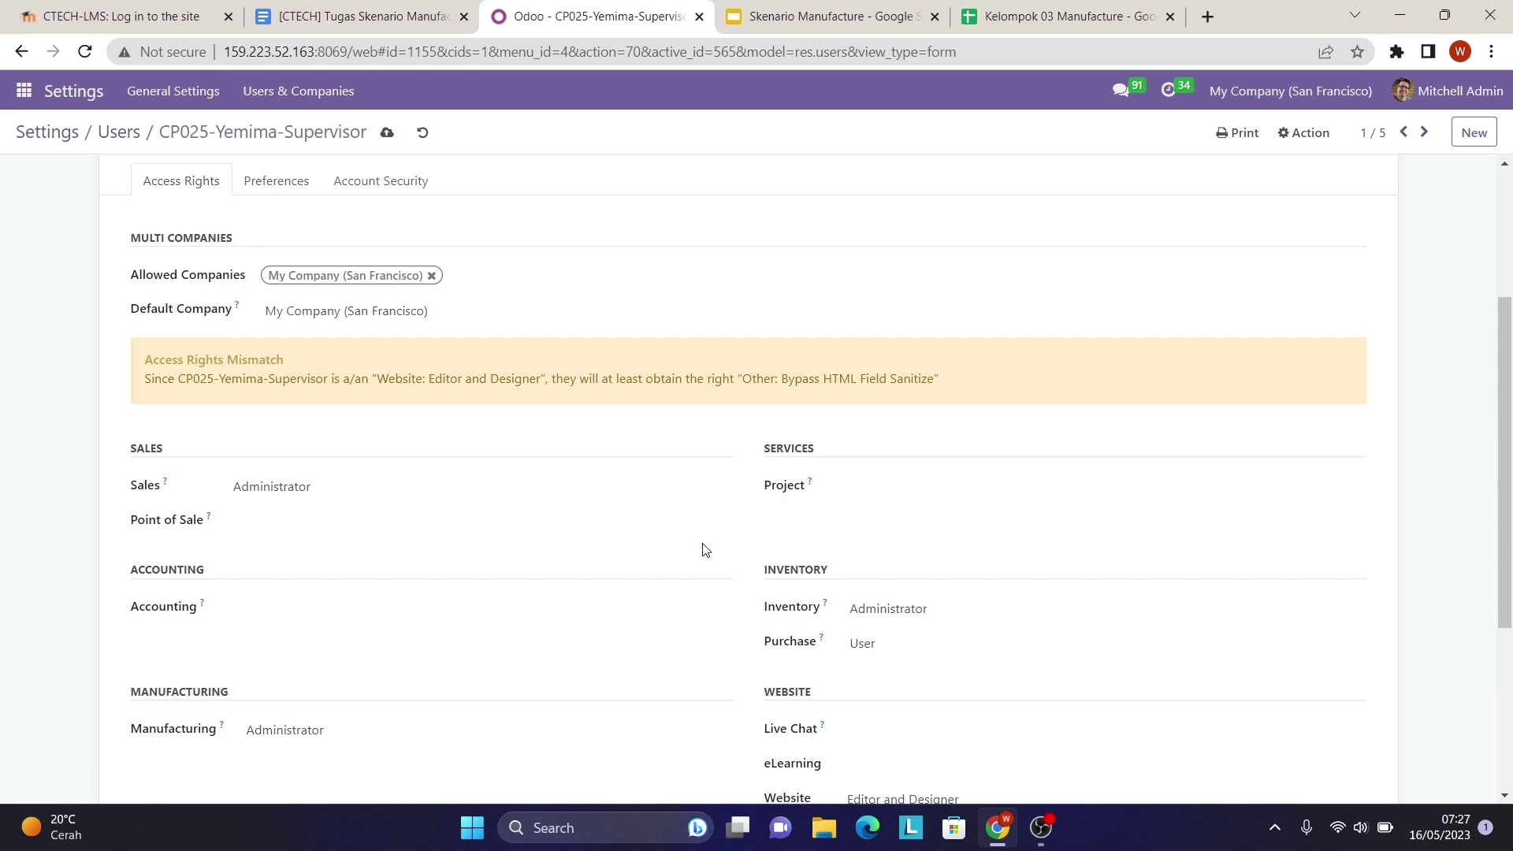
pyautogui.click(386, 137)
# - Check the saved form against the Security Matrix spreadsheet, then return to the user record
pyautogui.scroll(-3, 600, 408)
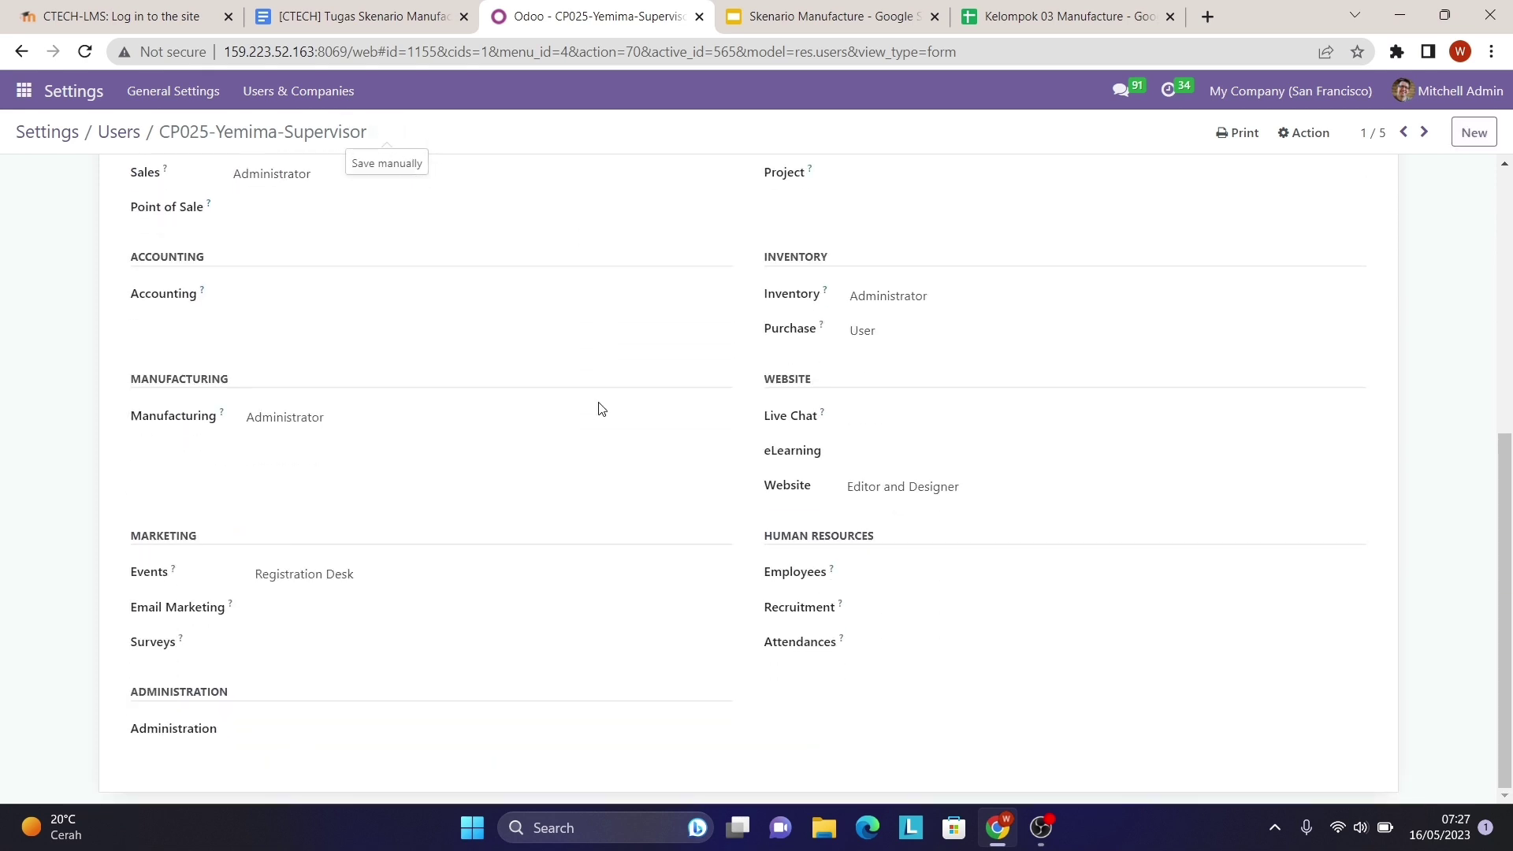
pyautogui.click(1064, 6)
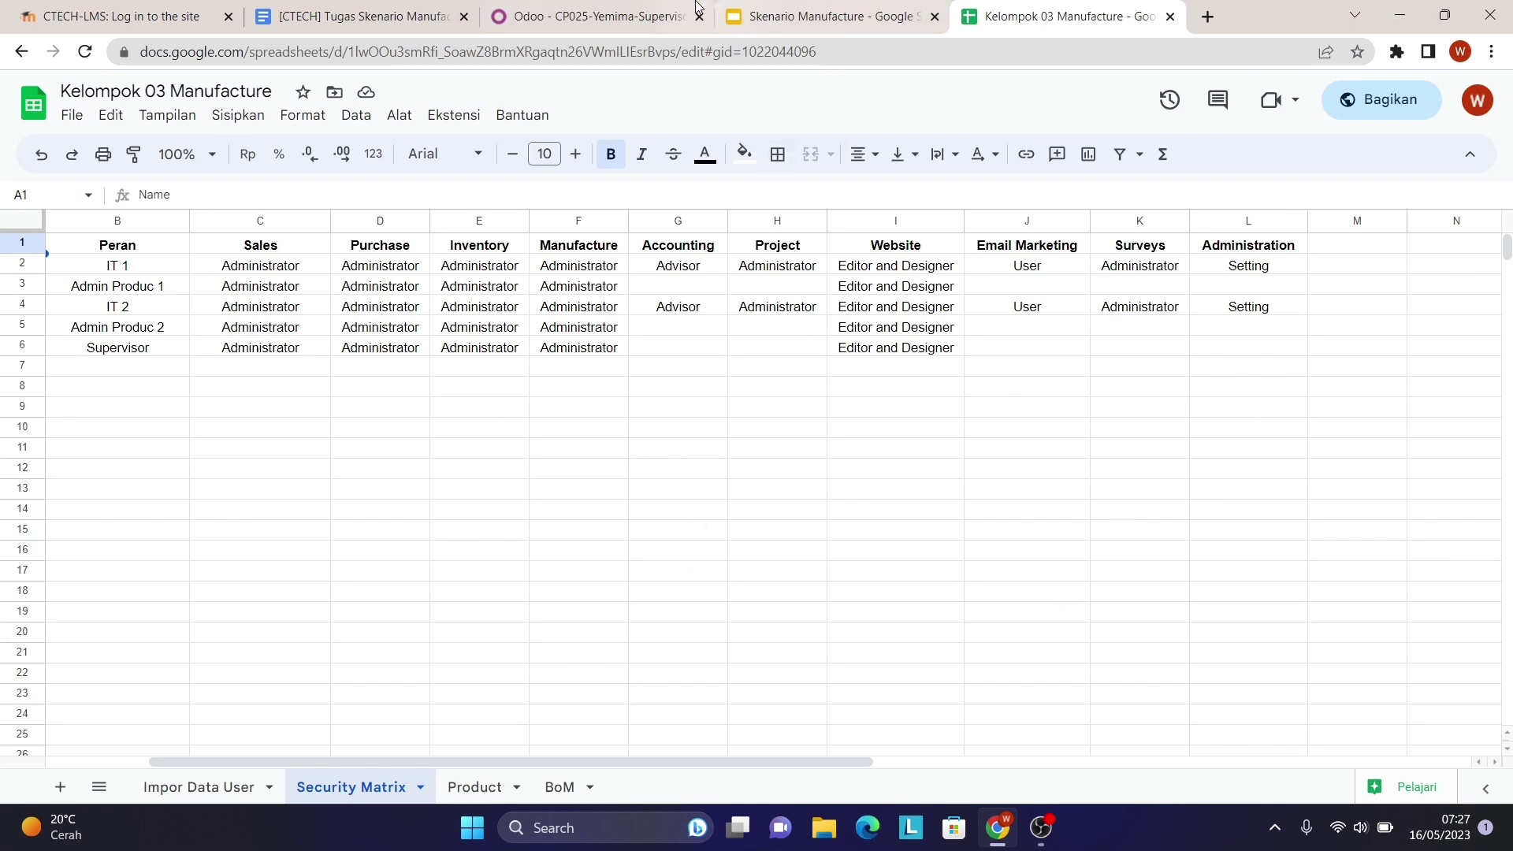
pyautogui.click(598, 15)
# - Return to the users list and review the Impor Data User sheet before switching back to Odoo
pyautogui.click(119, 132)
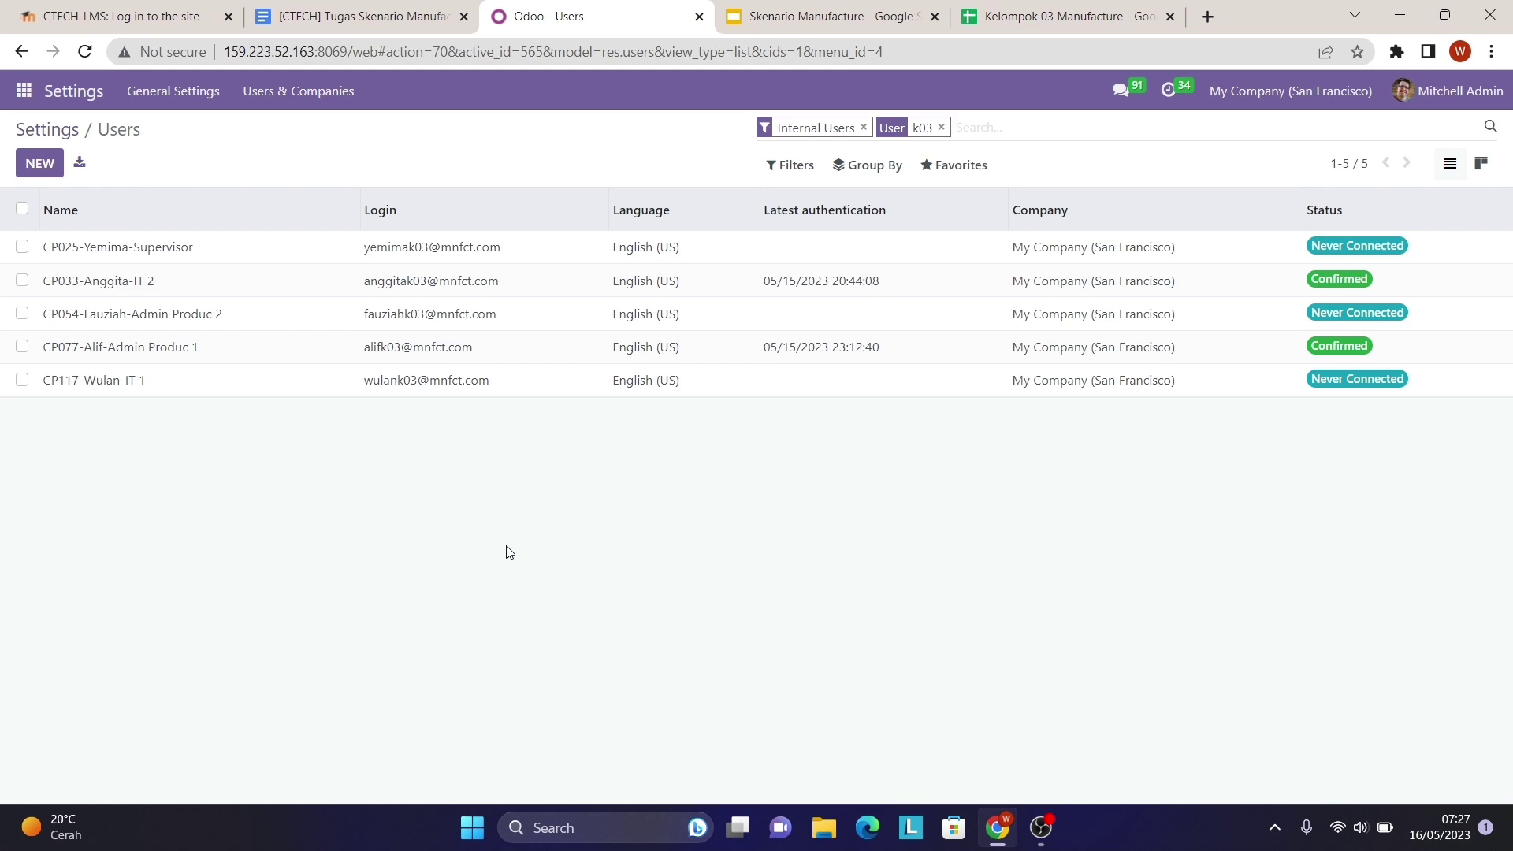
pyautogui.click(1027, 8)
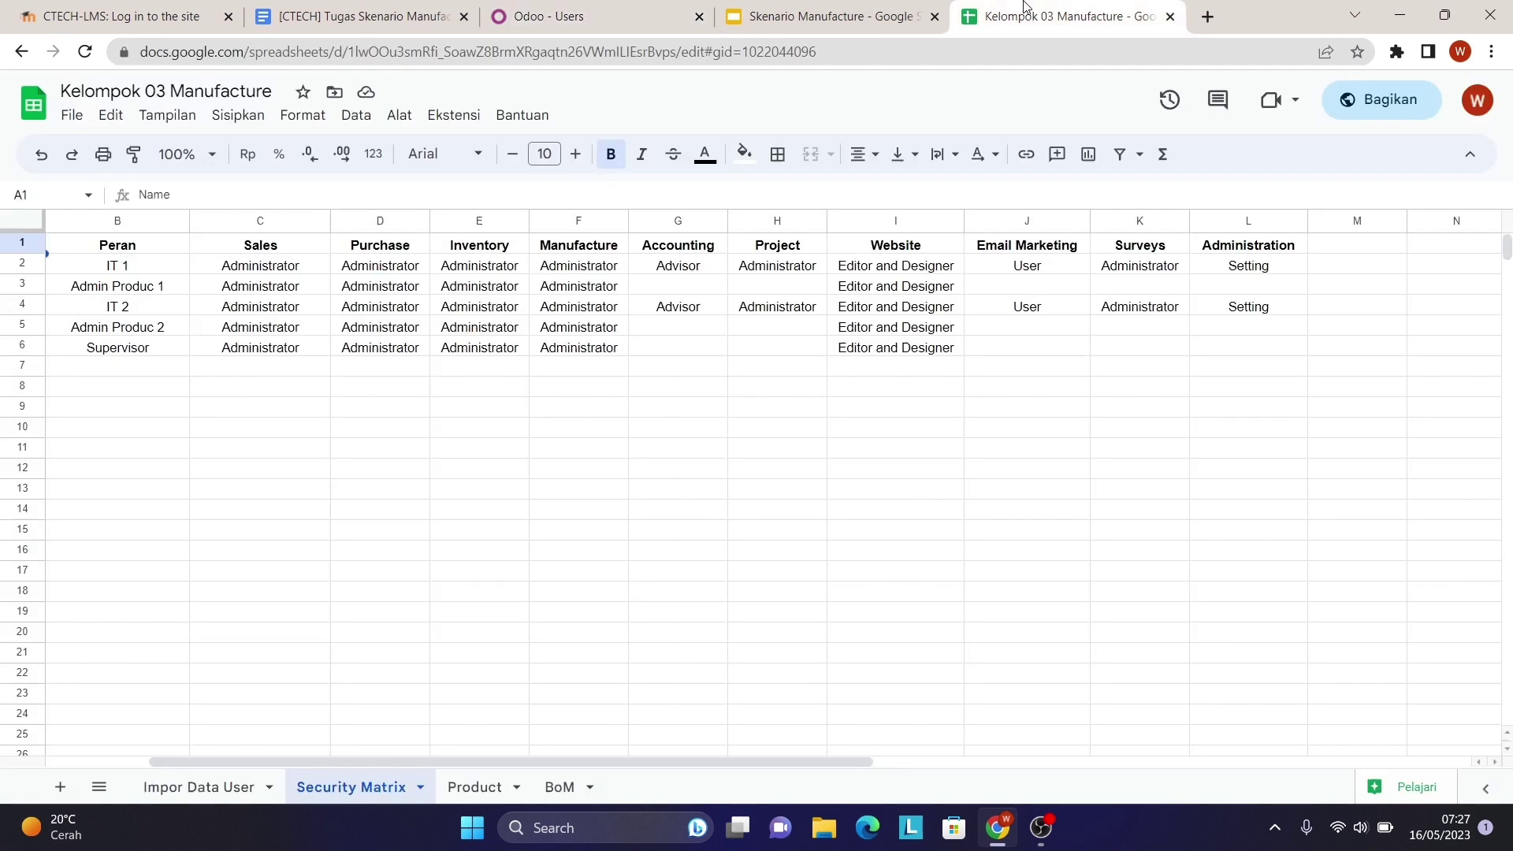
pyautogui.click(186, 781)
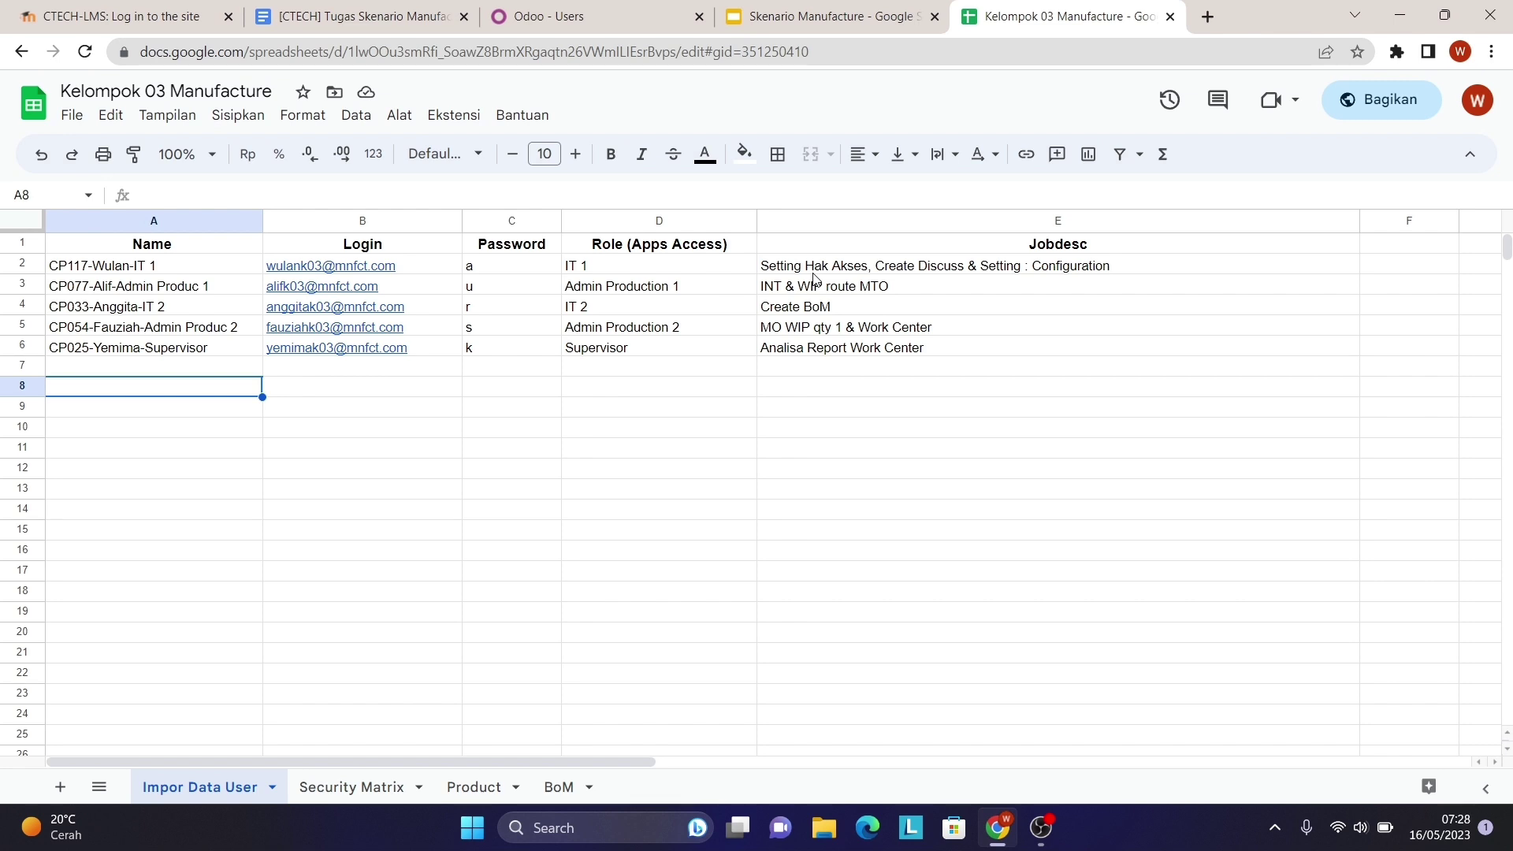
pyautogui.click(617, 16)
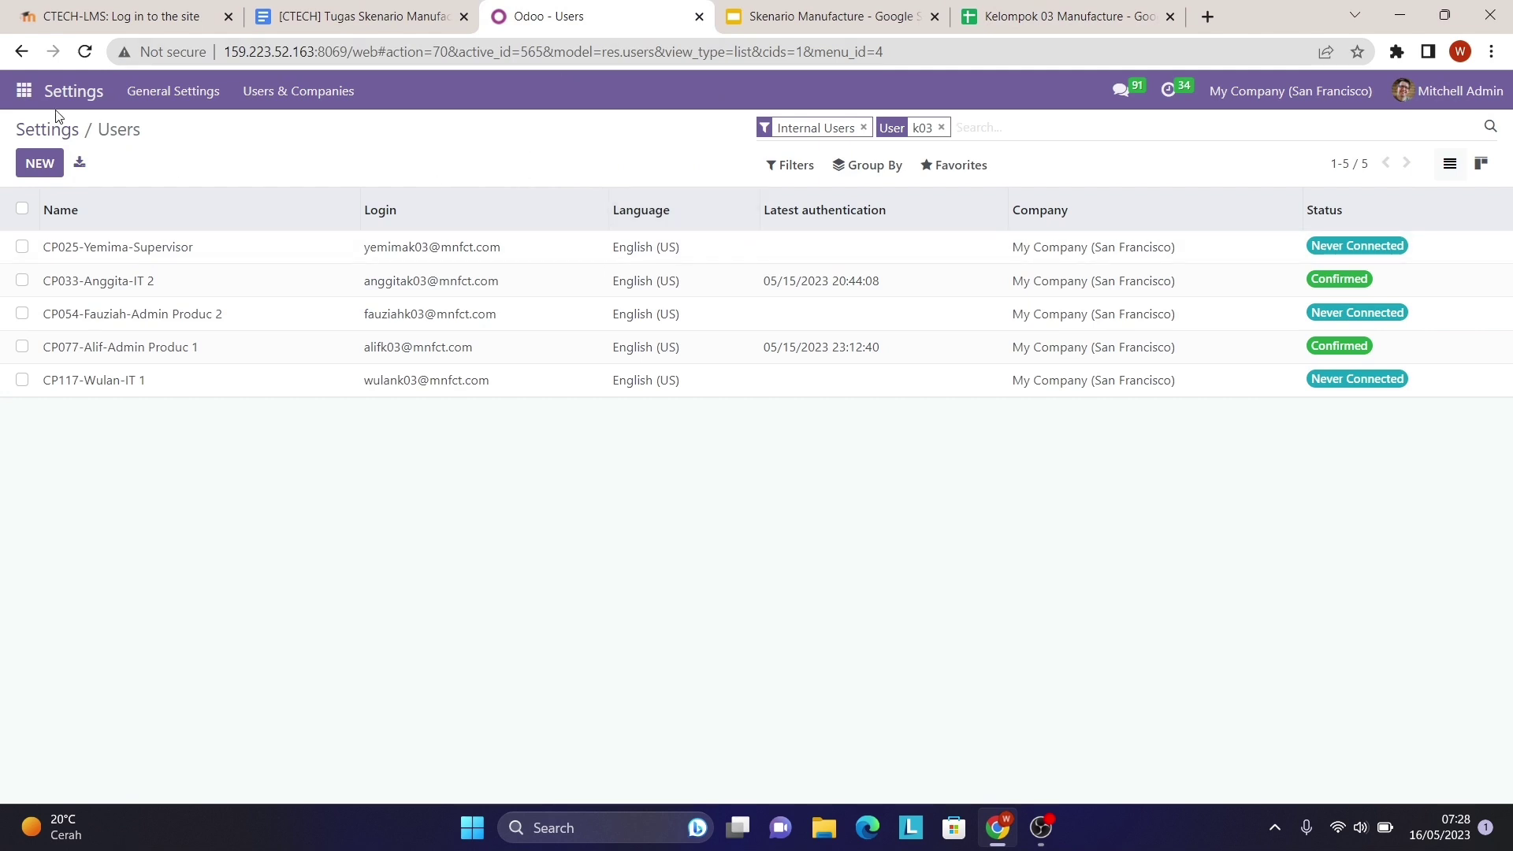
# - Add a Discuss channel named 'MAN 03', check its settings, and return to the conversation
pyautogui.click(24, 92)
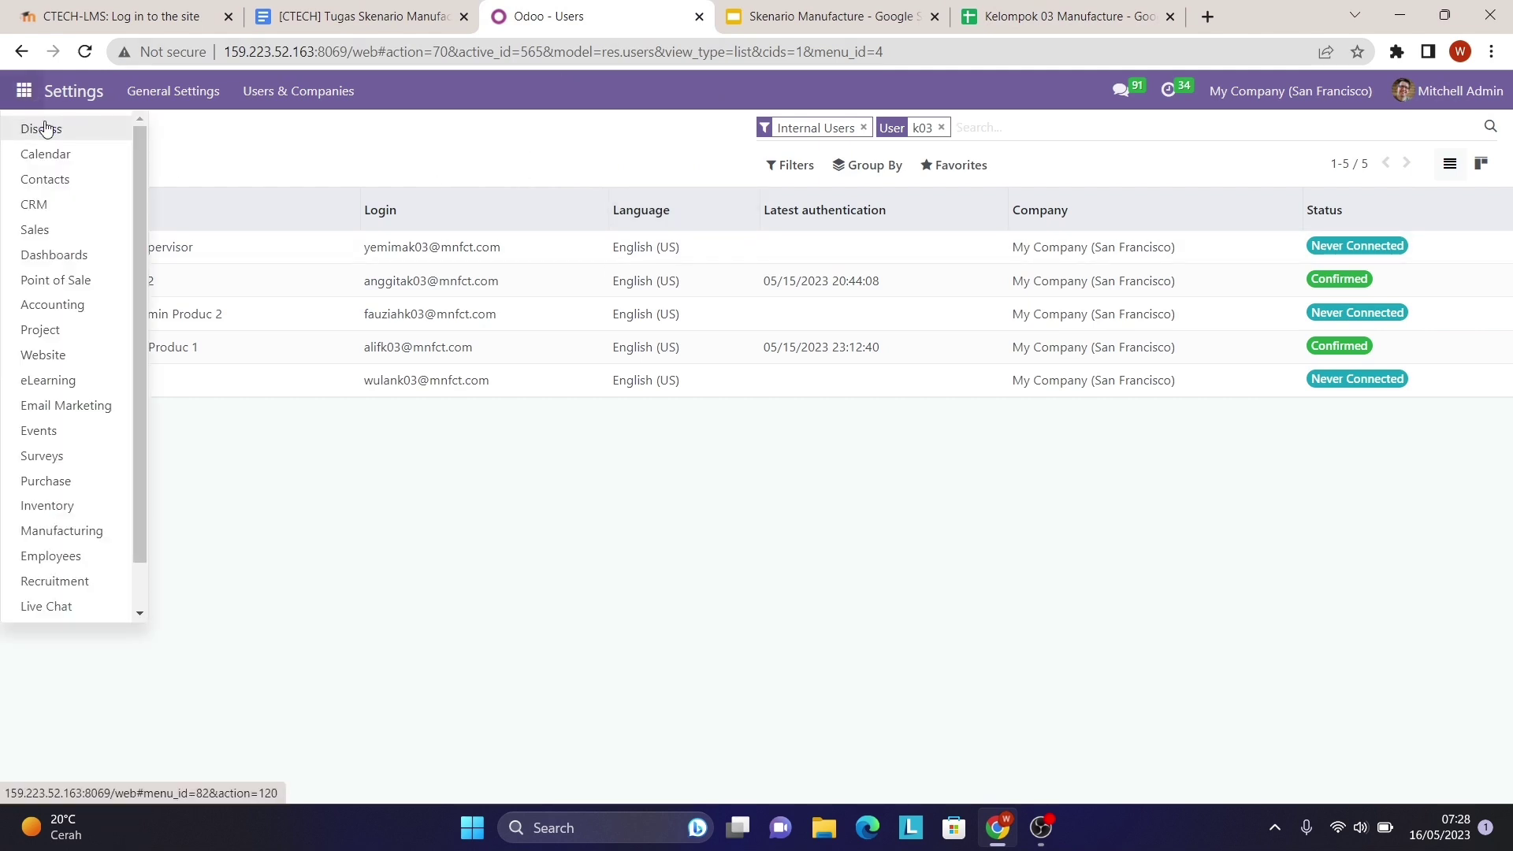
pyautogui.click(45, 128)
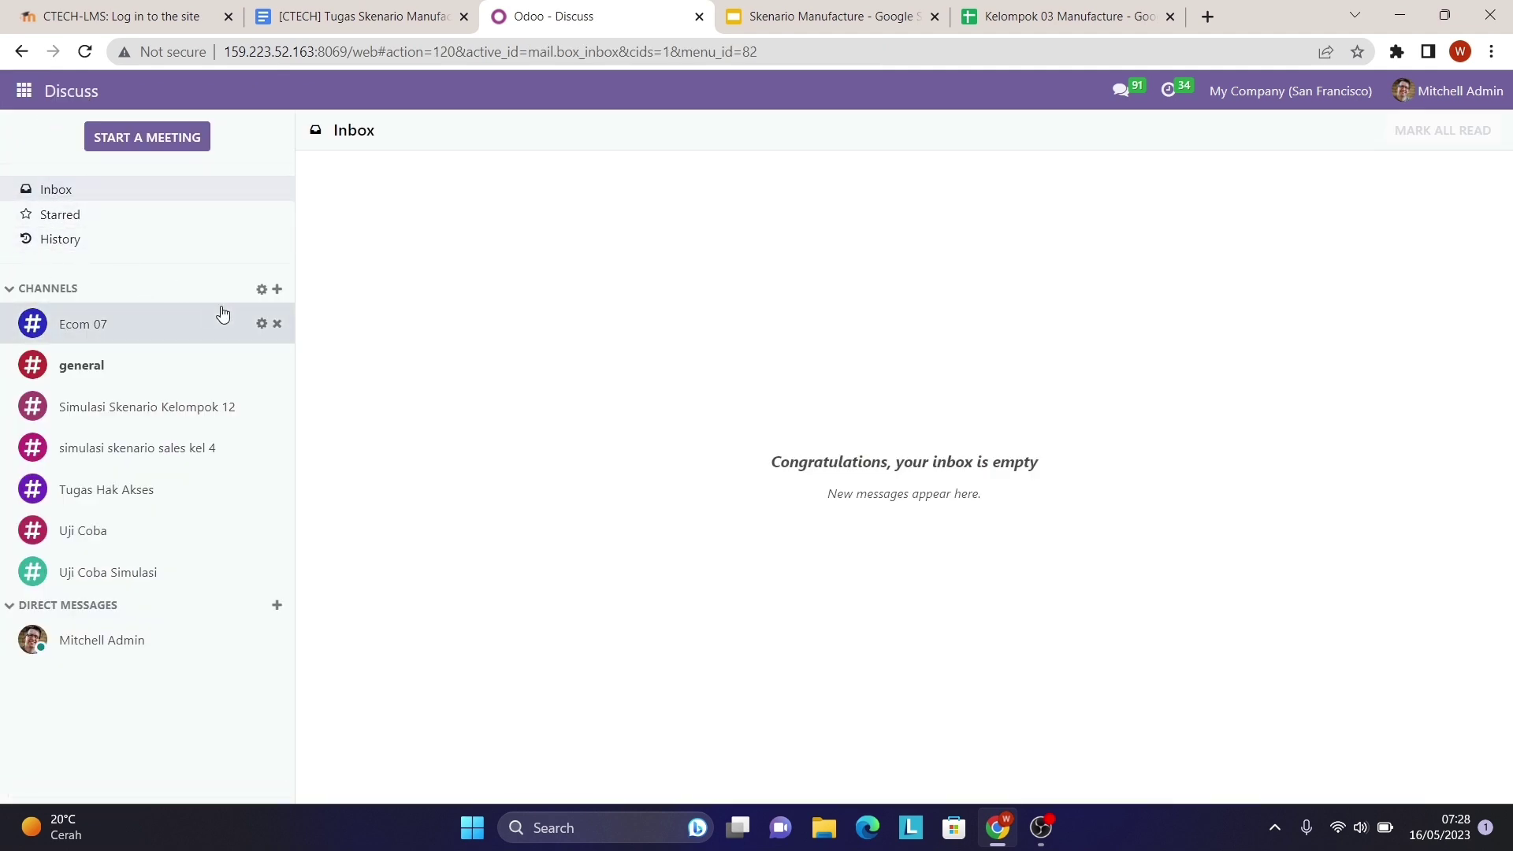
pyautogui.click(276, 289)
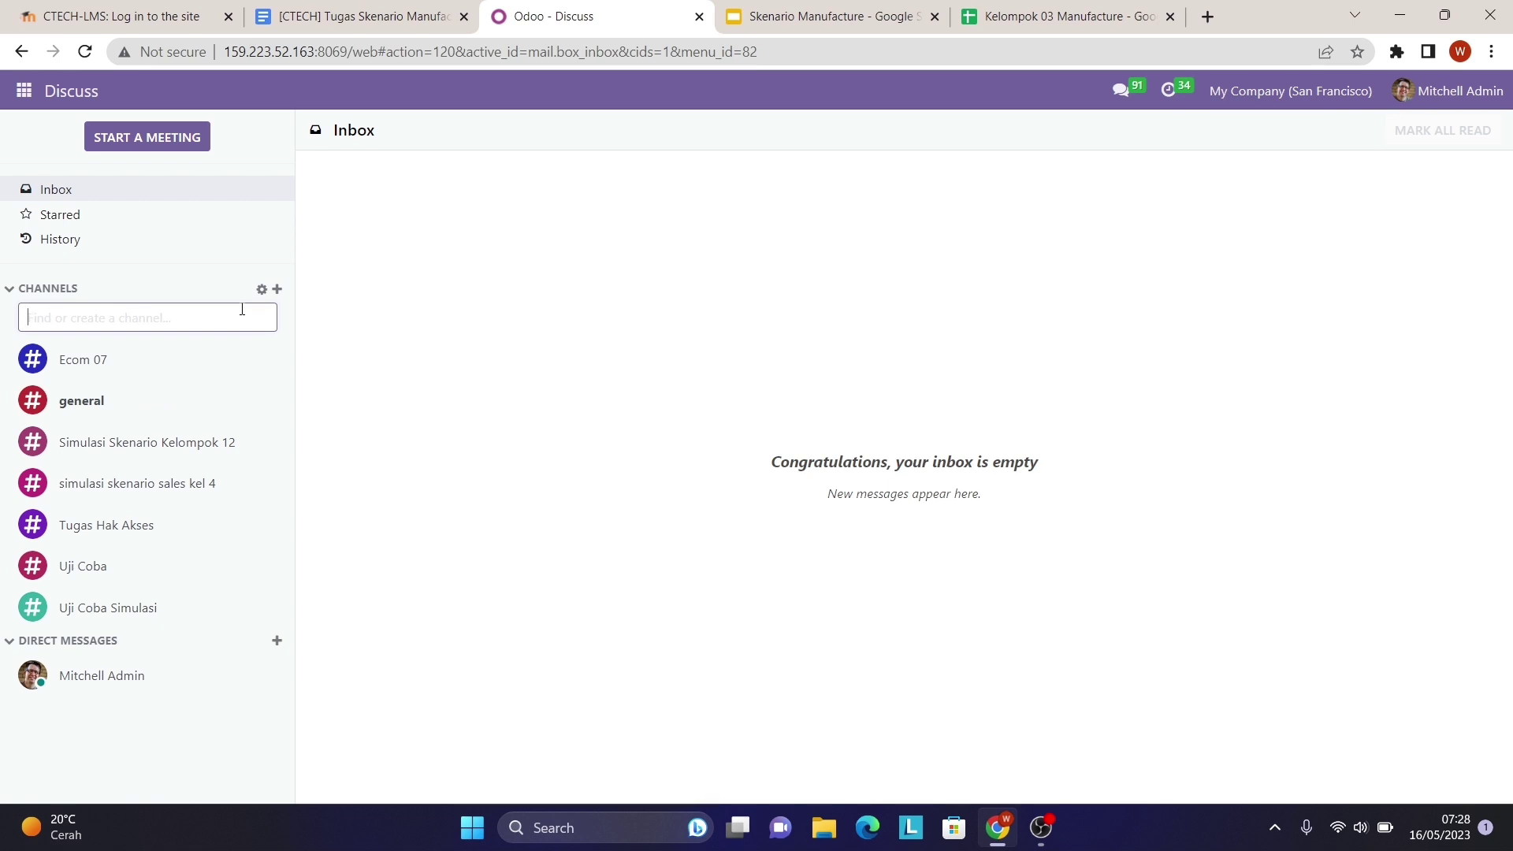
pyautogui.press('capslock')
pyautogui.write('MA')
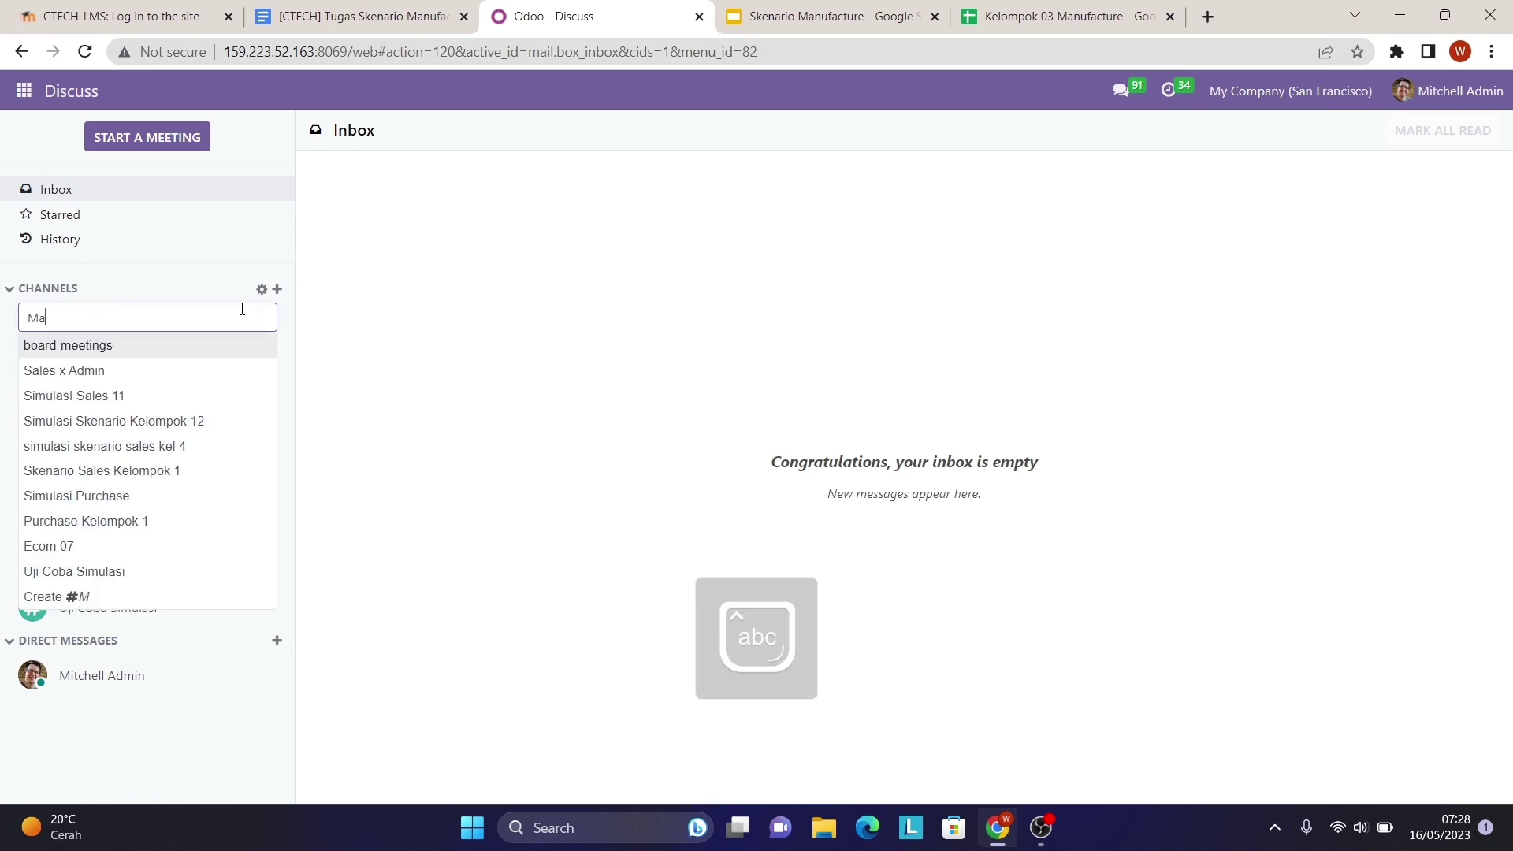
pyautogui.write('N 03')
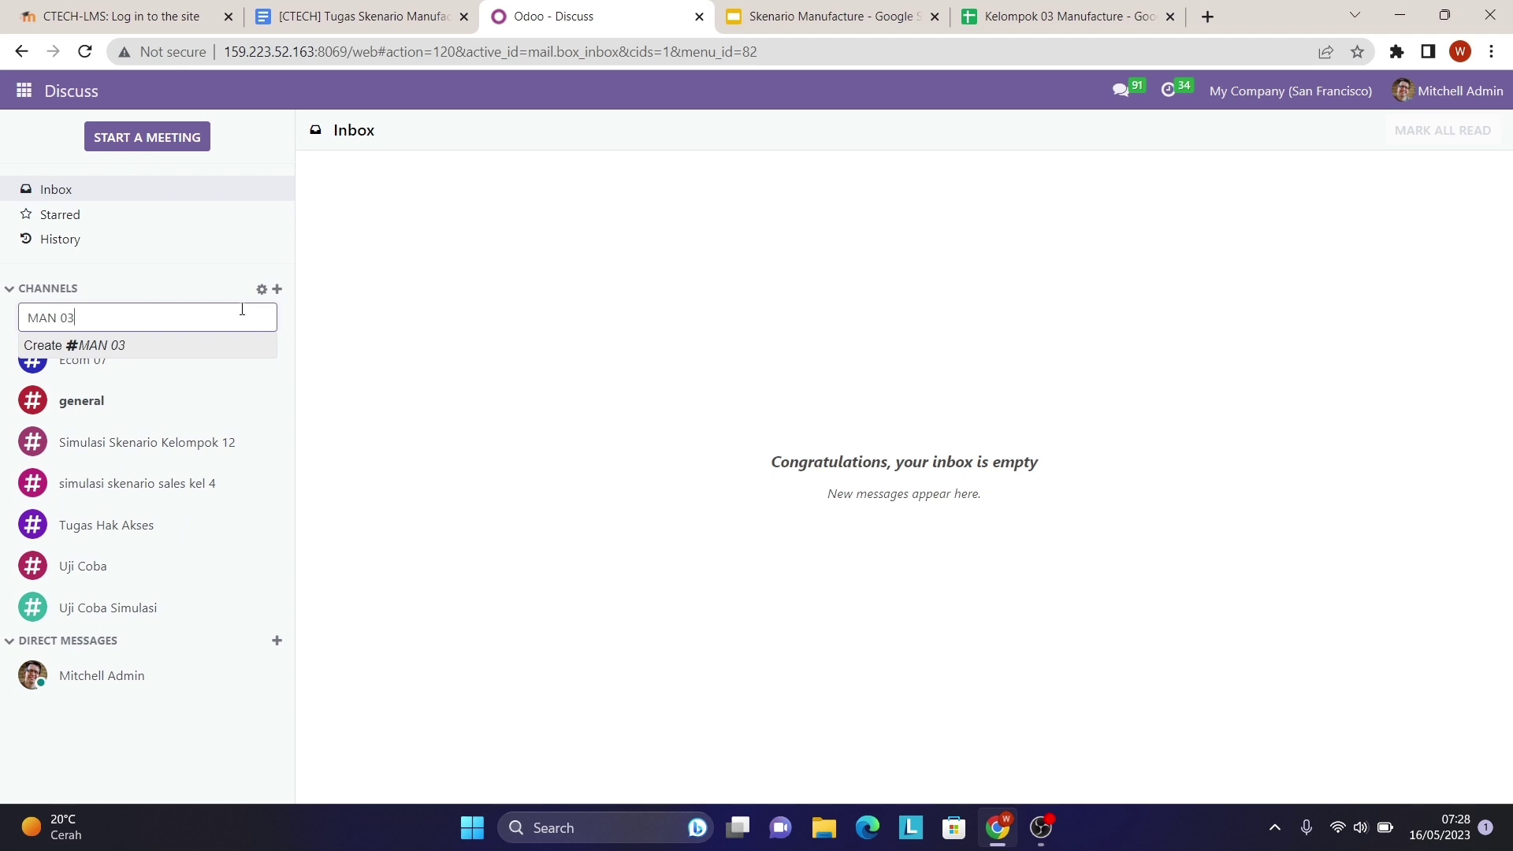
pyautogui.press('Return')
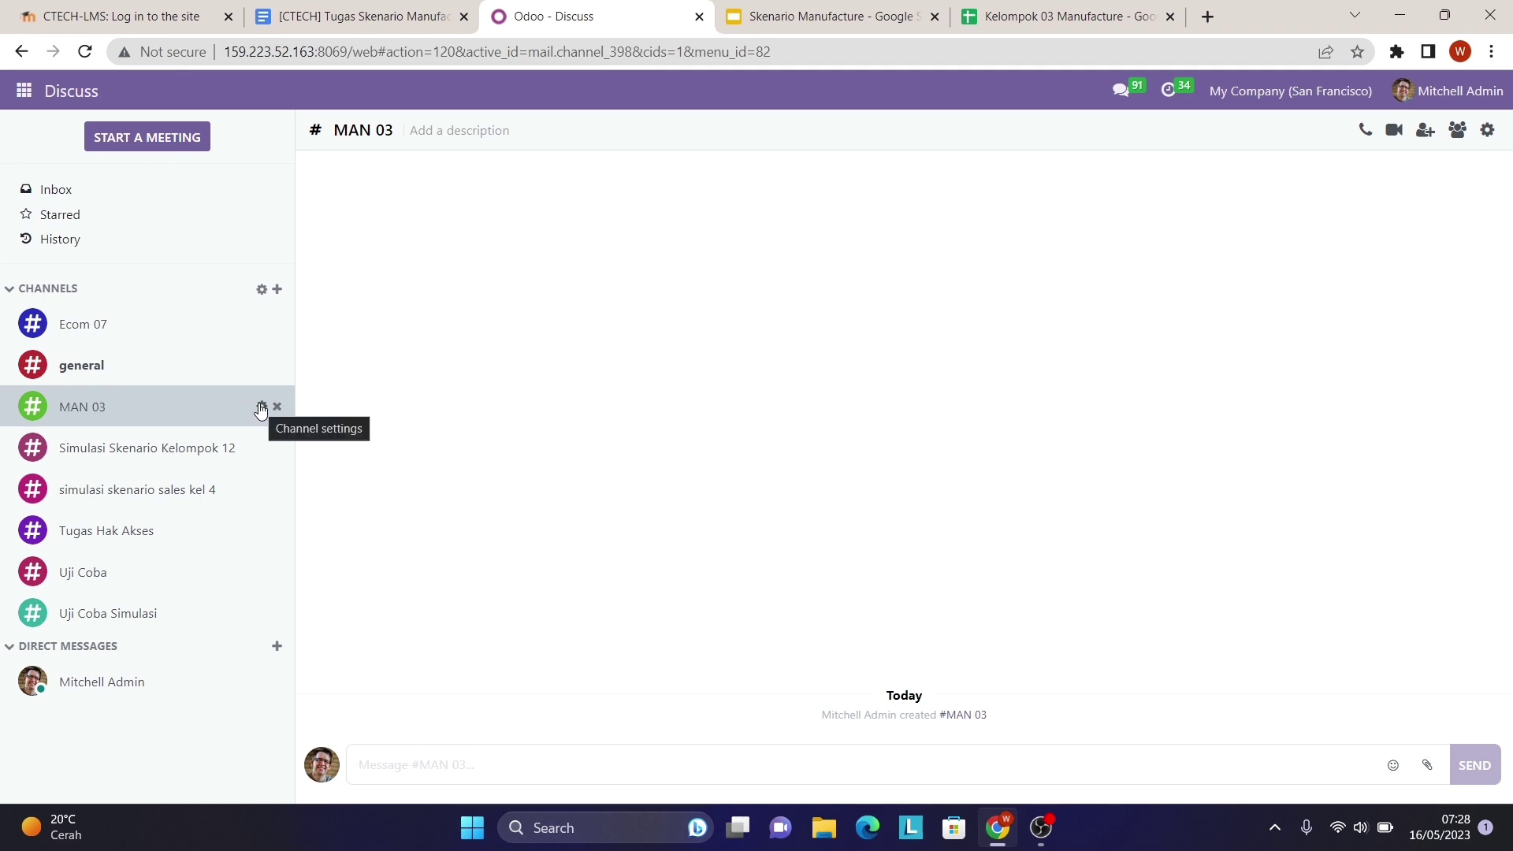
pyautogui.click(261, 408)
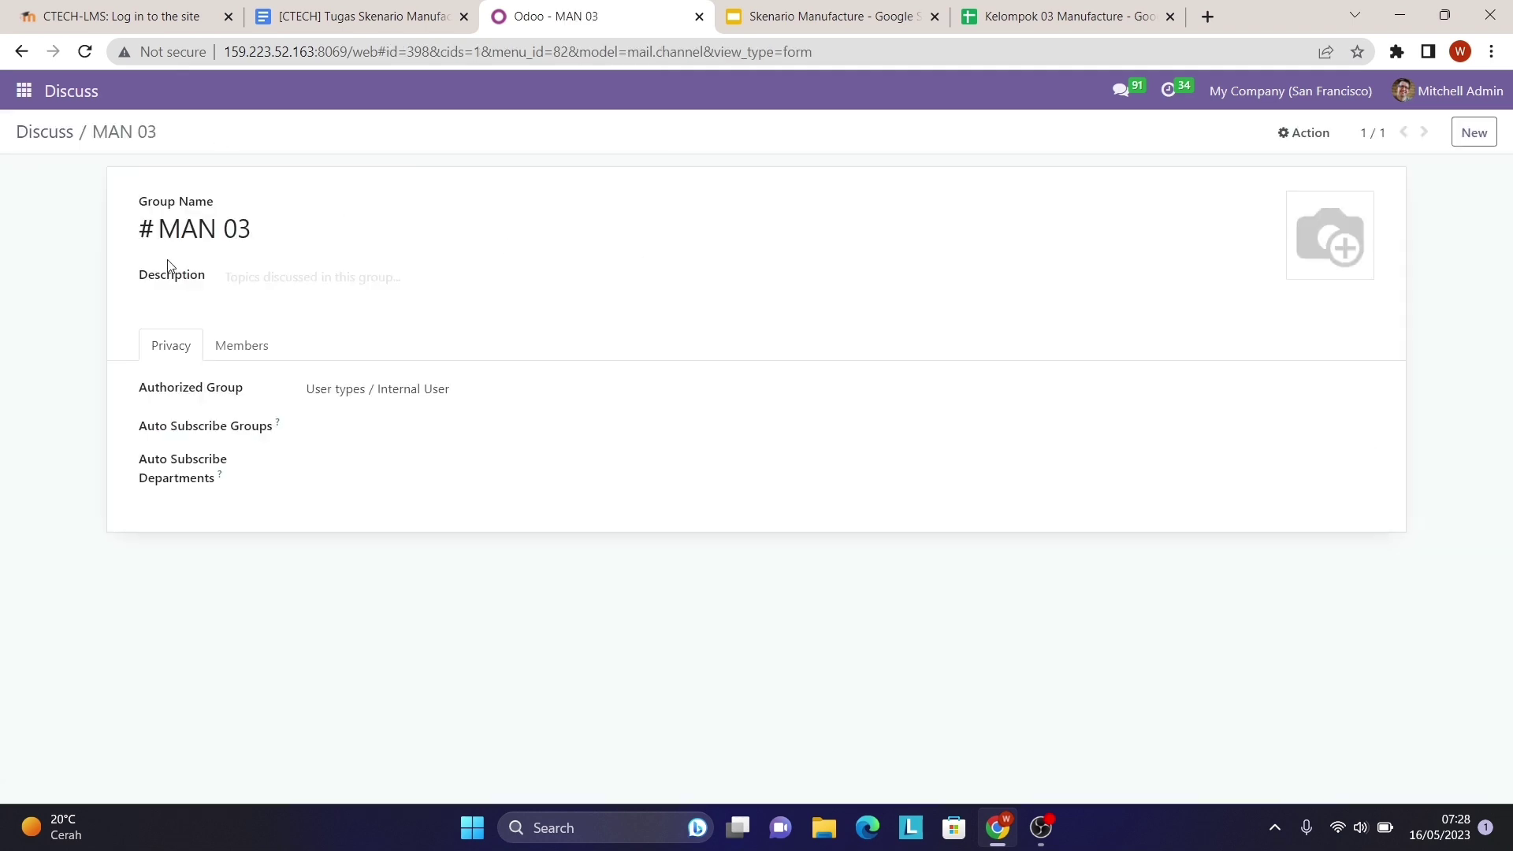
pyautogui.click(62, 135)
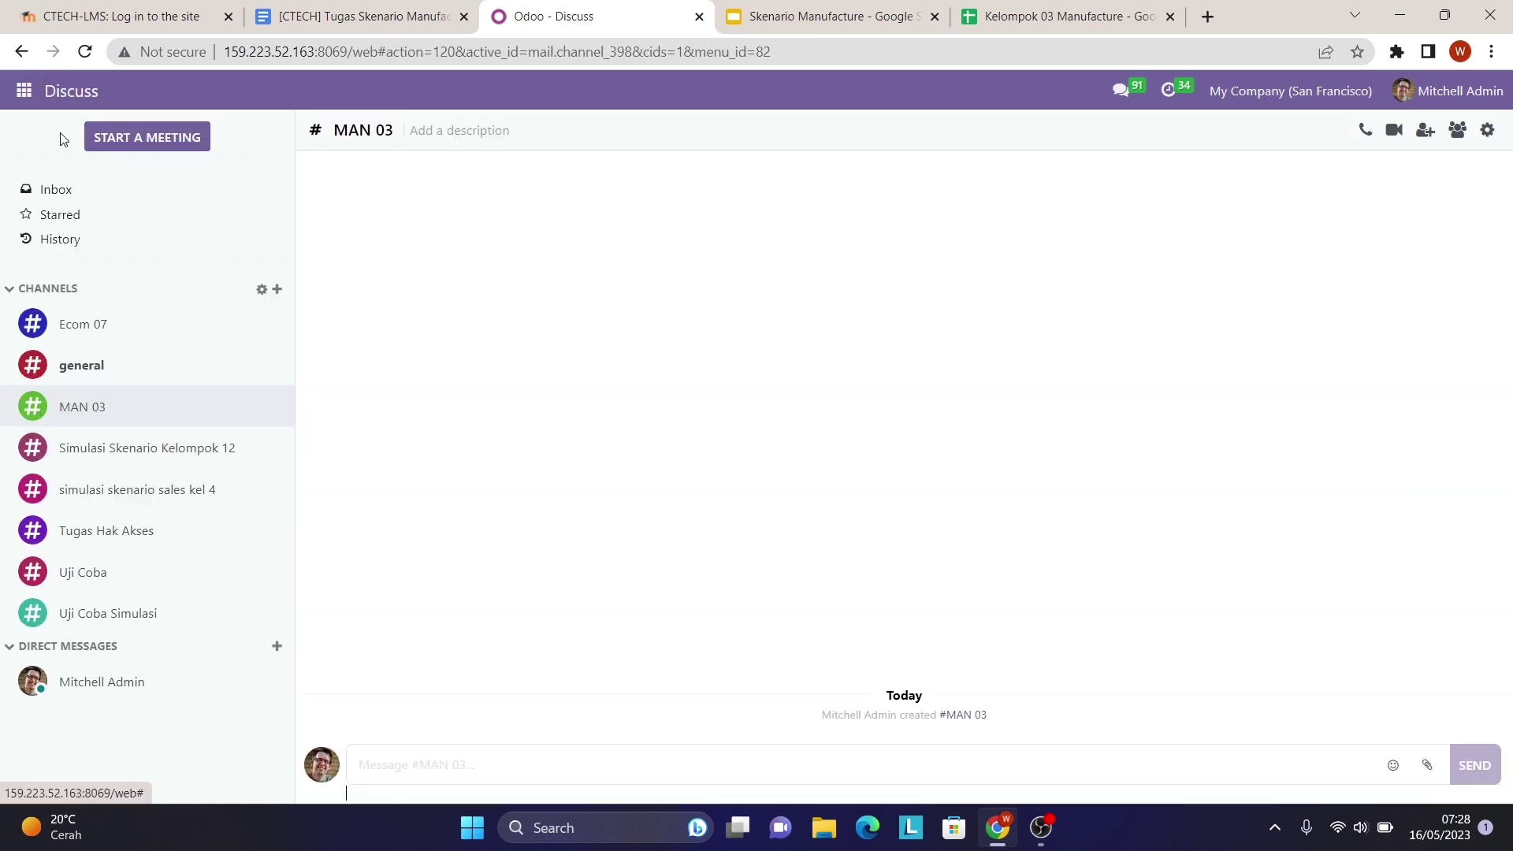
# - Select the Supervisor and Admin Produc 1 users in the MAN 03 invite panel
pyautogui.click(1426, 131)
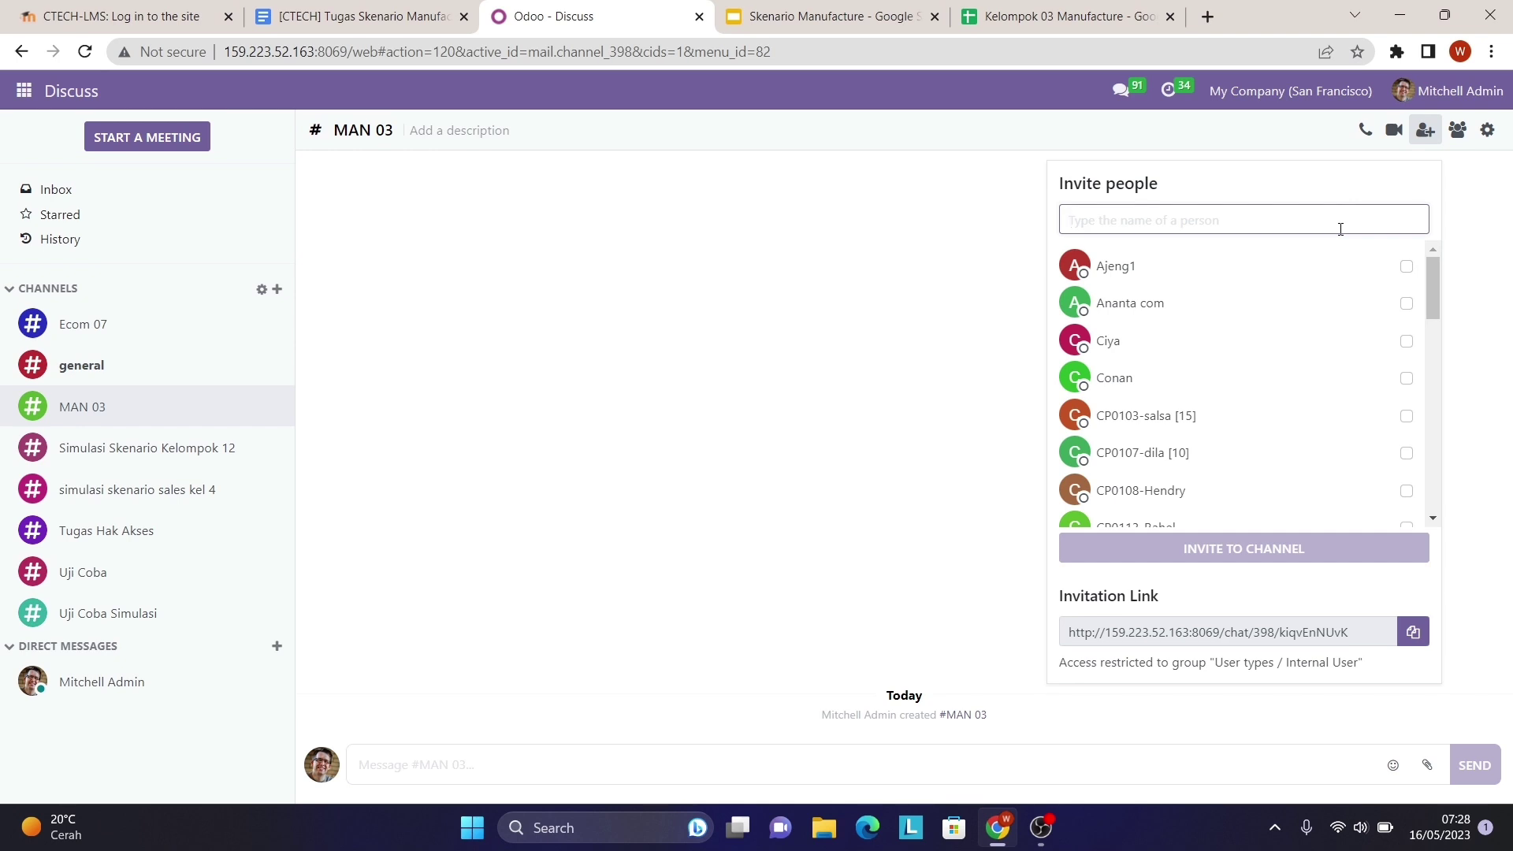
pyautogui.scroll(-5, 1284, 451)
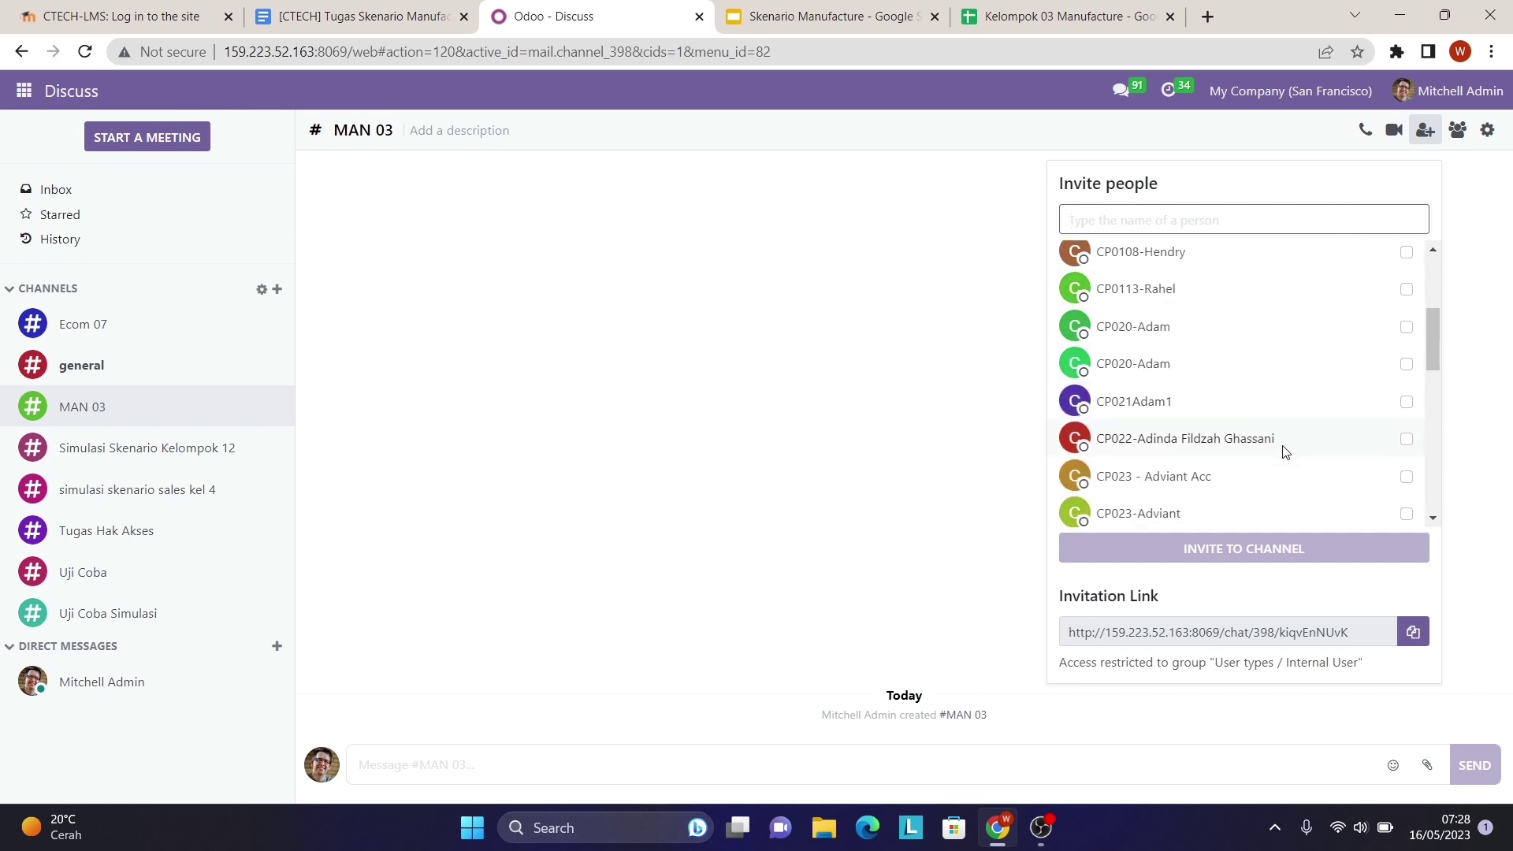
pyautogui.scroll(-3, 1284, 451)
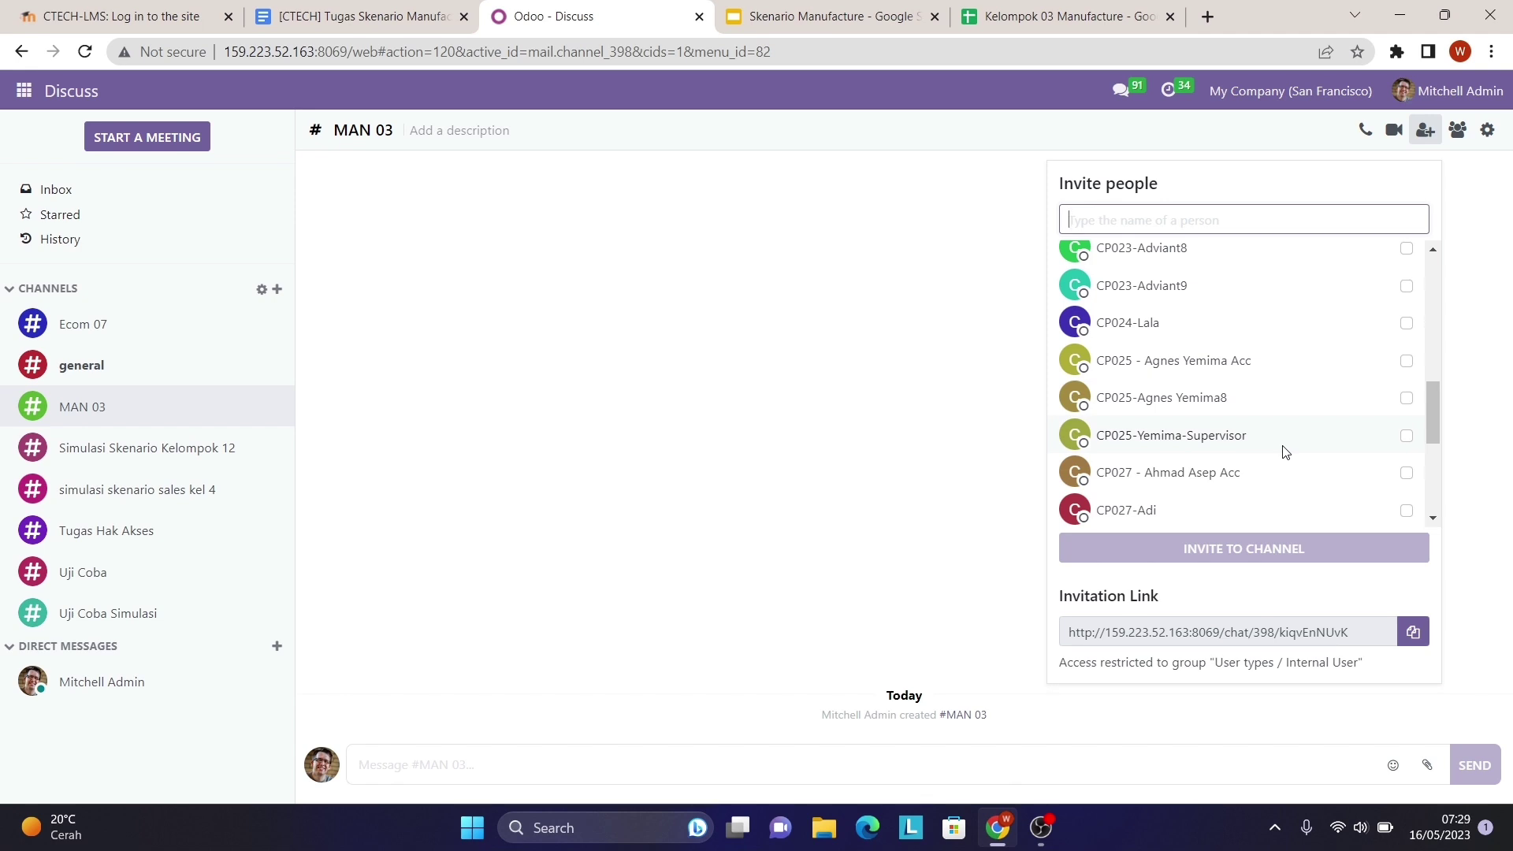
pyautogui.scroll(-1, 1285, 450)
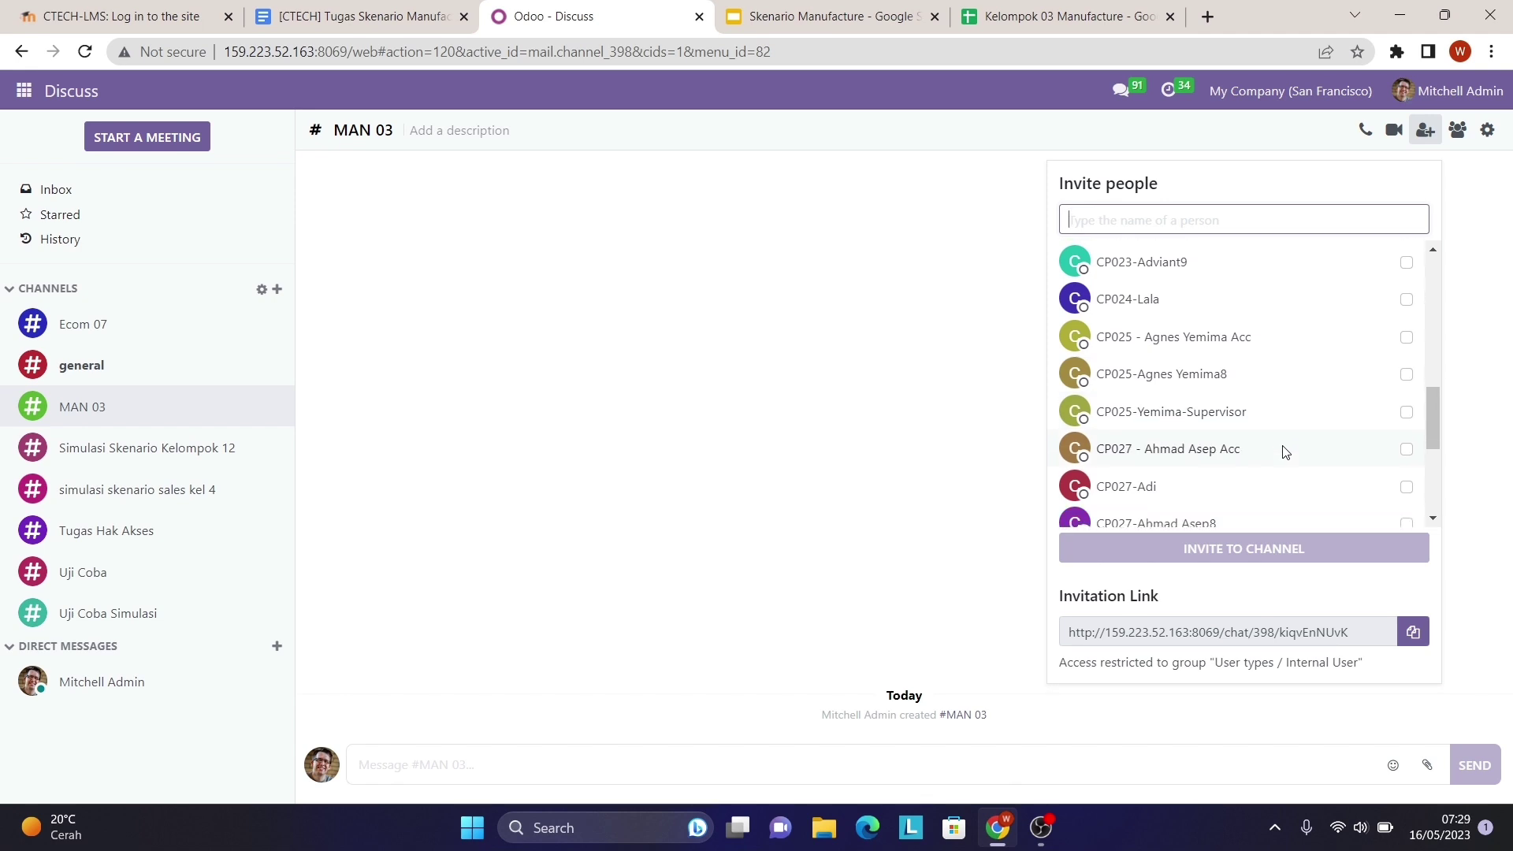
pyautogui.click(1407, 413)
pyautogui.click(1276, 226)
pyautogui.write('A')
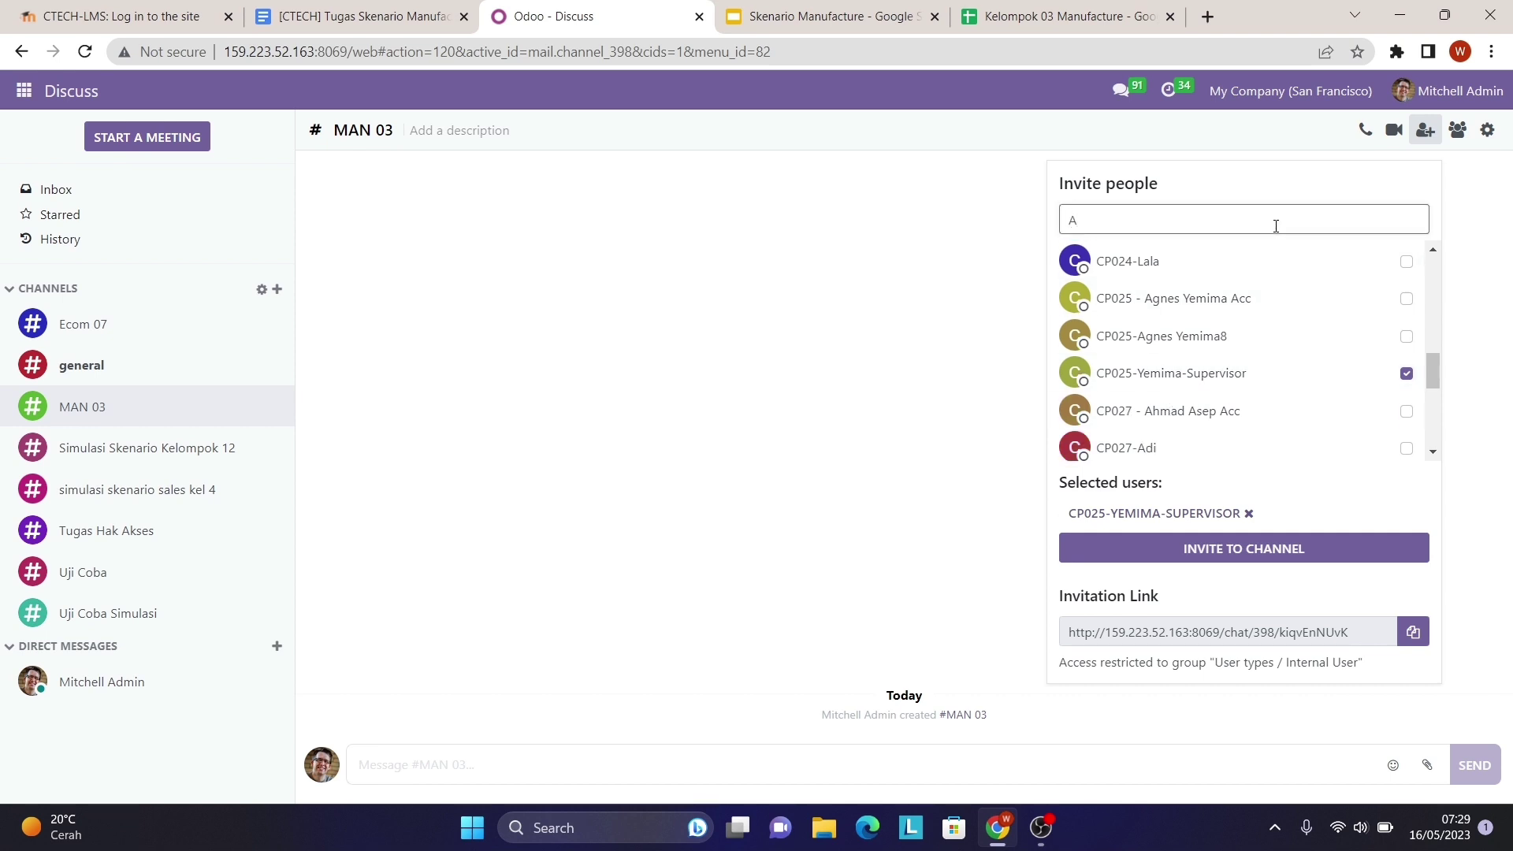
pyautogui.press('BackSpace')
pyautogui.press('capslock')
pyautogui.write('alif')
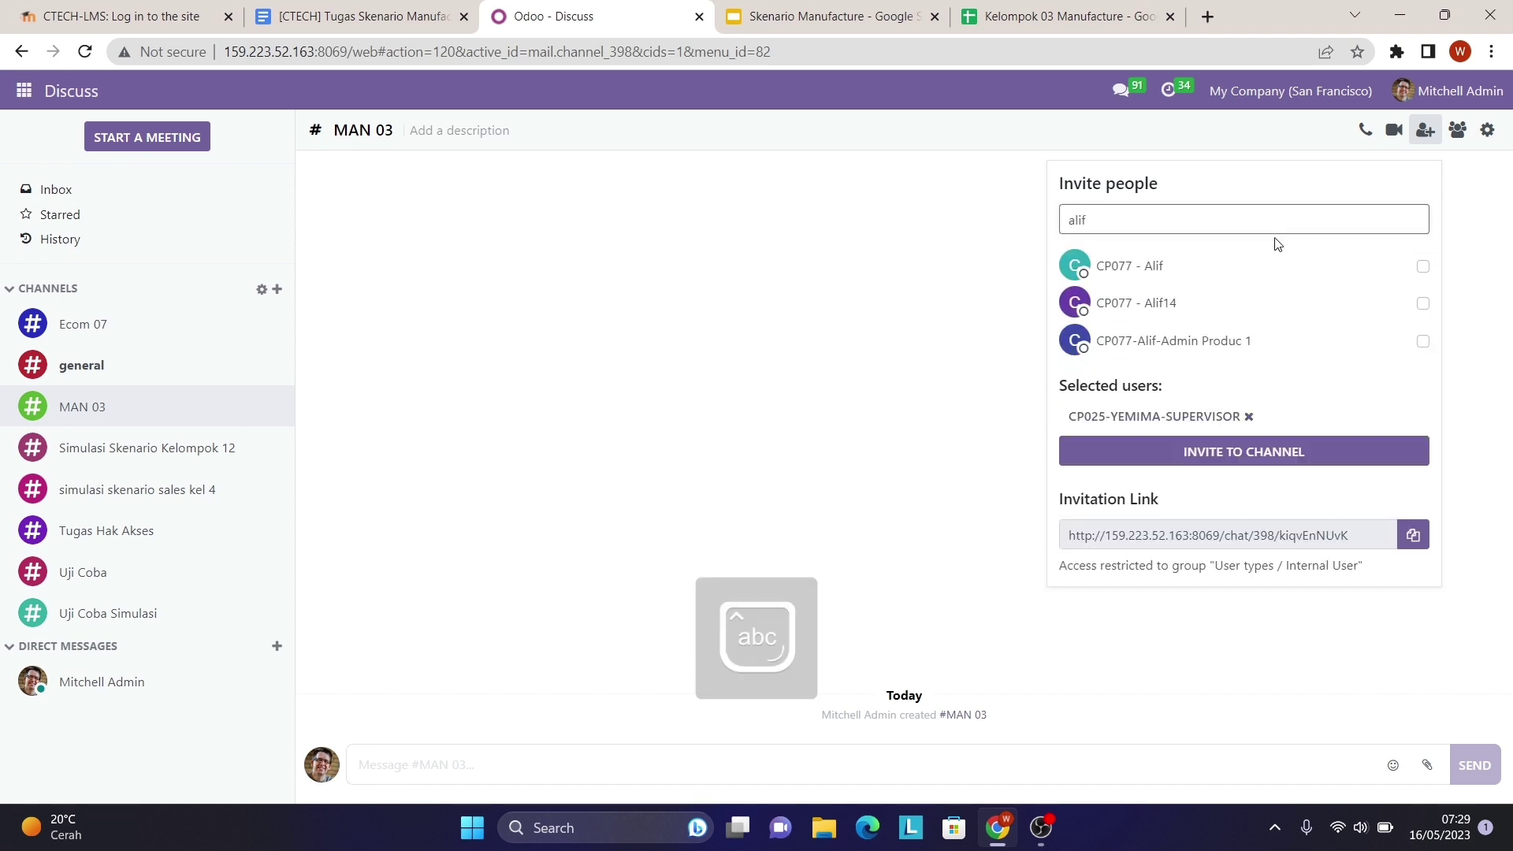
pyautogui.click(1423, 341)
# - Add the IT 2, Admin Produc 2 and IT 1 users and send the channel invitations
pyautogui.click(1269, 220)
pyautogui.press('BackSpace')
pyautogui.press('BackSpace')
pyautogui.press('BackSpace')
pyautogui.press('BackSpace')
pyautogui.write('anggita')
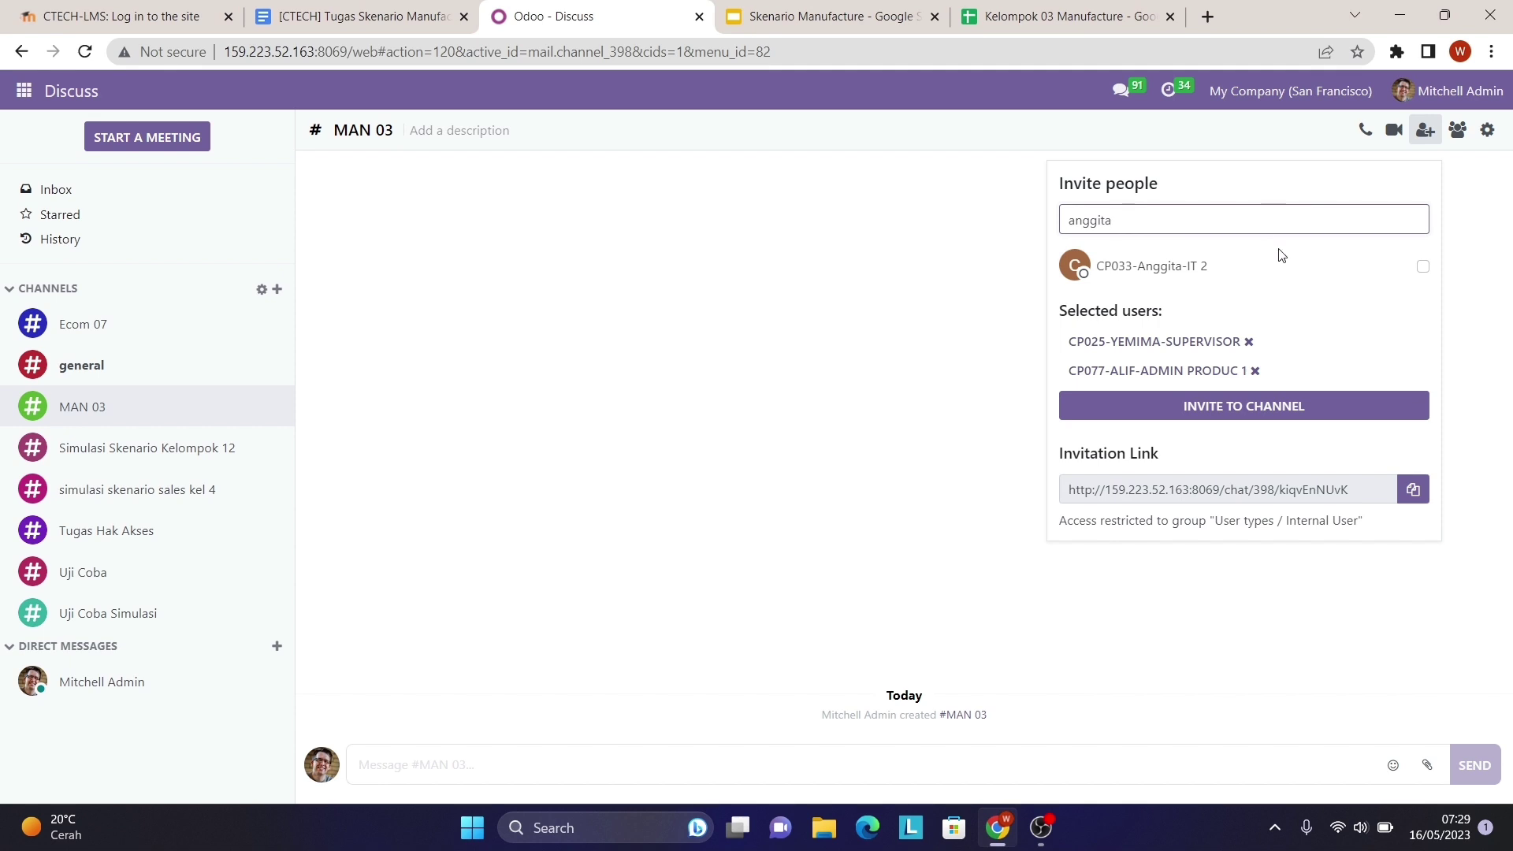
pyautogui.click(1423, 267)
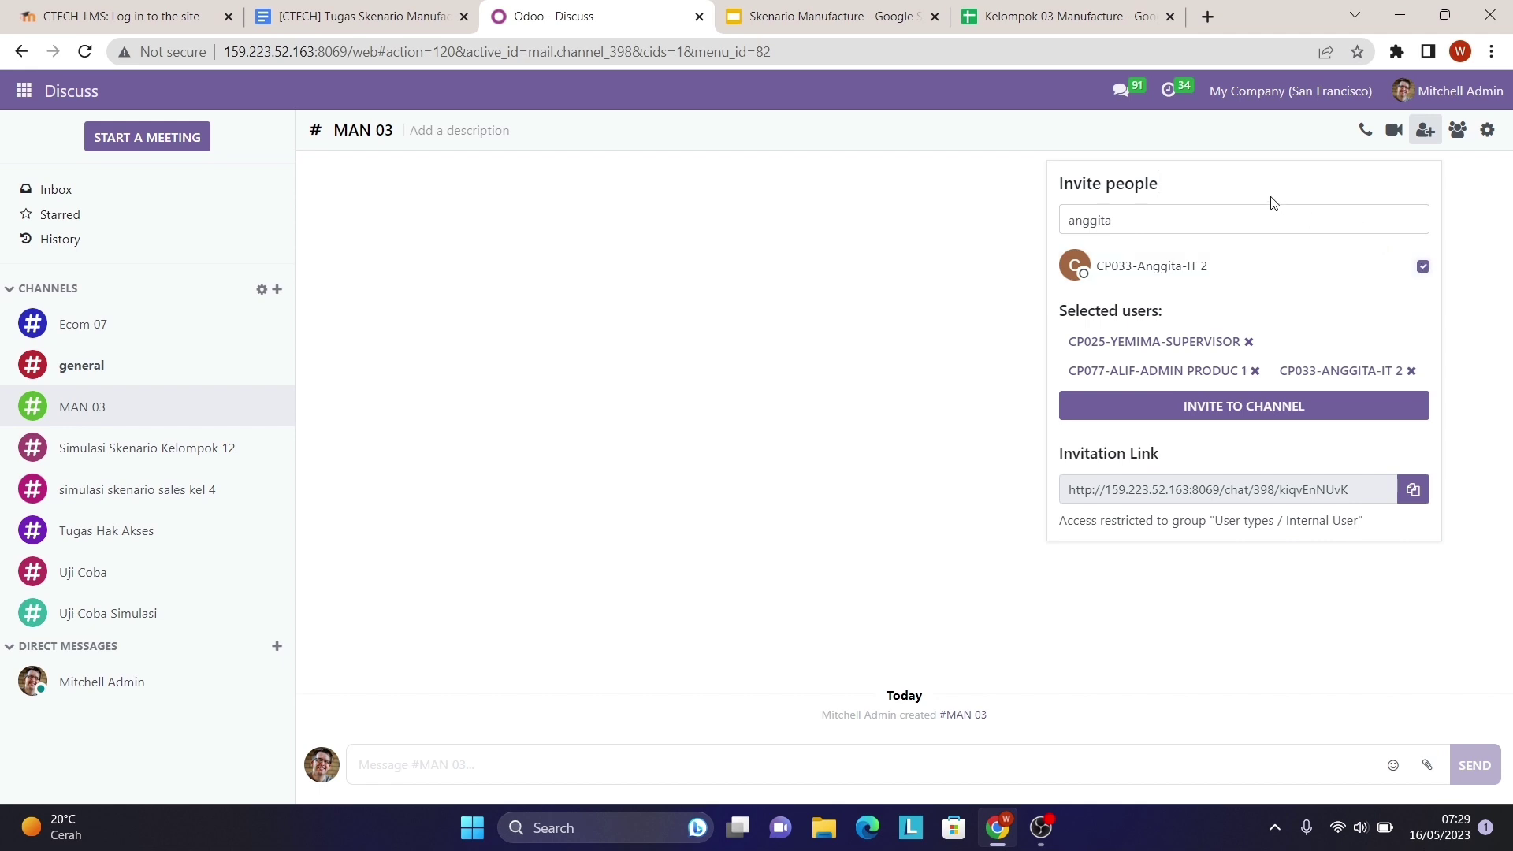
pyautogui.click(1257, 216)
pyautogui.press('BackSpace')
pyautogui.press('BackSpace')
pyautogui.press('BackSpace')
pyautogui.press('BackSpace')
pyautogui.press('BackSpace')
pyautogui.press('BackSpace')
pyautogui.press('BackSpace')
pyautogui.write('fauzi')
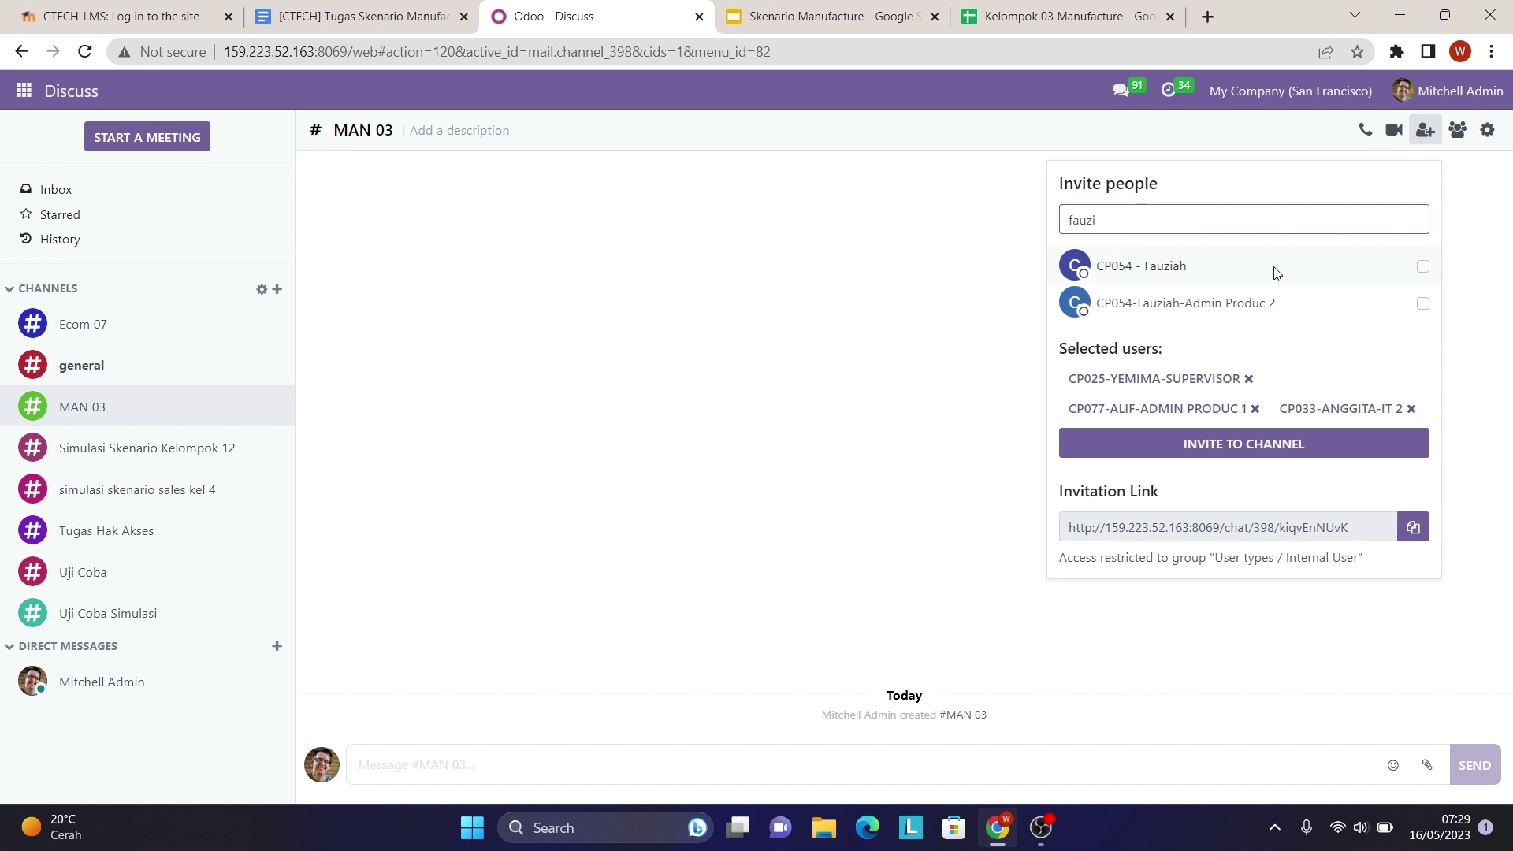
pyautogui.click(1423, 304)
pyautogui.click(1340, 221)
pyautogui.press('BackSpace')
pyautogui.press('BackSpace')
pyautogui.press('BackSpace')
pyautogui.press('BackSpace')
pyautogui.press('BackSpace')
pyautogui.write('wulan')
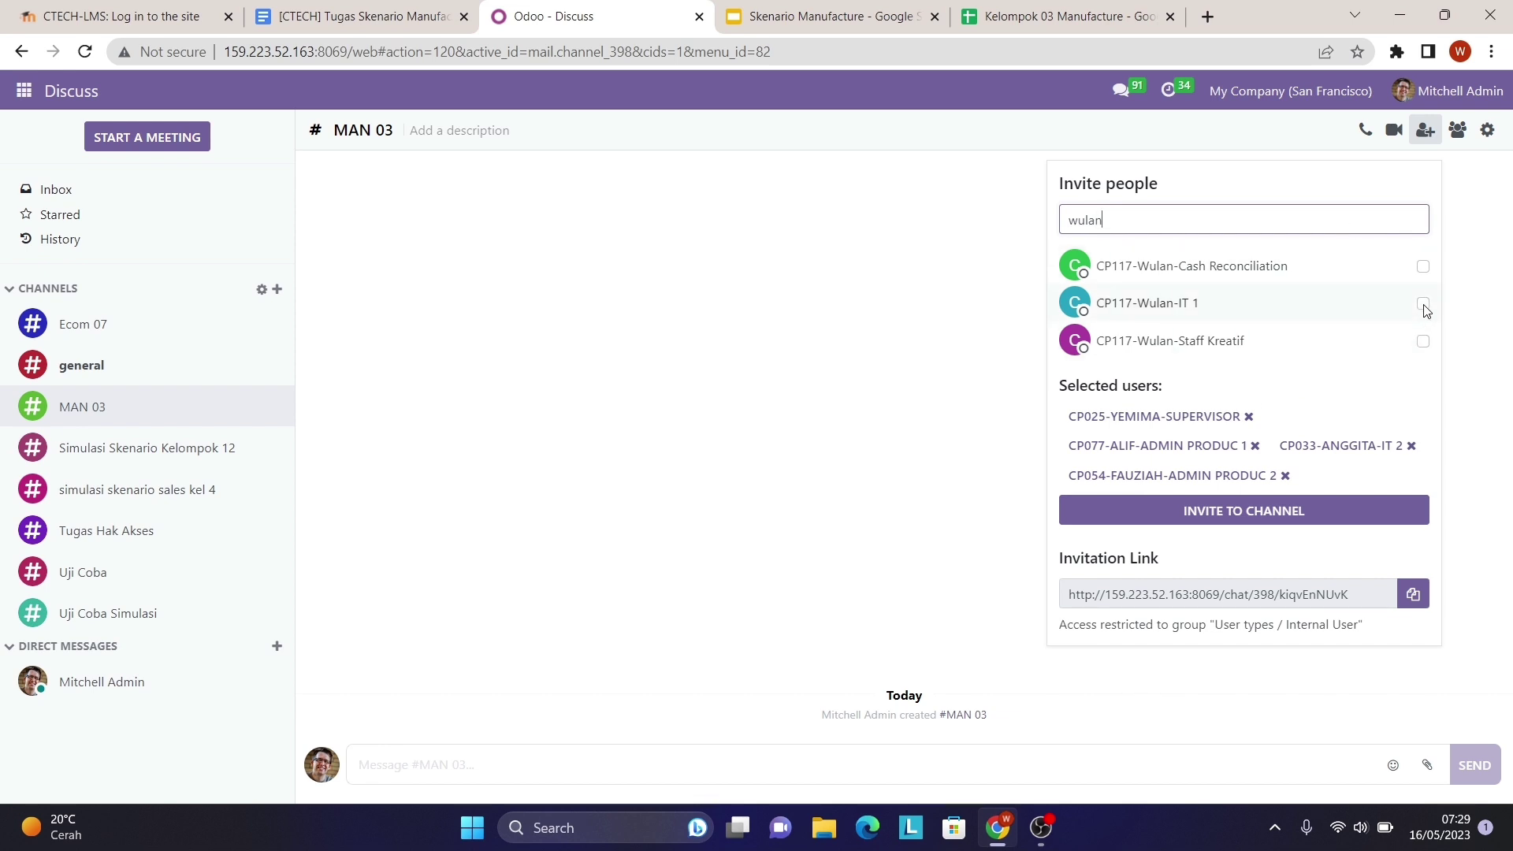
pyautogui.click(1424, 305)
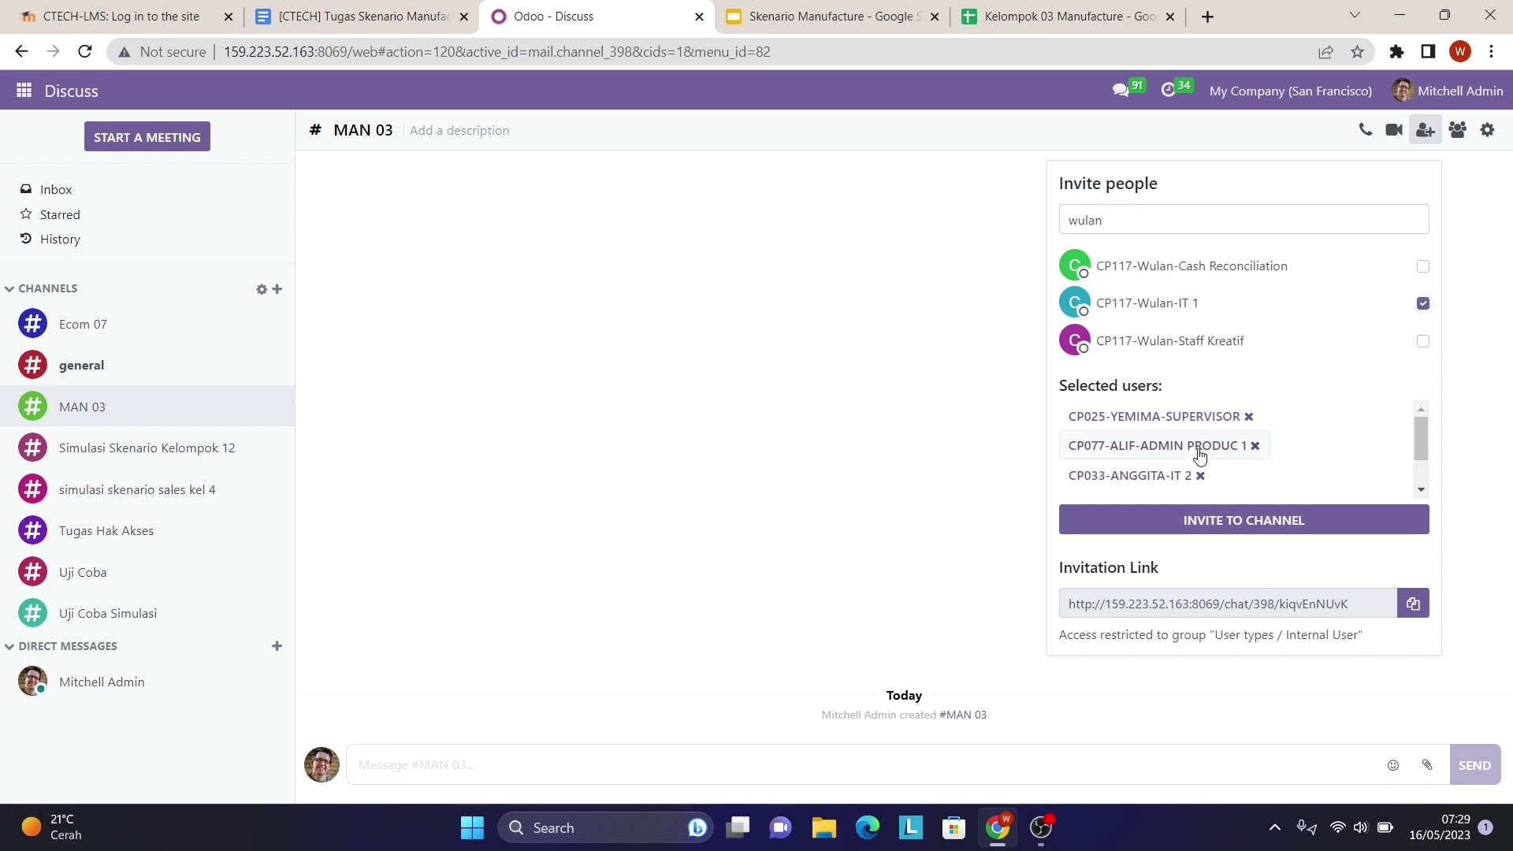
pyautogui.scroll(-2, 1198, 456)
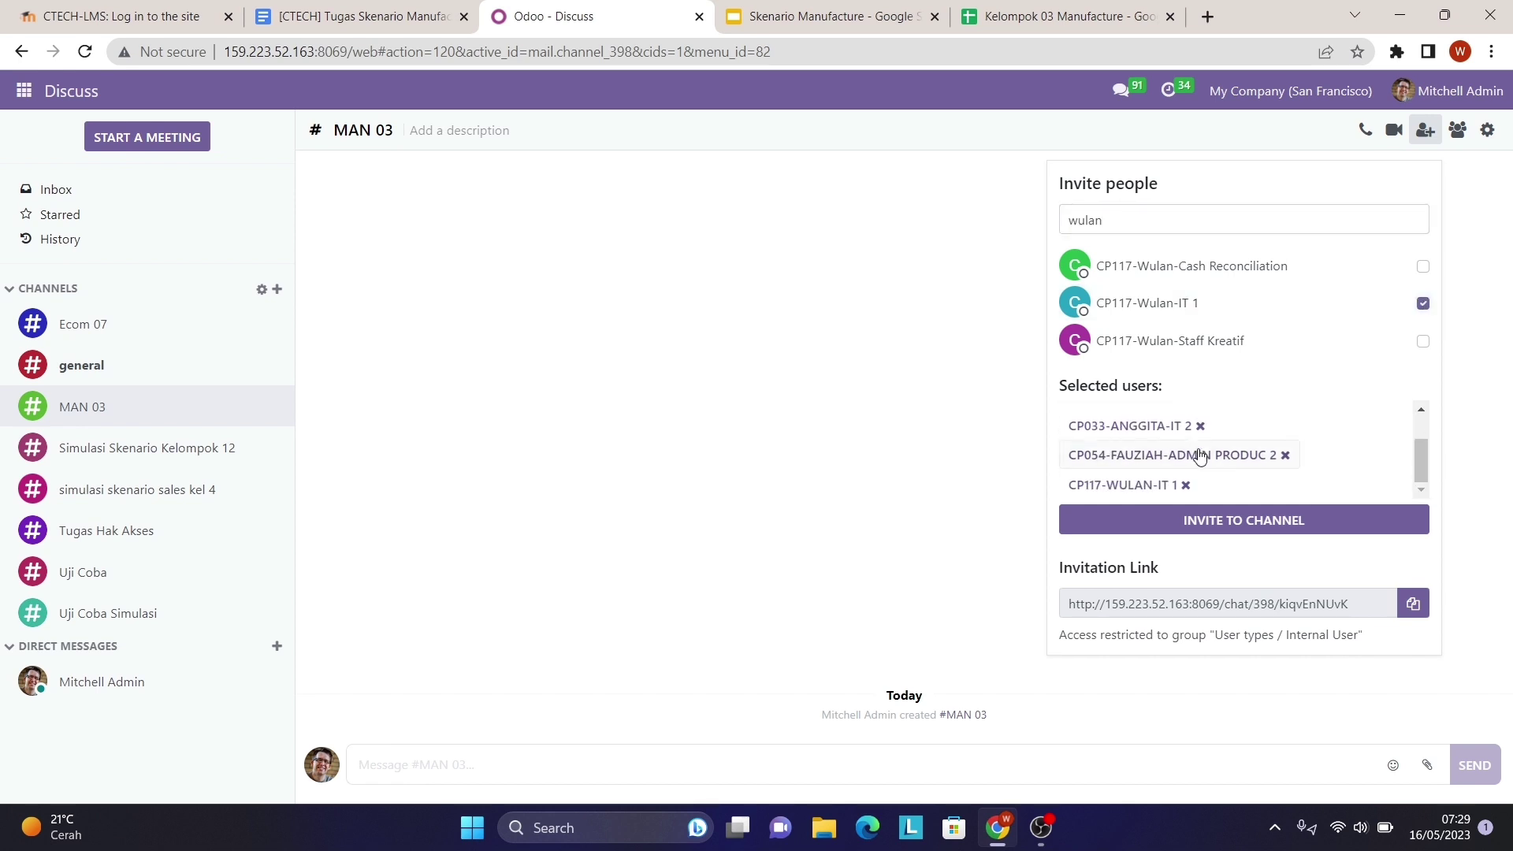
pyautogui.click(1232, 524)
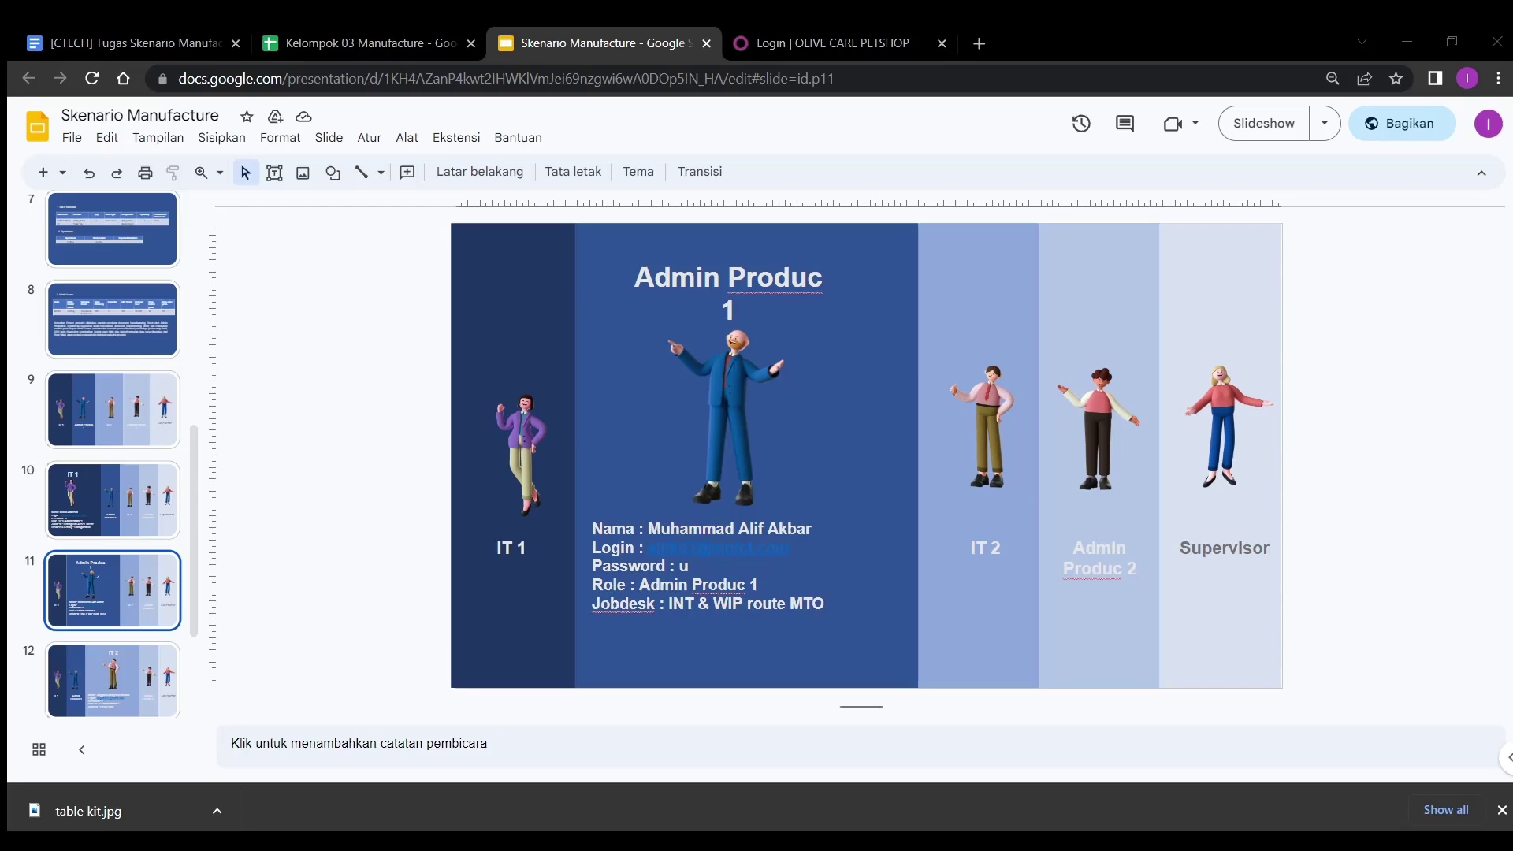
# - Check Admin Produc 1's login details on slide 11, then go to the Odoo login e-mail field
pyautogui.hotkey('alt', 'Tab')
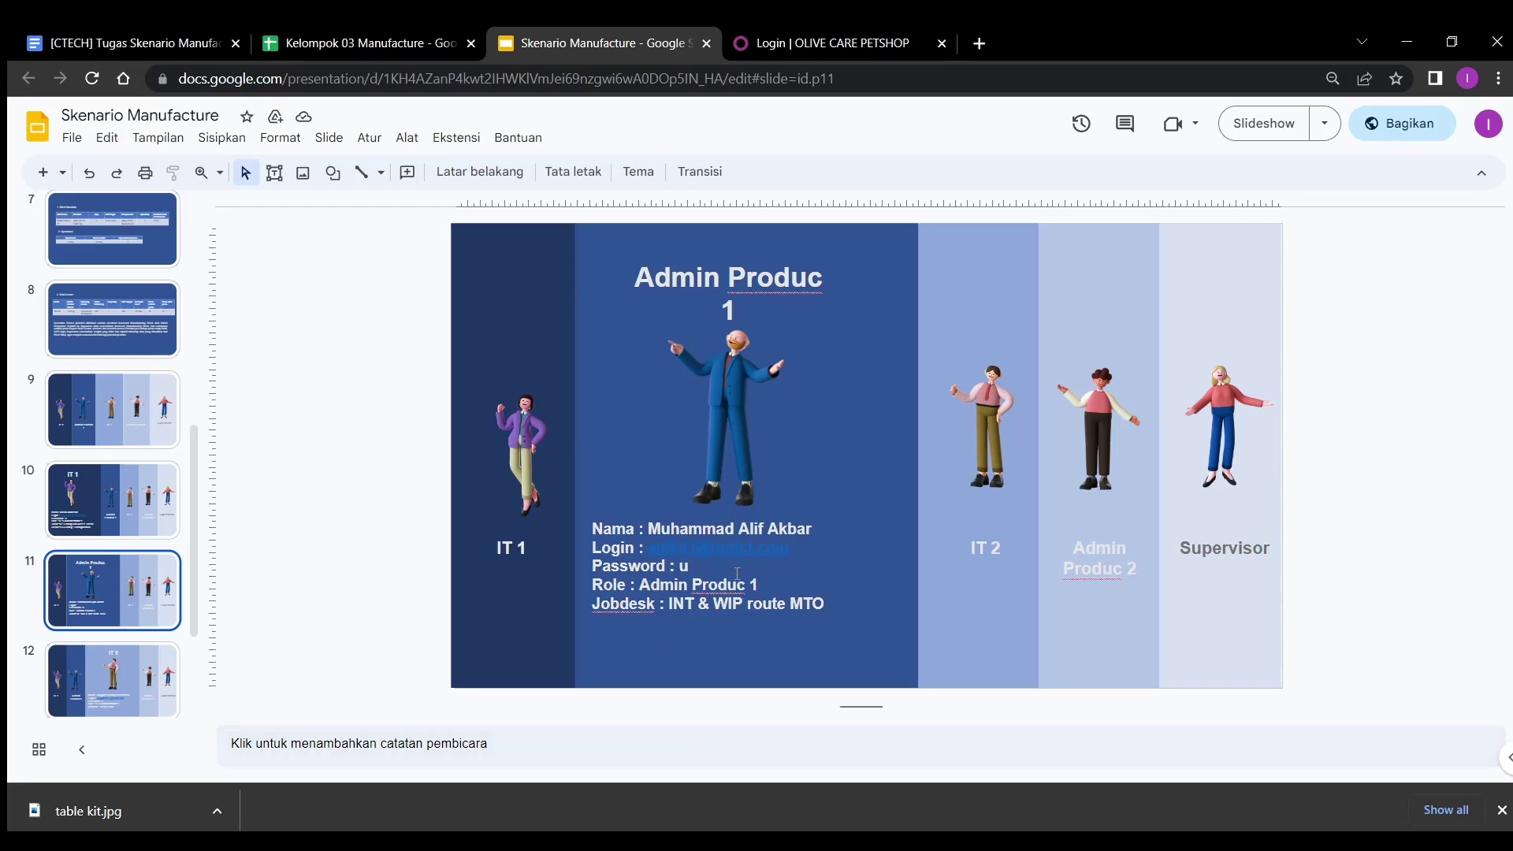
pyautogui.press('Up')
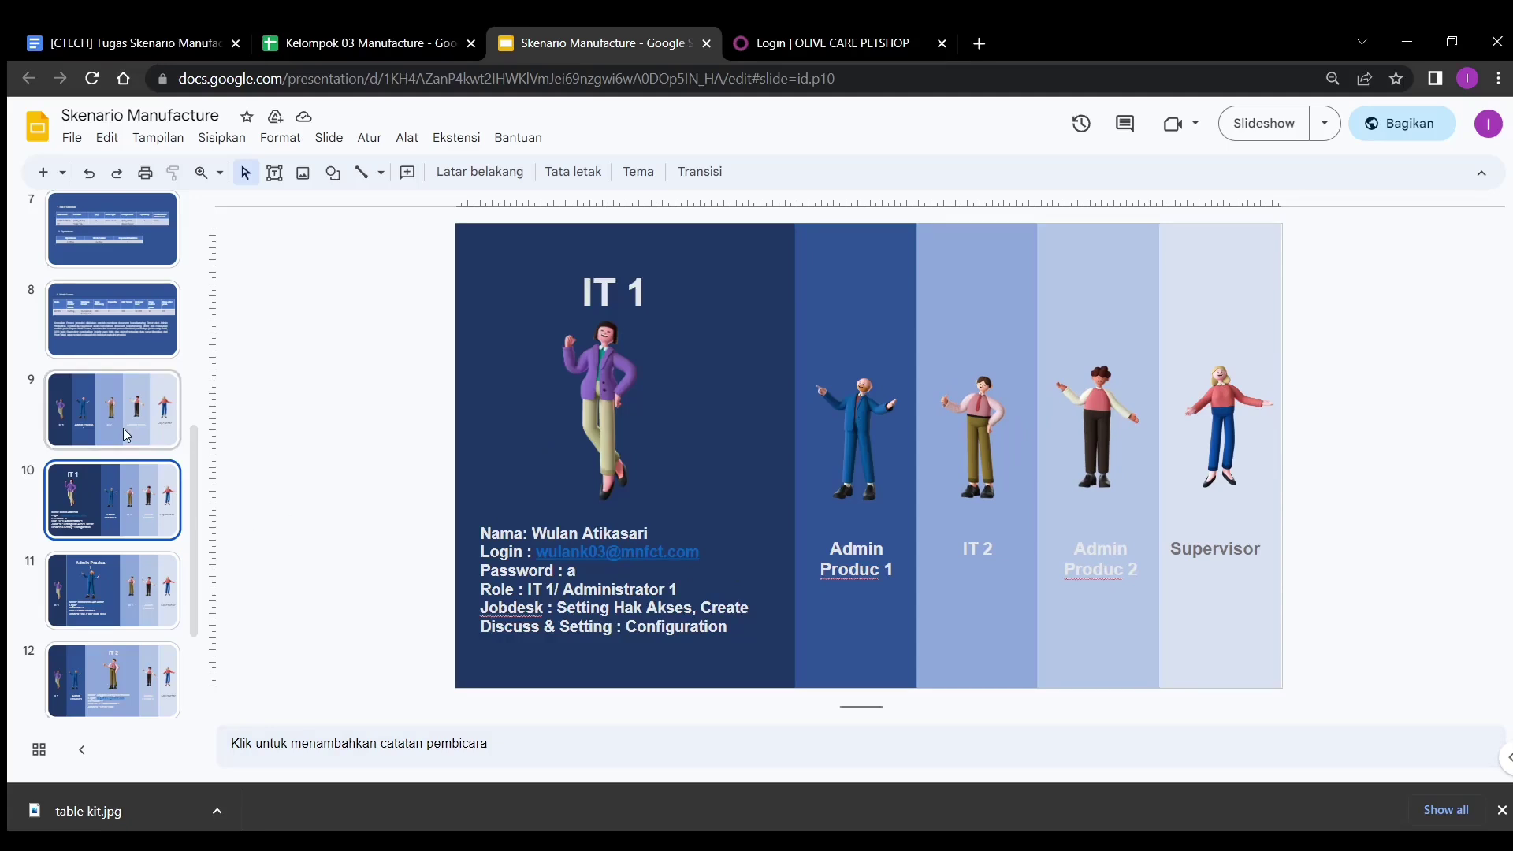
pyautogui.click(120, 564)
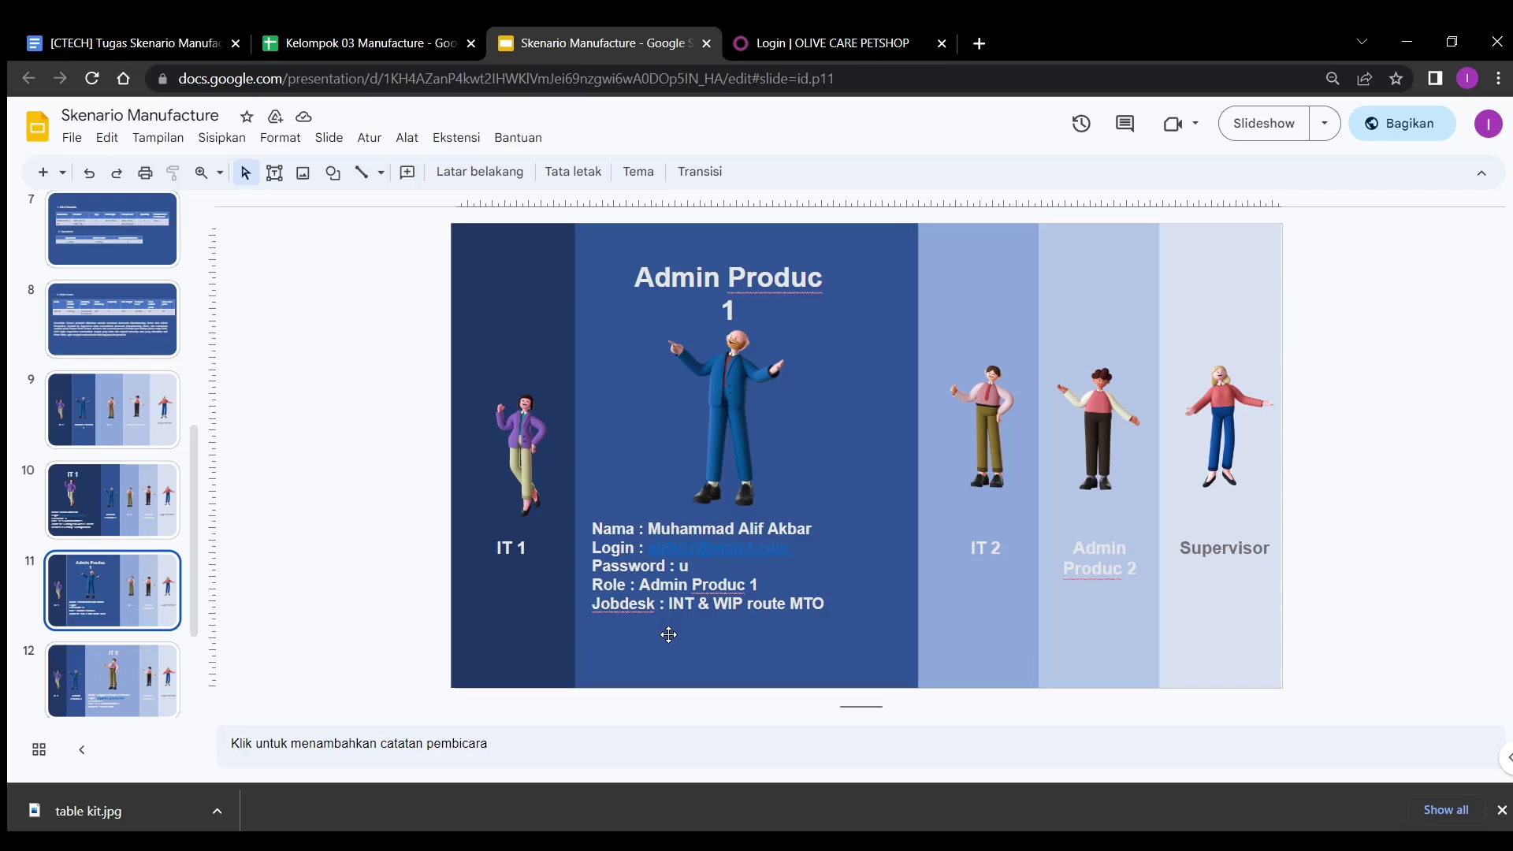
pyautogui.click(806, 46)
pyautogui.click(746, 399)
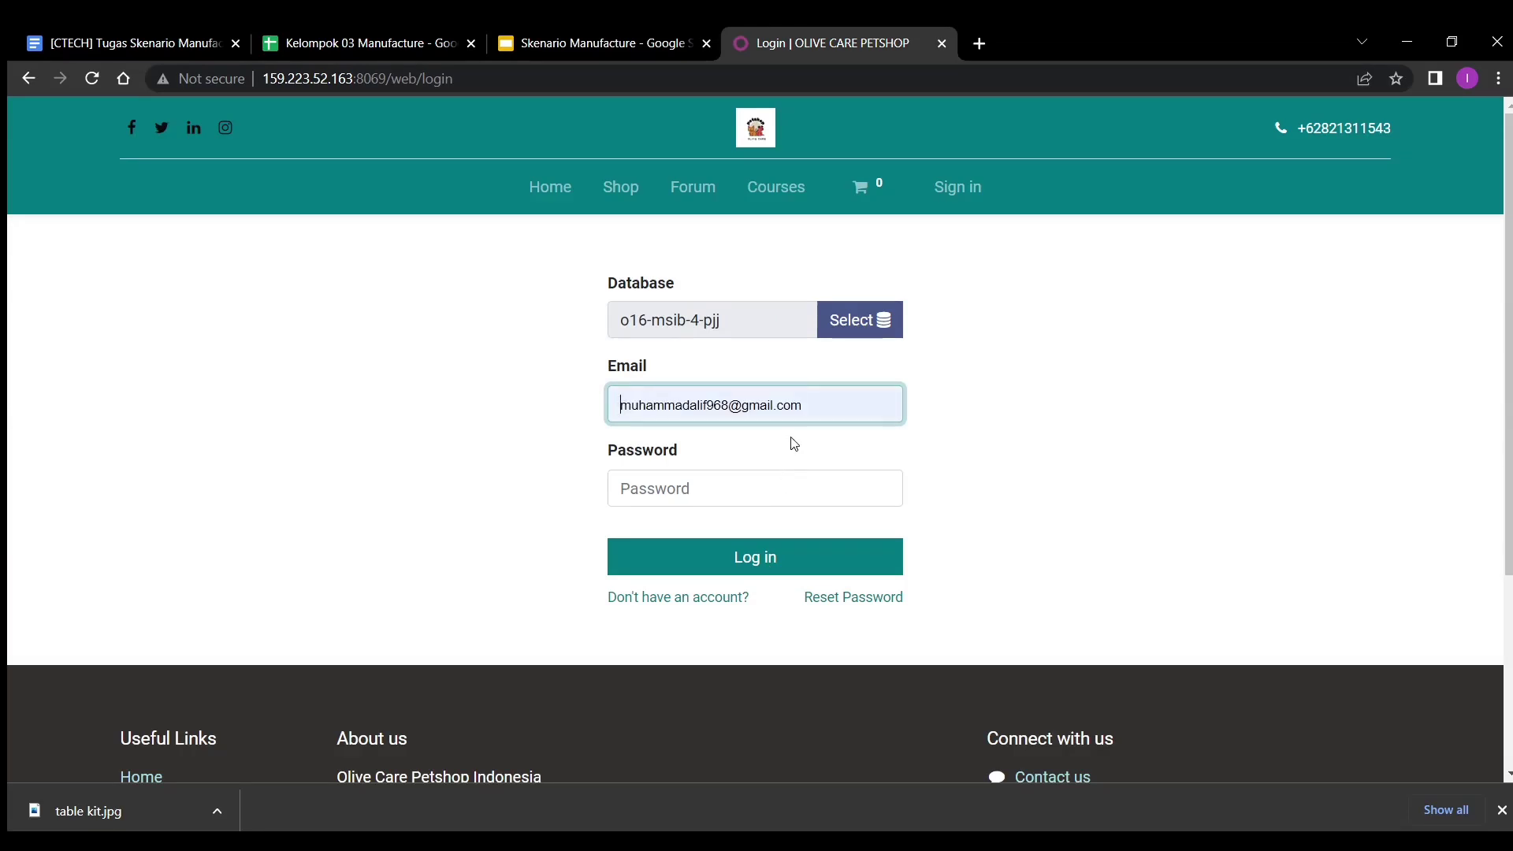
# - Sign in to Odoo with the Admin Produc 1 user's e-mail and password
pyautogui.click(787, 486)
pyautogui.write('a')
pyautogui.click(778, 565)
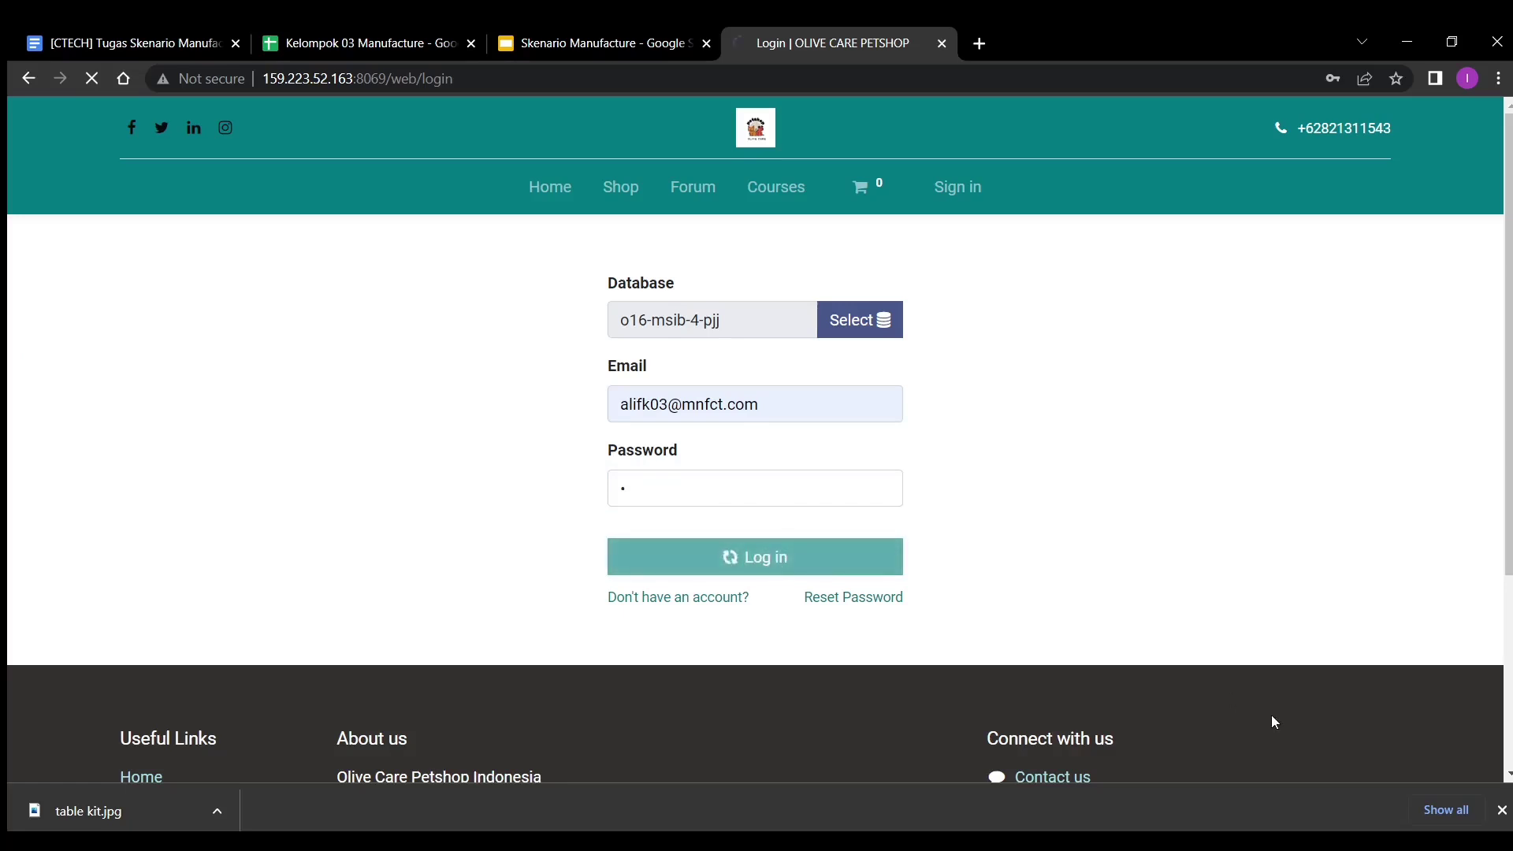
# - Dismiss the download shelf and switch to the Inventory app
pyautogui.click(1502, 810)
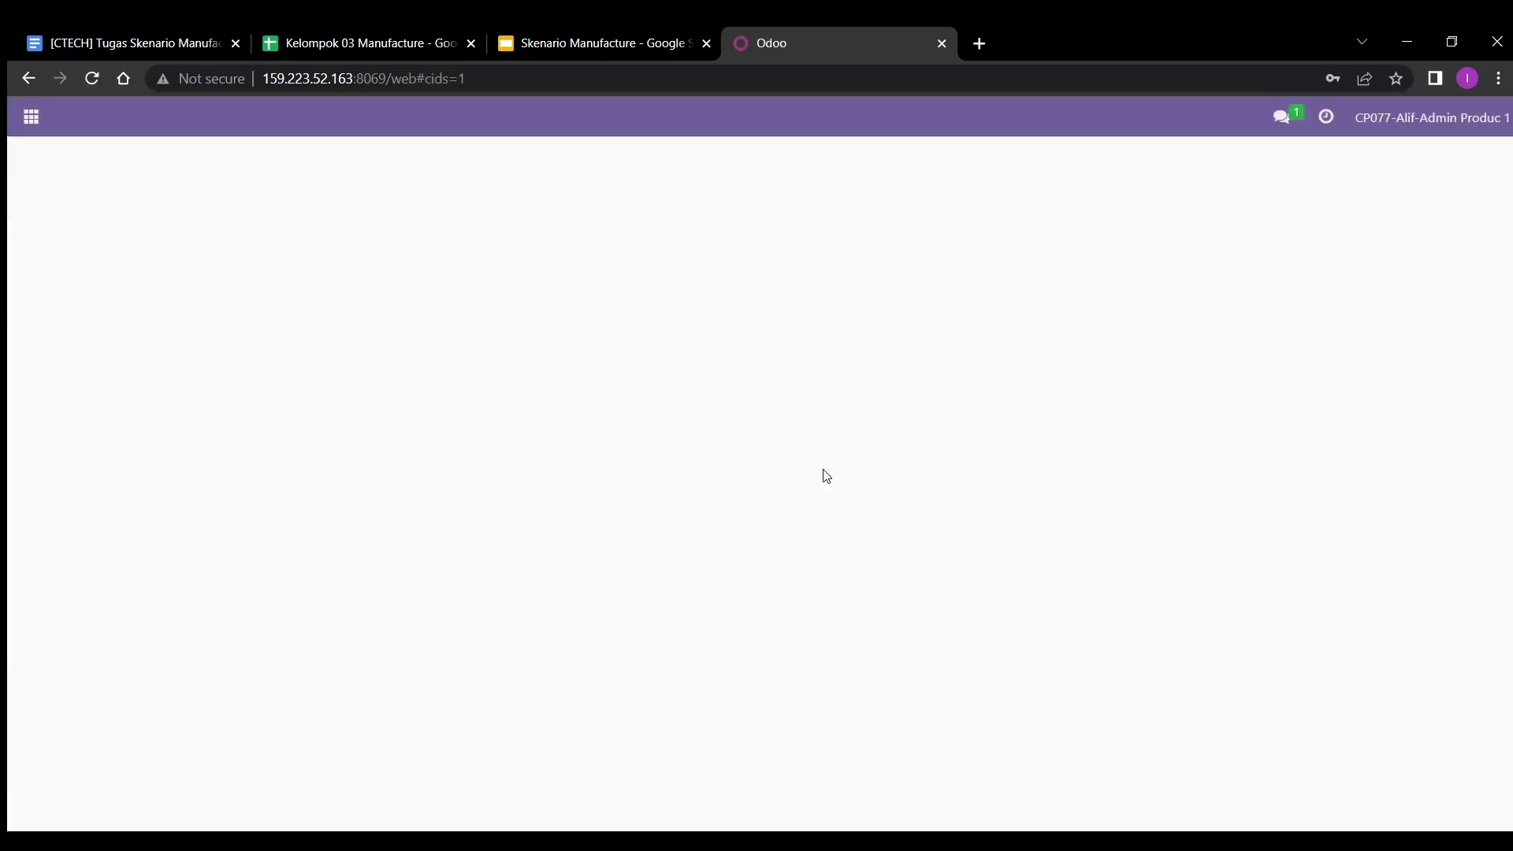
pyautogui.click(32, 119)
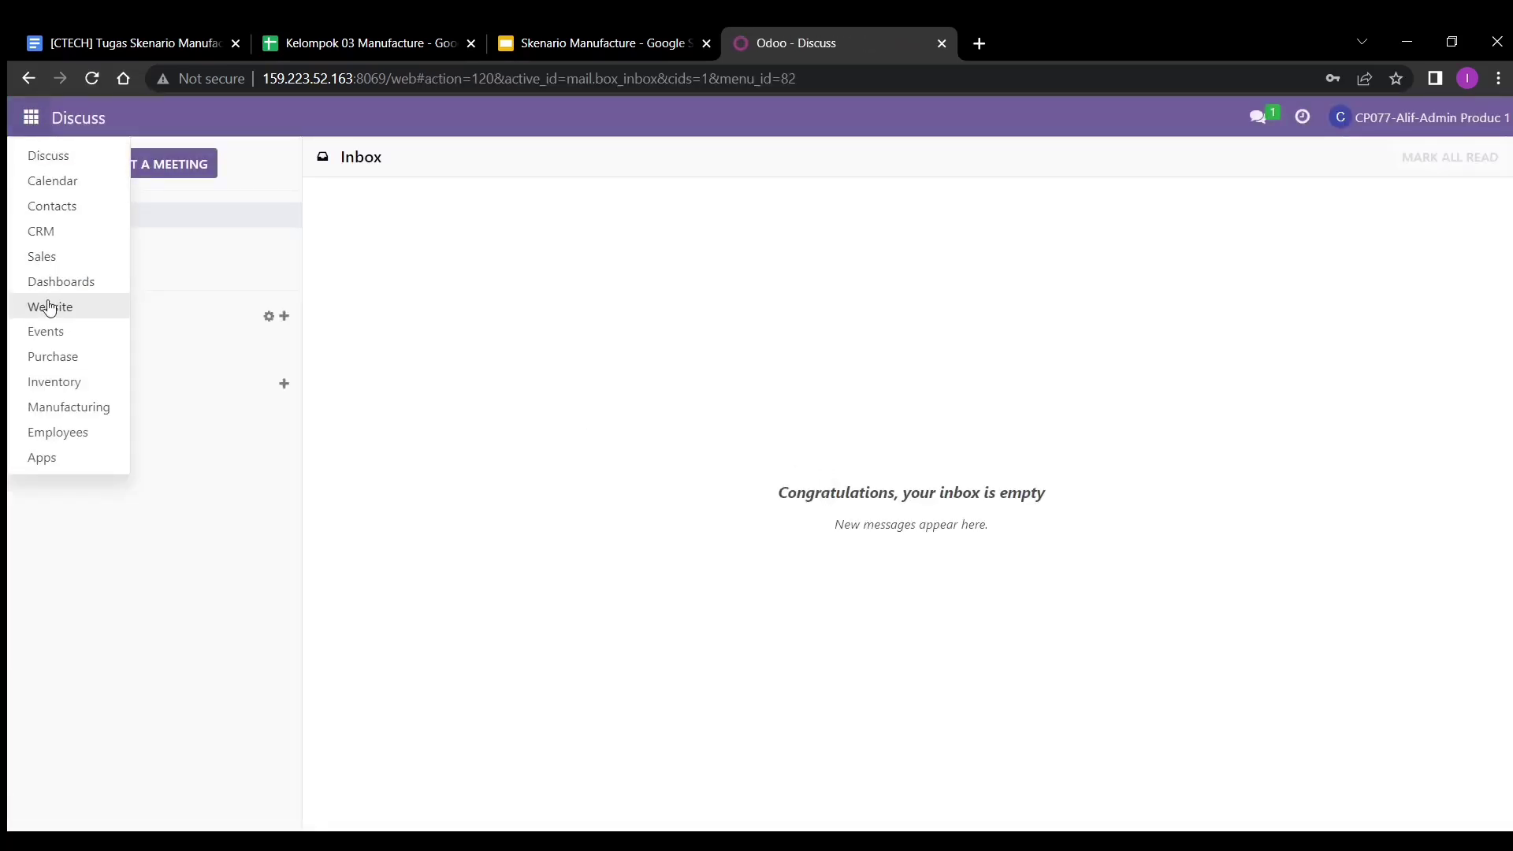
pyautogui.click(60, 381)
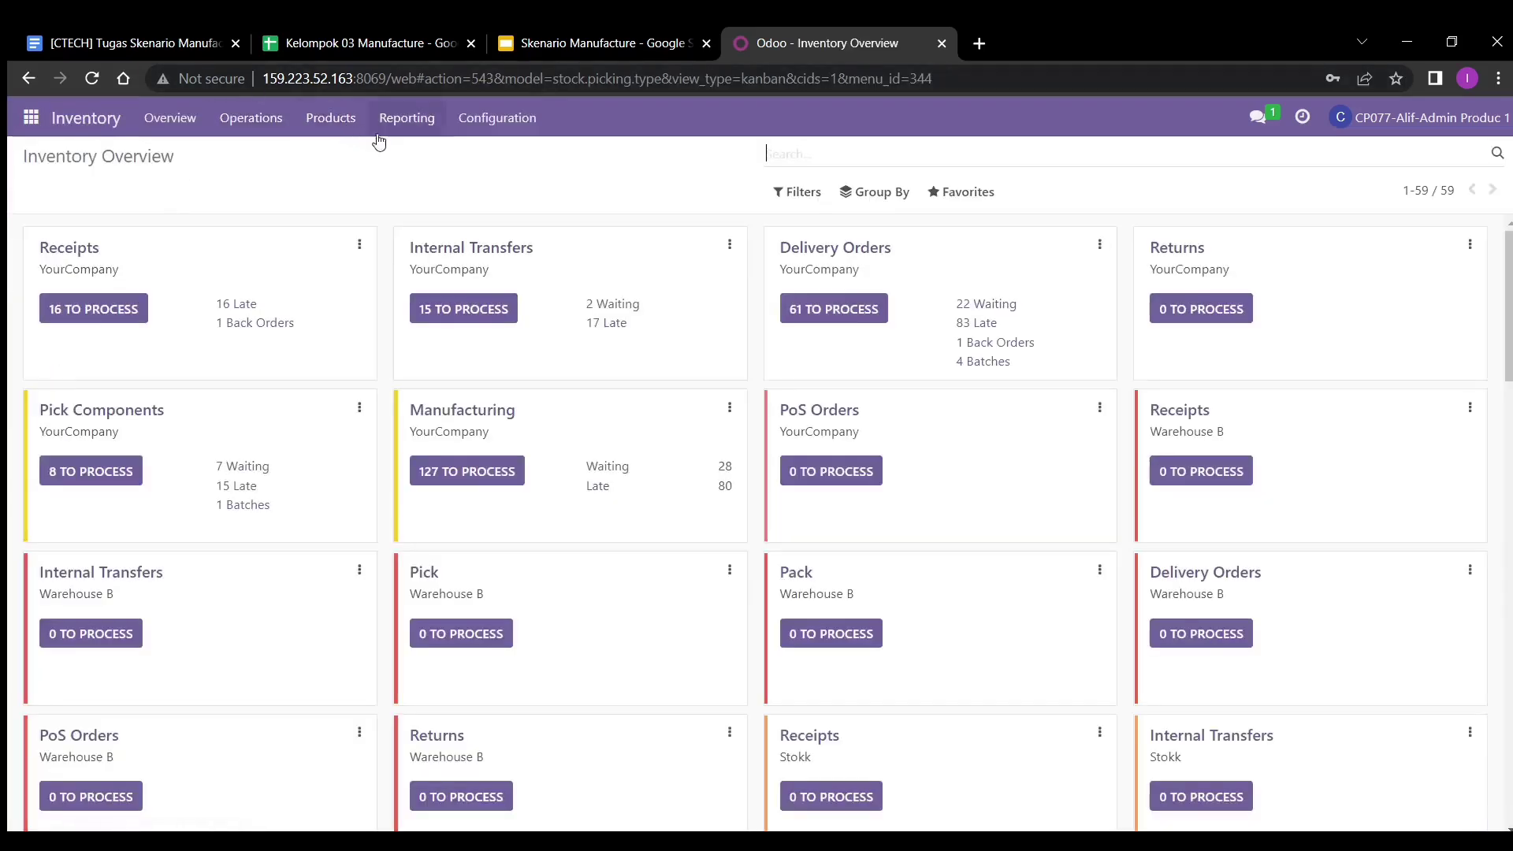
# - Start a new Internal Transfers transfer for PT Amethyst with destination WH/Pre-Production
pyautogui.click(254, 128)
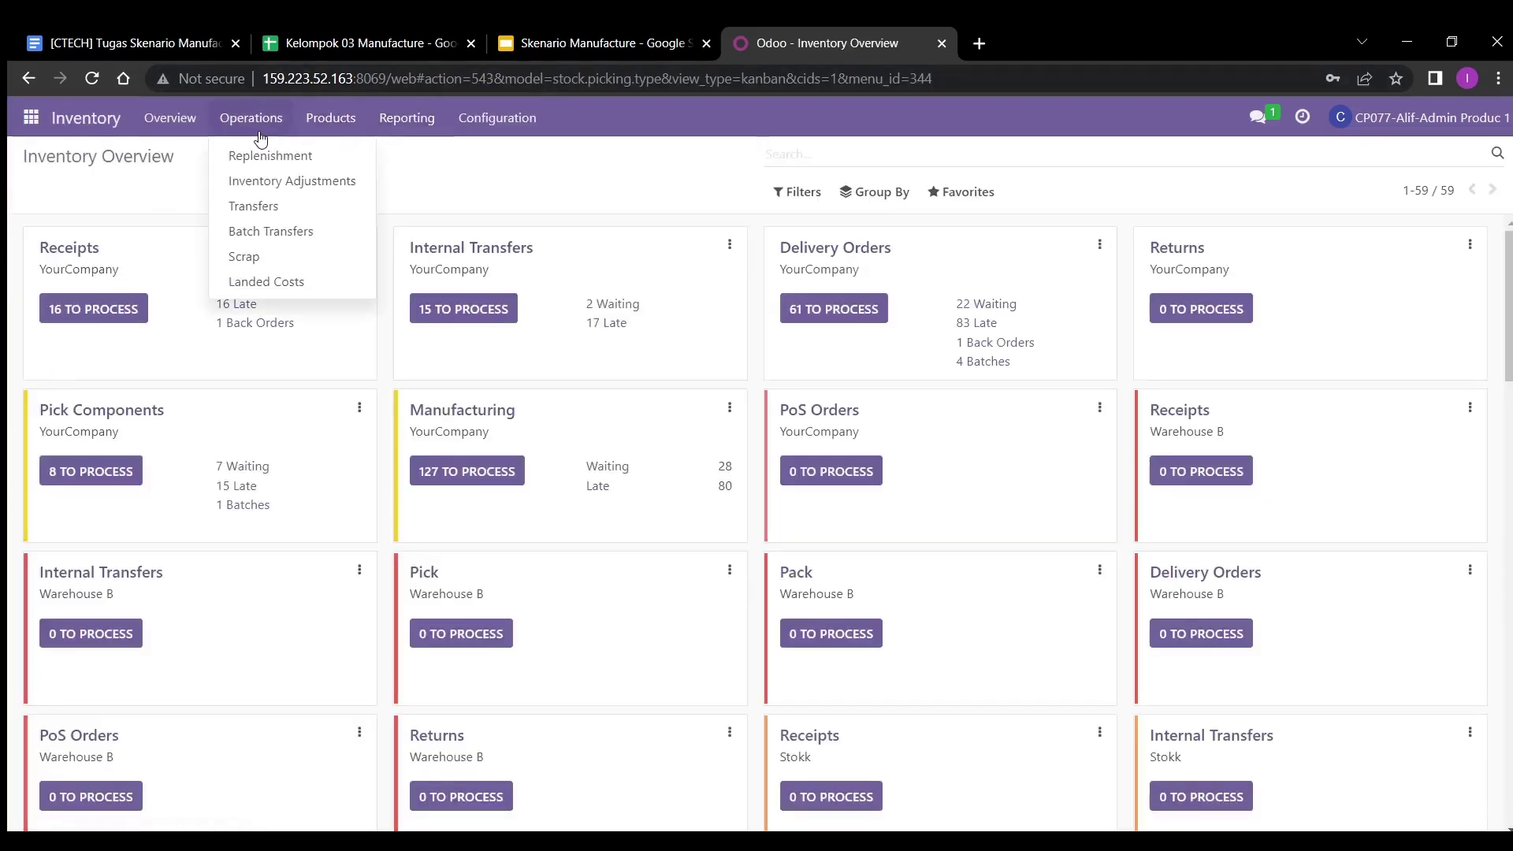
pyautogui.click(268, 207)
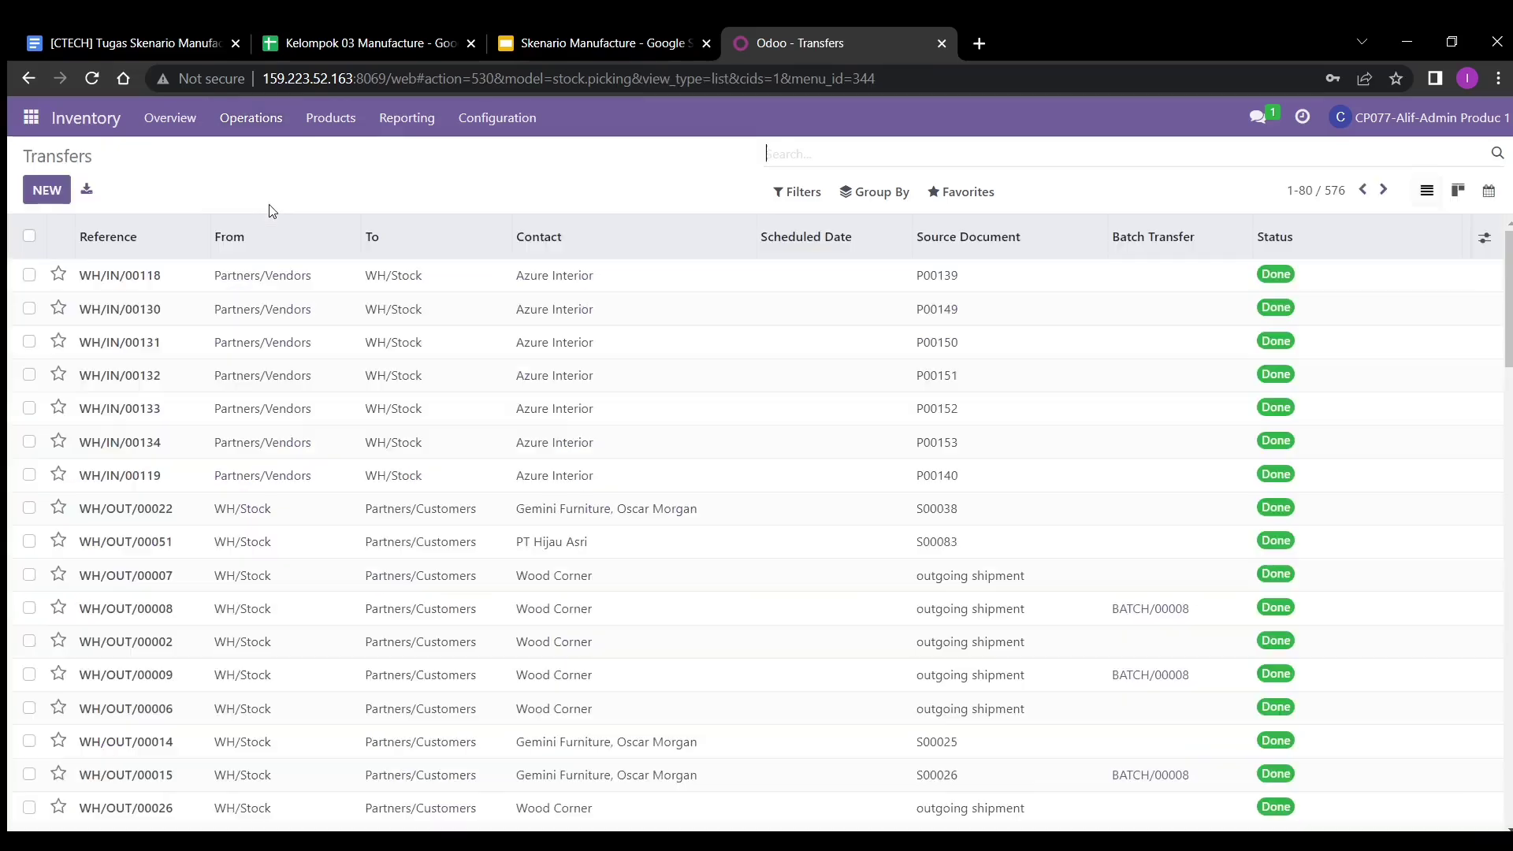
pyautogui.click(45, 190)
pyautogui.click(298, 319)
pyautogui.write('pt')
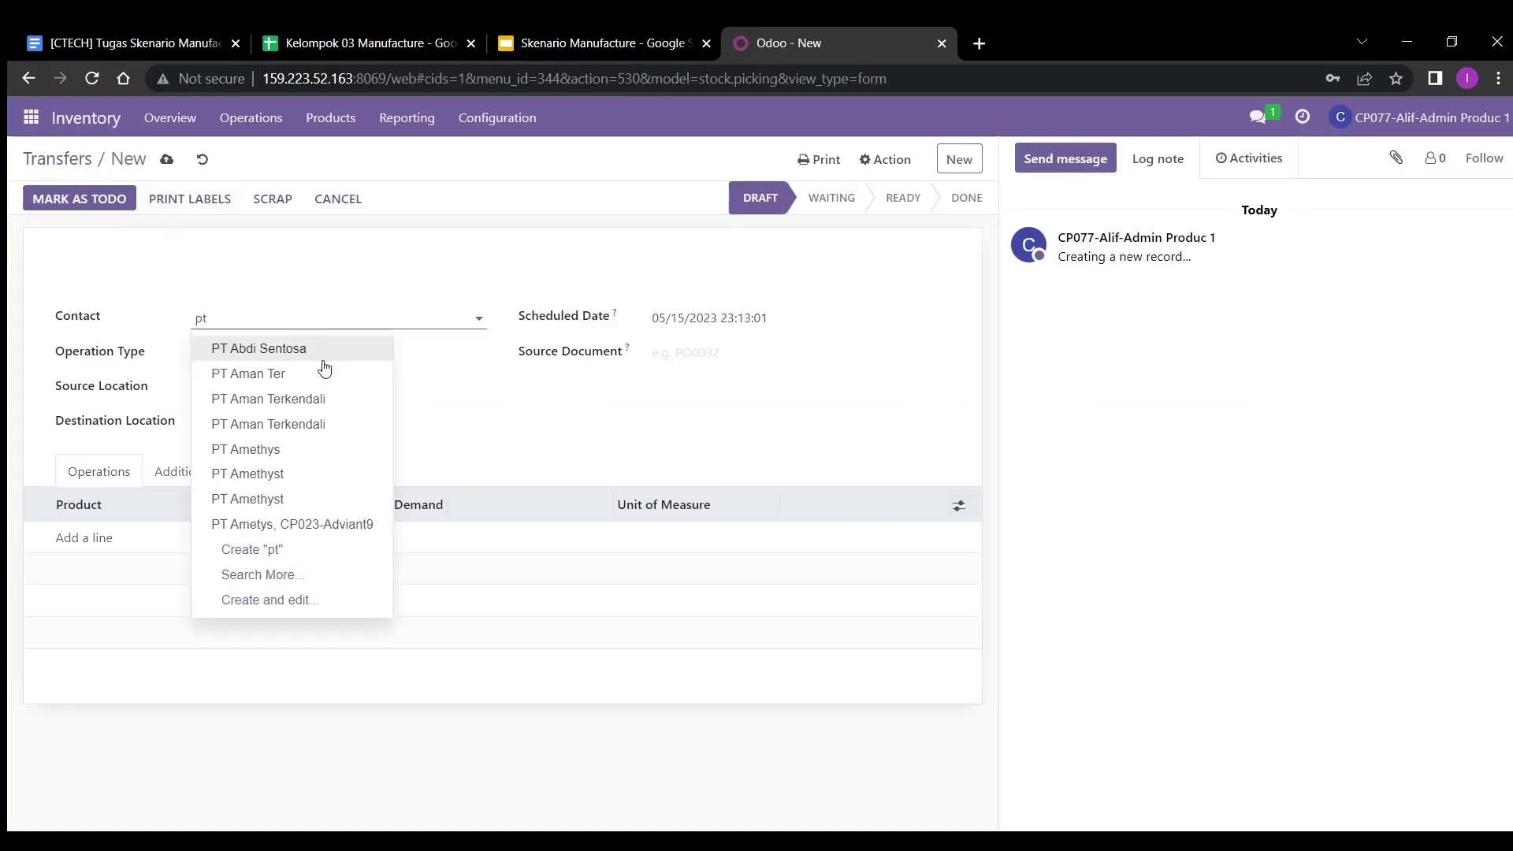
pyautogui.click(303, 476)
pyautogui.click(302, 349)
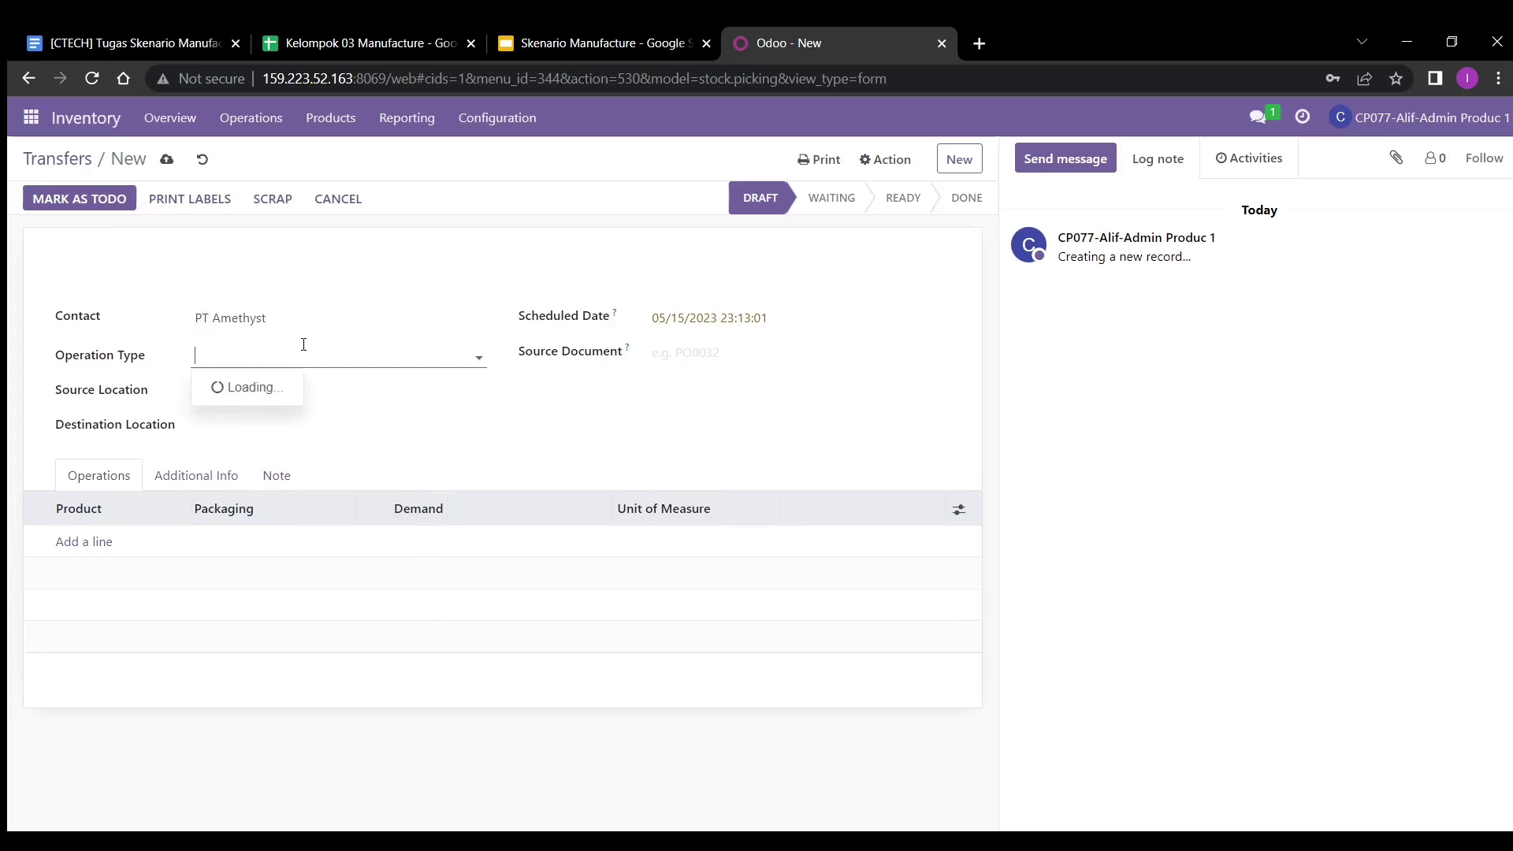
pyautogui.click(330, 415)
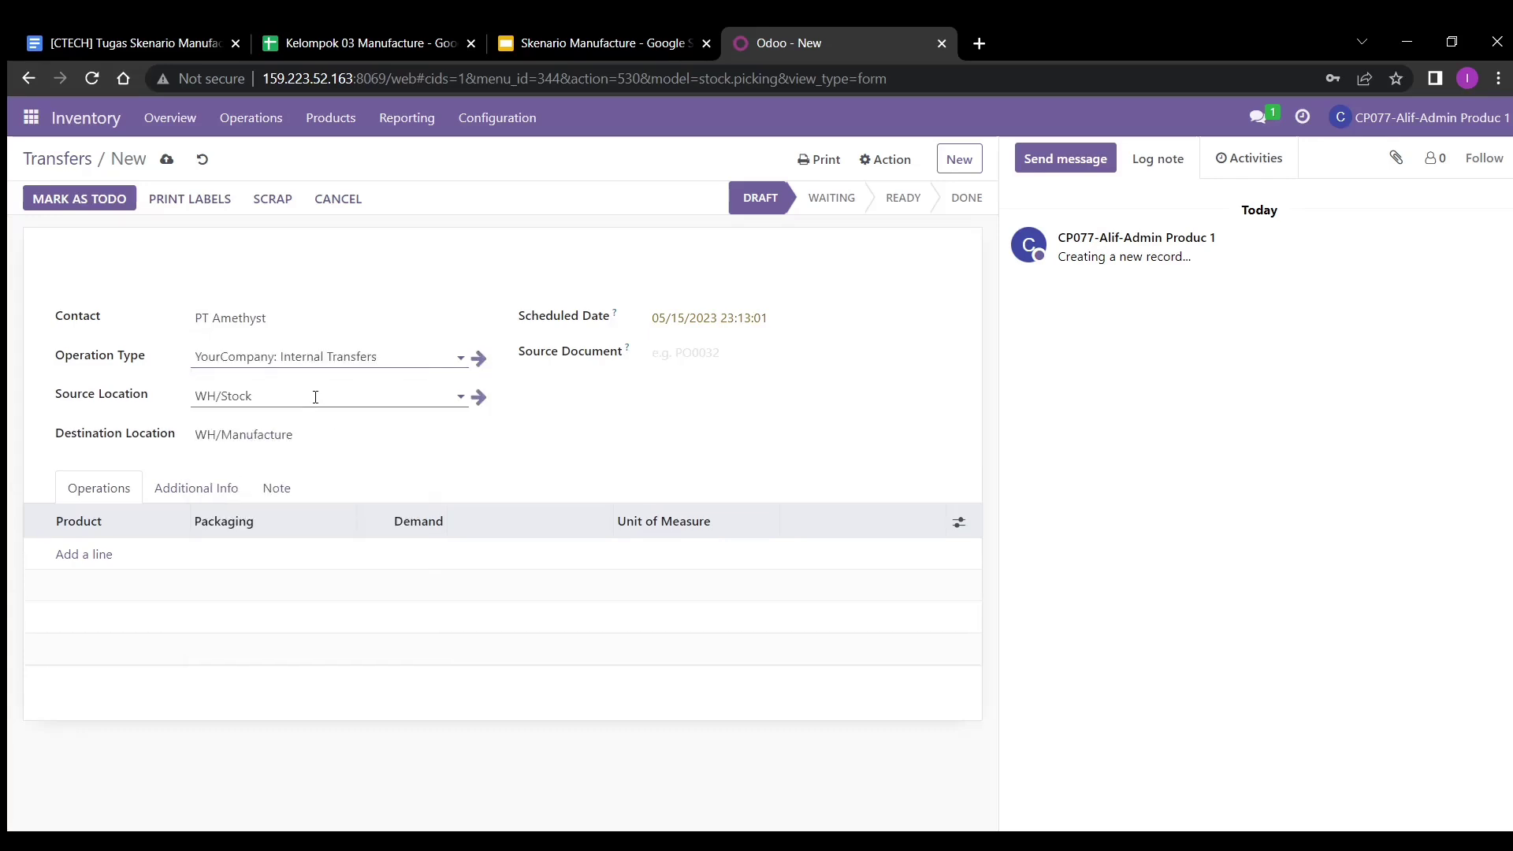
pyautogui.click(315, 430)
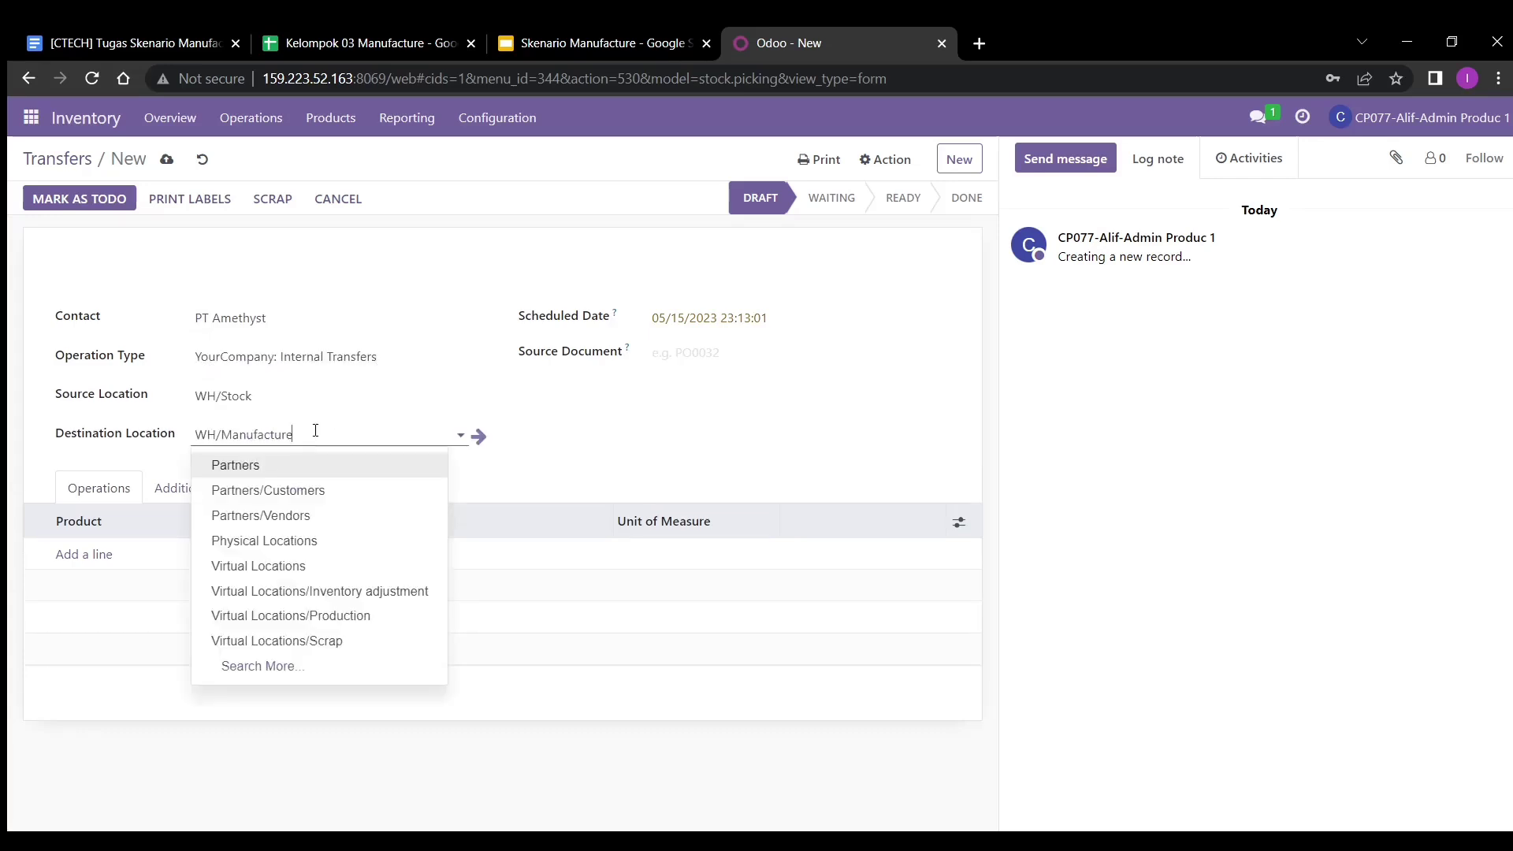
pyautogui.press('BackSpace')
pyautogui.press('BackSpace')
pyautogui.press('BackSpace')
pyautogui.press('BackSpace')
pyautogui.press('BackSpace')
pyautogui.press('BackSpace')
pyautogui.press('BackSpace')
pyautogui.press('BackSpace')
pyautogui.press('BackSpace')
pyautogui.press('BackSpace')
pyautogui.press('BackSpace')
pyautogui.write('pre')
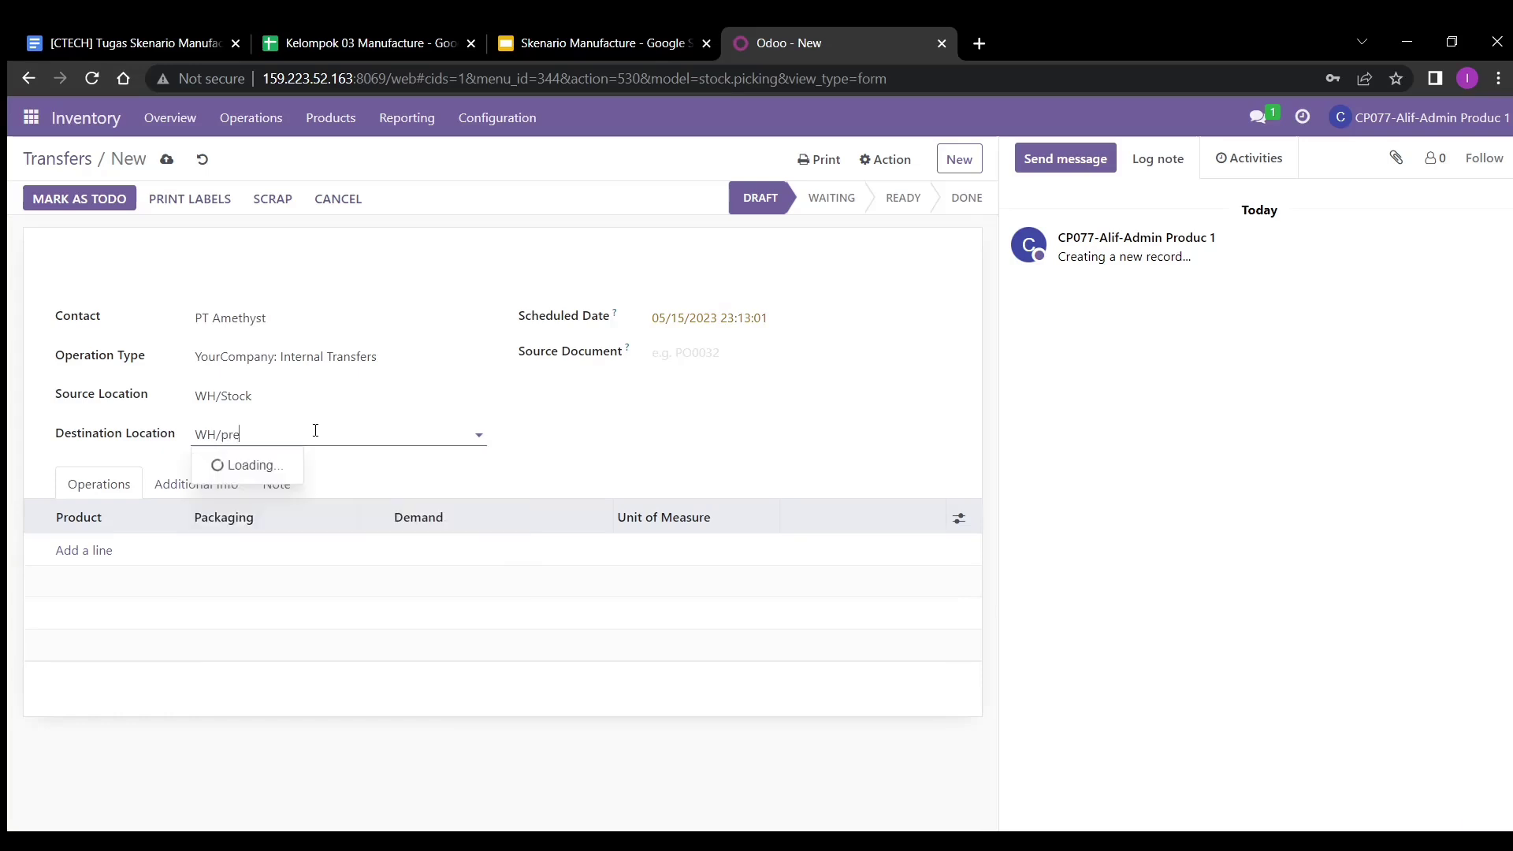
pyautogui.click(306, 466)
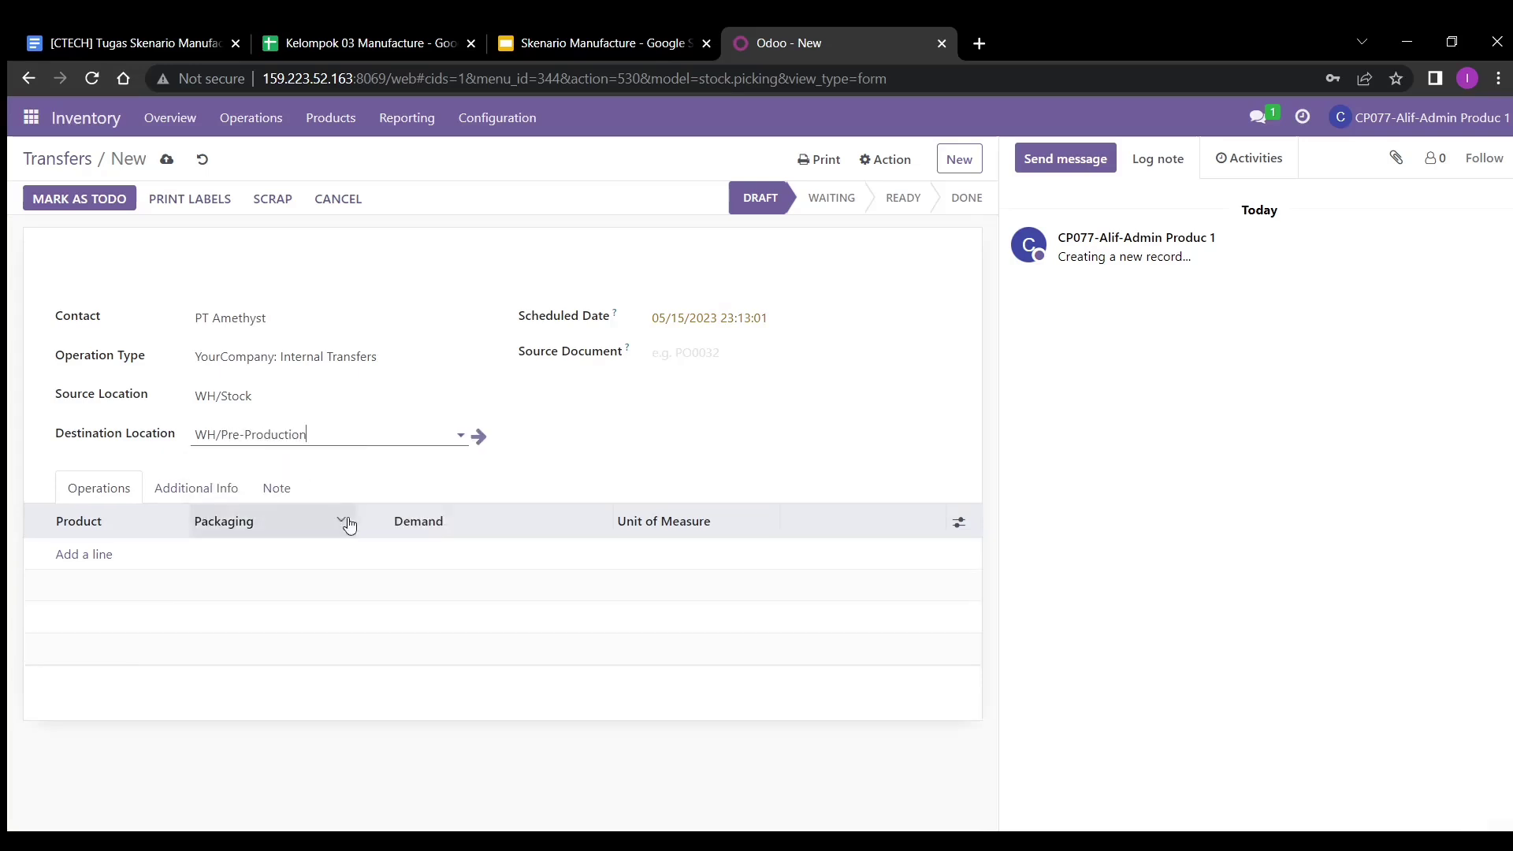
# - Add the K03_FG_78236 Table Kit line, save the transfer and mark it as to do
pyautogui.click(100, 557)
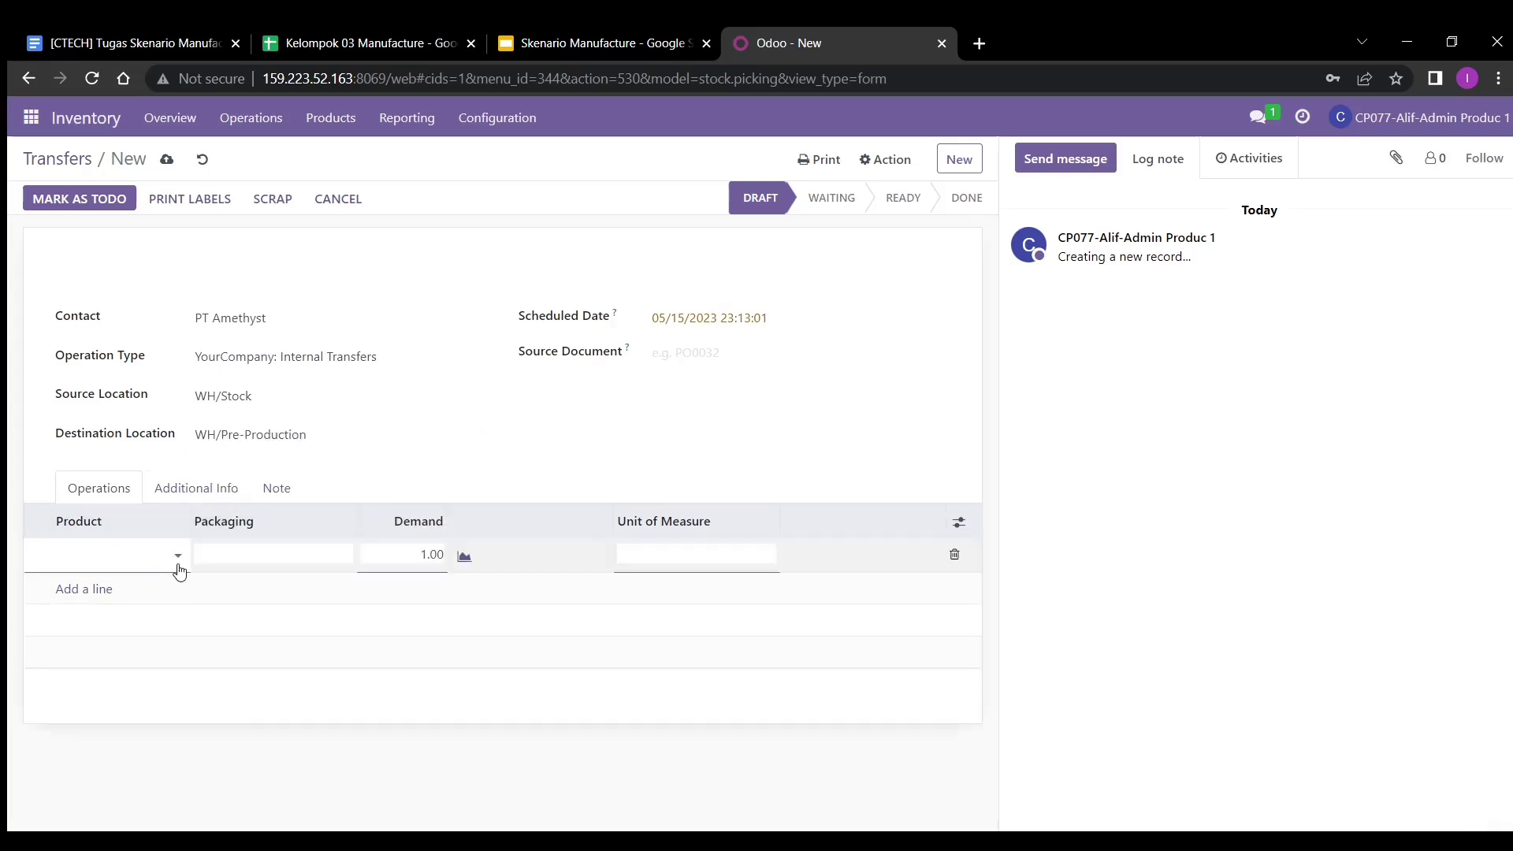
pyautogui.click(119, 555)
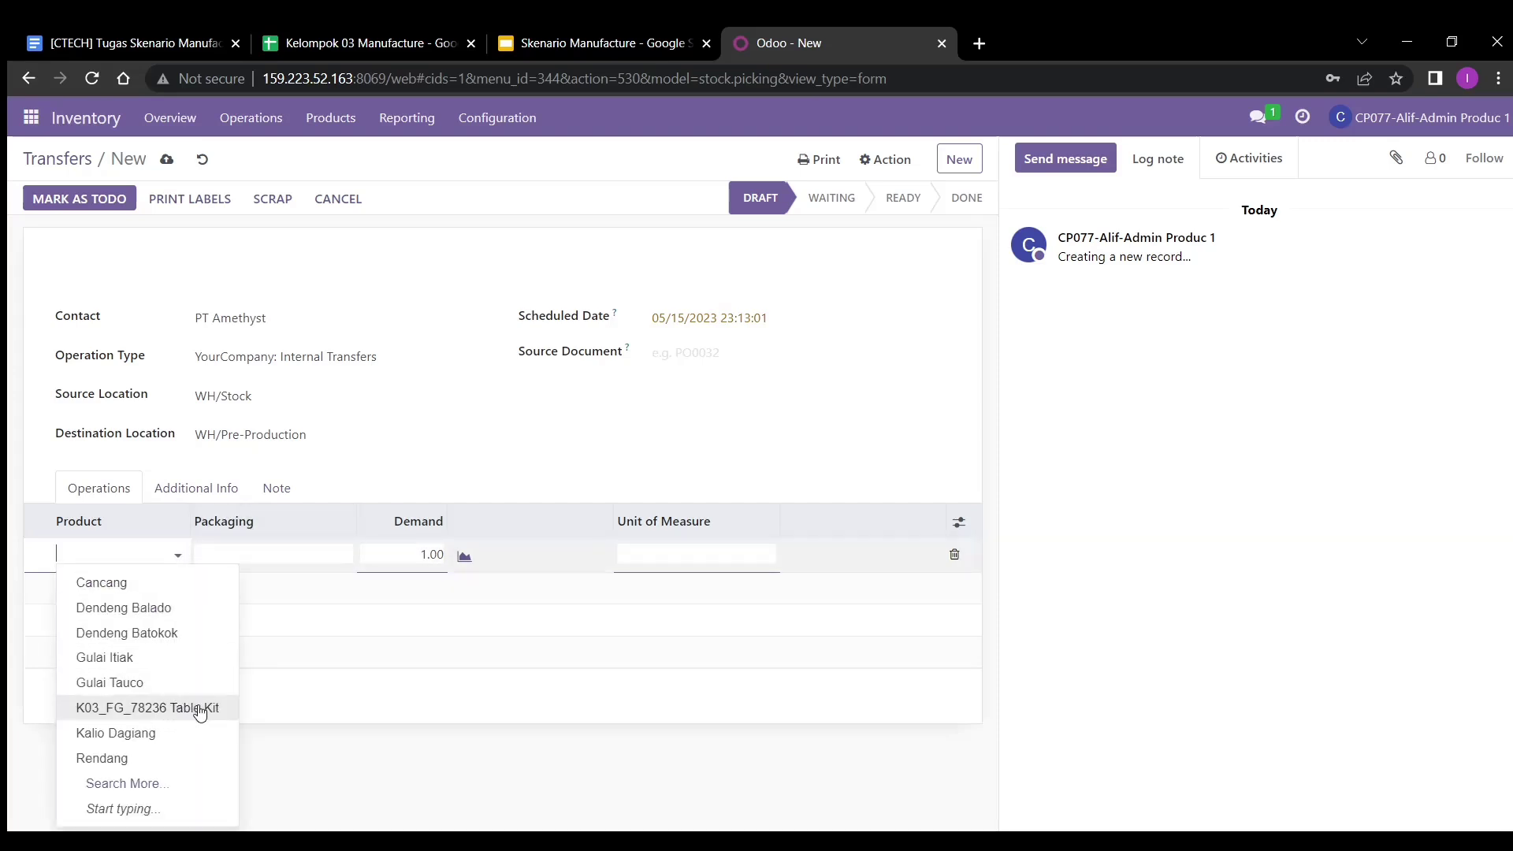
pyautogui.click(196, 710)
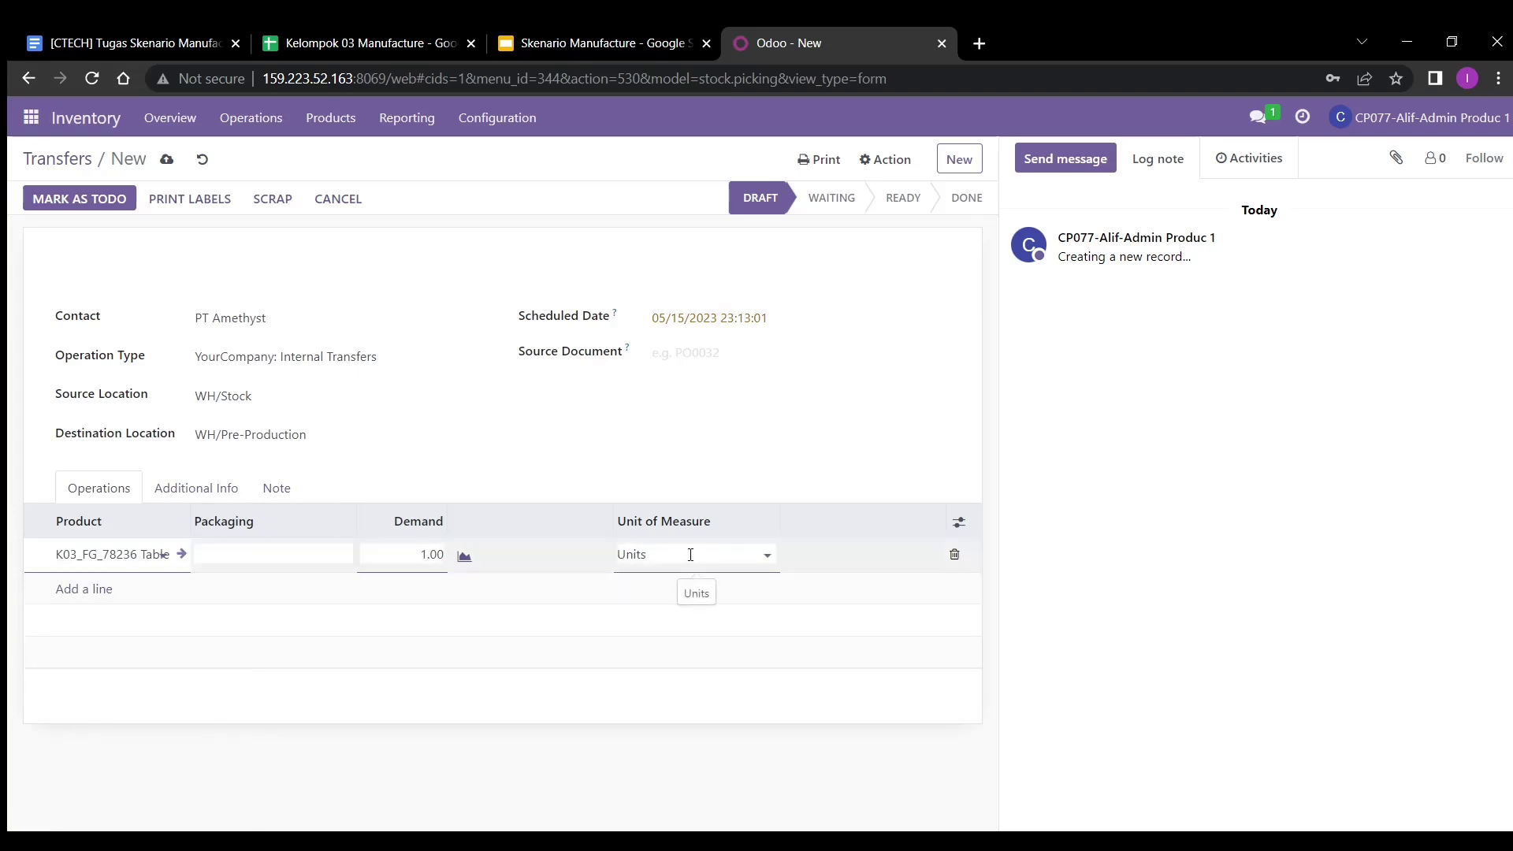
pyautogui.click(749, 575)
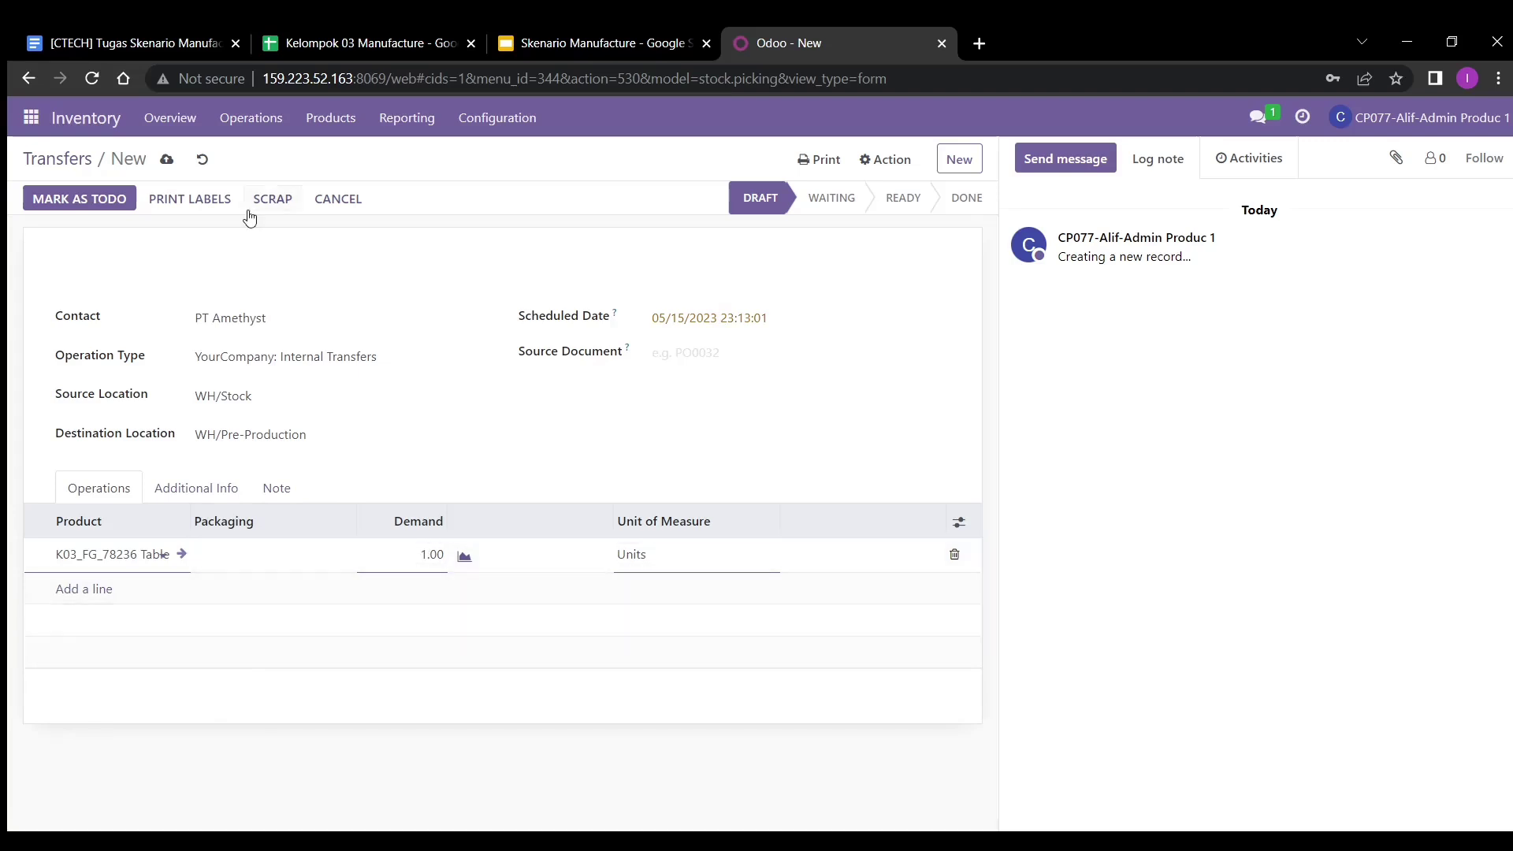
pyautogui.click(166, 159)
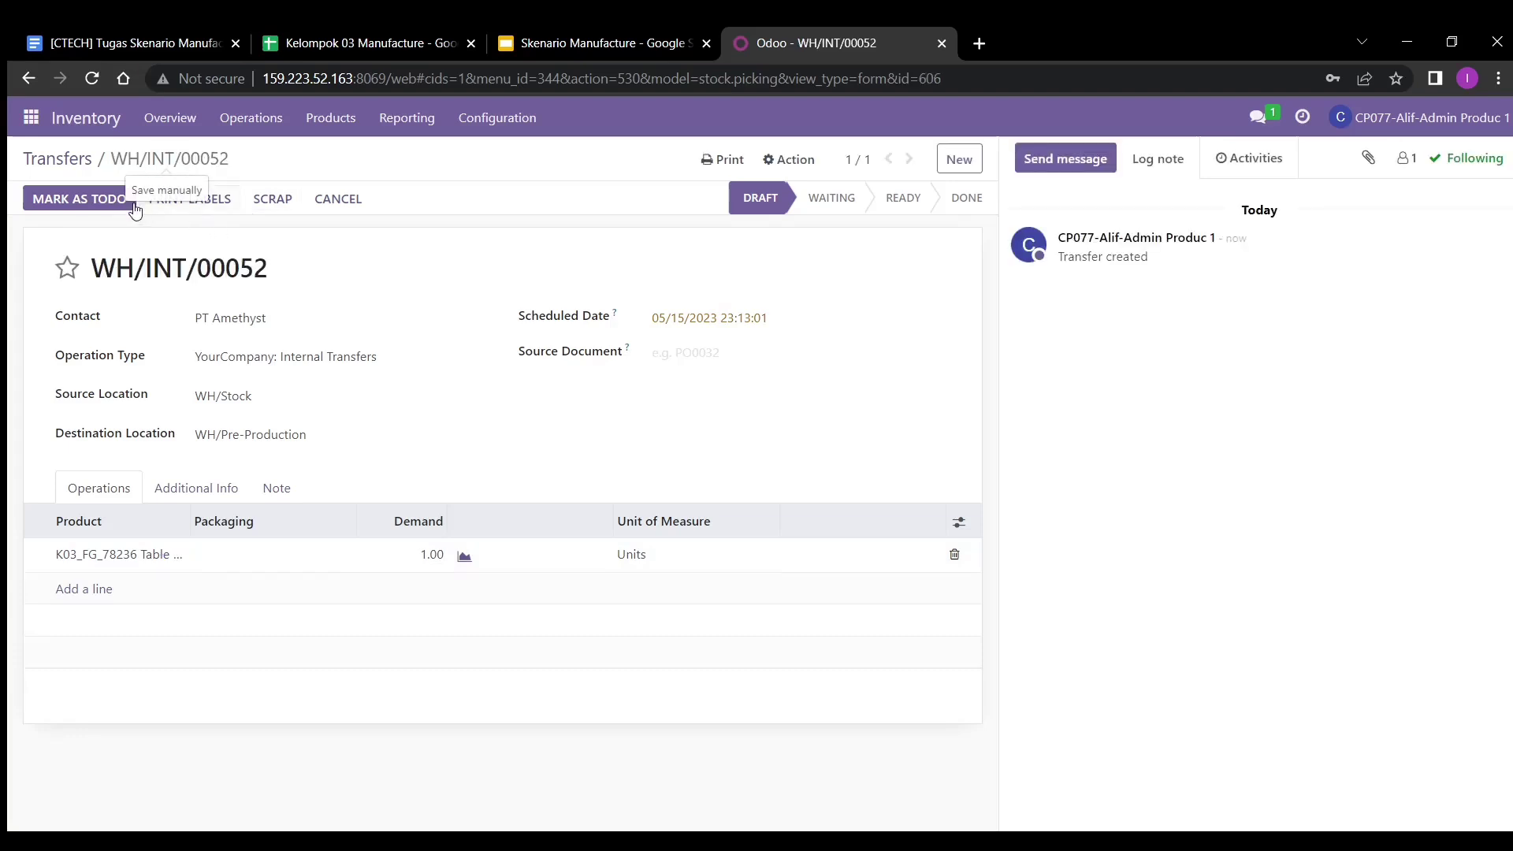
pyautogui.click(107, 202)
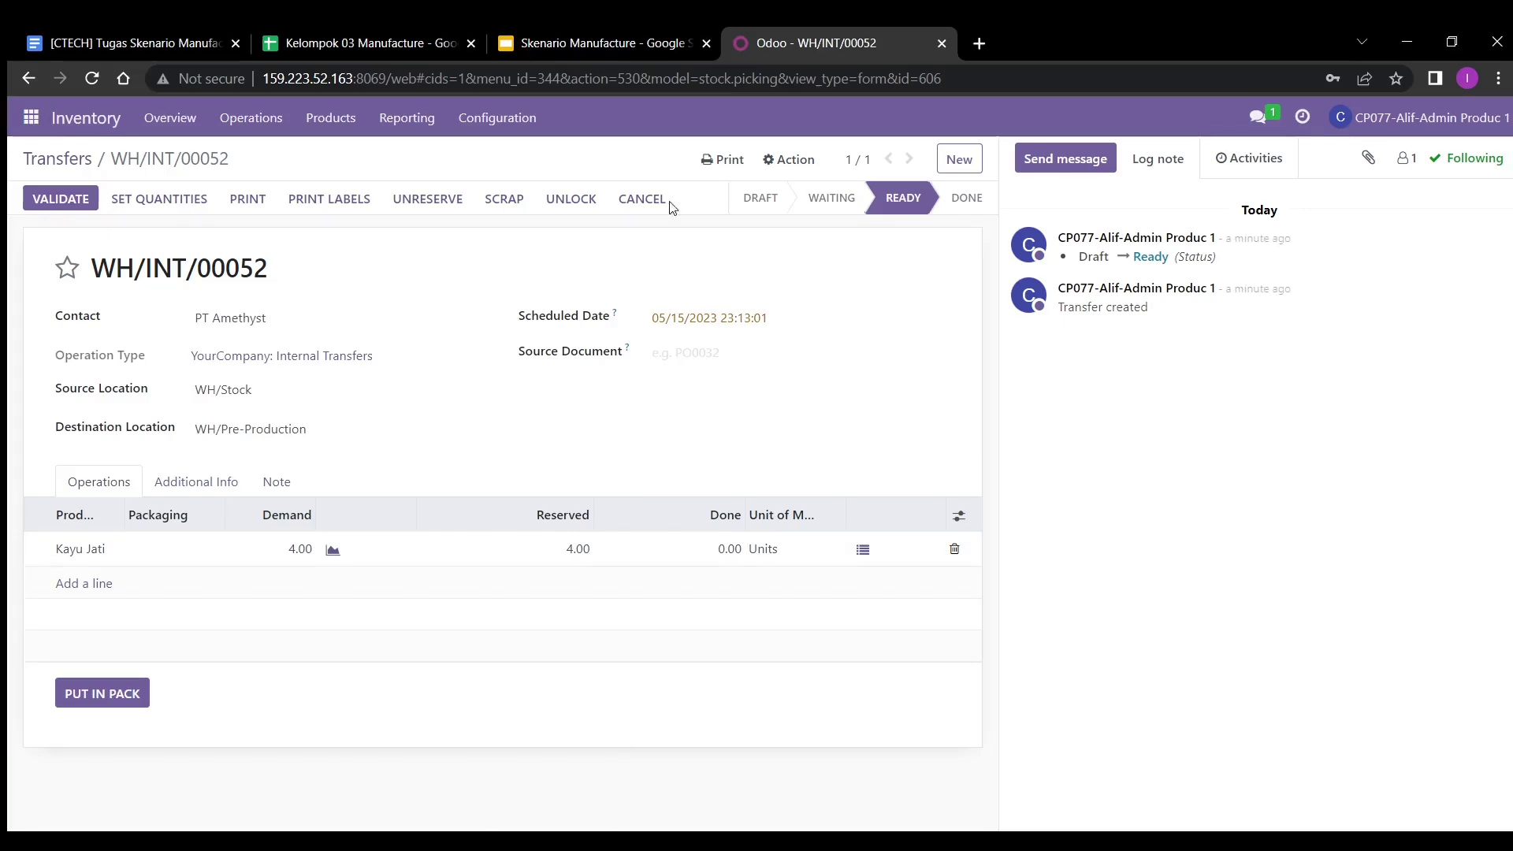
# - Open the YourCompany warehouse under Configuration > Warehouses and show its routes
pyautogui.click(502, 120)
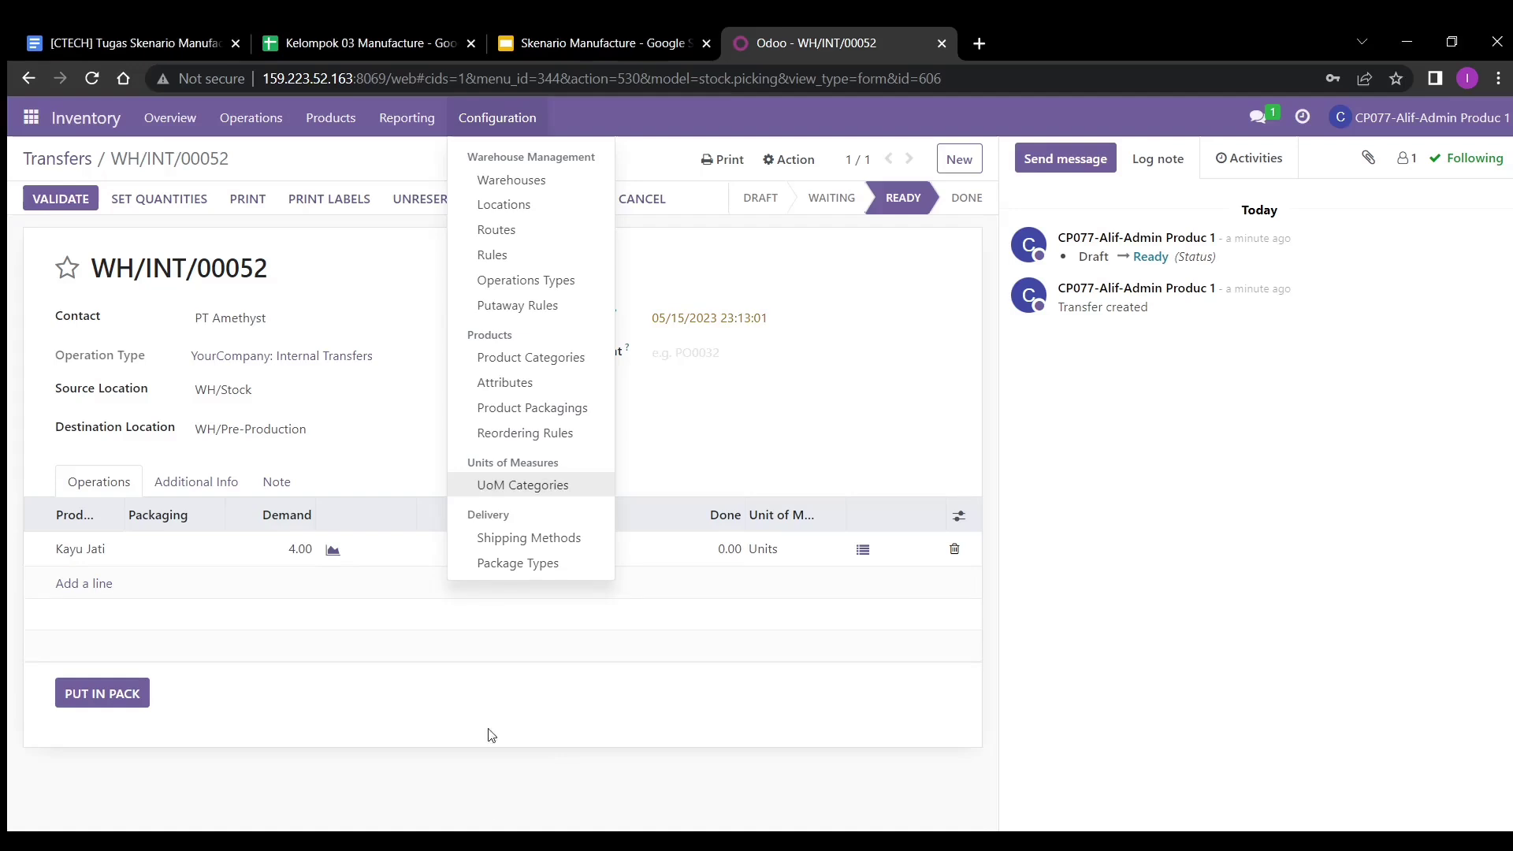
pyautogui.click(539, 178)
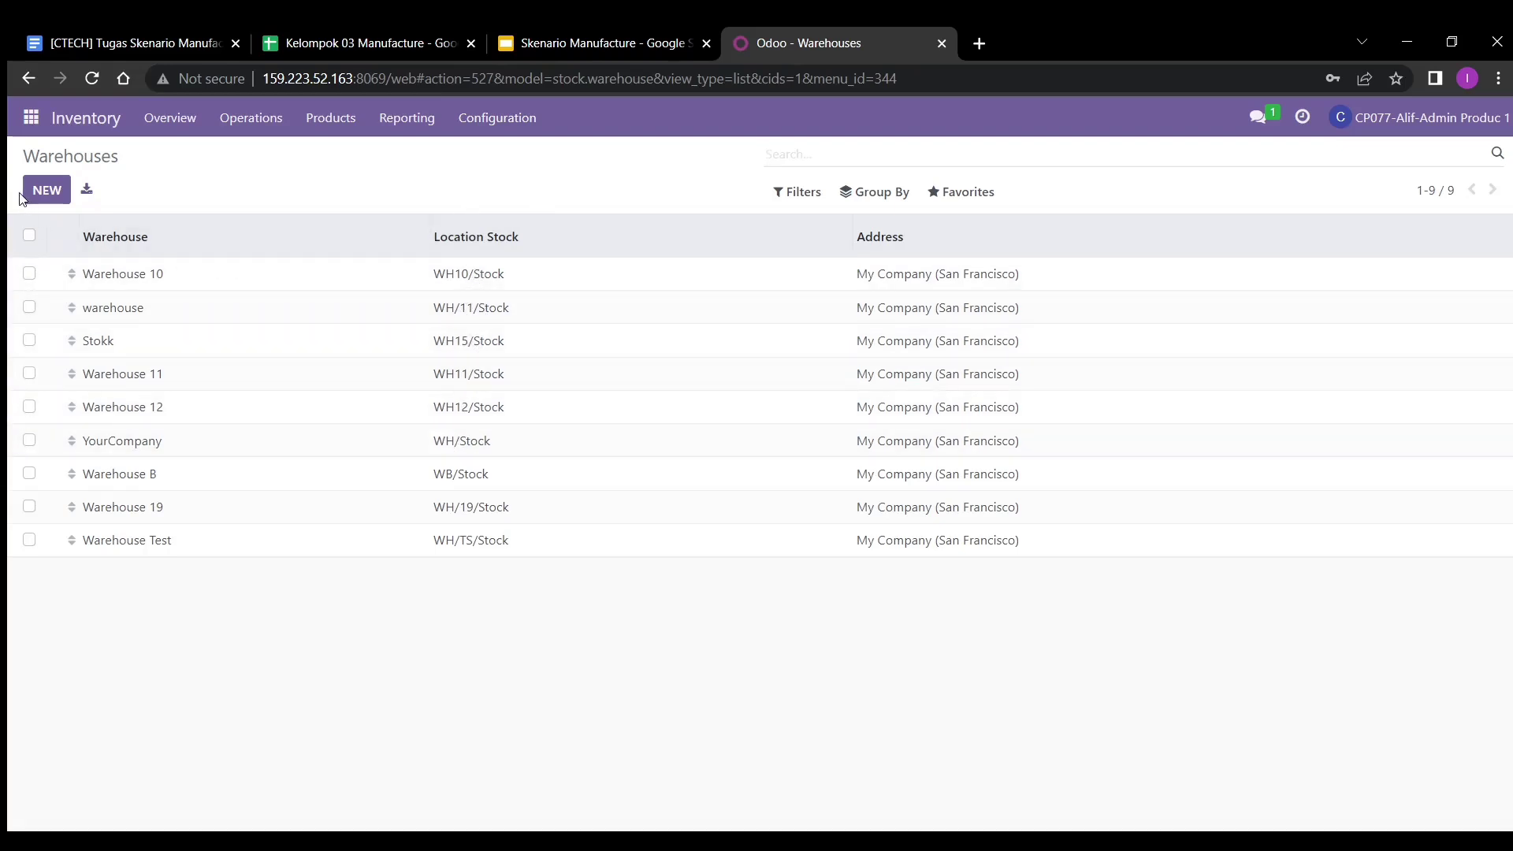
pyautogui.click(244, 447)
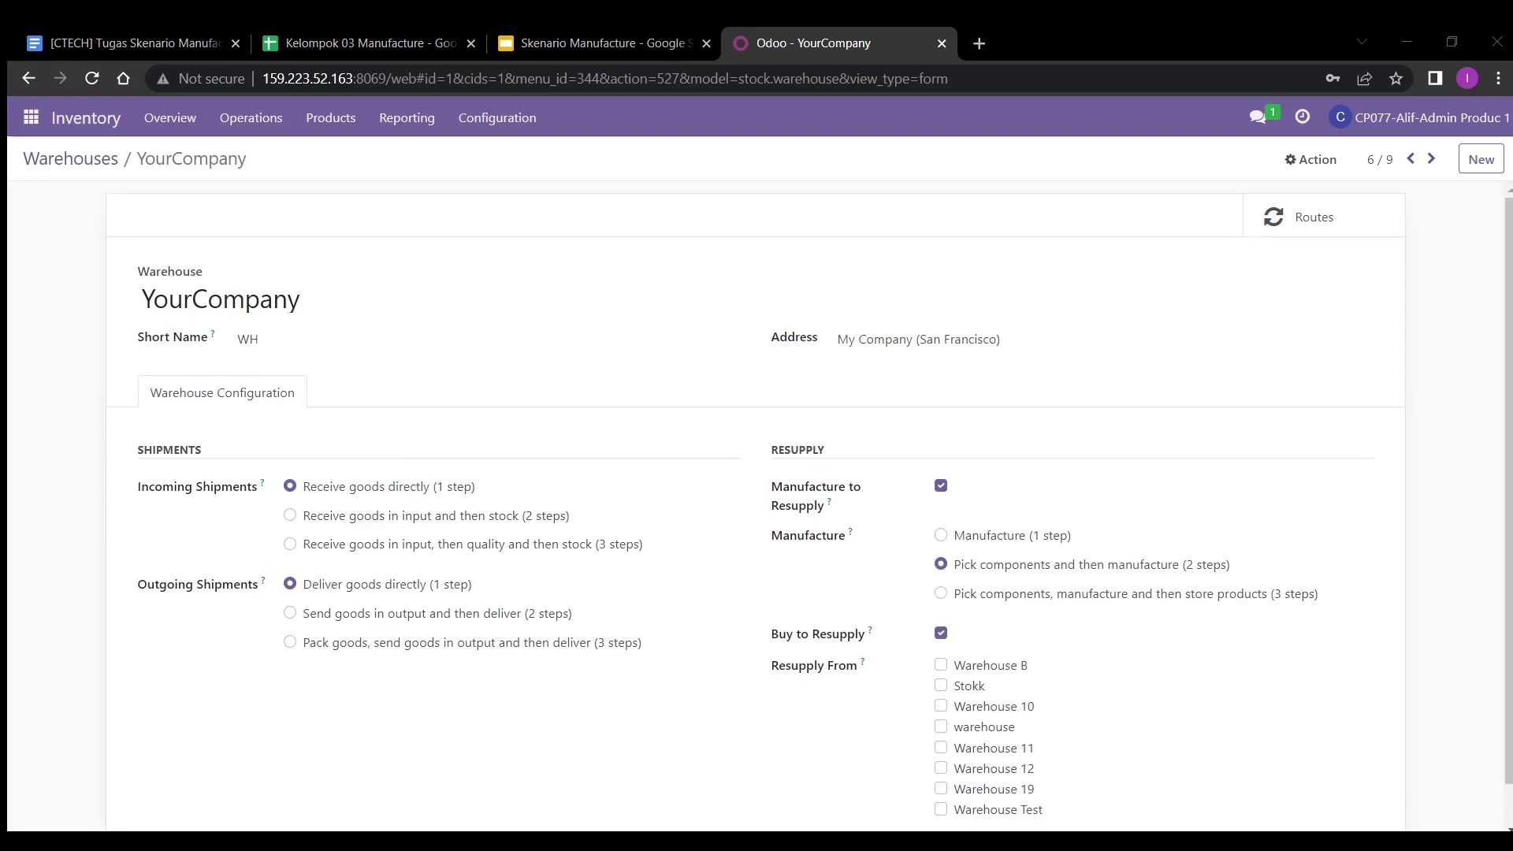
pyautogui.click(1324, 222)
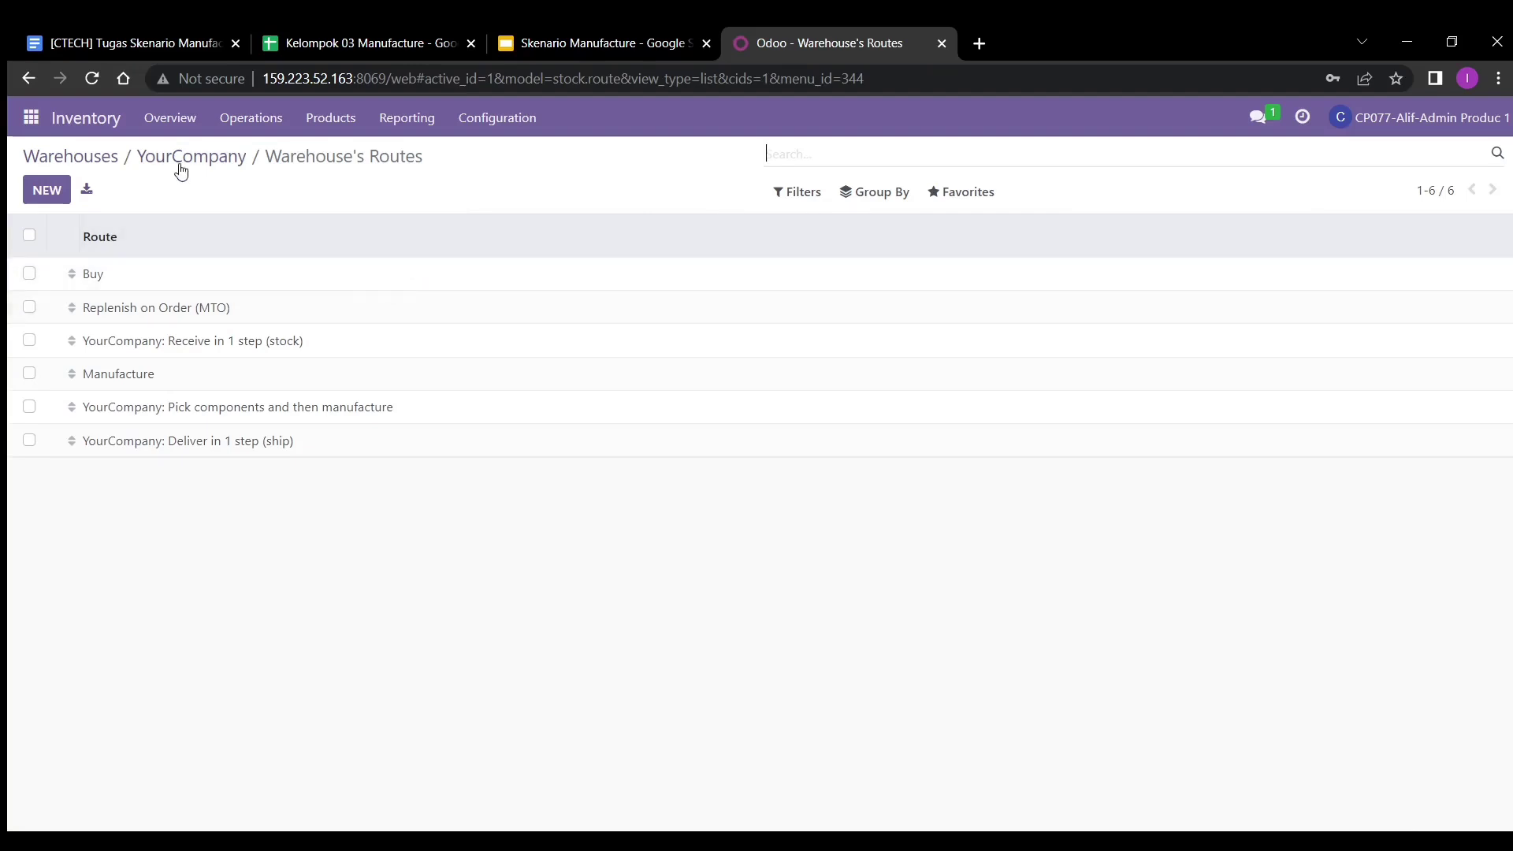
# - Create route MTO with a Make To Order Push To rule using YourCompany: Internal Transfers
pyautogui.click(47, 190)
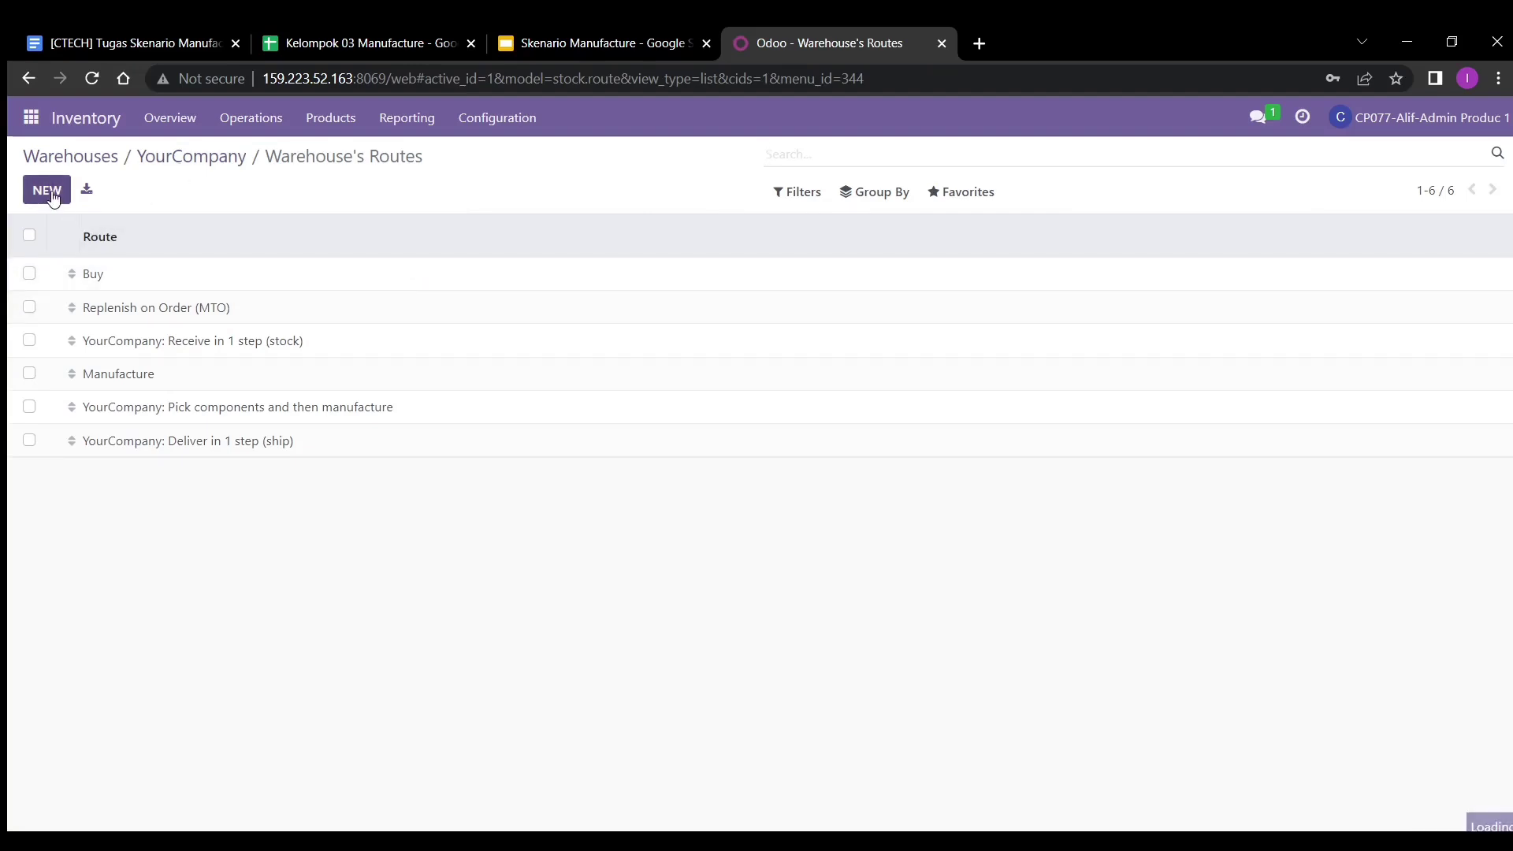
pyautogui.write('MTO')
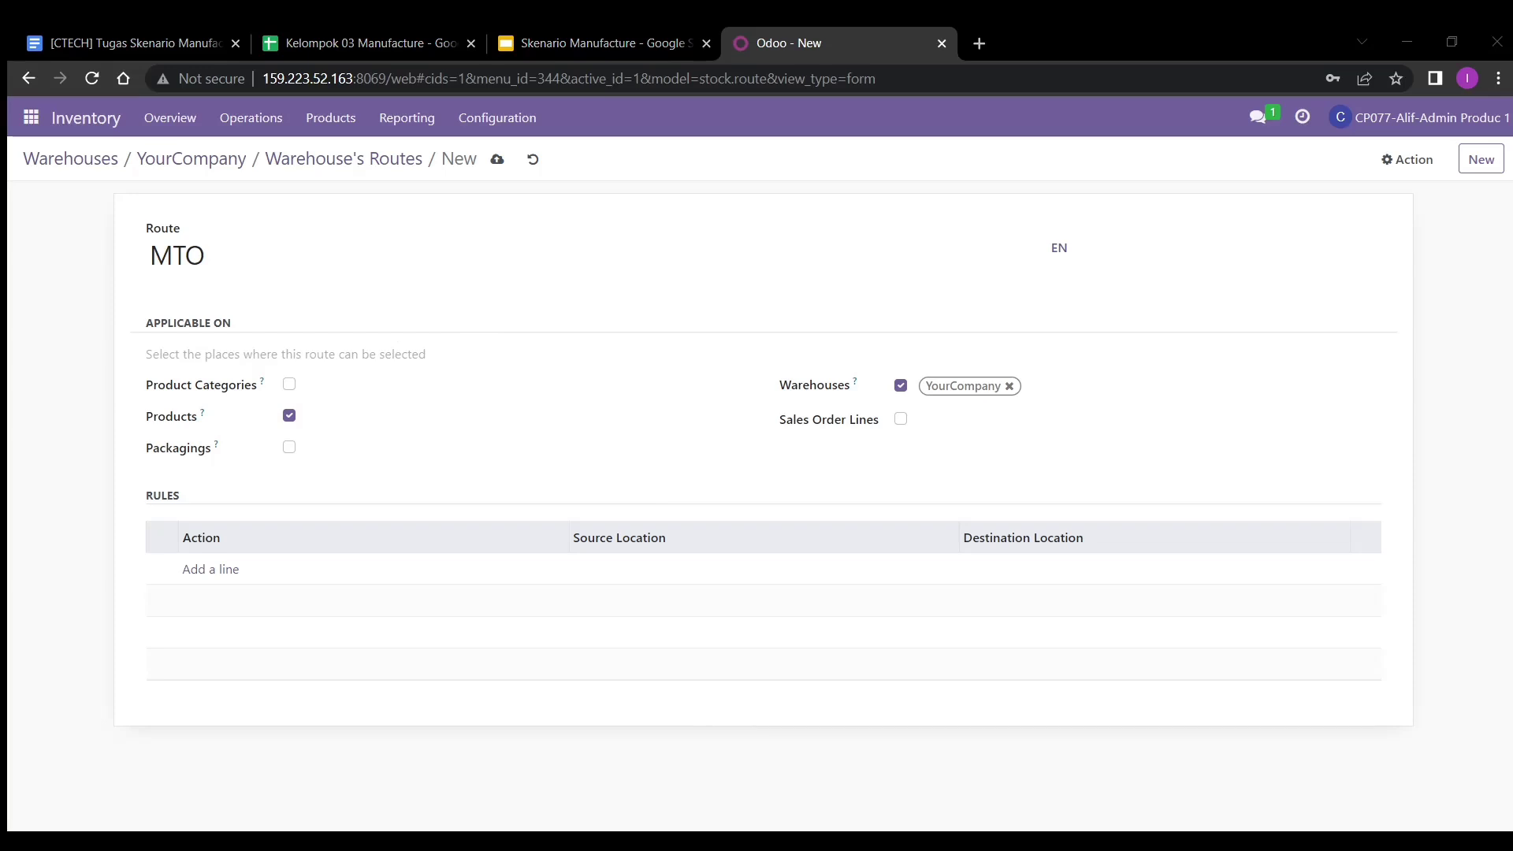
pyautogui.click(227, 569)
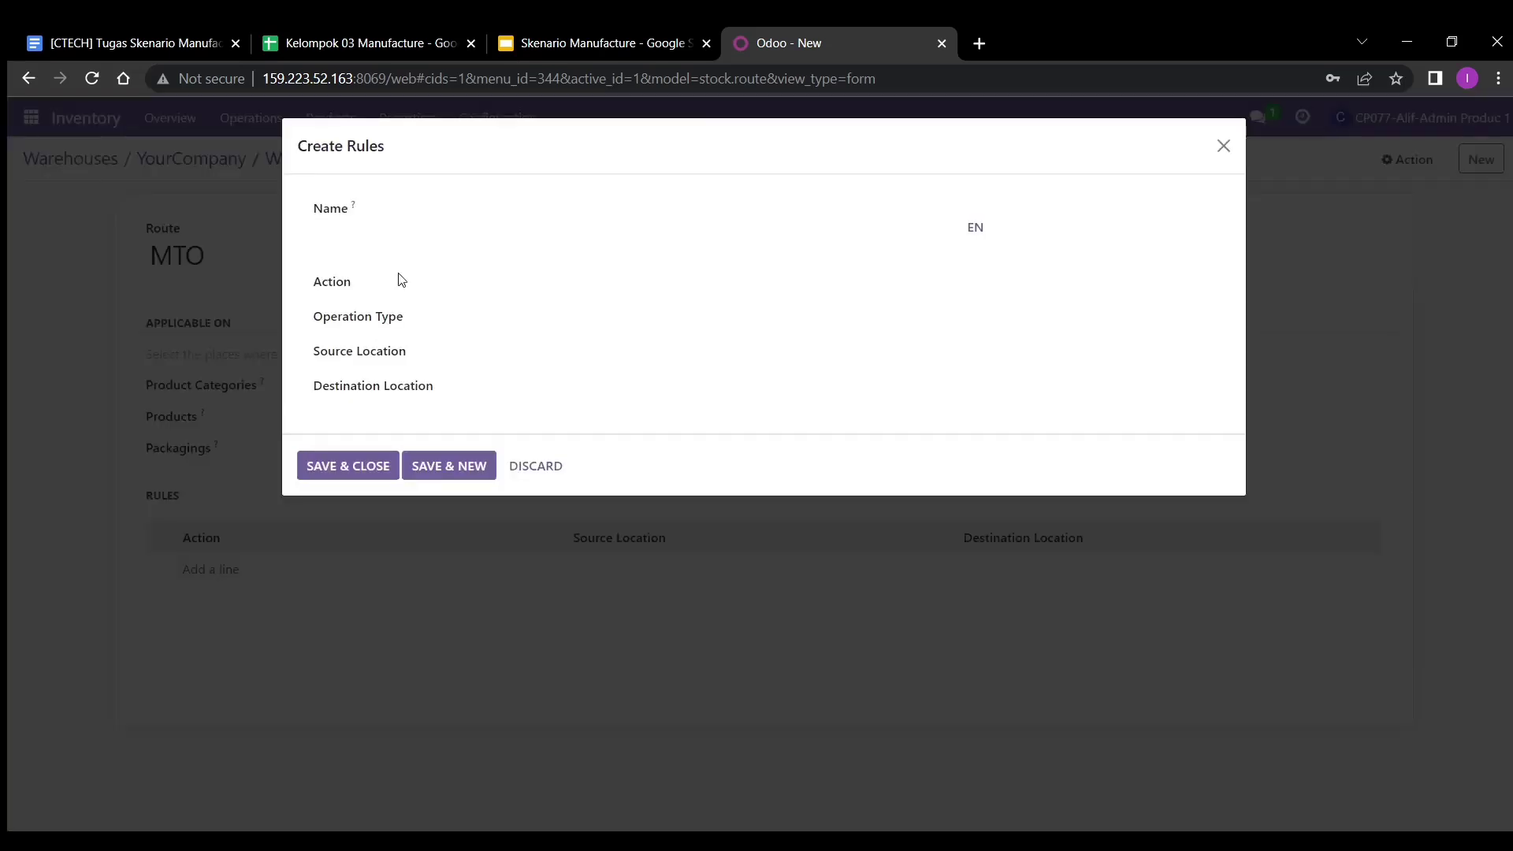
pyautogui.write('Ma')
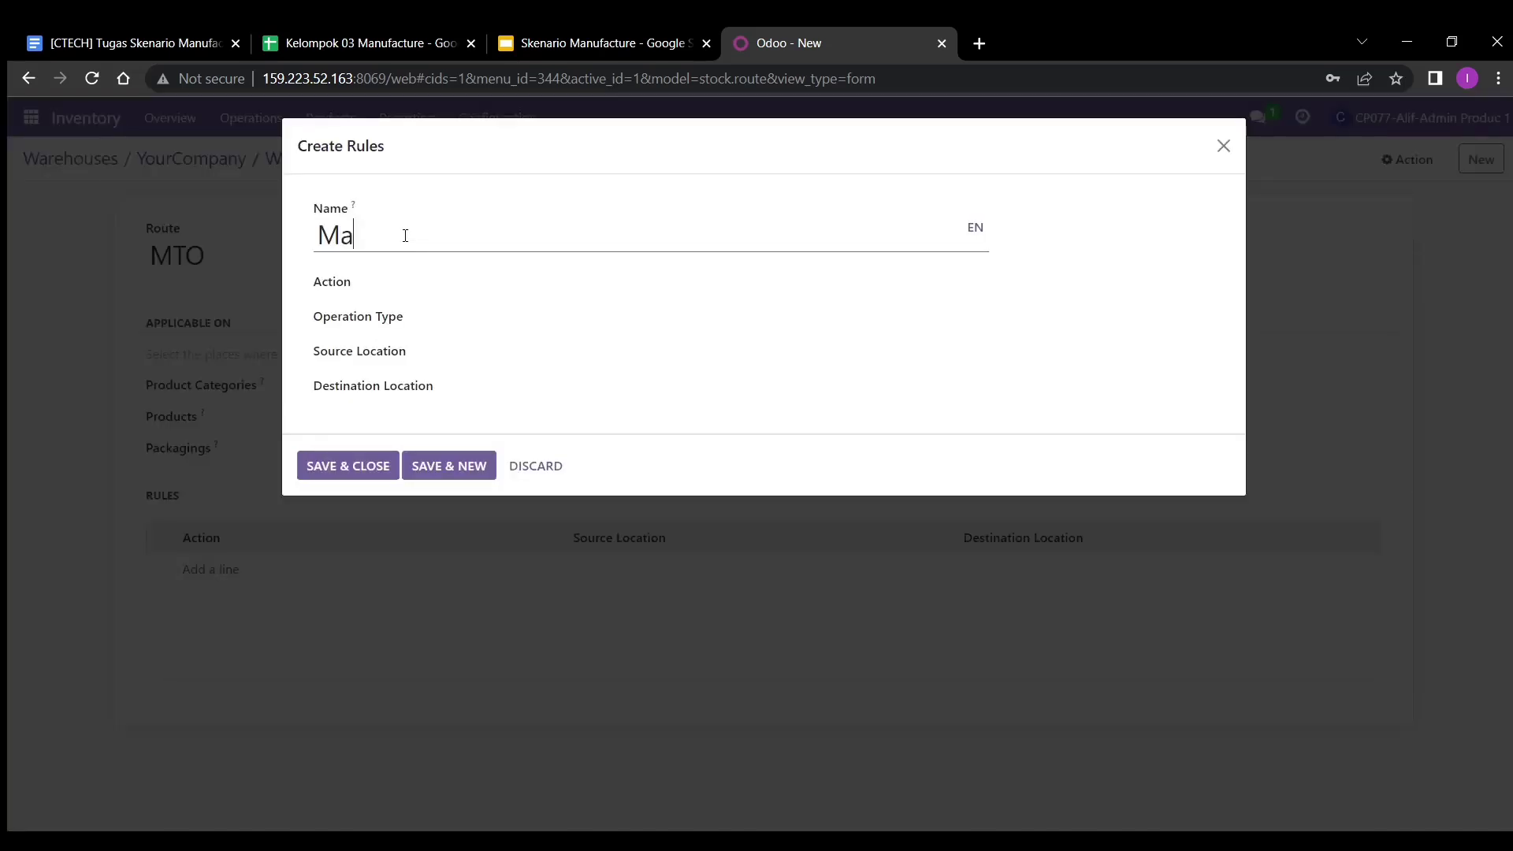
pyautogui.write('ke To Order')
pyautogui.click(453, 282)
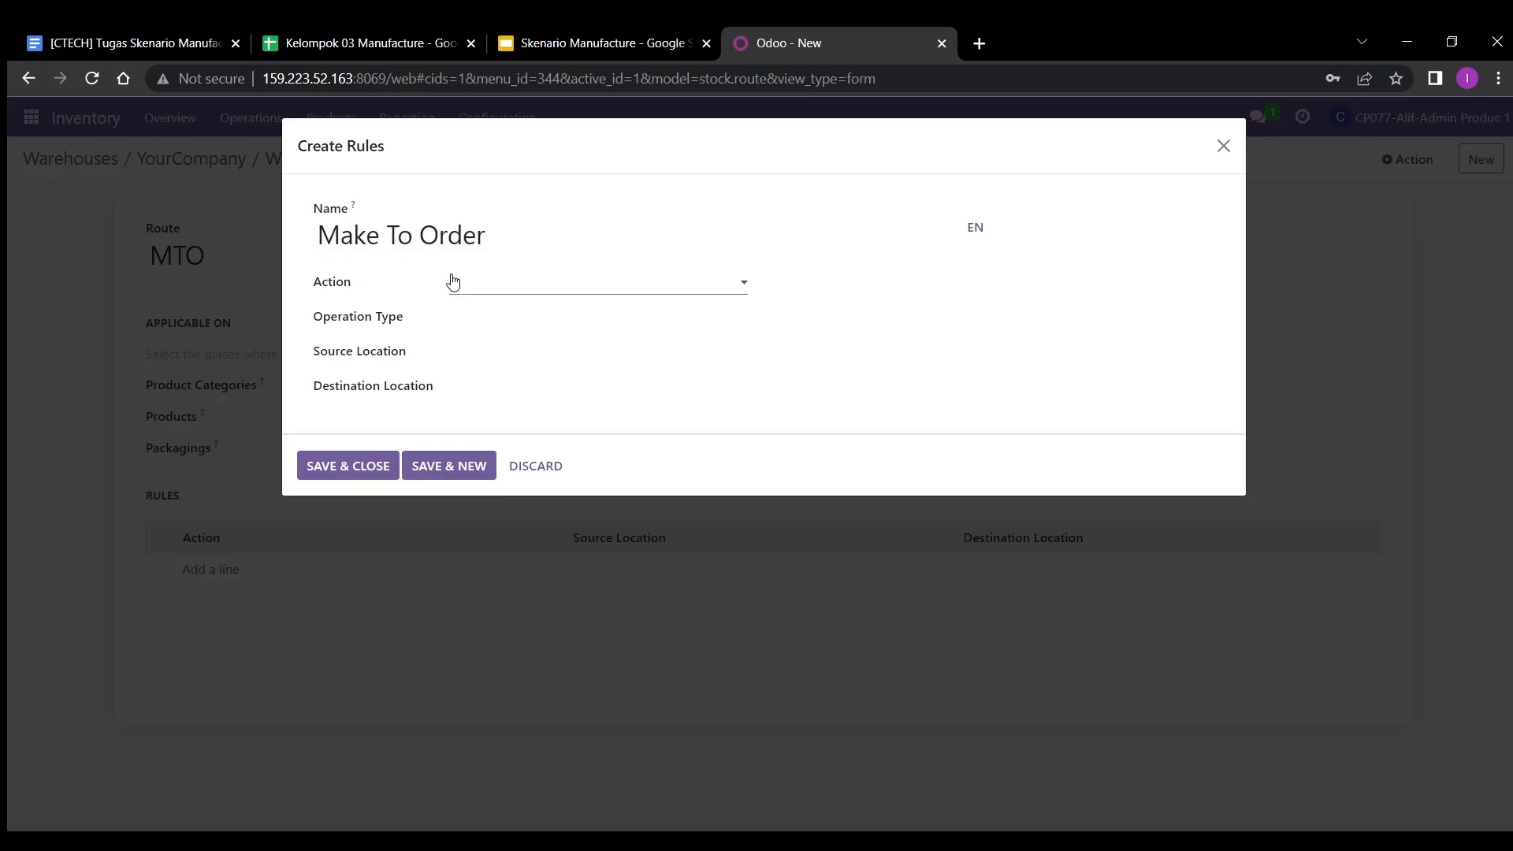
pyautogui.click(483, 330)
pyautogui.click(492, 316)
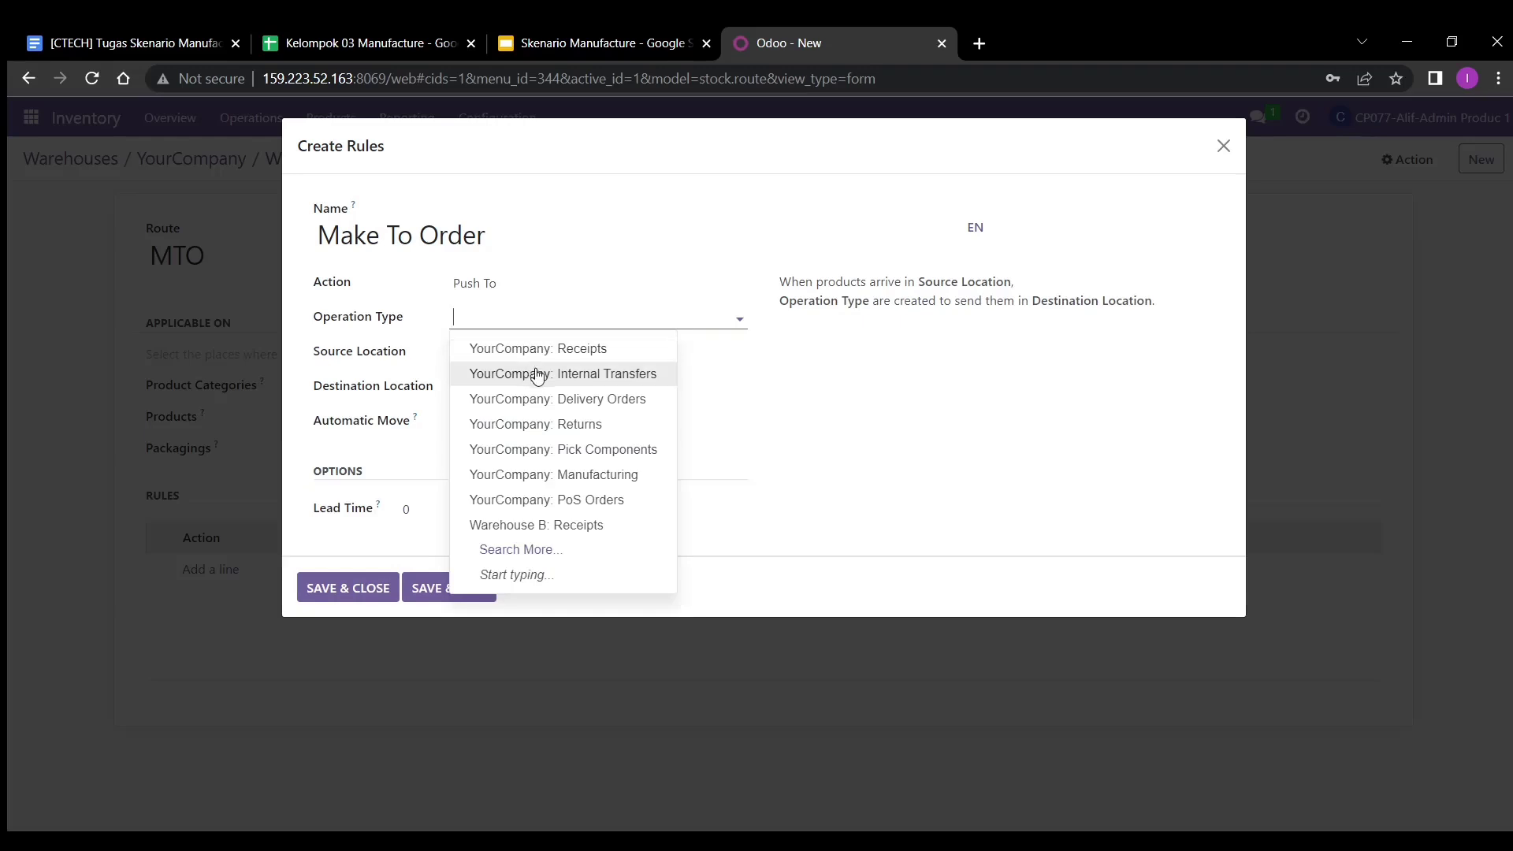
pyautogui.click(536, 374)
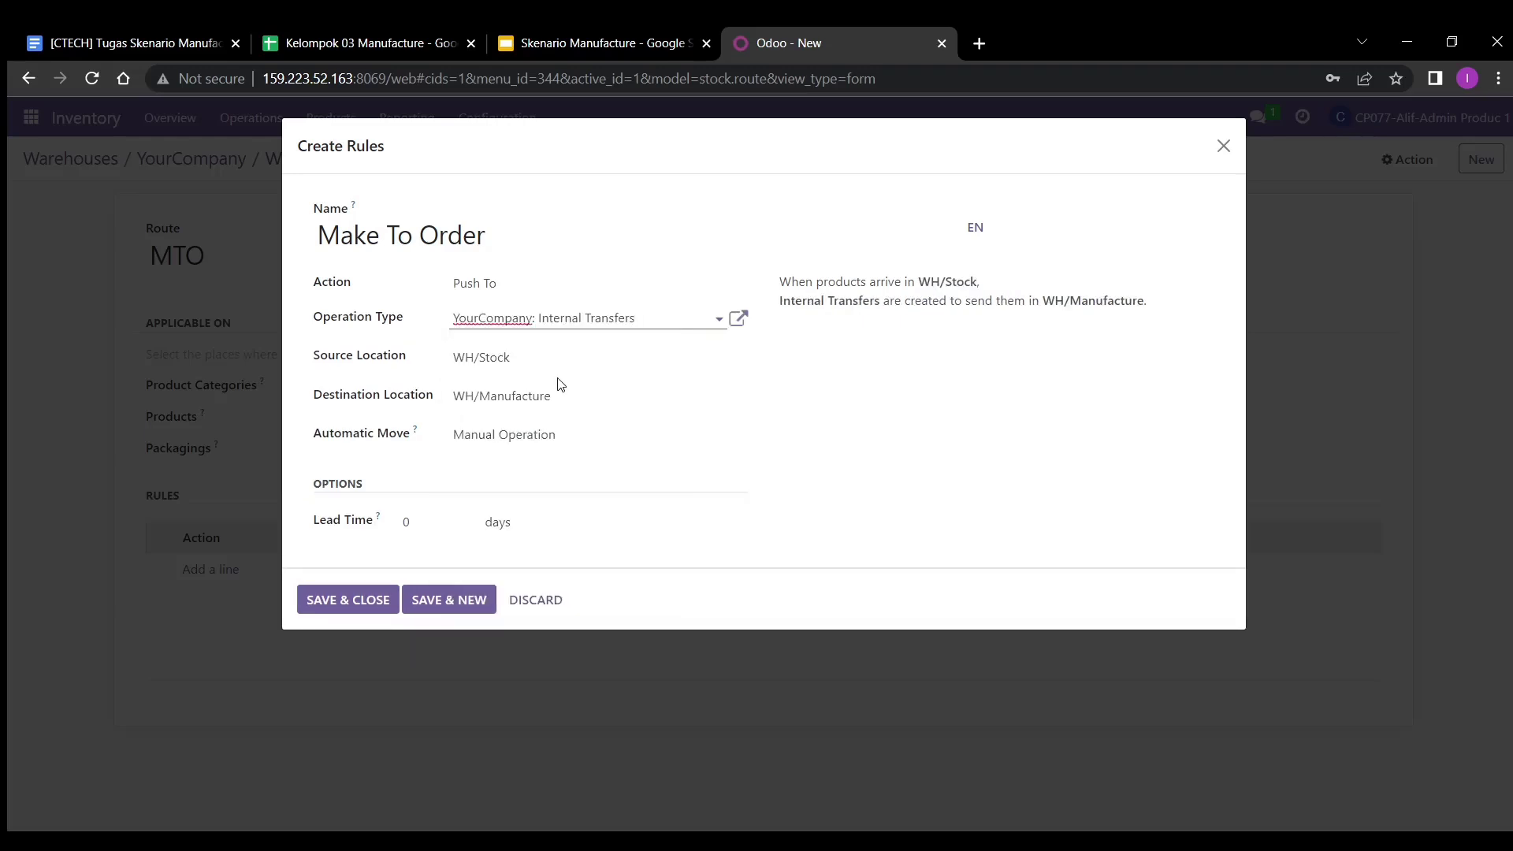
# - Set the rule destination to WH/Pre-Production, save the rule, and save the MTO route
pyautogui.click(564, 392)
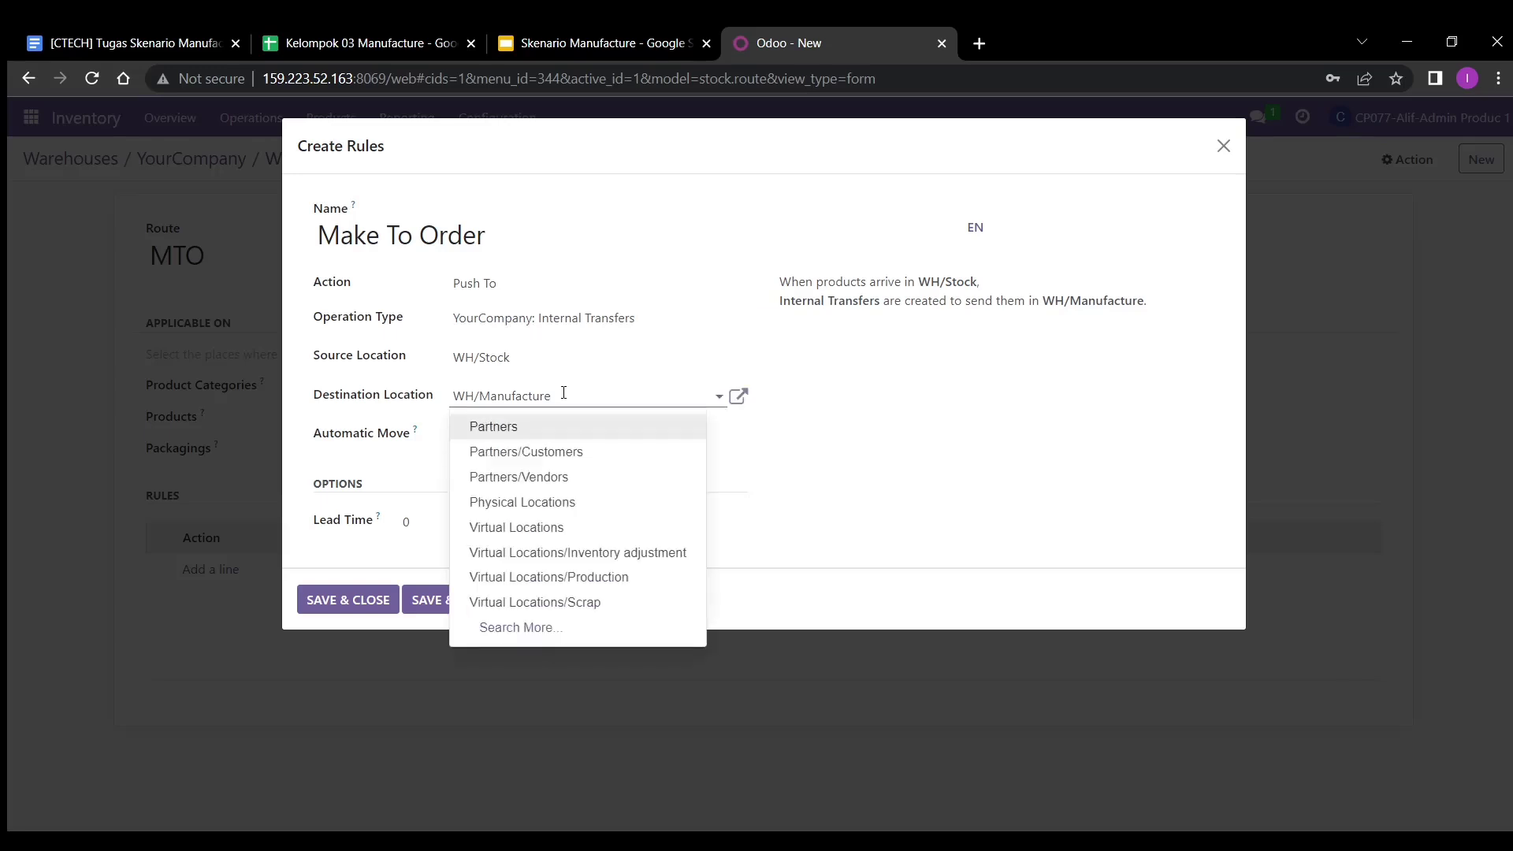
pyautogui.press('BackSpace')
pyautogui.press('BackSpace')
pyautogui.press('BackSpace')
pyautogui.press('BackSpace')
pyautogui.press('BackSpace')
pyautogui.press('BackSpace')
pyautogui.press('BackSpace')
pyautogui.press('BackSpace')
pyautogui.press('BackSpace')
pyautogui.press('BackSpace')
pyautogui.write('pre')
pyautogui.click(562, 426)
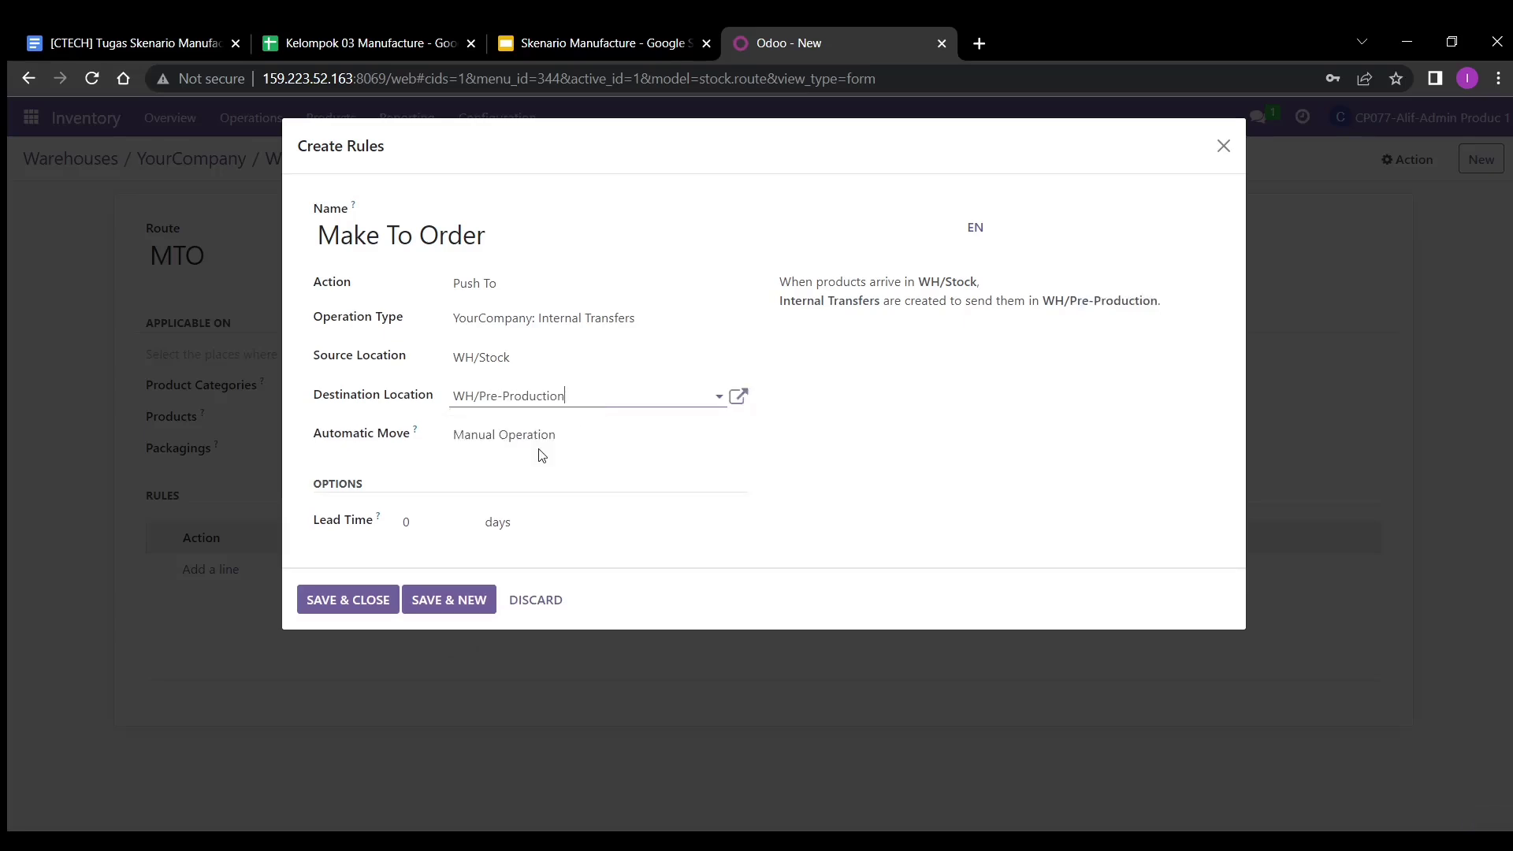
pyautogui.click(363, 600)
pyautogui.click(370, 467)
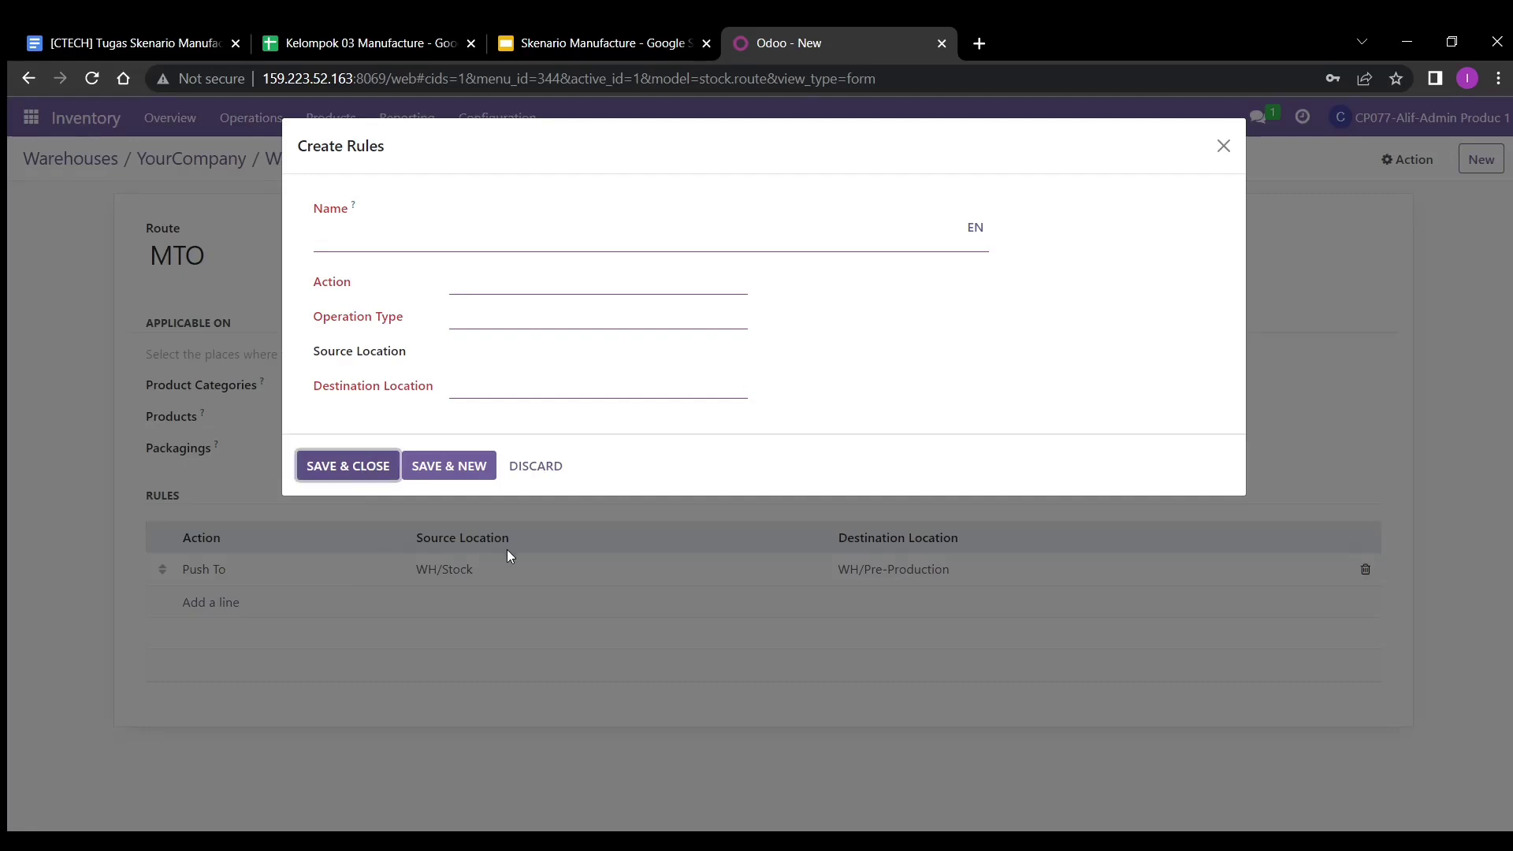
pyautogui.click(386, 466)
pyautogui.hotkey('alt', 'Tab')
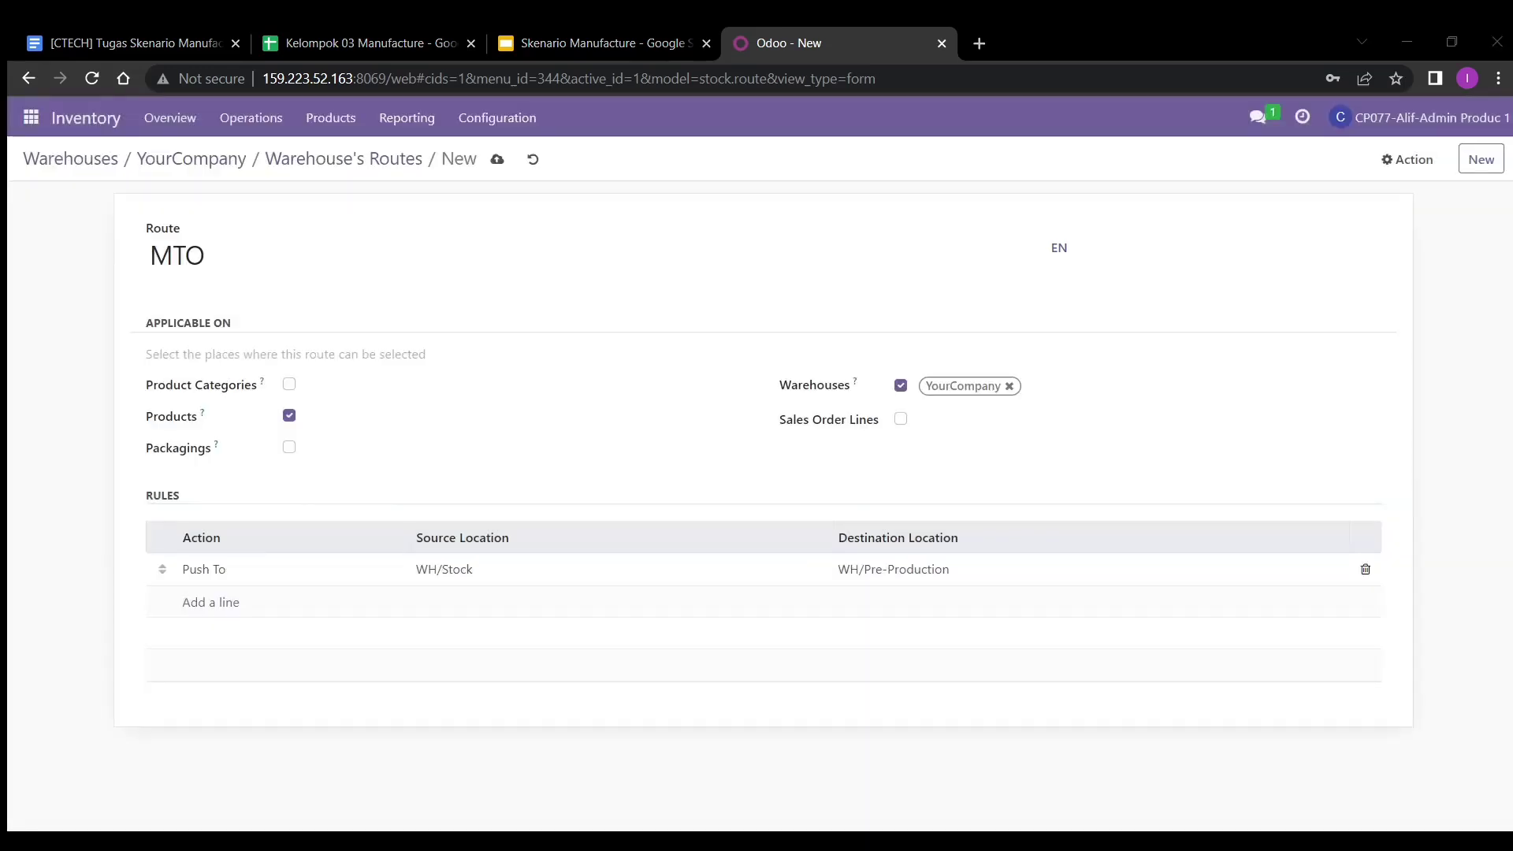
pyautogui.hotkey('alt', 'Tab')
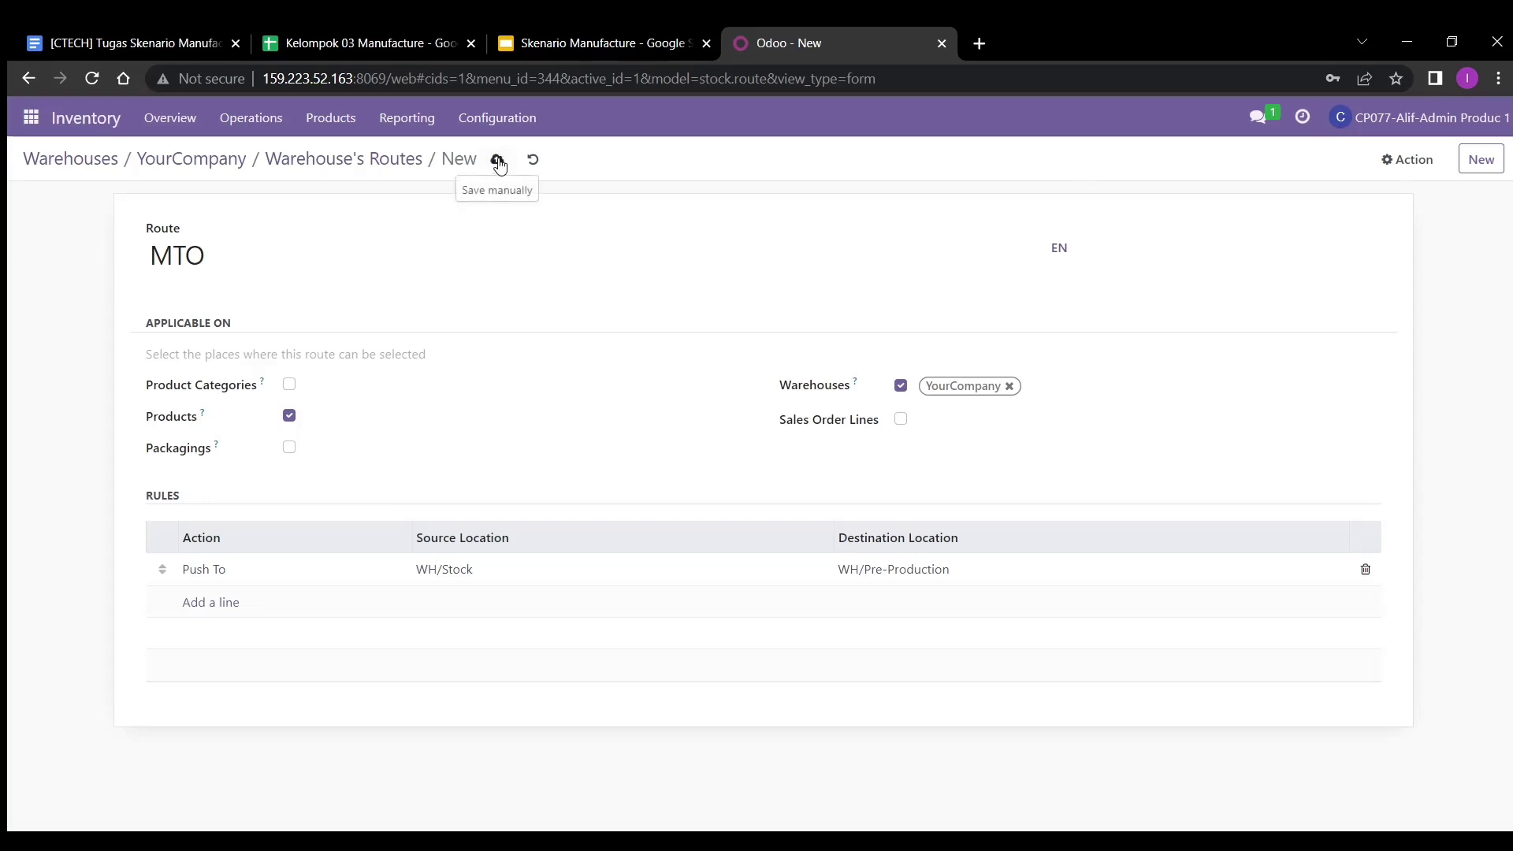
pyautogui.click(498, 161)
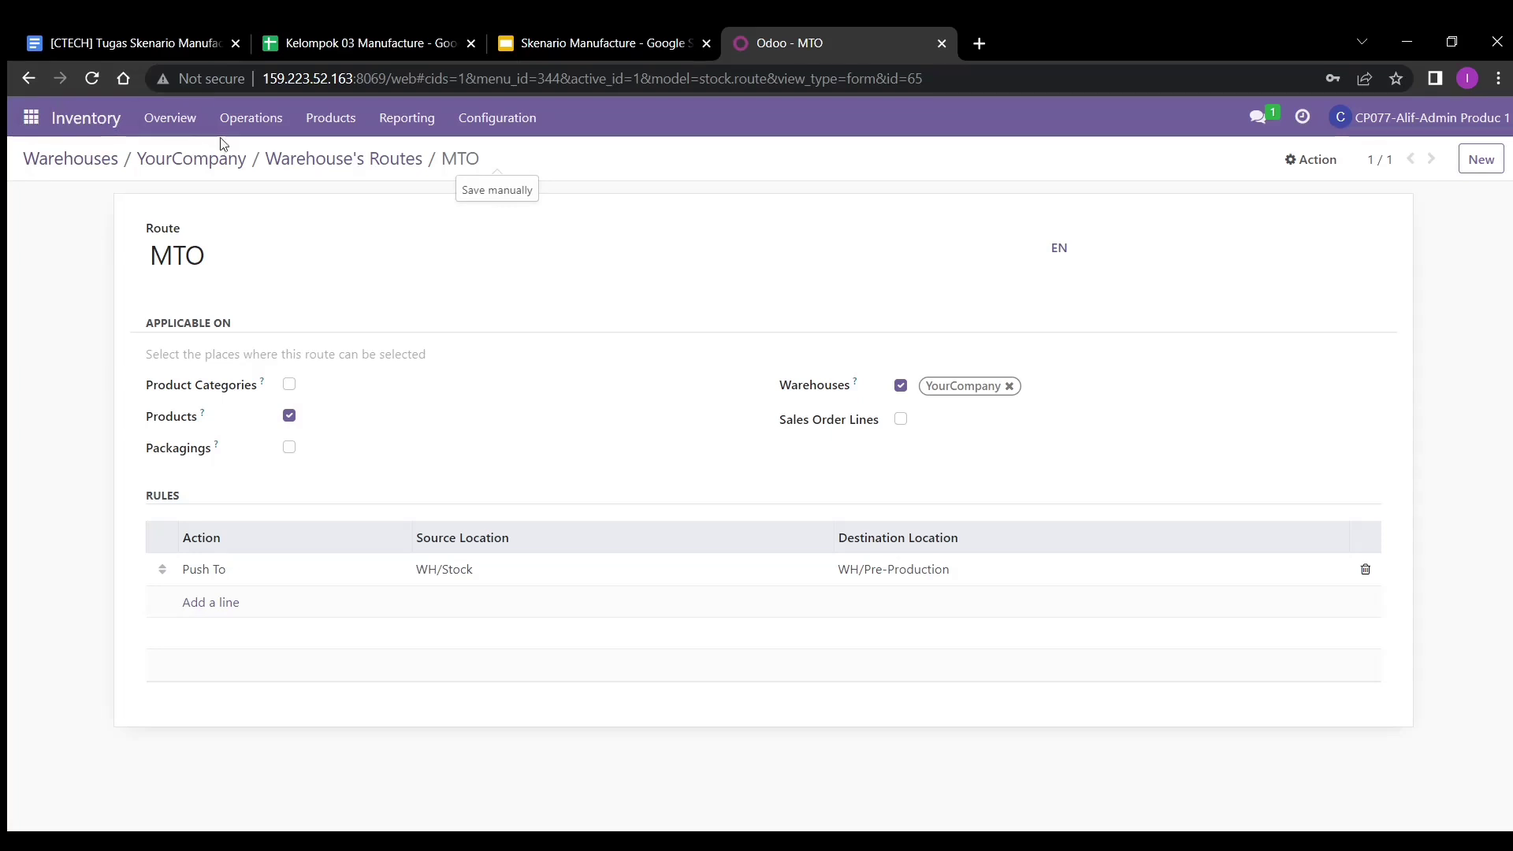
# - Start a new product named K032_78236_Table Kit
pyautogui.click(331, 118)
pyautogui.click(350, 155)
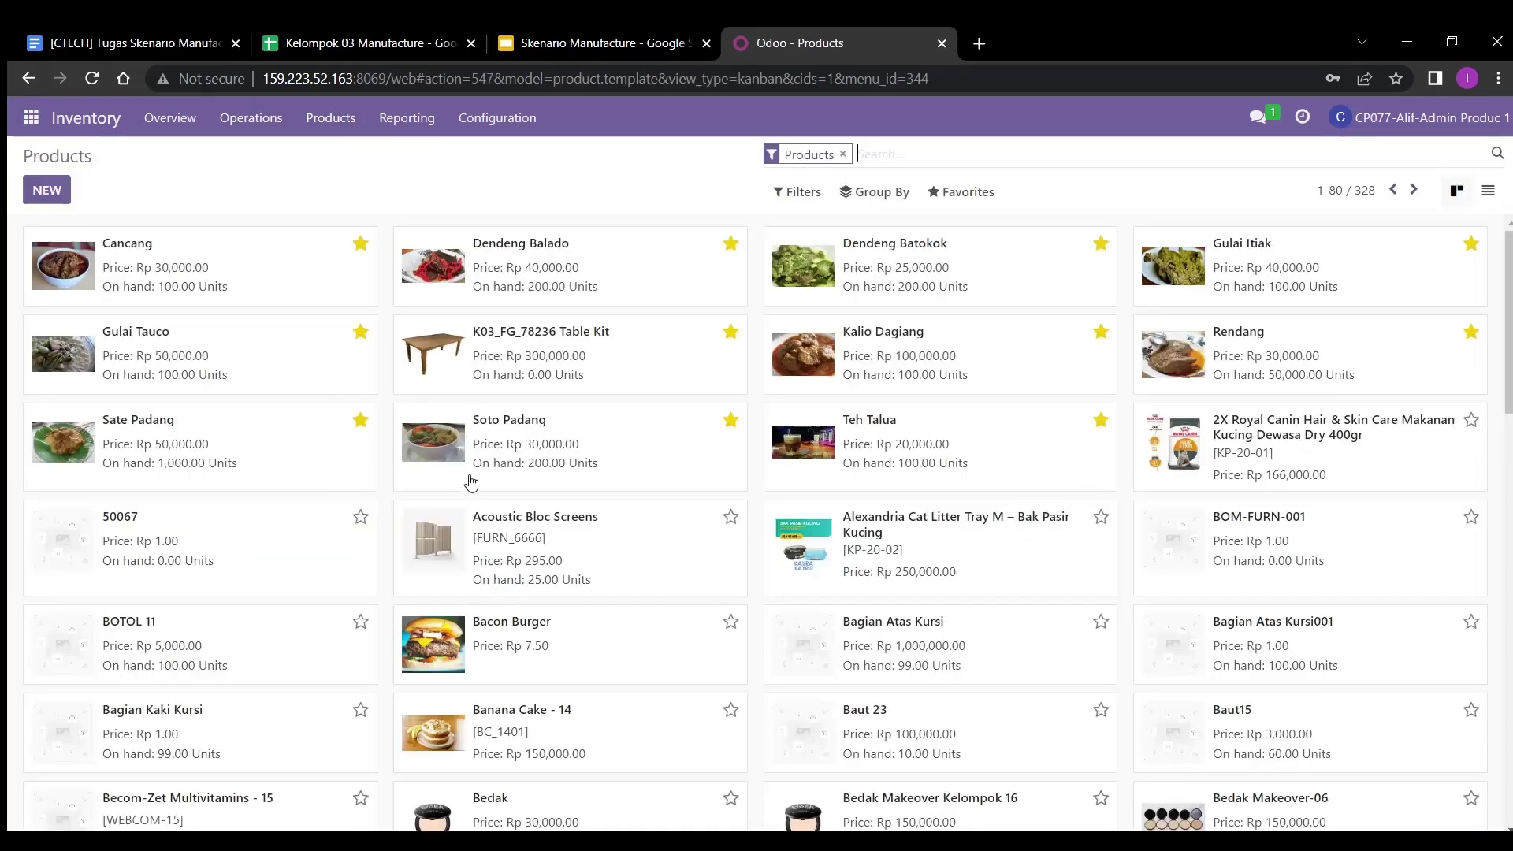
pyautogui.scroll(-7, 678, 560)
pyautogui.scroll(7, 678, 560)
pyautogui.click(47, 191)
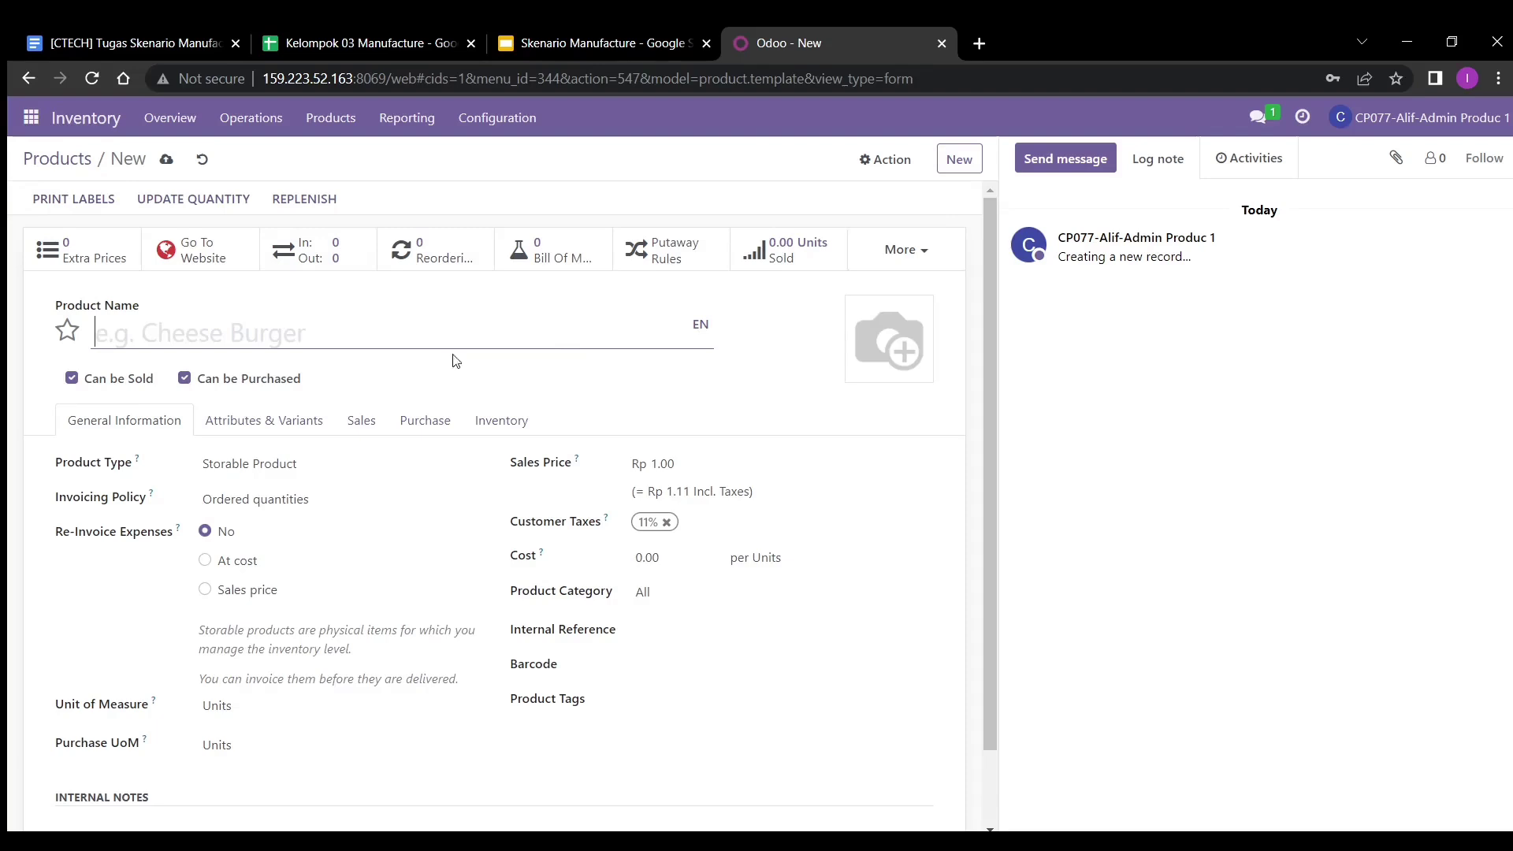
pyautogui.hotkey('alt', 'Tab')
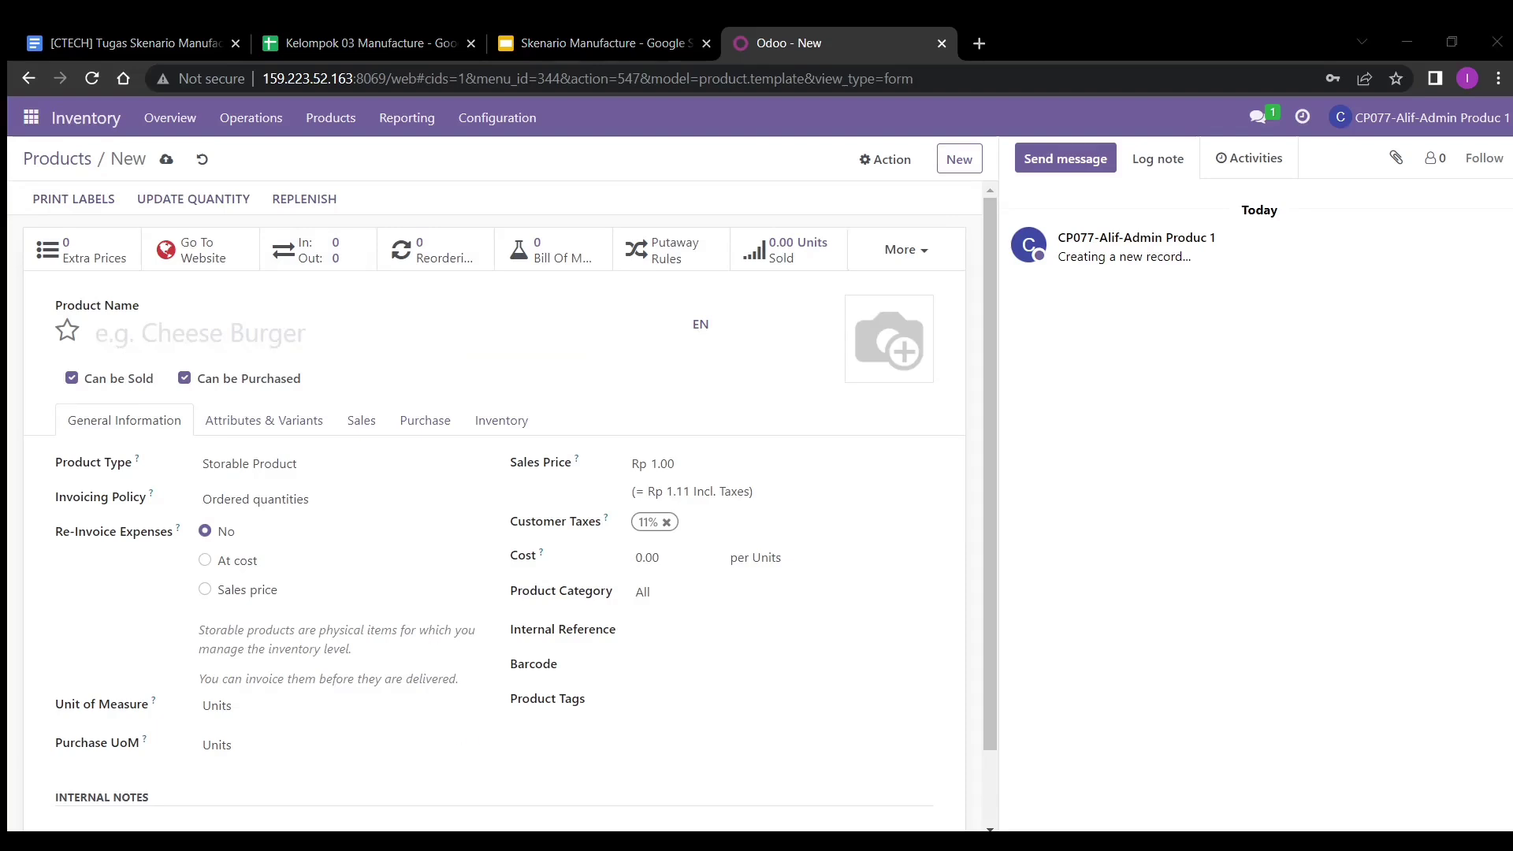
pyautogui.hotkey('alt', 'Tab')
pyautogui.write('K')
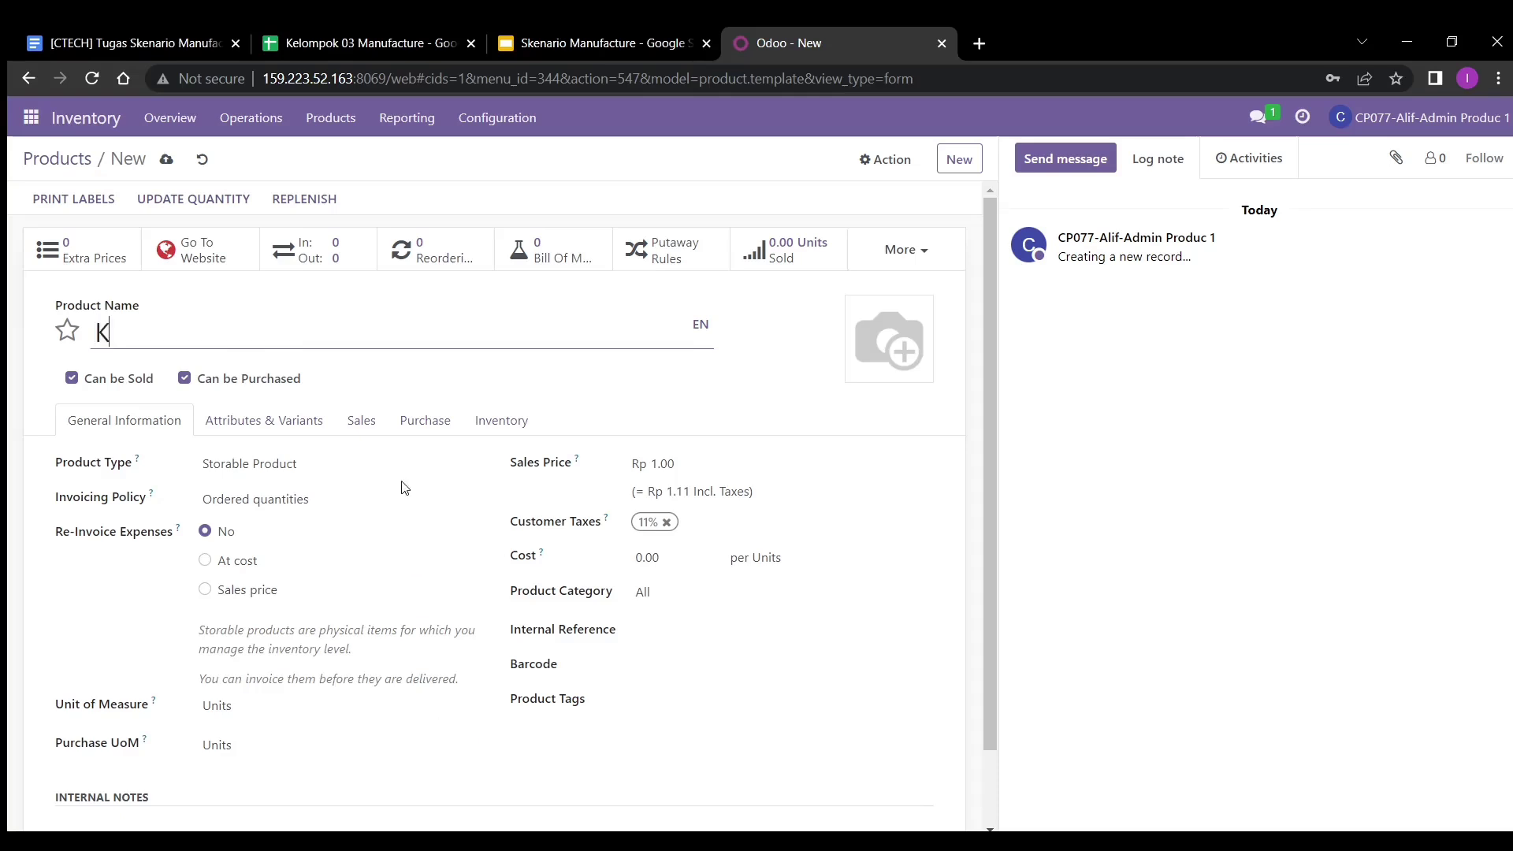
pyautogui.write('032_78236_Tabel')
pyautogui.press('BackSpace')
pyautogui.press('BackSpace')
pyautogui.write('le')
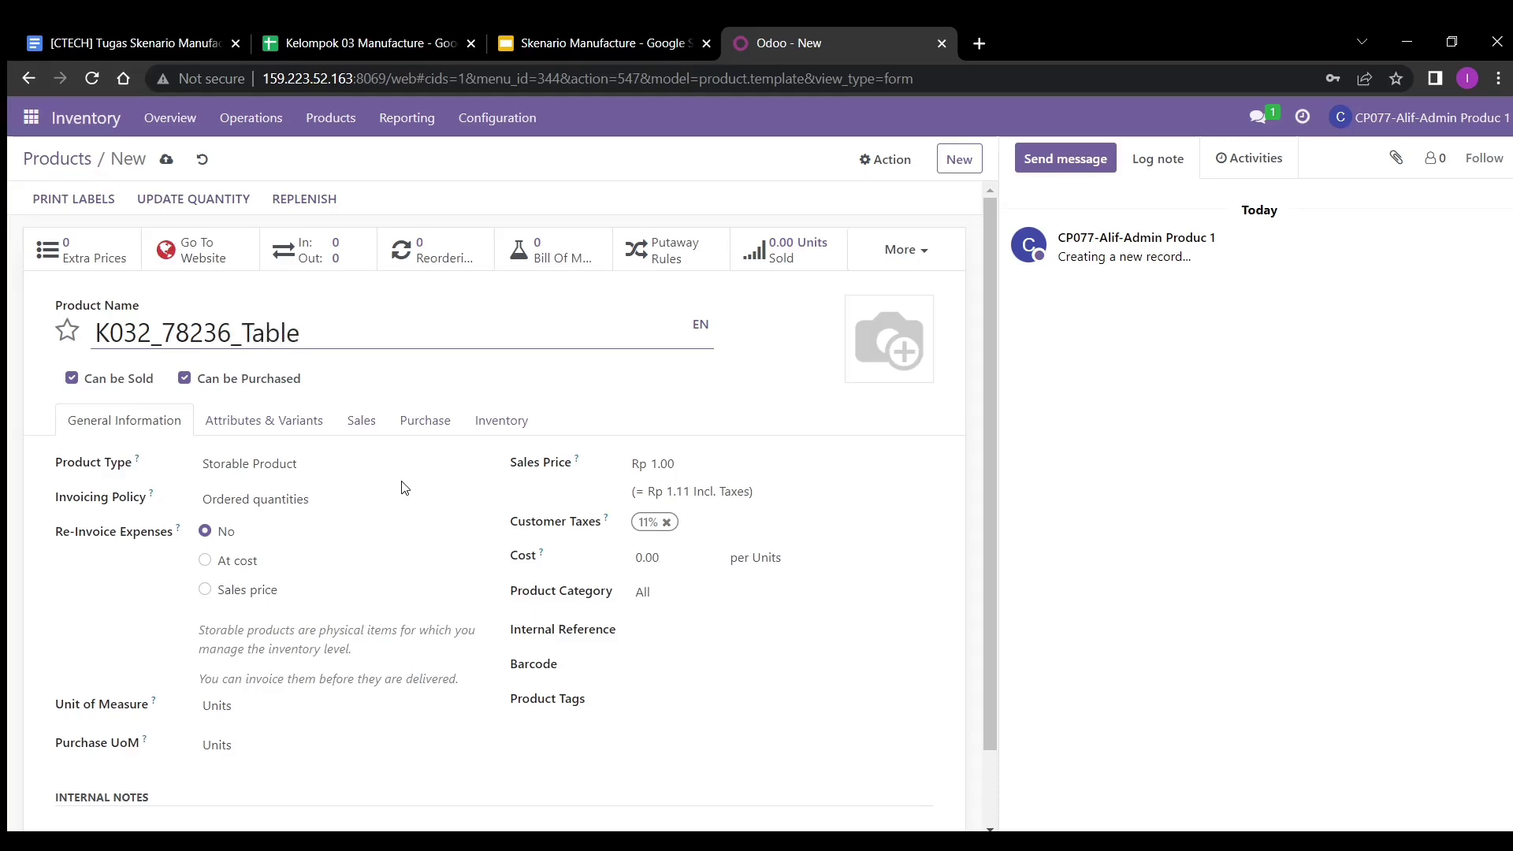
pyautogui.write(' KIT')
pyautogui.press('BackSpace')
pyautogui.press('BackSpace')
pyautogui.write('it')
# - Attach the table photo and switch the product's route from Buy to MTO
pyautogui.click(892, 369)
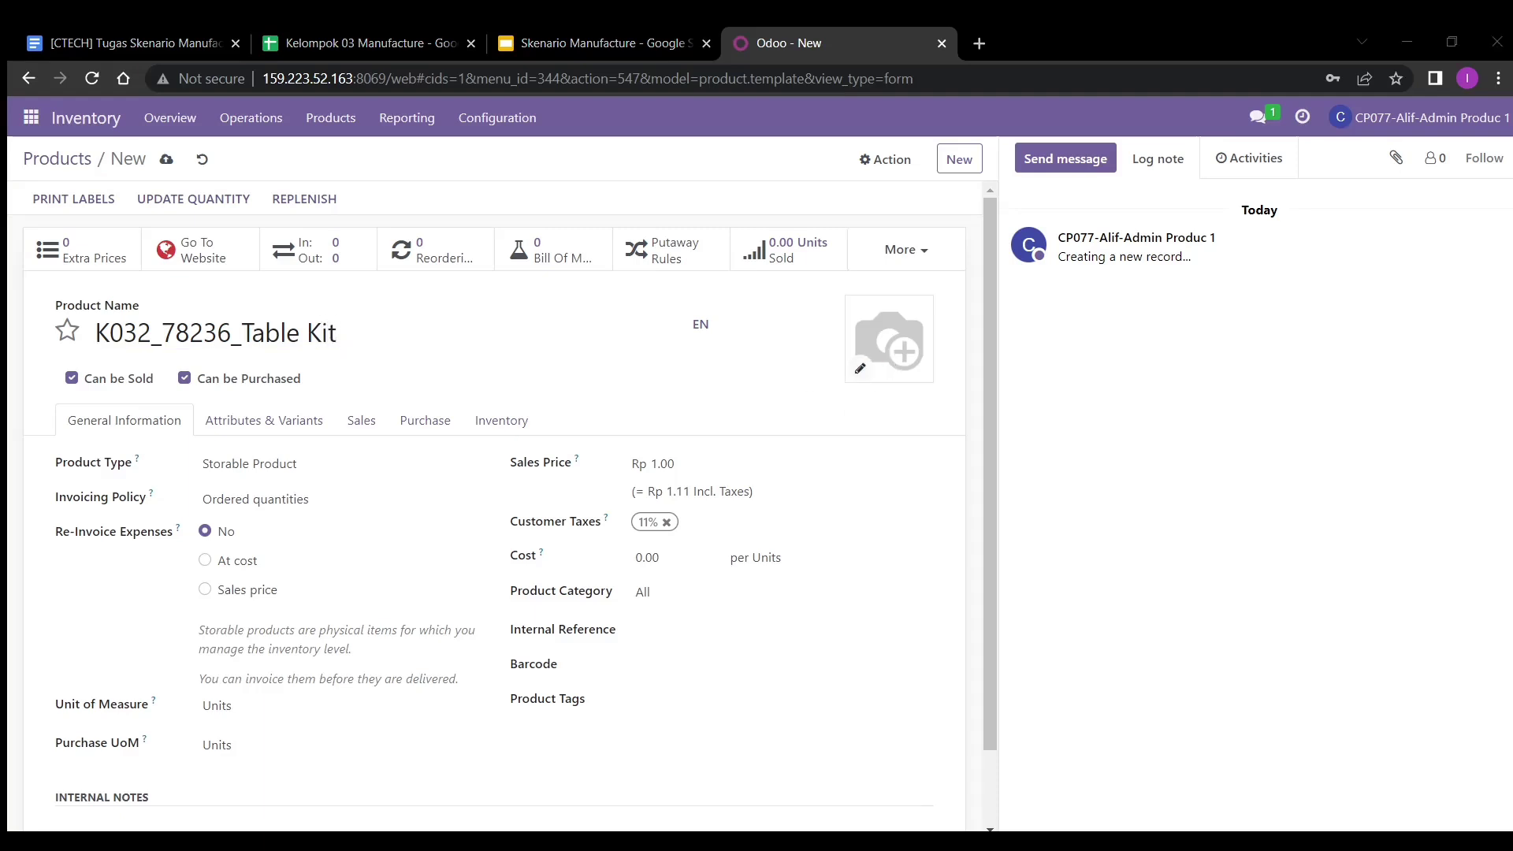
pyautogui.doubleClick(472, 189)
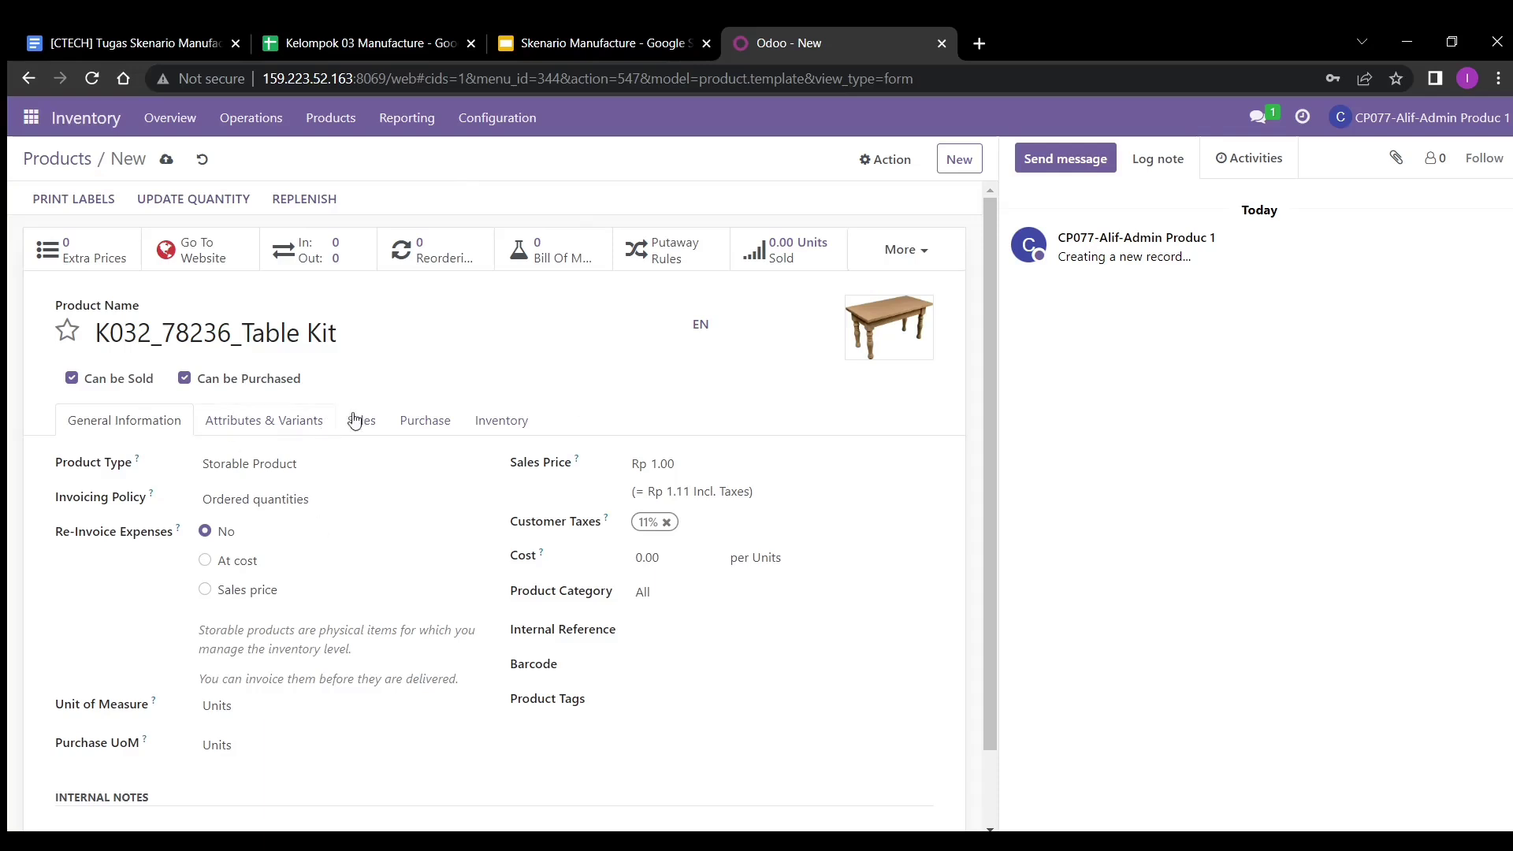
pyautogui.click(500, 424)
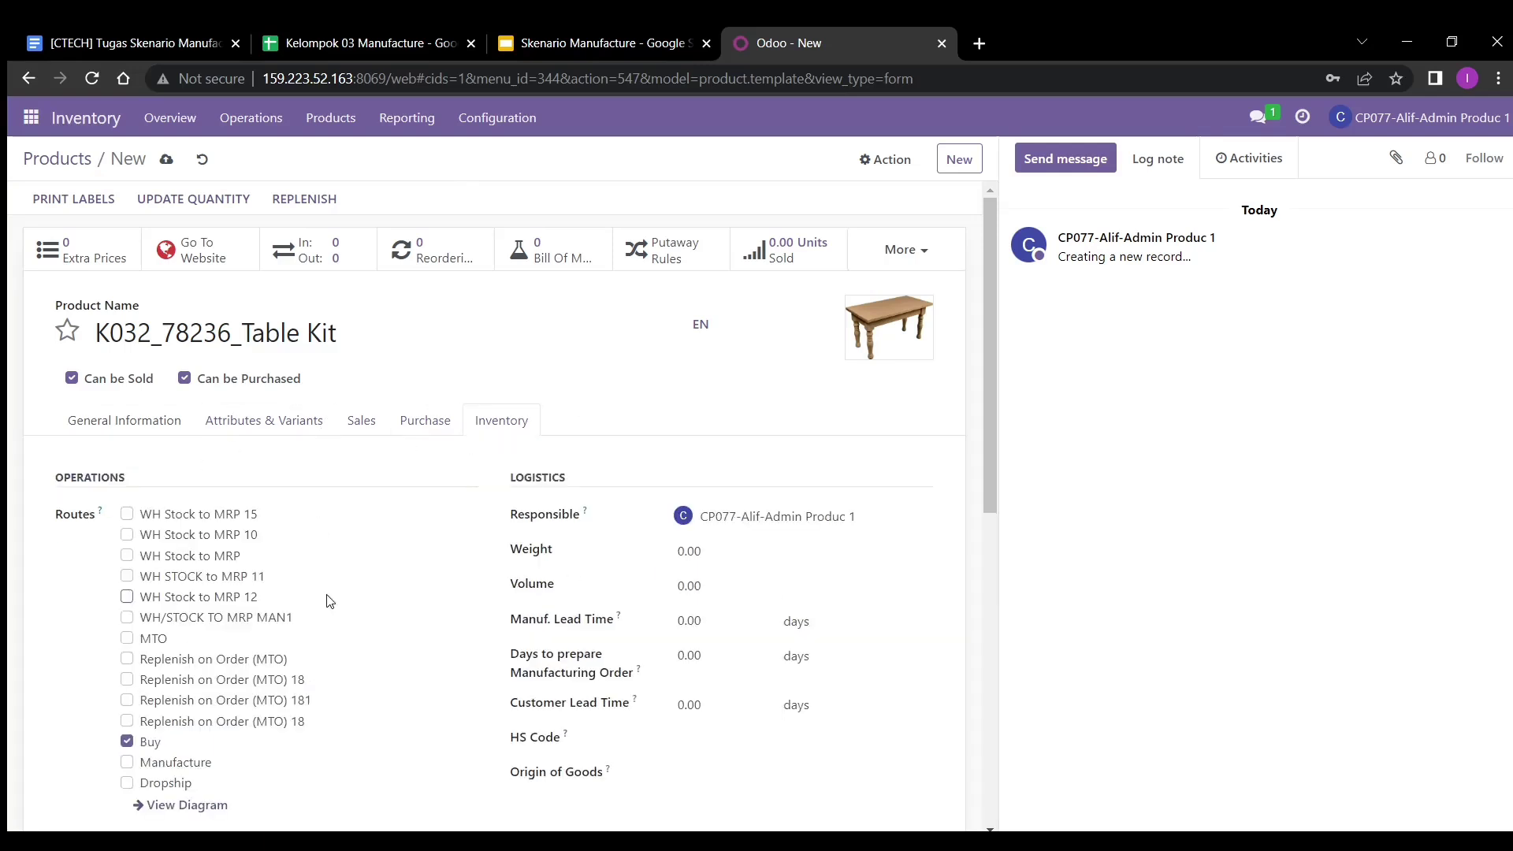
pyautogui.scroll(-2, 329, 601)
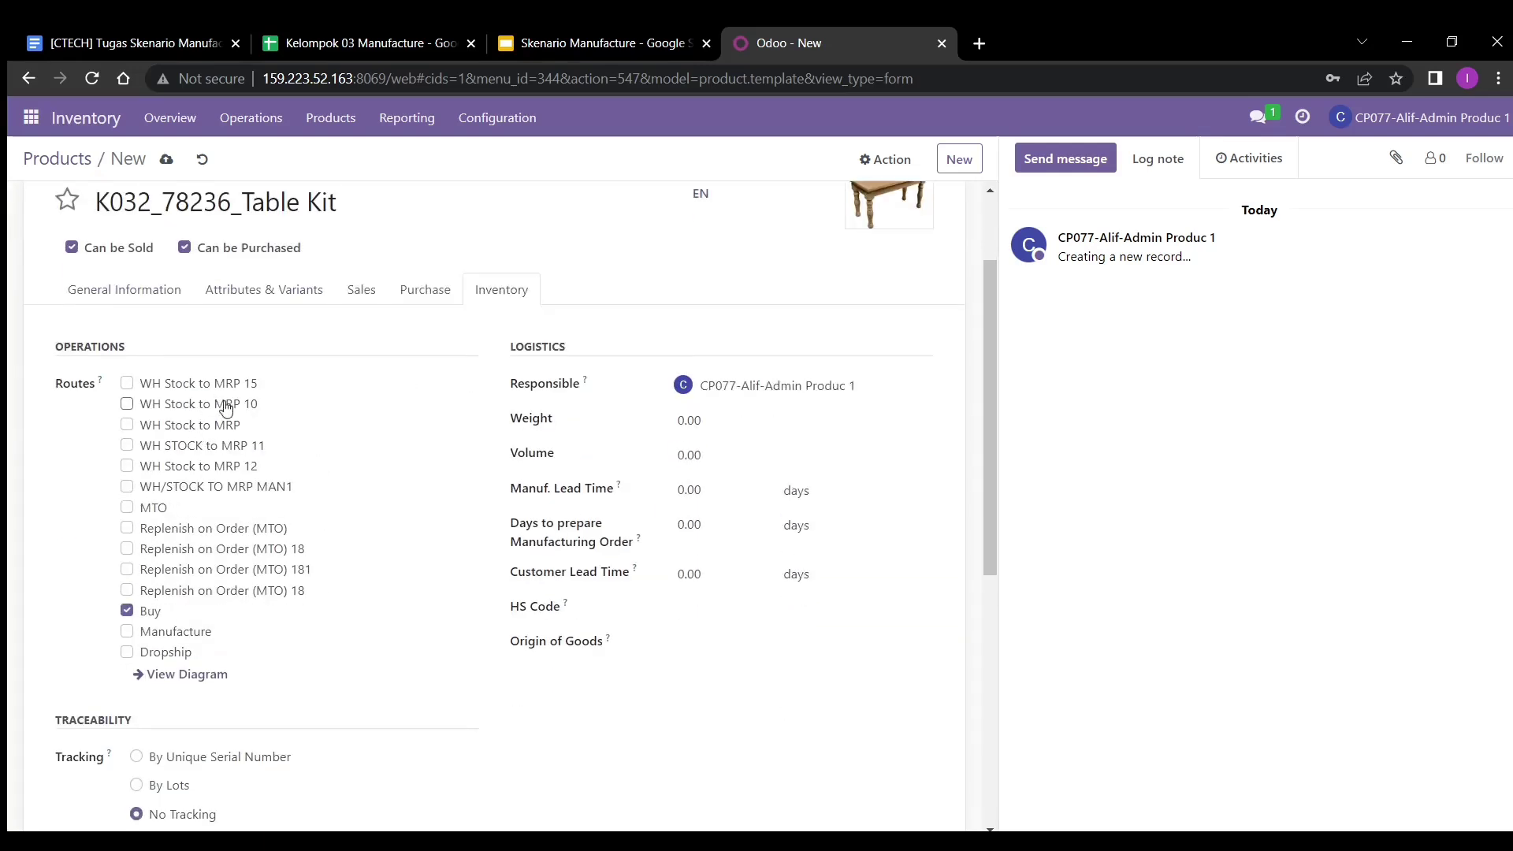
pyautogui.click(127, 610)
pyautogui.scroll(-6, 315, 621)
pyautogui.scroll(3, 315, 622)
pyautogui.scroll(5, 314, 620)
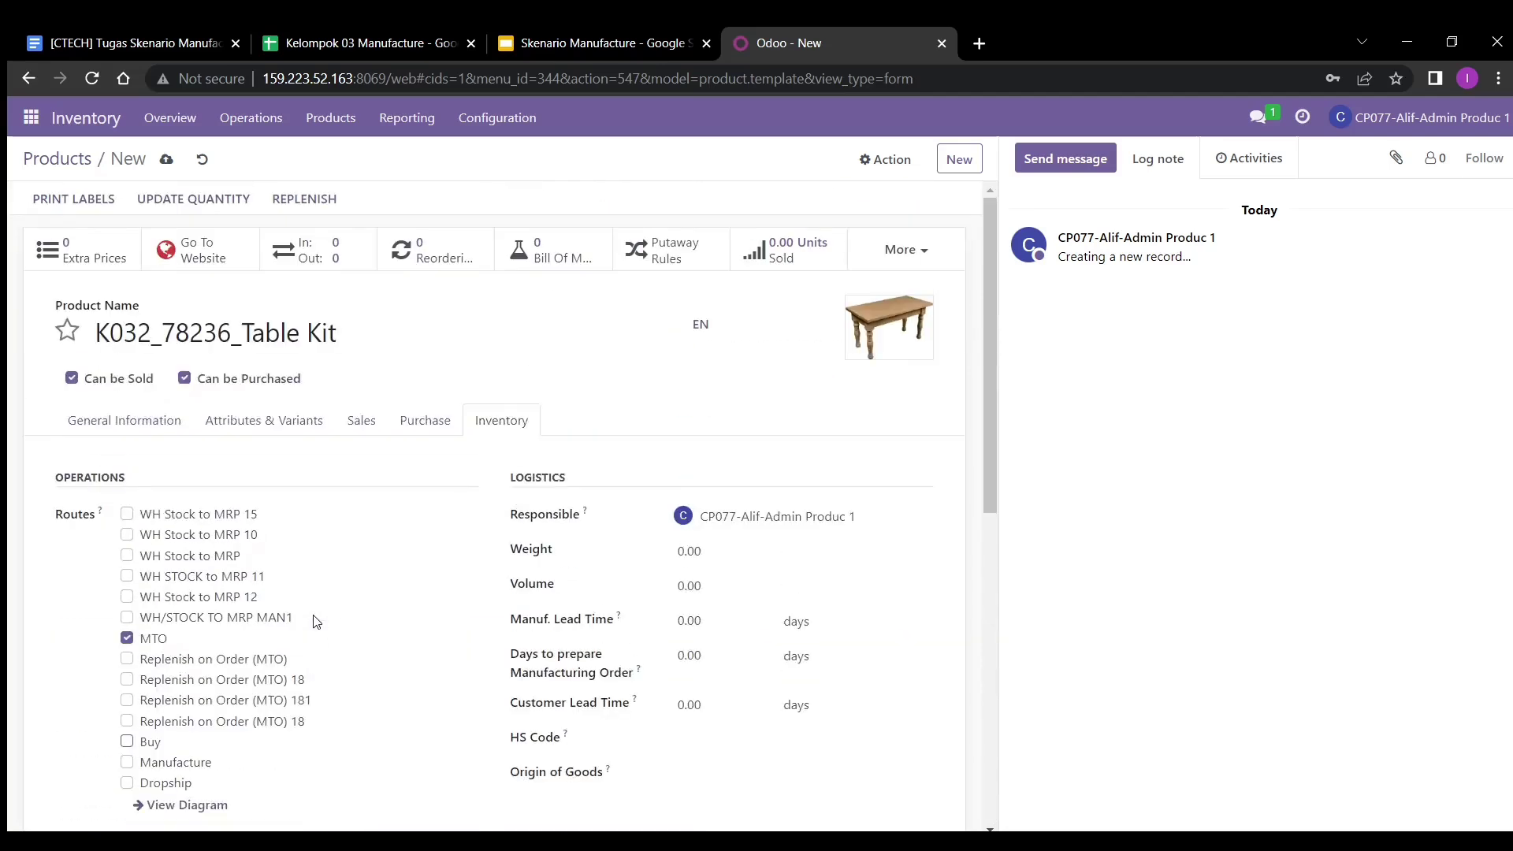
pyautogui.click(656, 840)
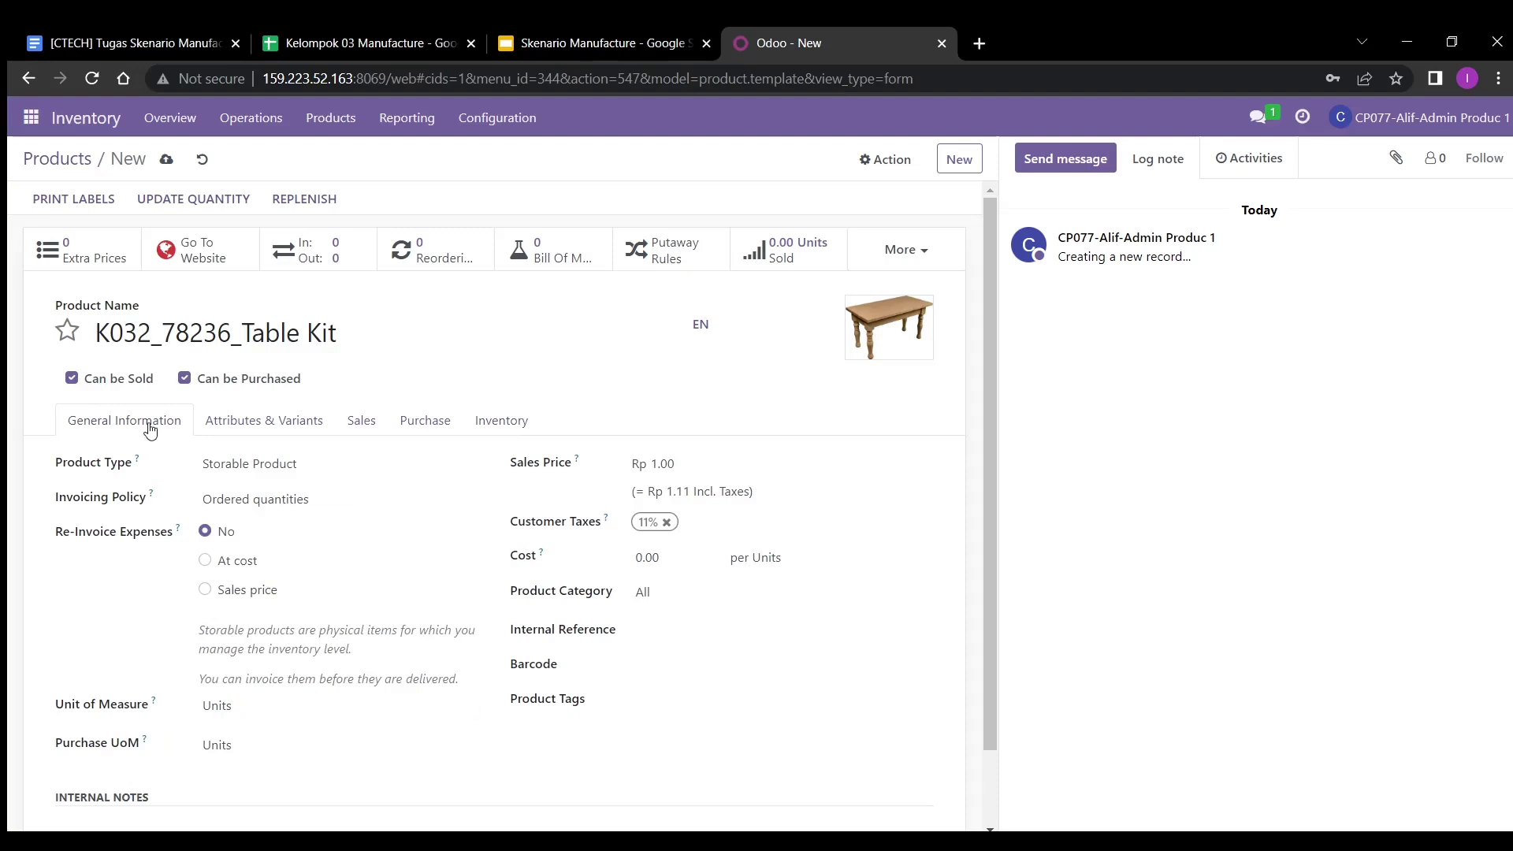
# - Set the sales price to 300000, remove the 11% customer tax, and save the product
pyautogui.click(721, 462)
pyautogui.press('BackSpace')
pyautogui.write('300000')
pyautogui.press('Return')
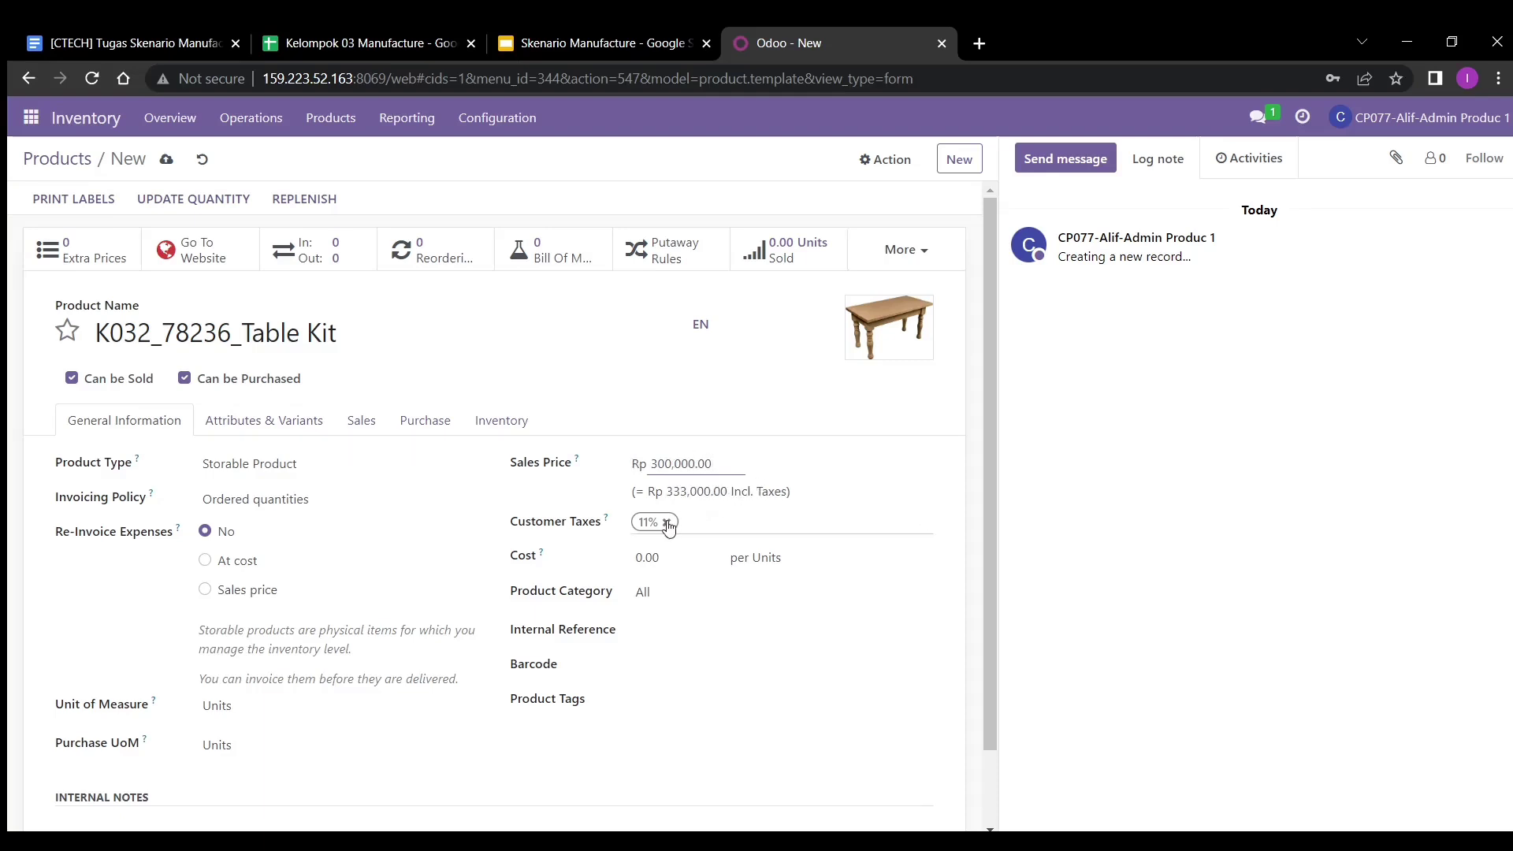
pyautogui.click(668, 527)
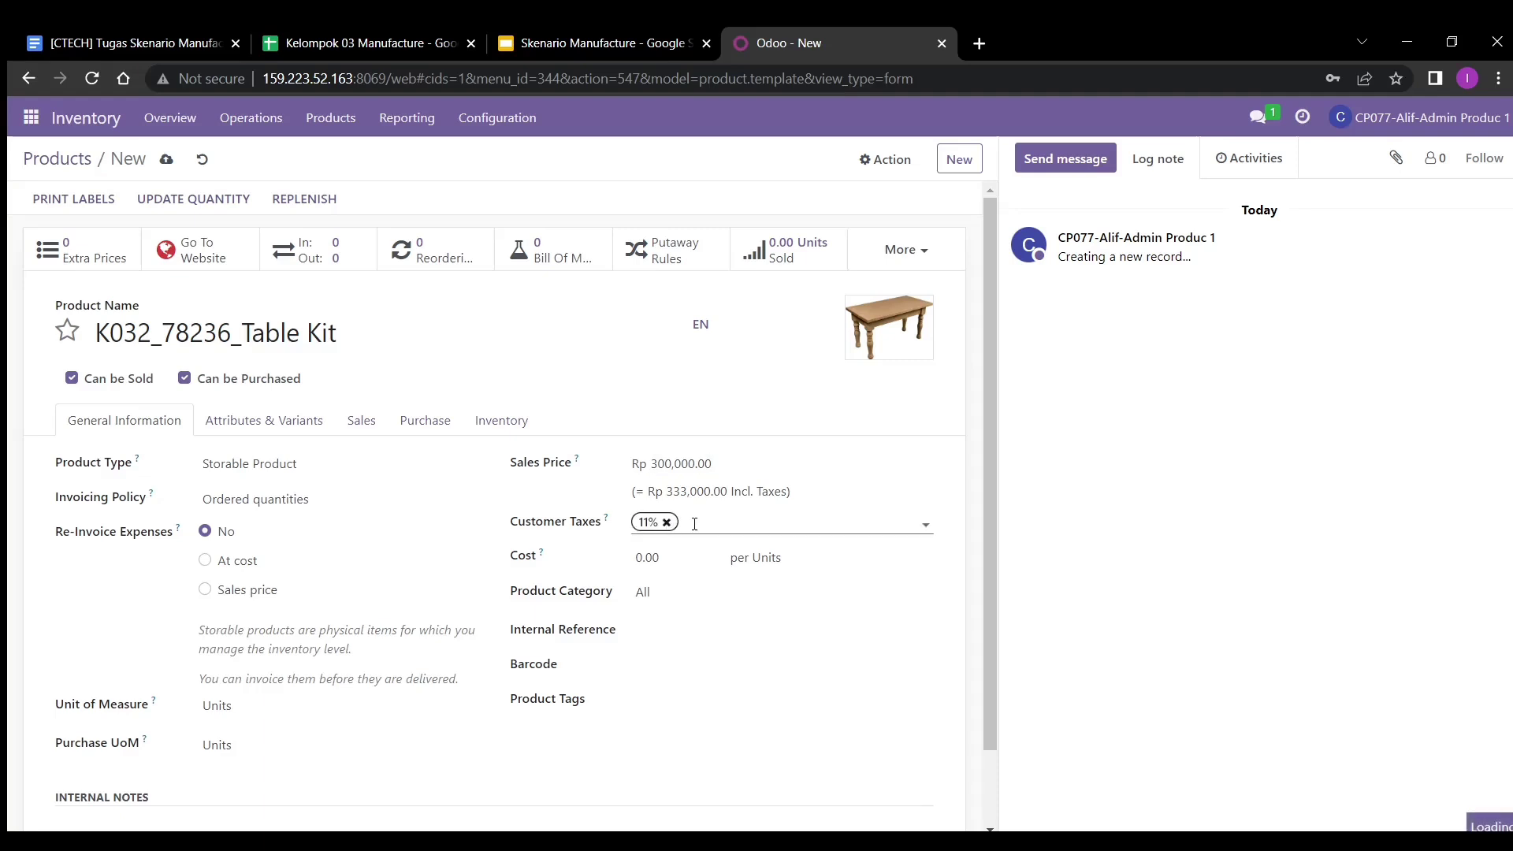
pyautogui.click(666, 523)
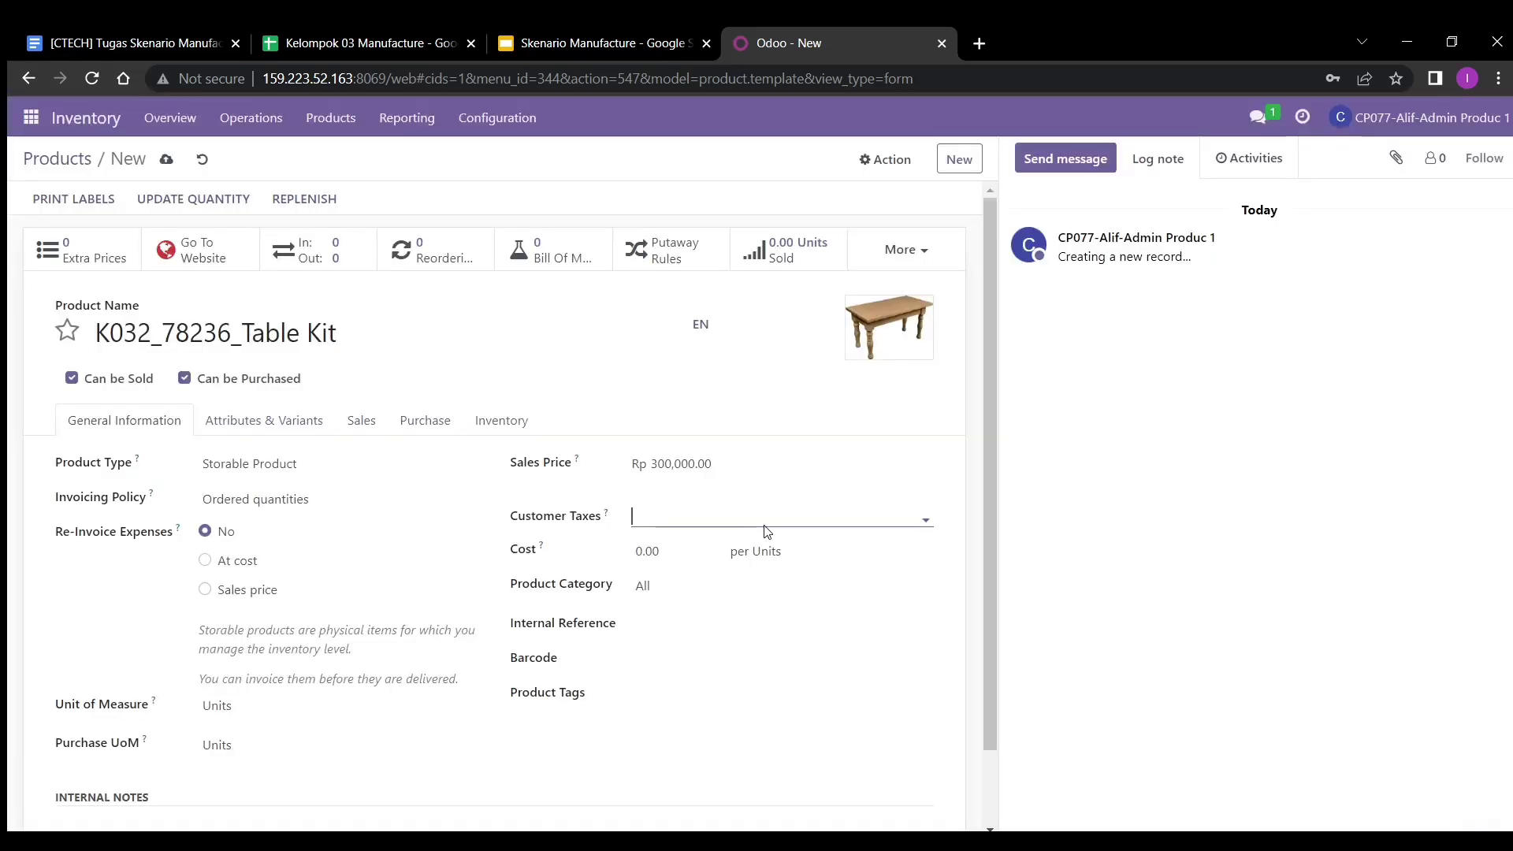
pyautogui.click(167, 160)
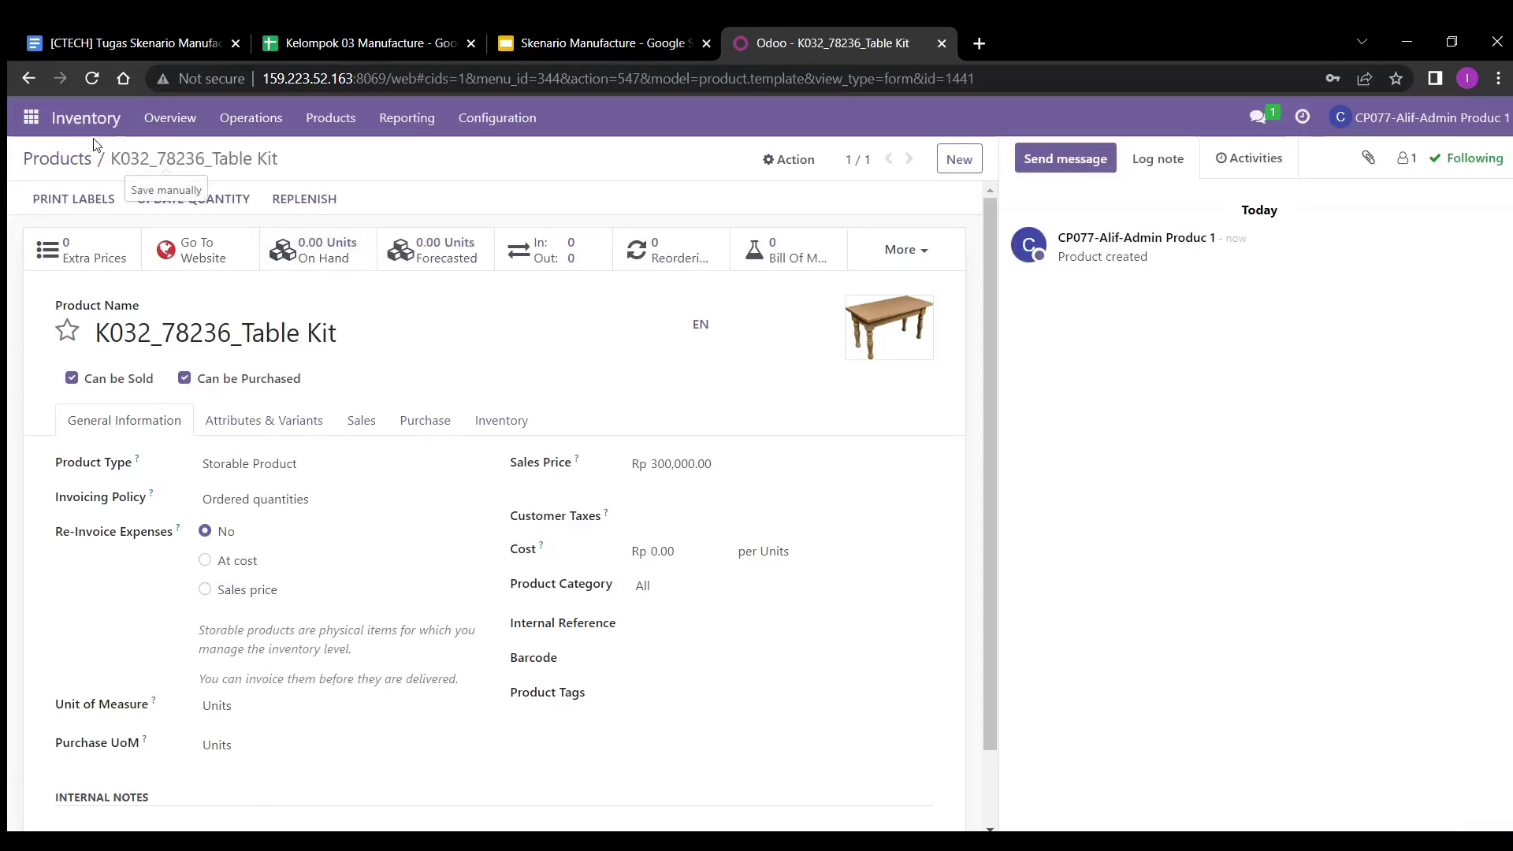
pyautogui.click(31, 118)
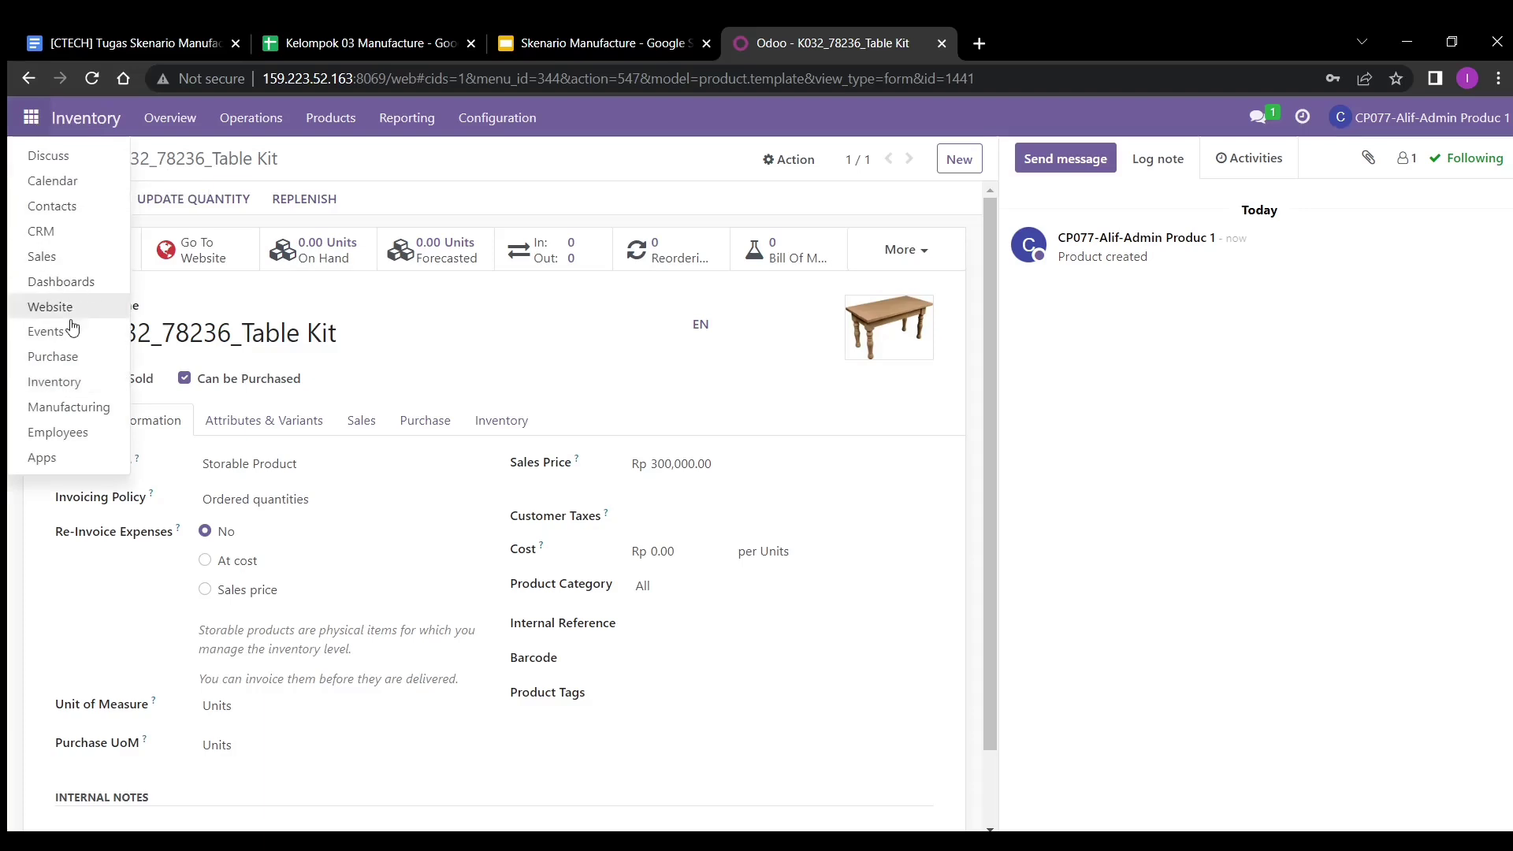
# - Start a new RFQ in Purchase from PT Amethyst for K032_78236_Table Kit
pyautogui.click(70, 356)
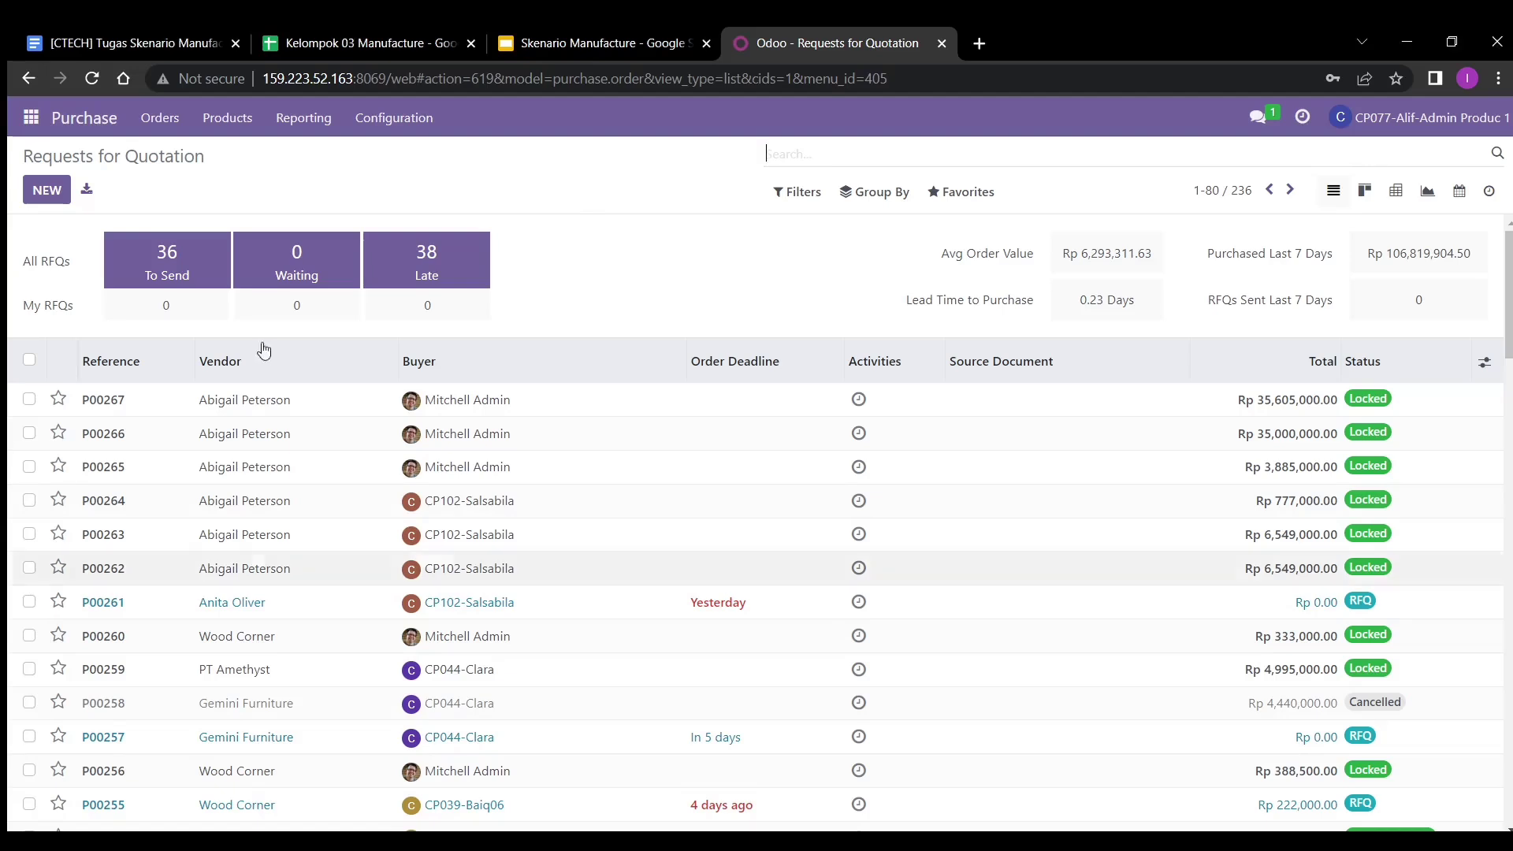
pyautogui.click(47, 197)
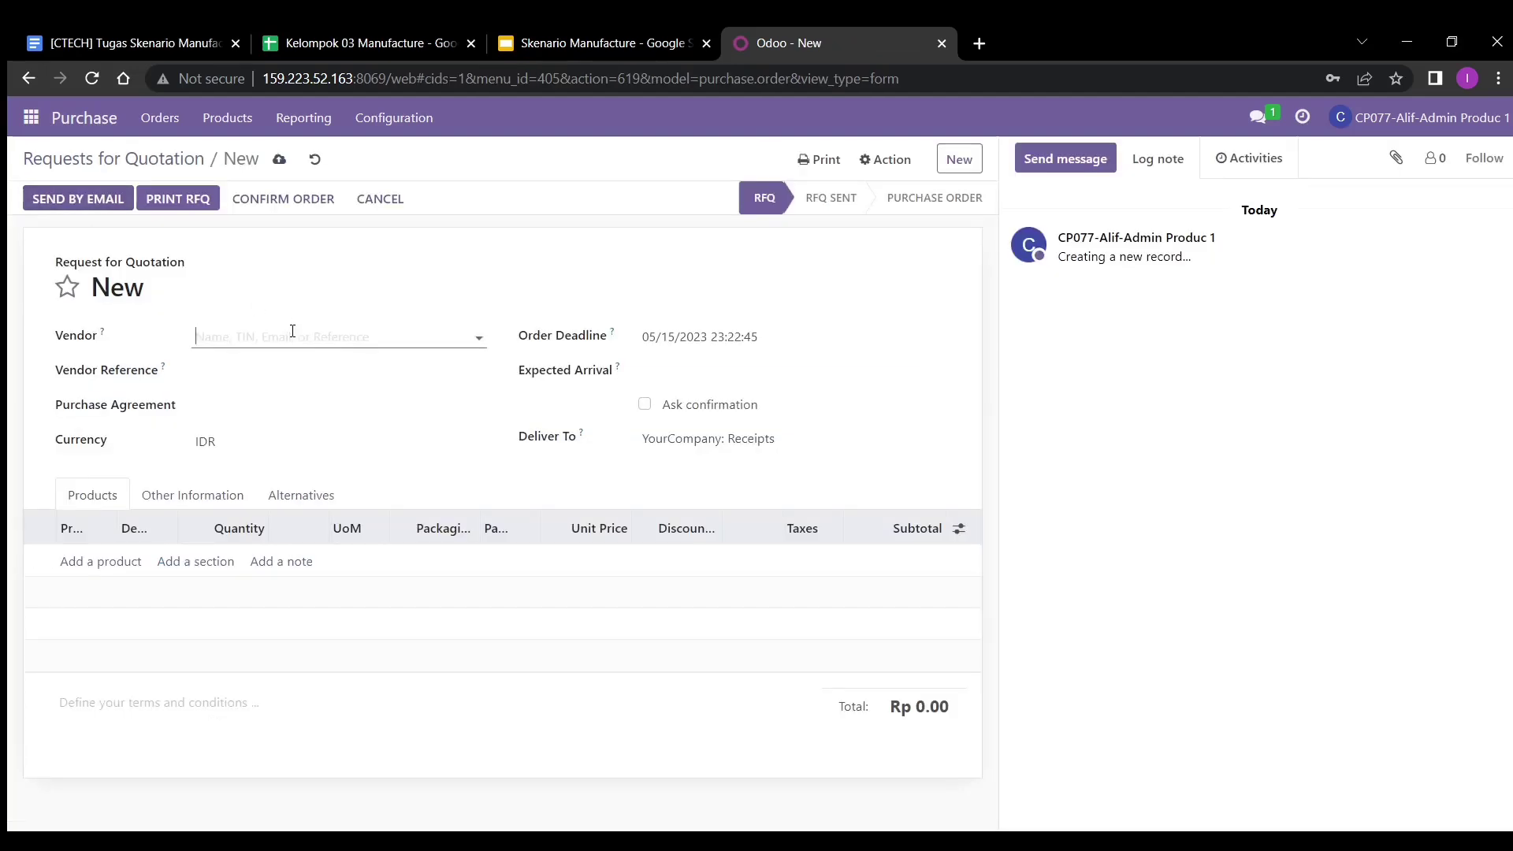
pyautogui.click(294, 331)
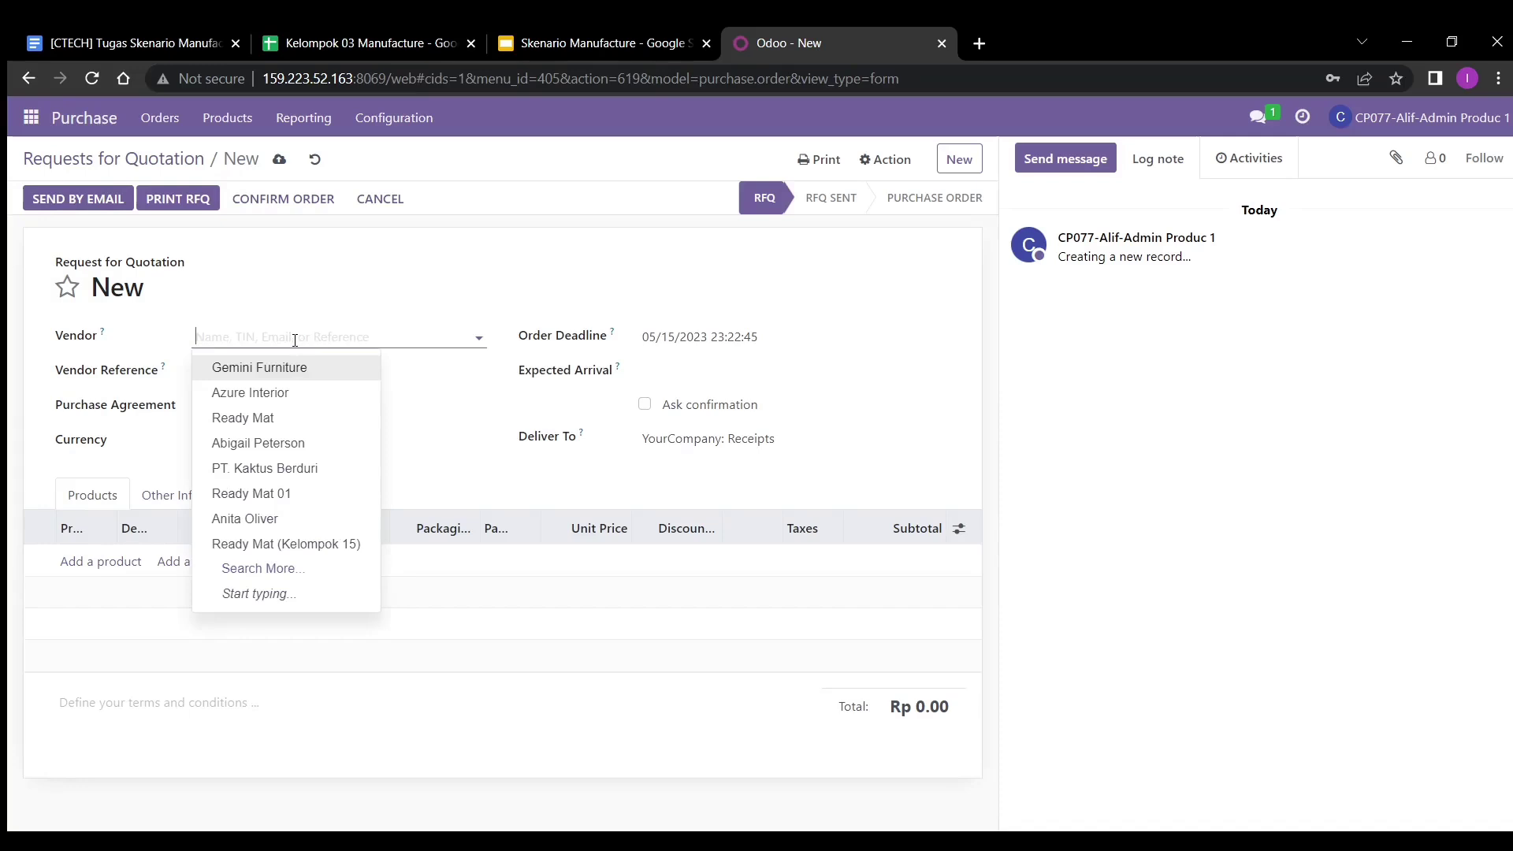
pyautogui.write('amet')
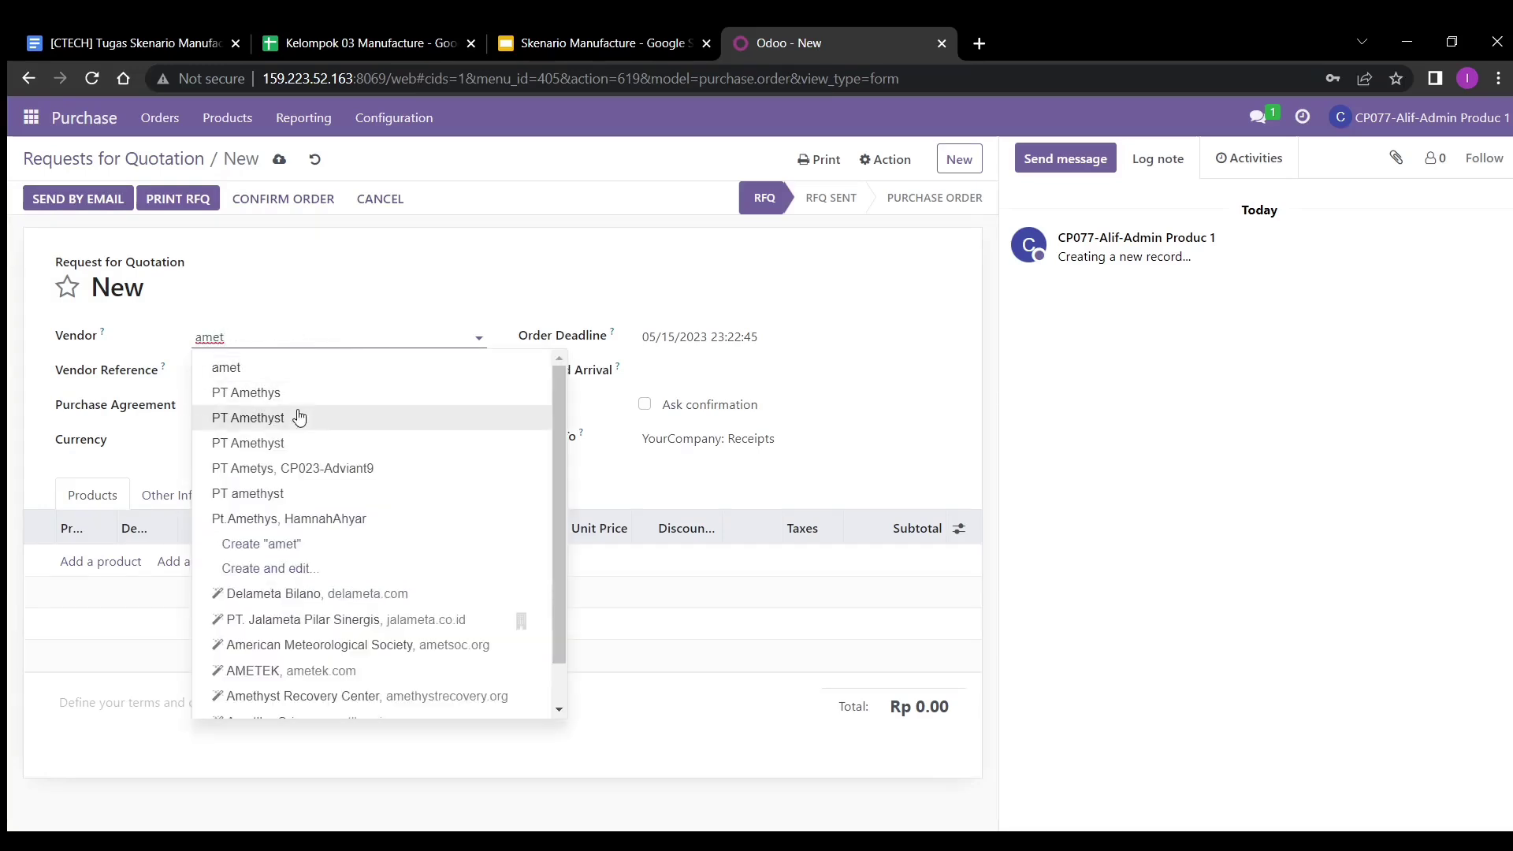
pyautogui.click(299, 416)
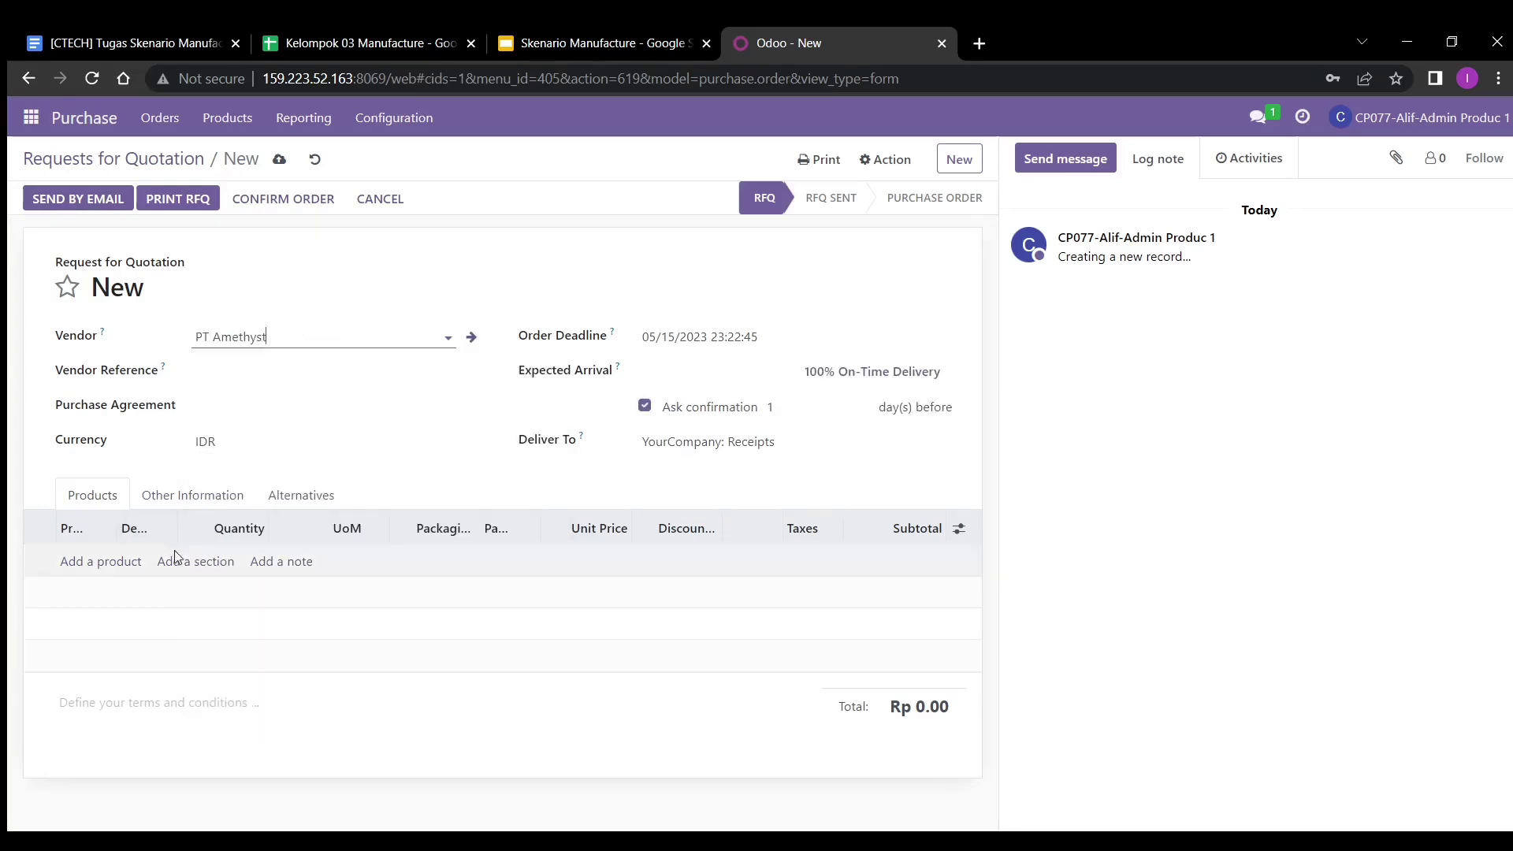
pyautogui.click(128, 568)
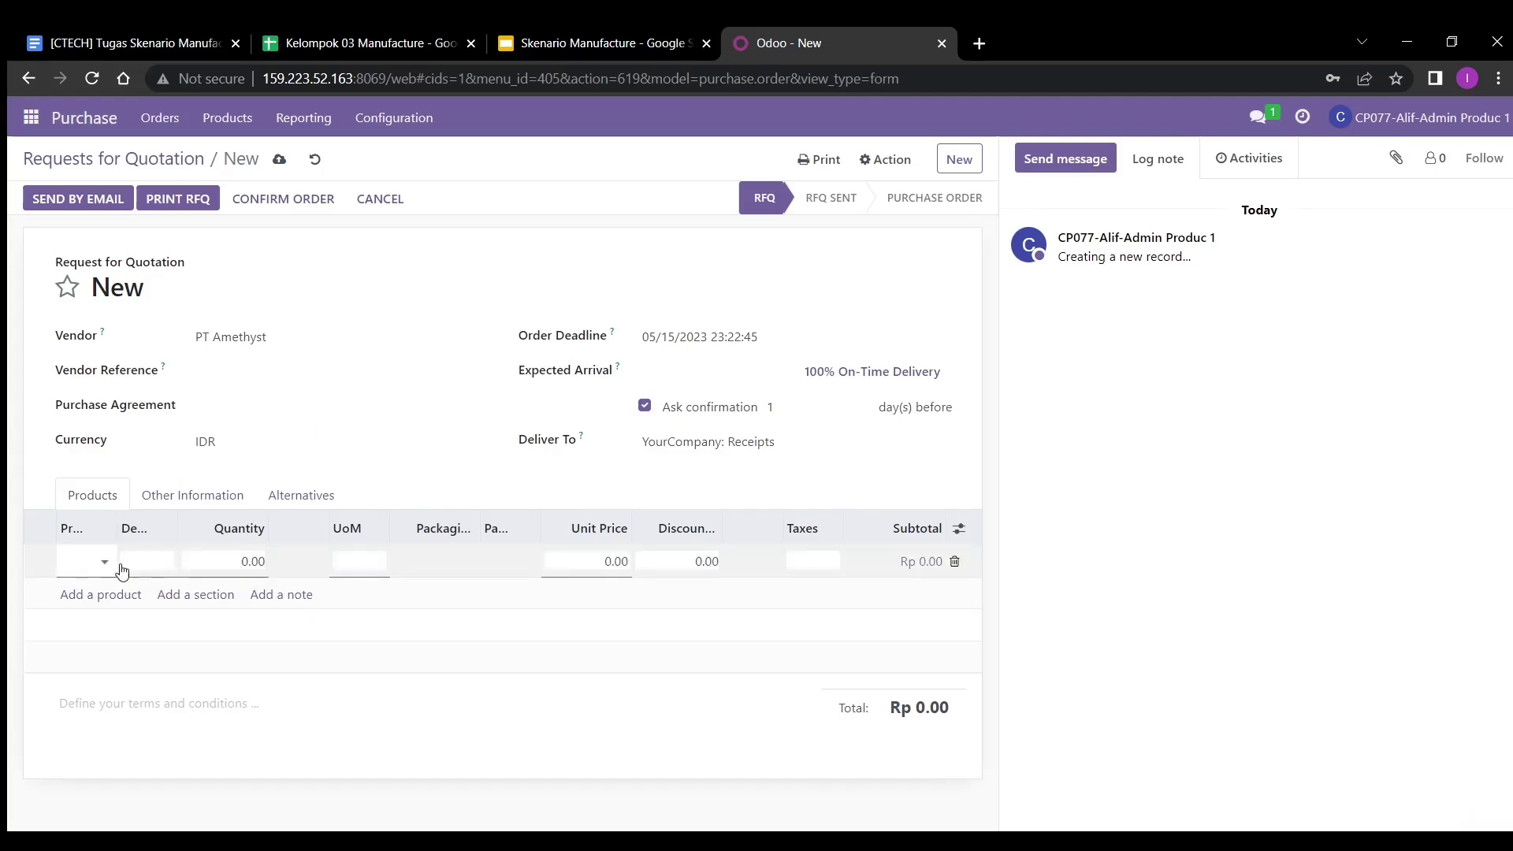
pyautogui.write('k')
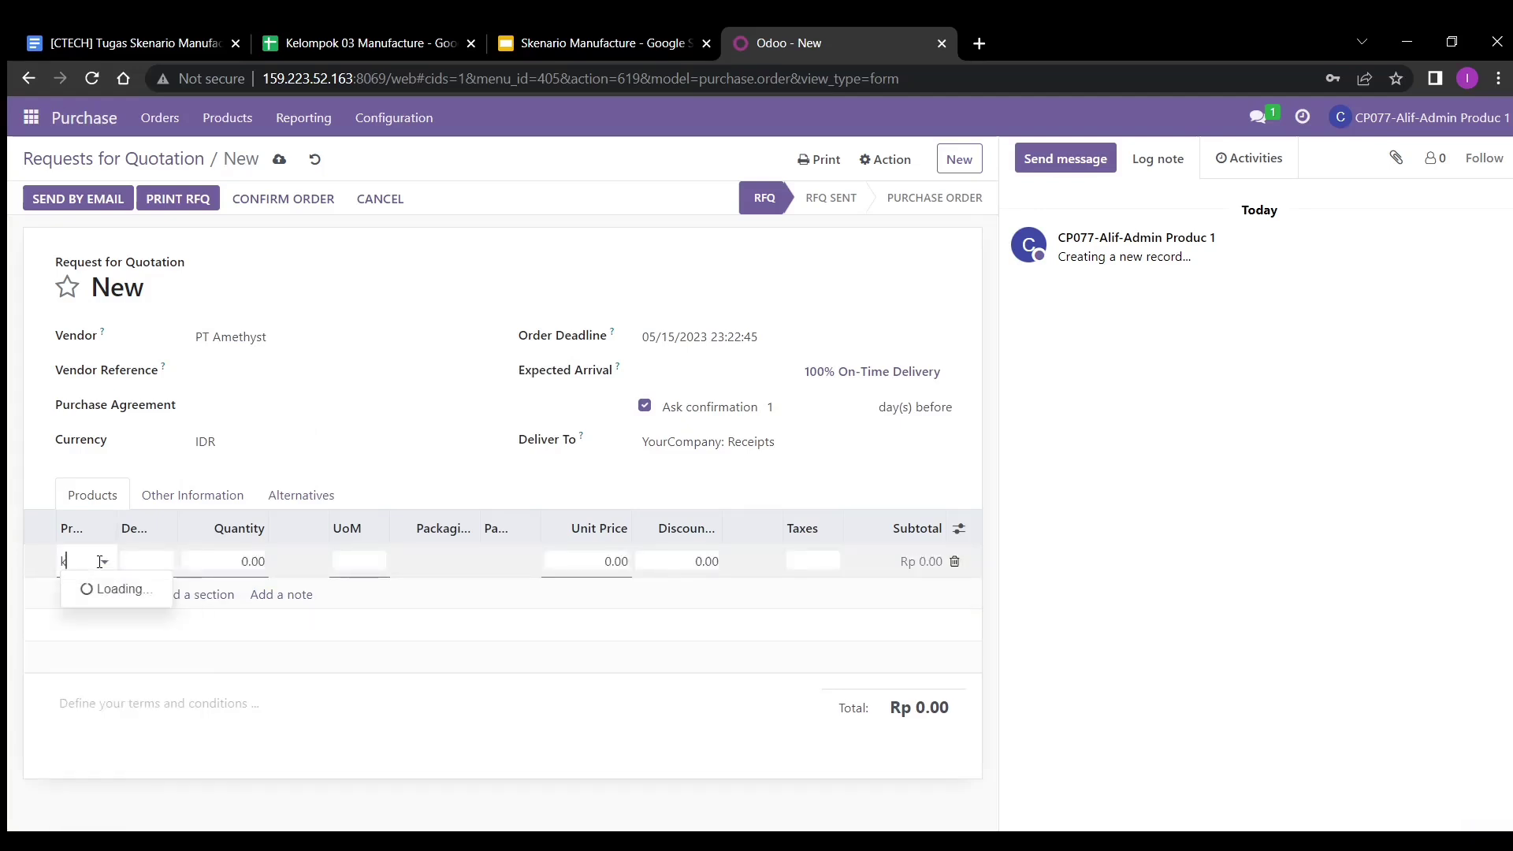
pyautogui.write('032')
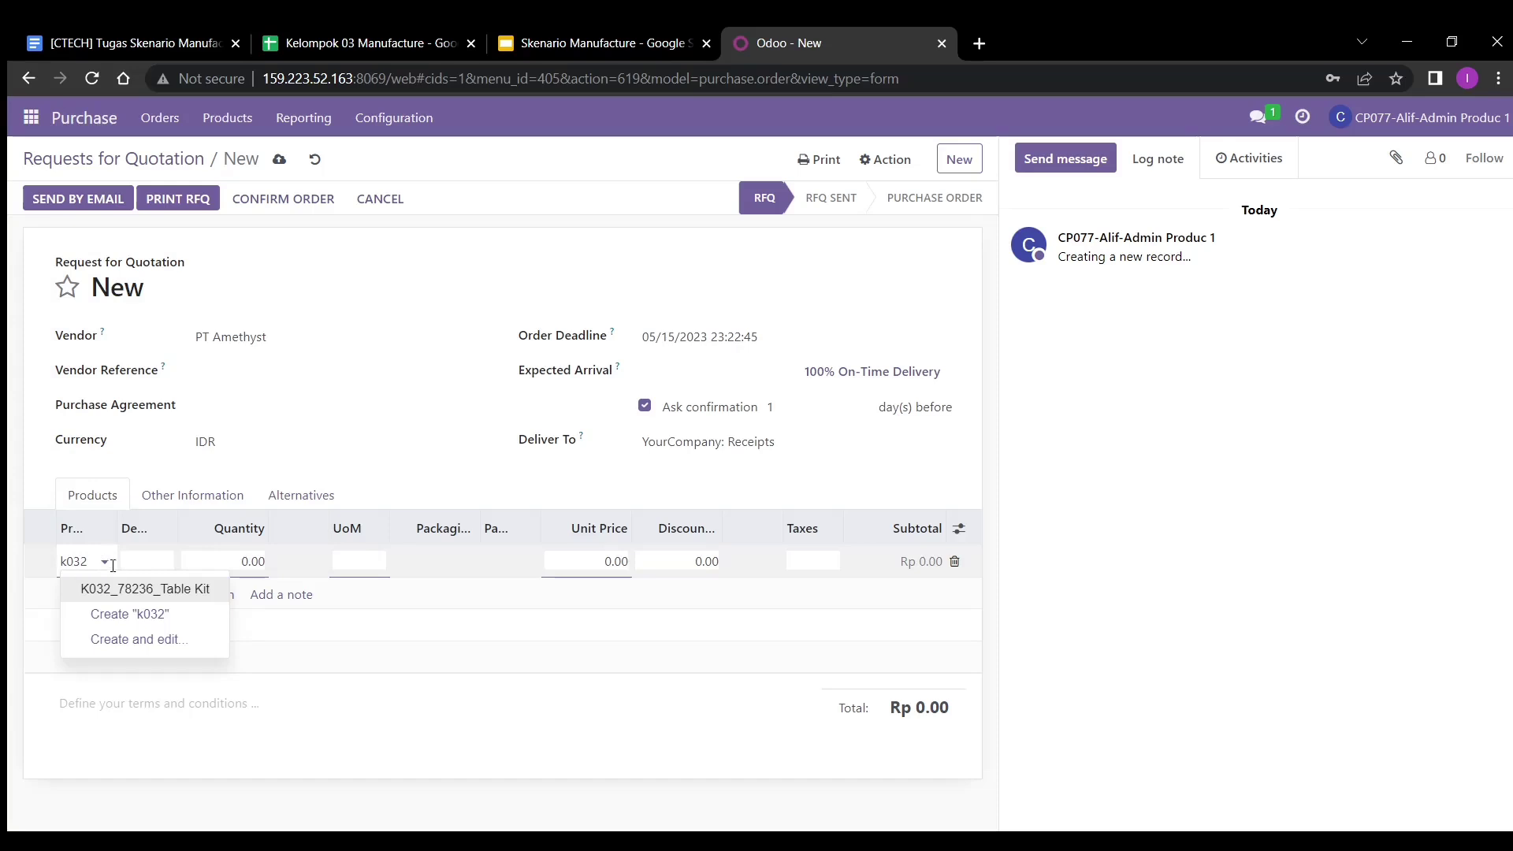
pyautogui.click(129, 587)
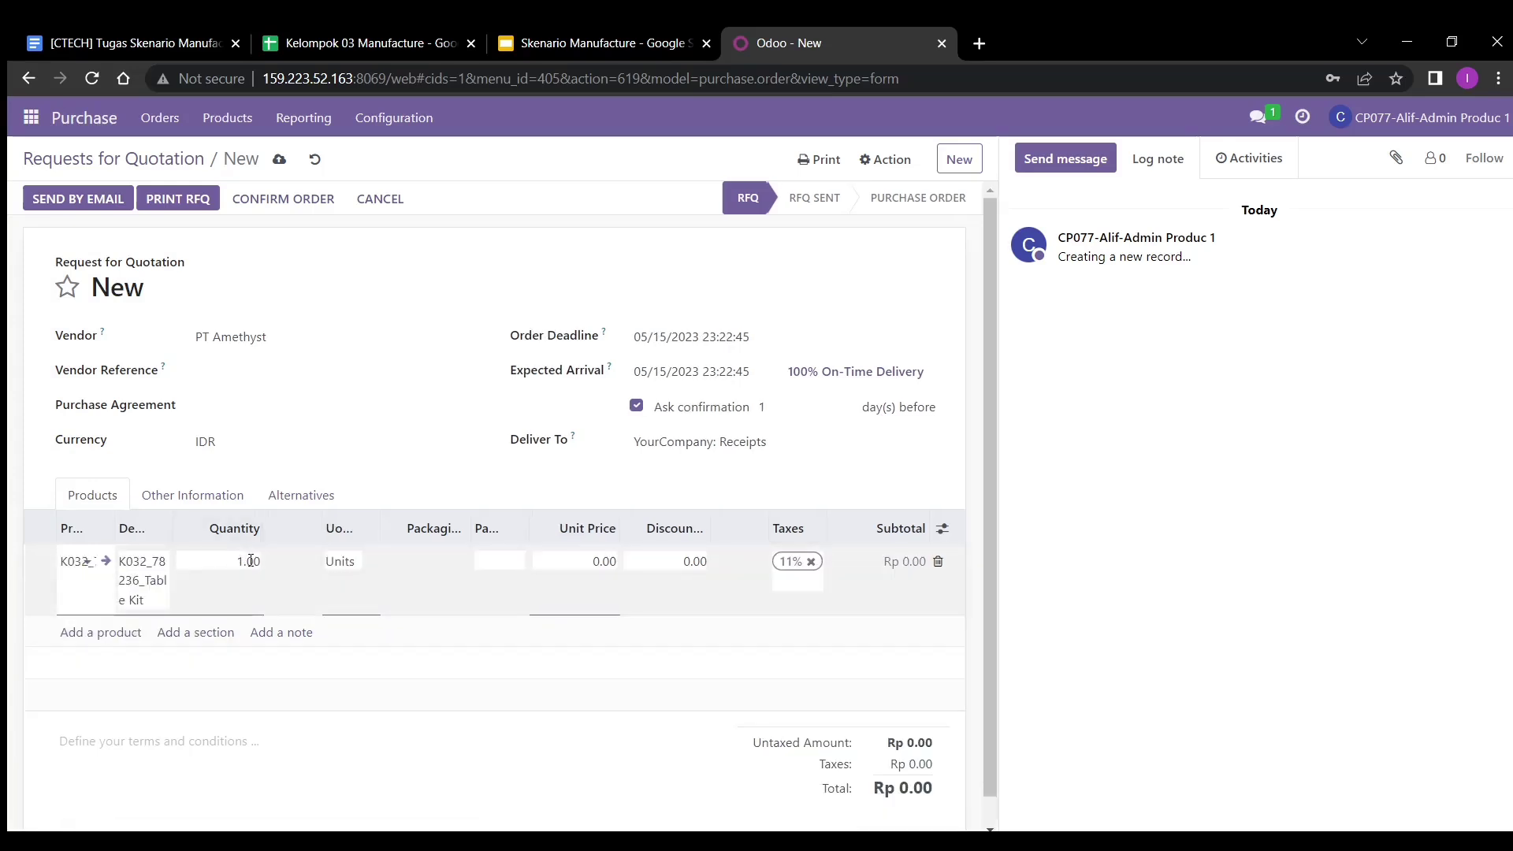
# - Set the unit price to 300000, save, and confirm it as purchase order P00268
pyautogui.click(609, 557)
pyautogui.press('BackSpace')
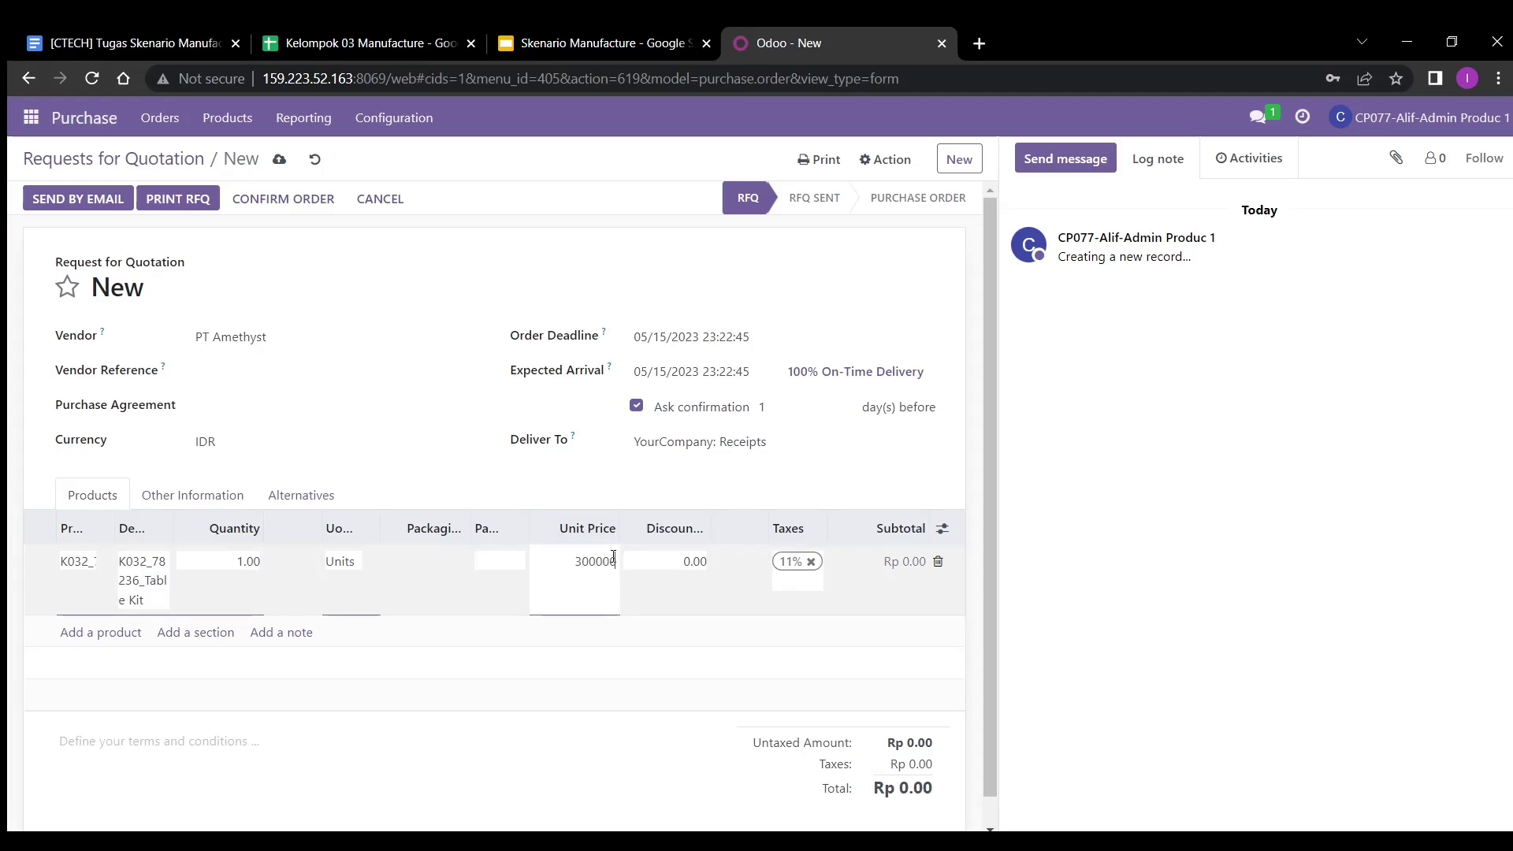
pyautogui.write('300000')
pyautogui.press('Return')
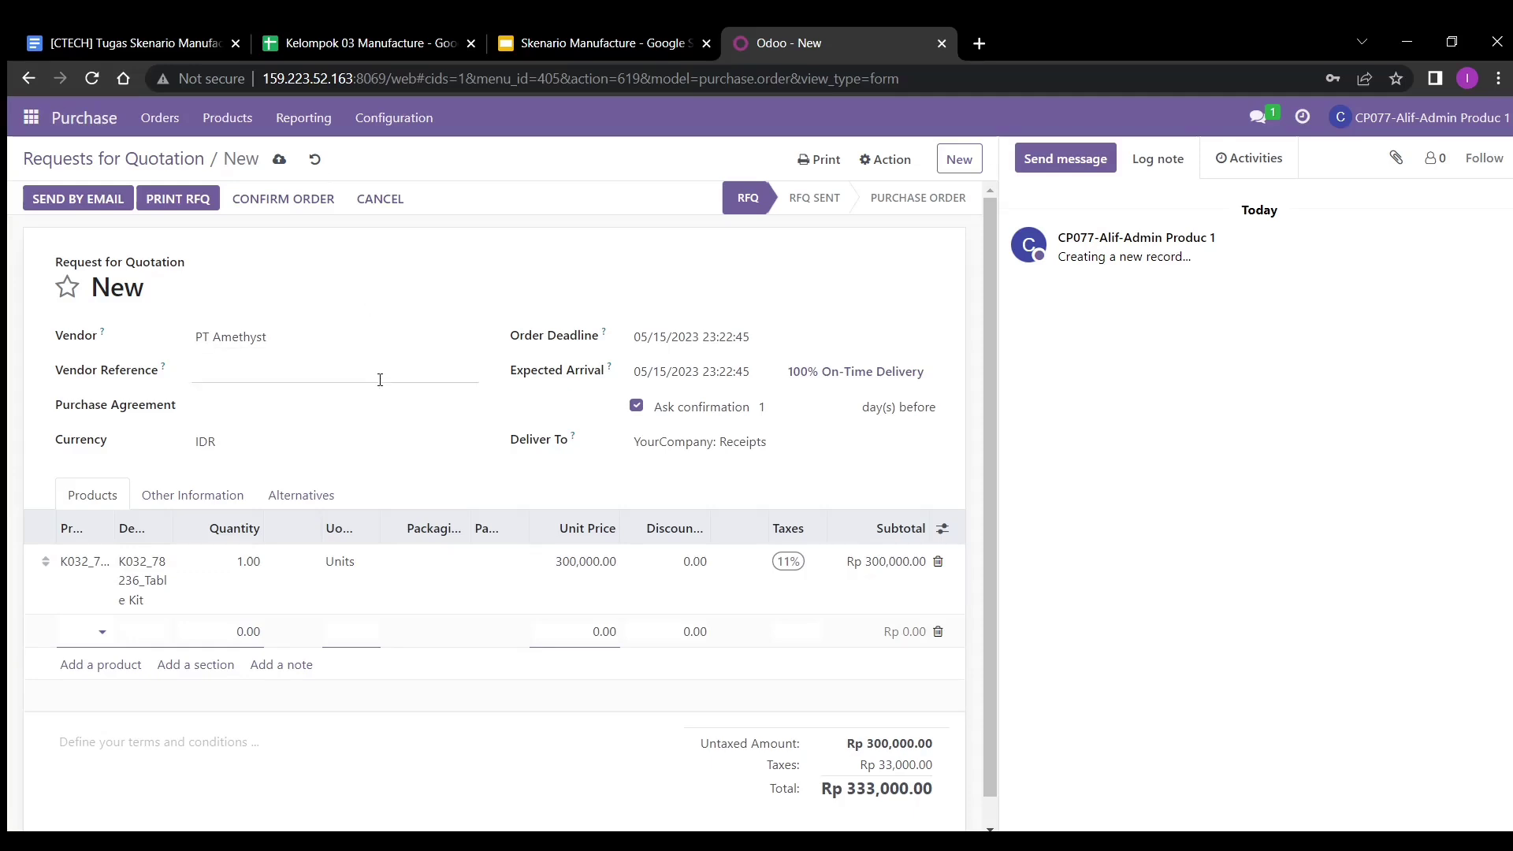
pyautogui.click(587, 840)
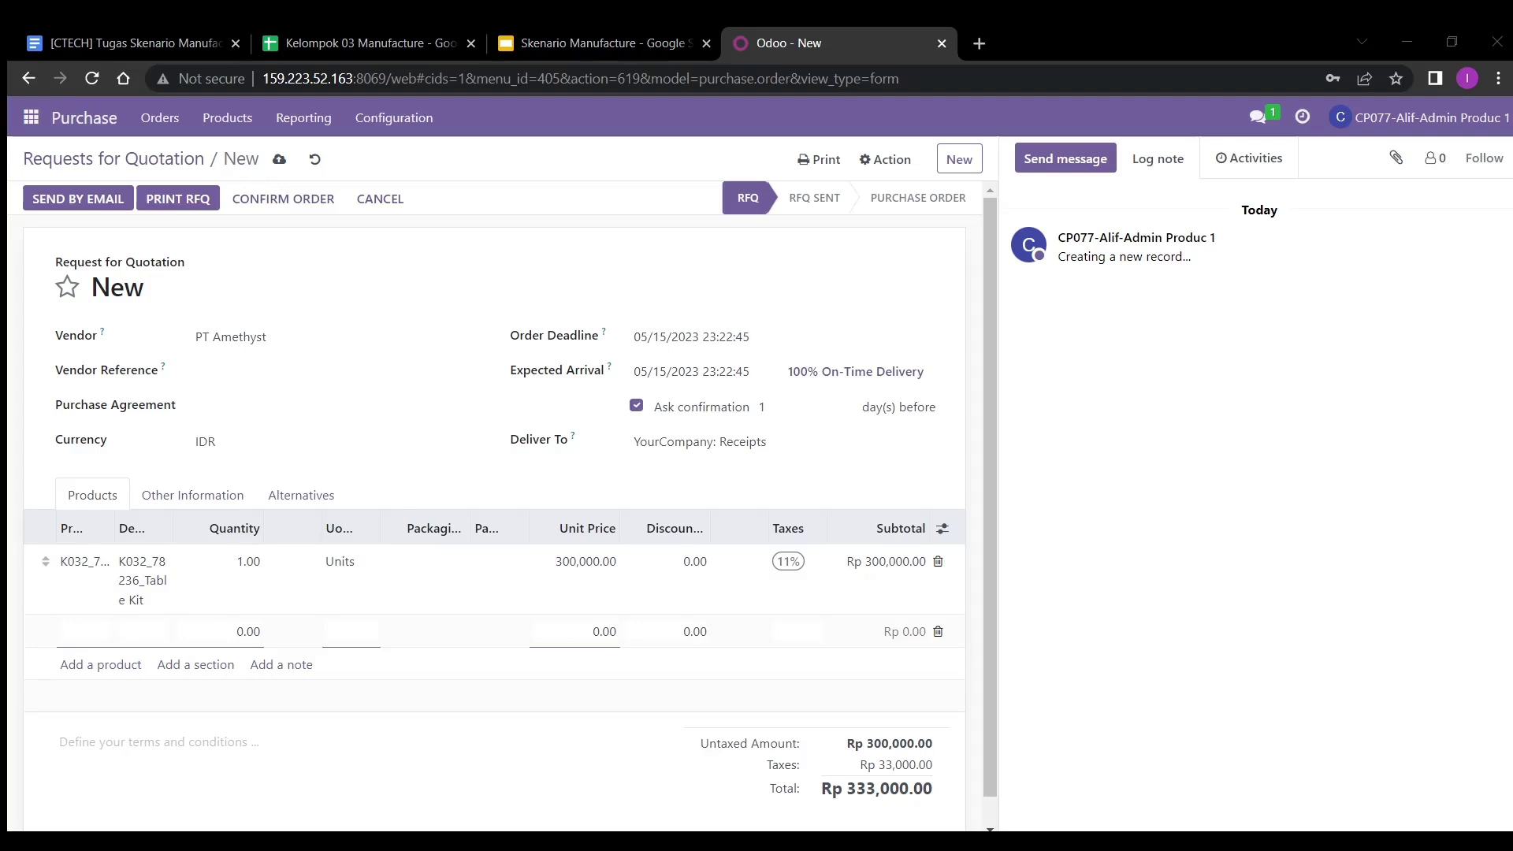
pyautogui.click(279, 161)
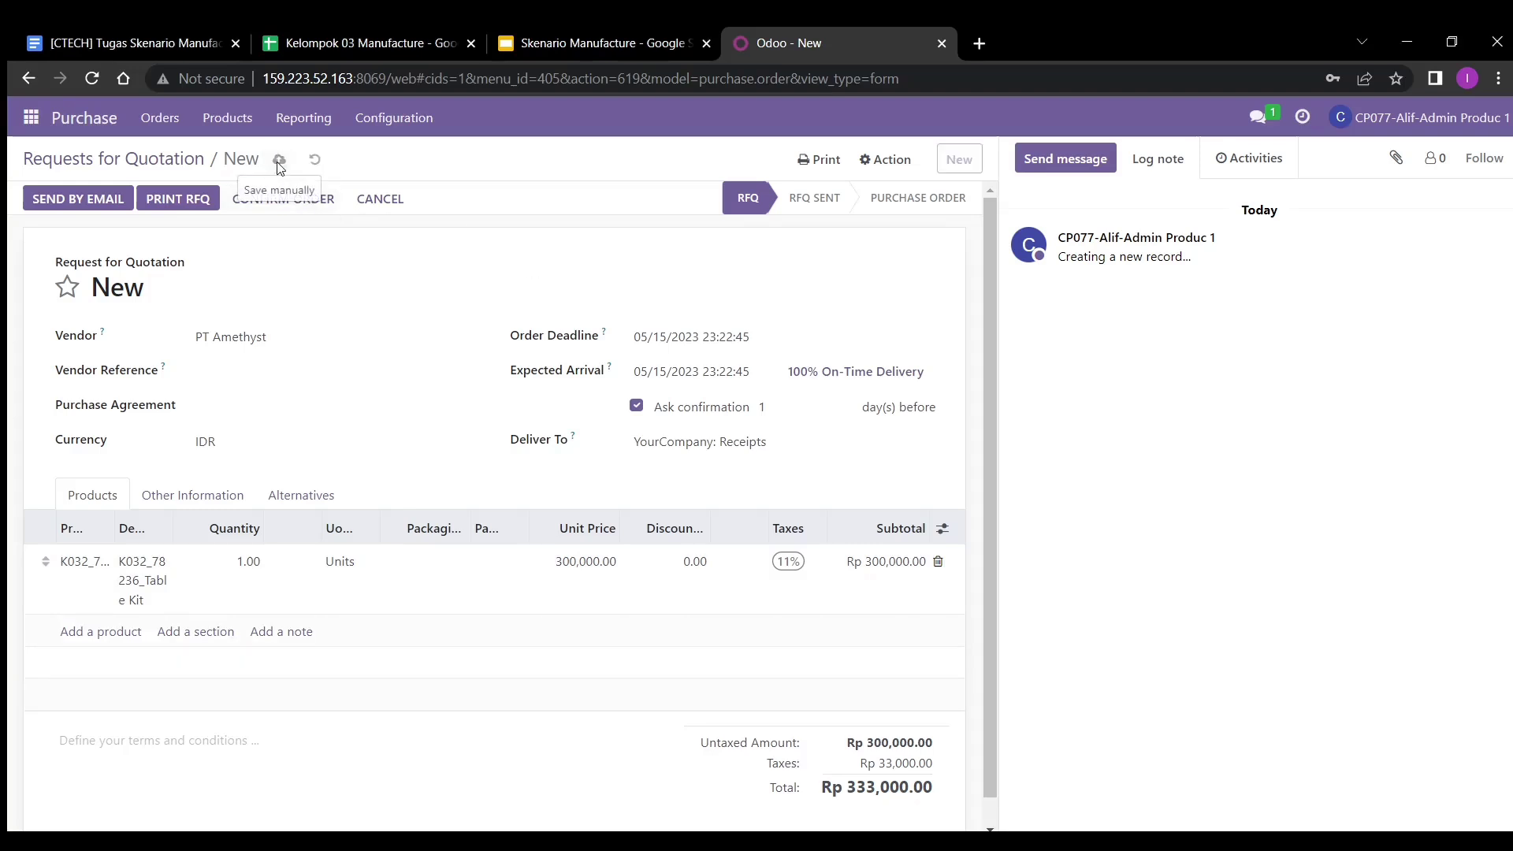
pyautogui.click(285, 210)
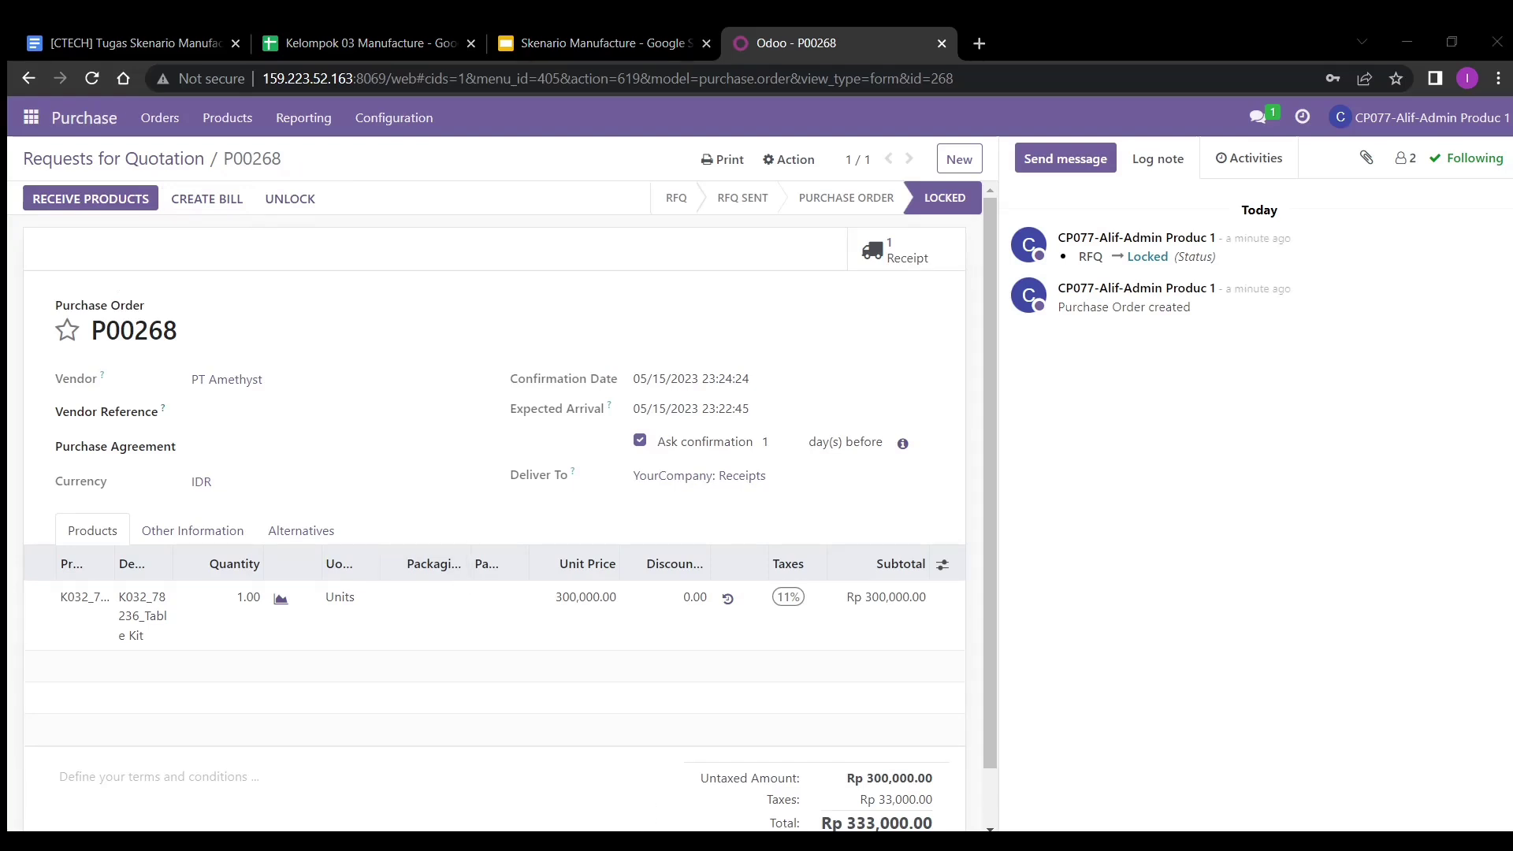
# - Validate receipt WH/IN/00218, receiving the full Table Kit quantity immediately
pyautogui.click(910, 244)
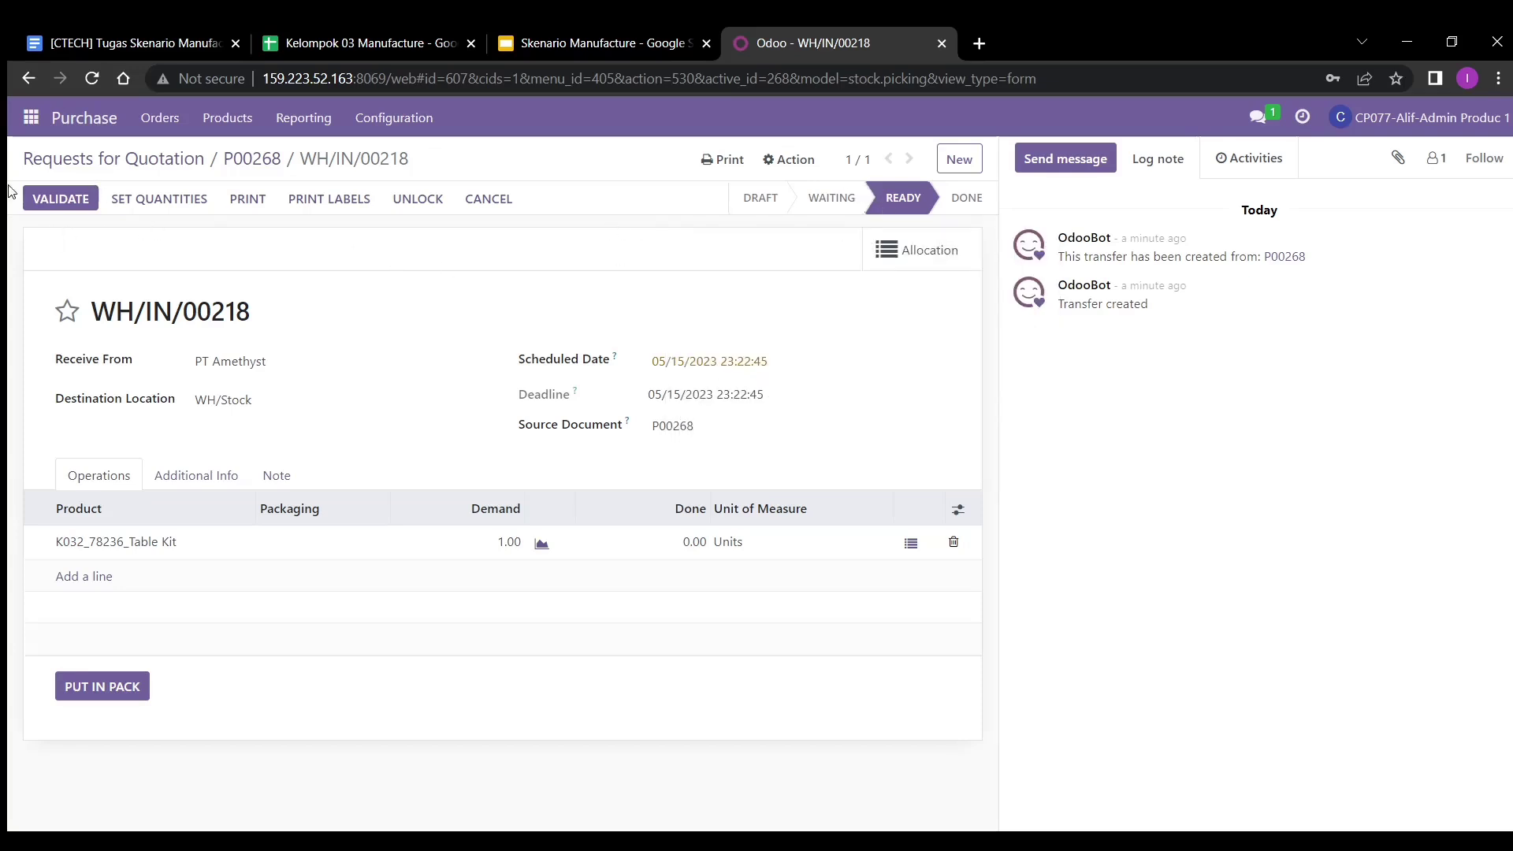
pyautogui.click(44, 200)
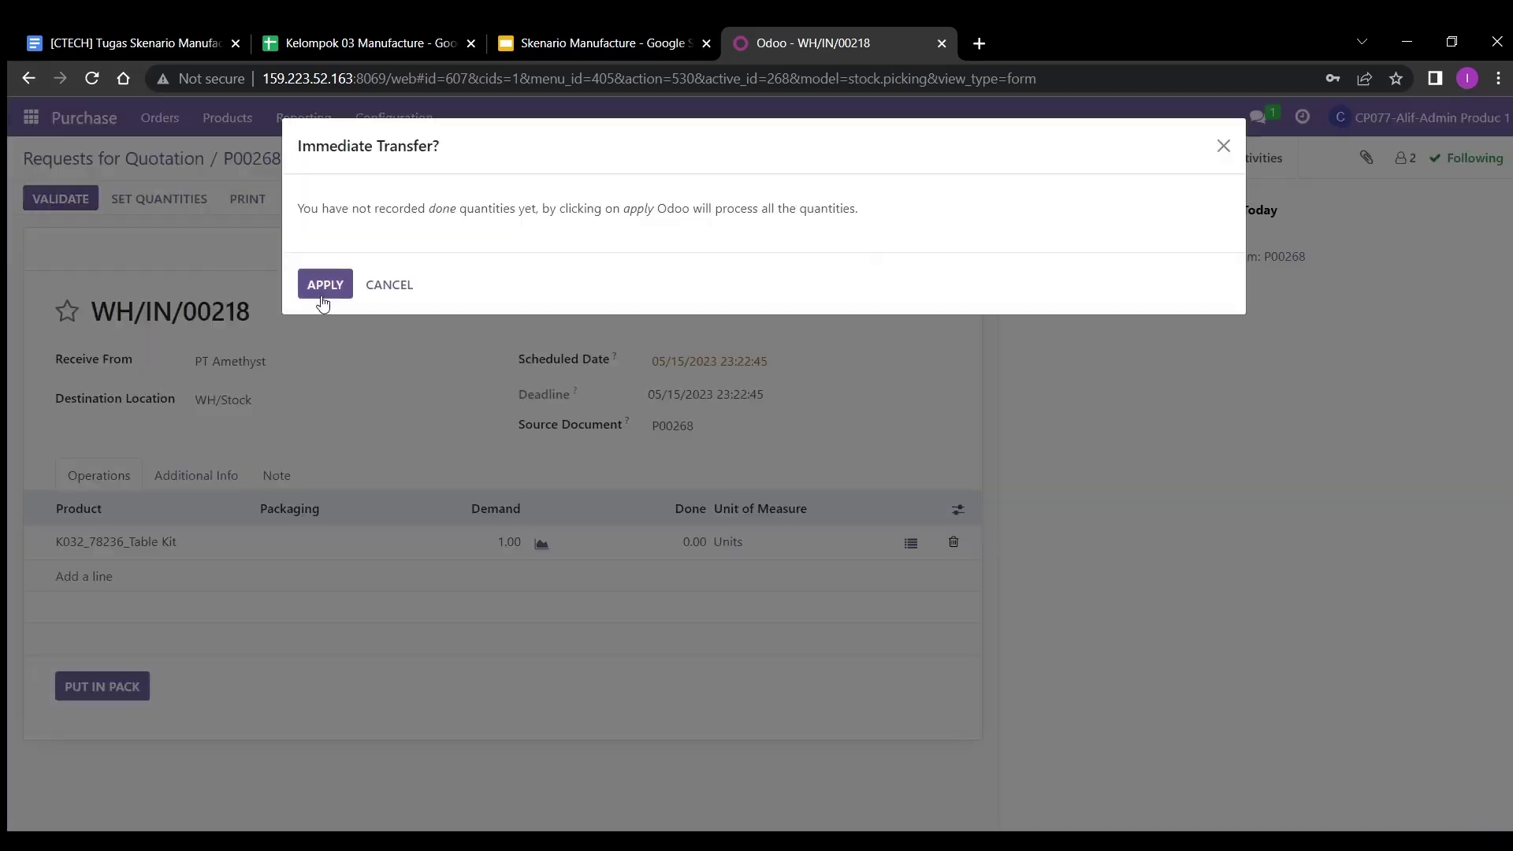
pyautogui.click(324, 293)
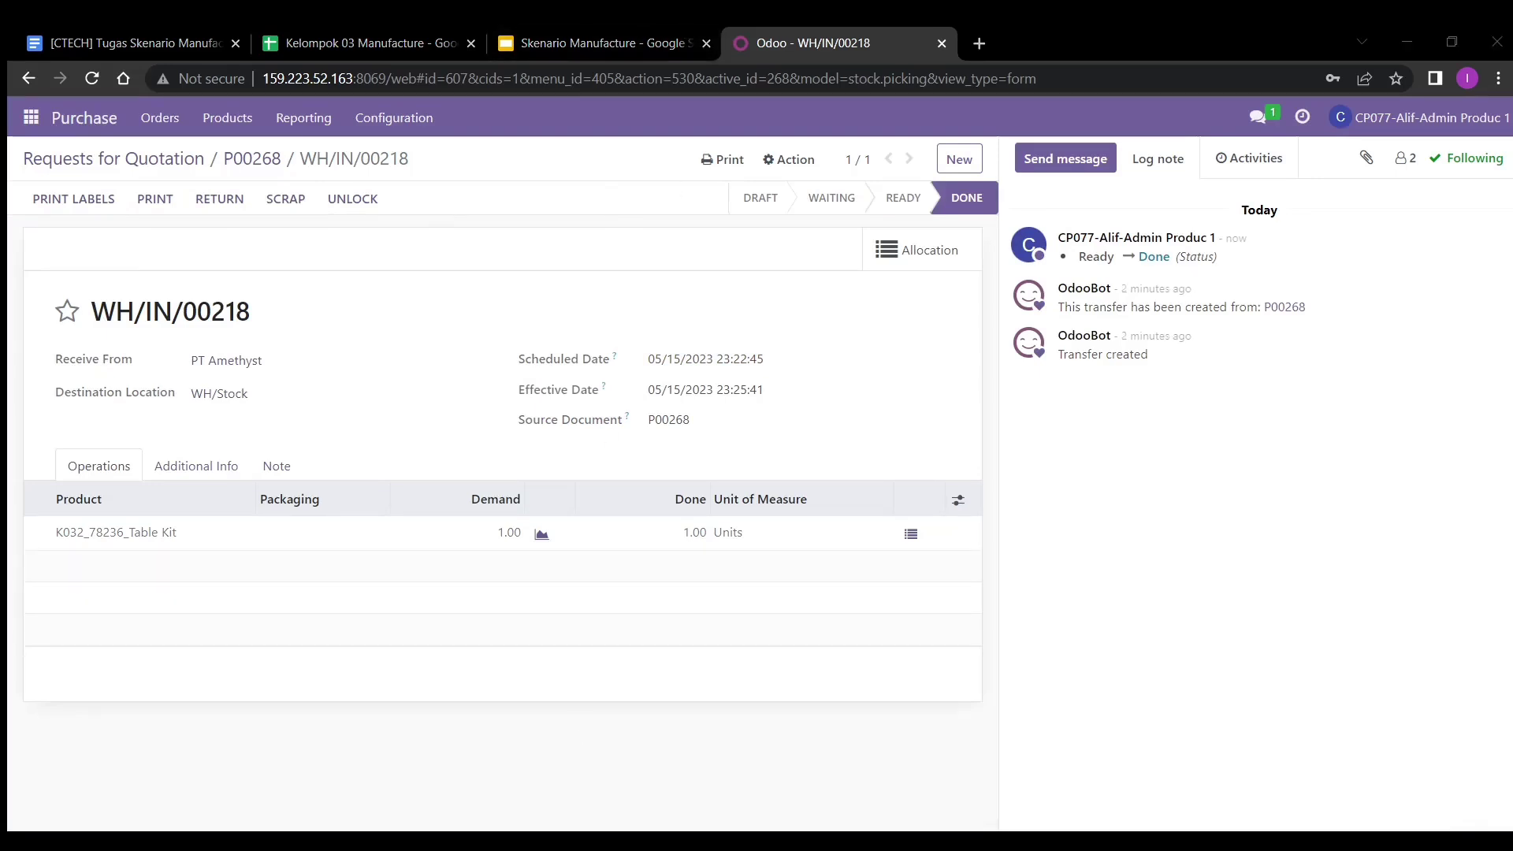
# - Return to Odoo and switch to the Inventory app
pyautogui.hotkey('alt', 'Tab')
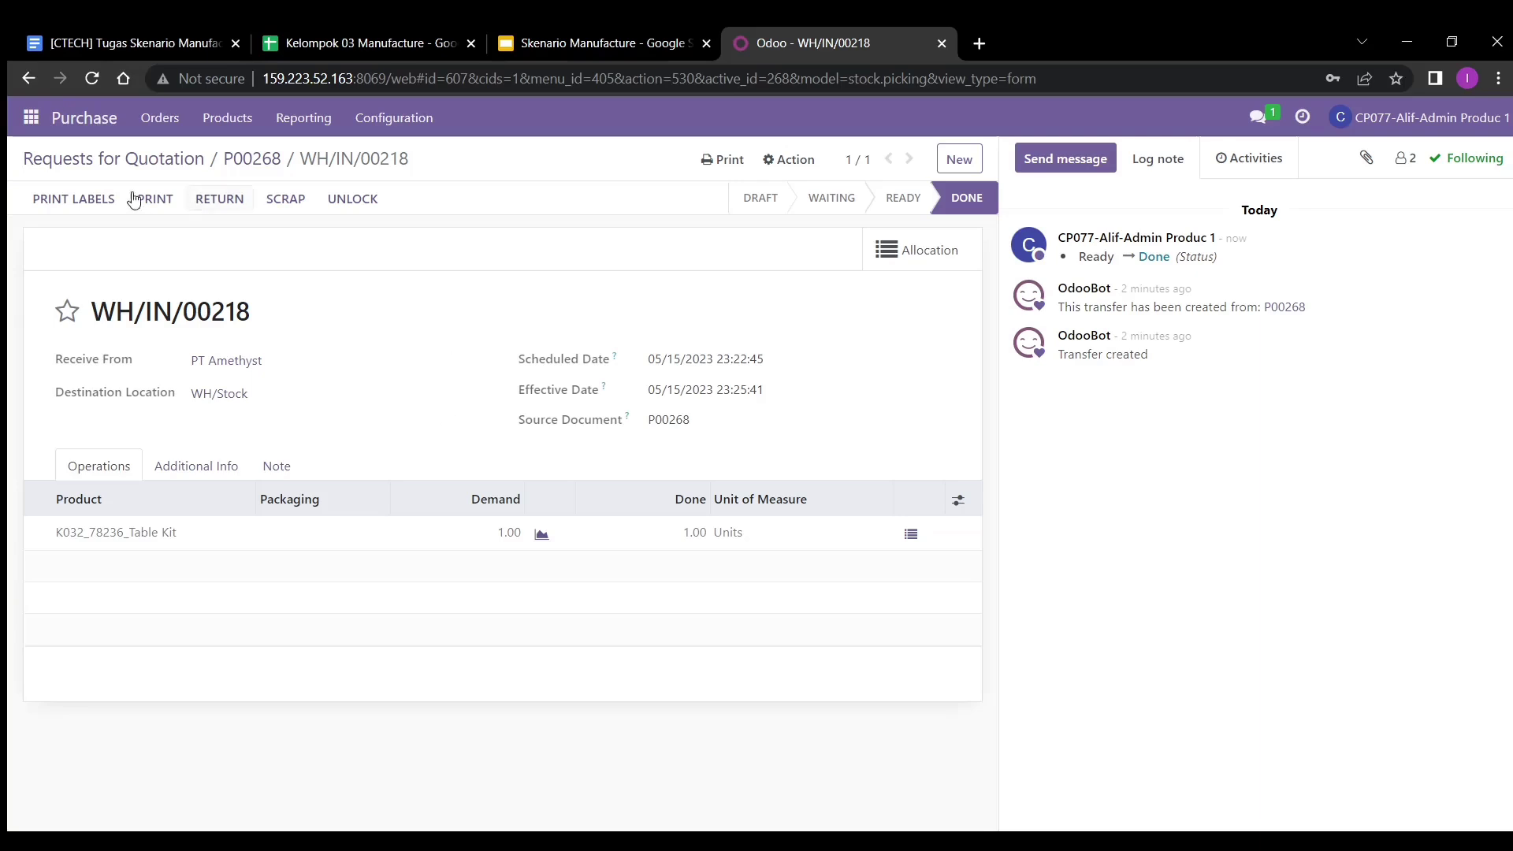
pyautogui.click(31, 118)
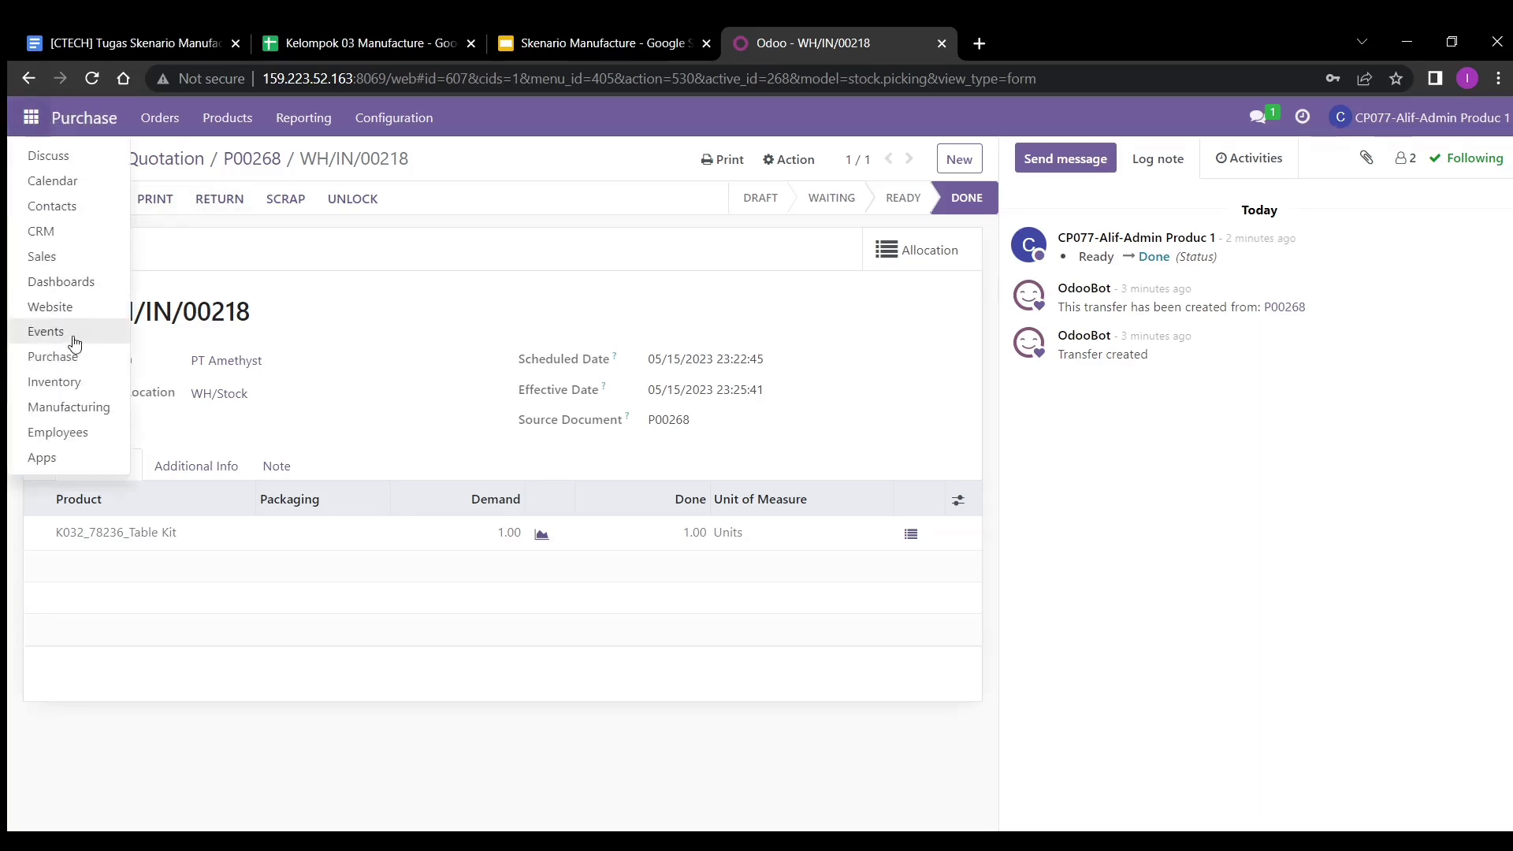
pyautogui.click(62, 382)
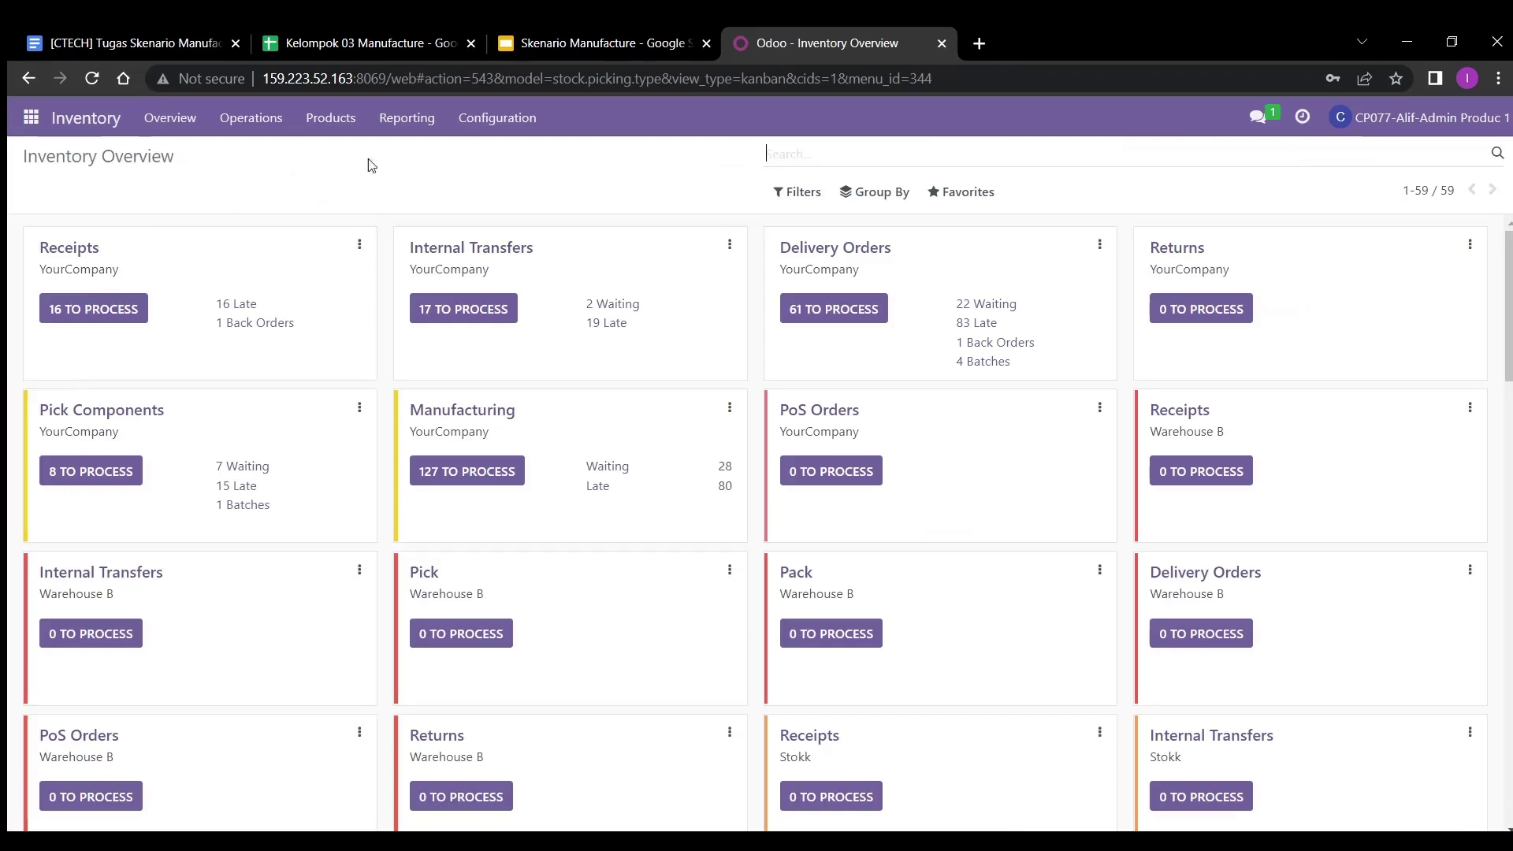
# - Review Moves History for the Table Kit's 1.00-unit receipt, then switch to the Manufacturing app
pyautogui.click(412, 131)
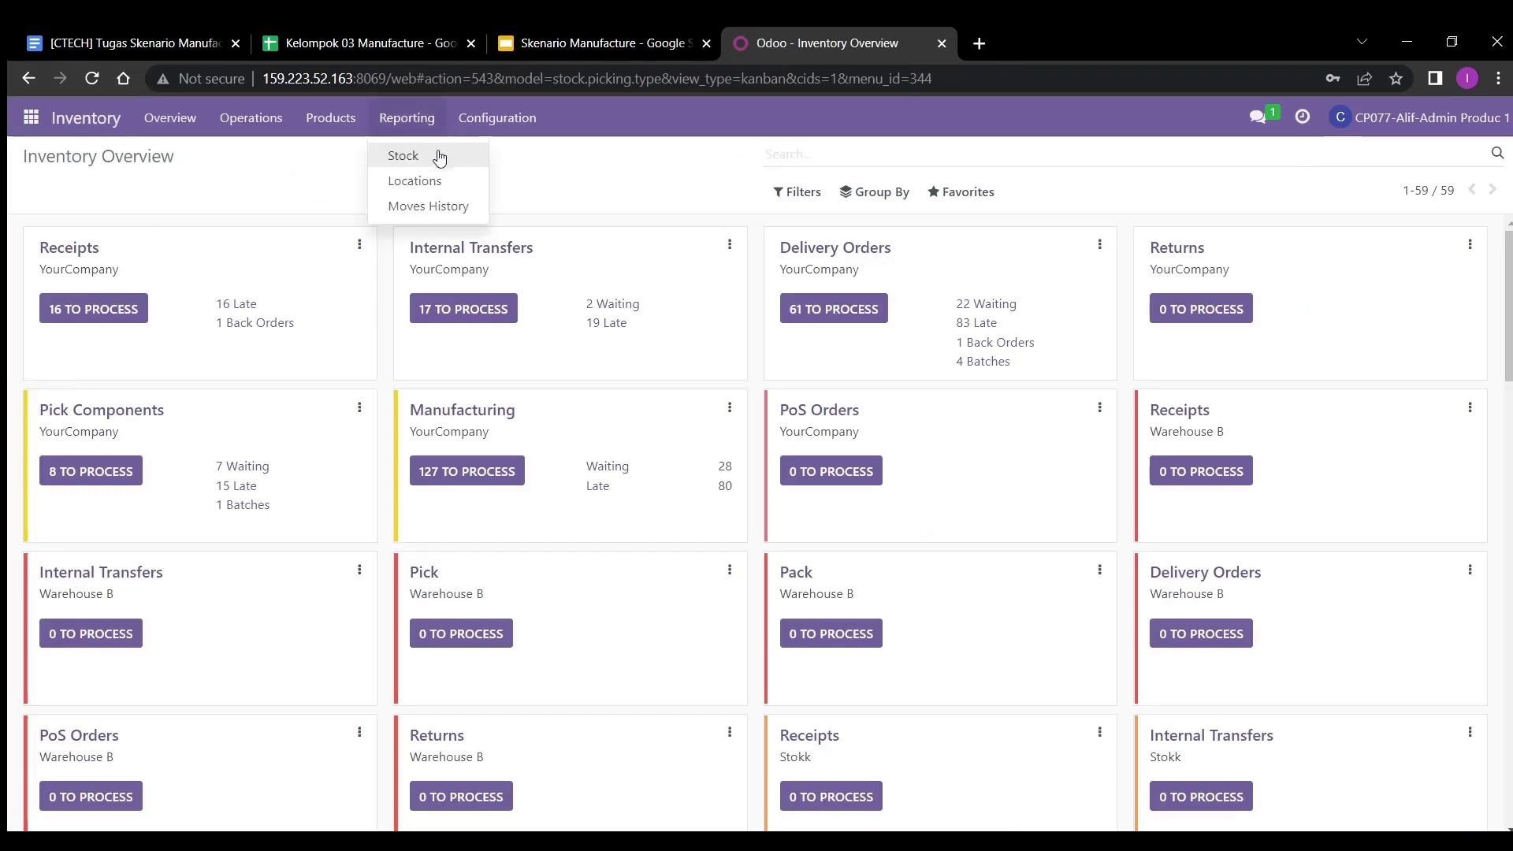
pyautogui.click(427, 205)
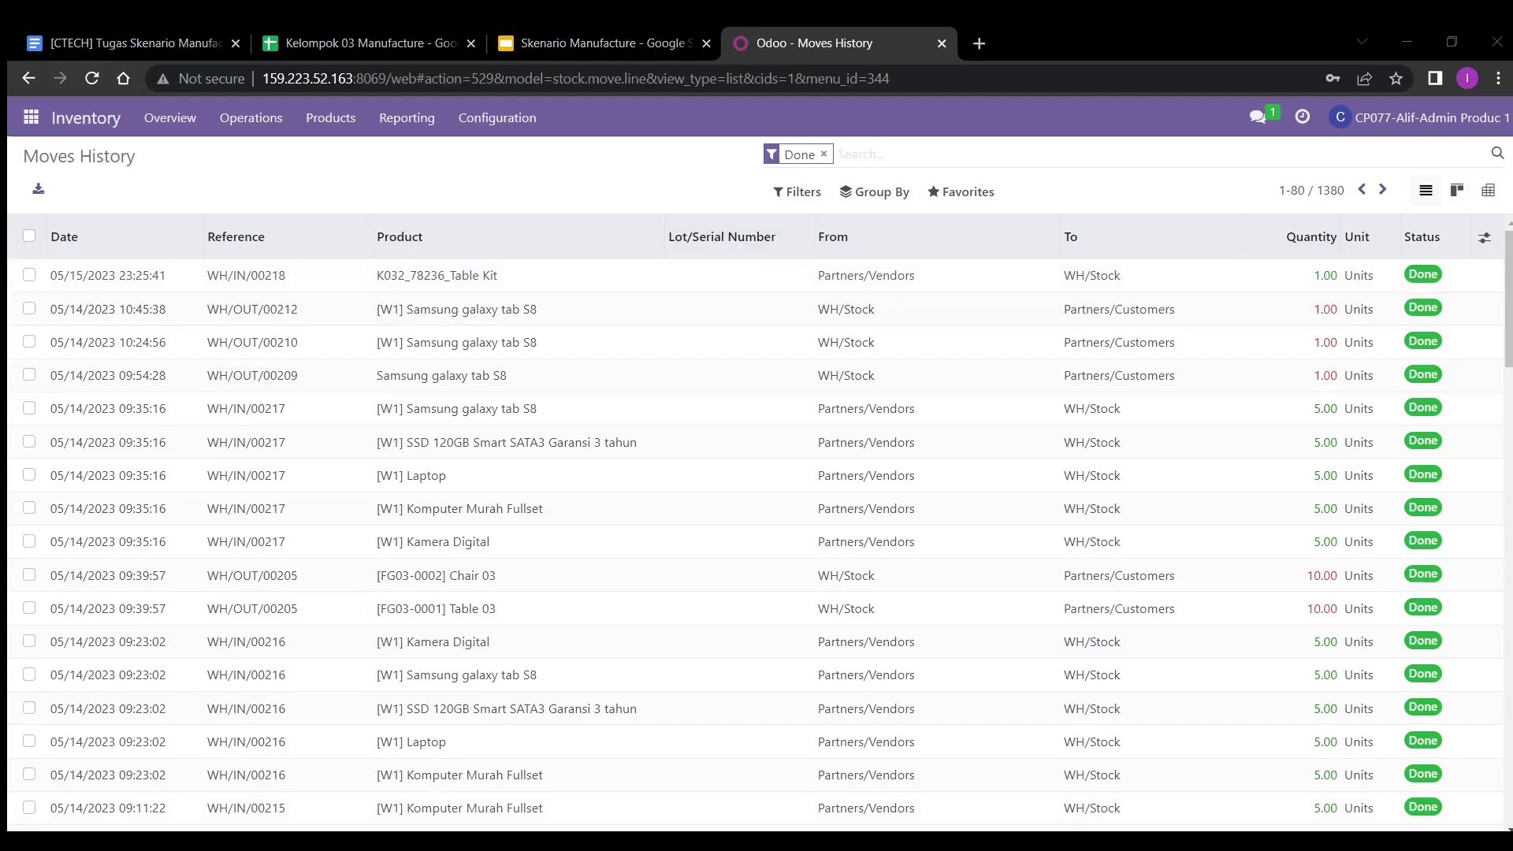
pyautogui.click(31, 117)
pyautogui.click(52, 384)
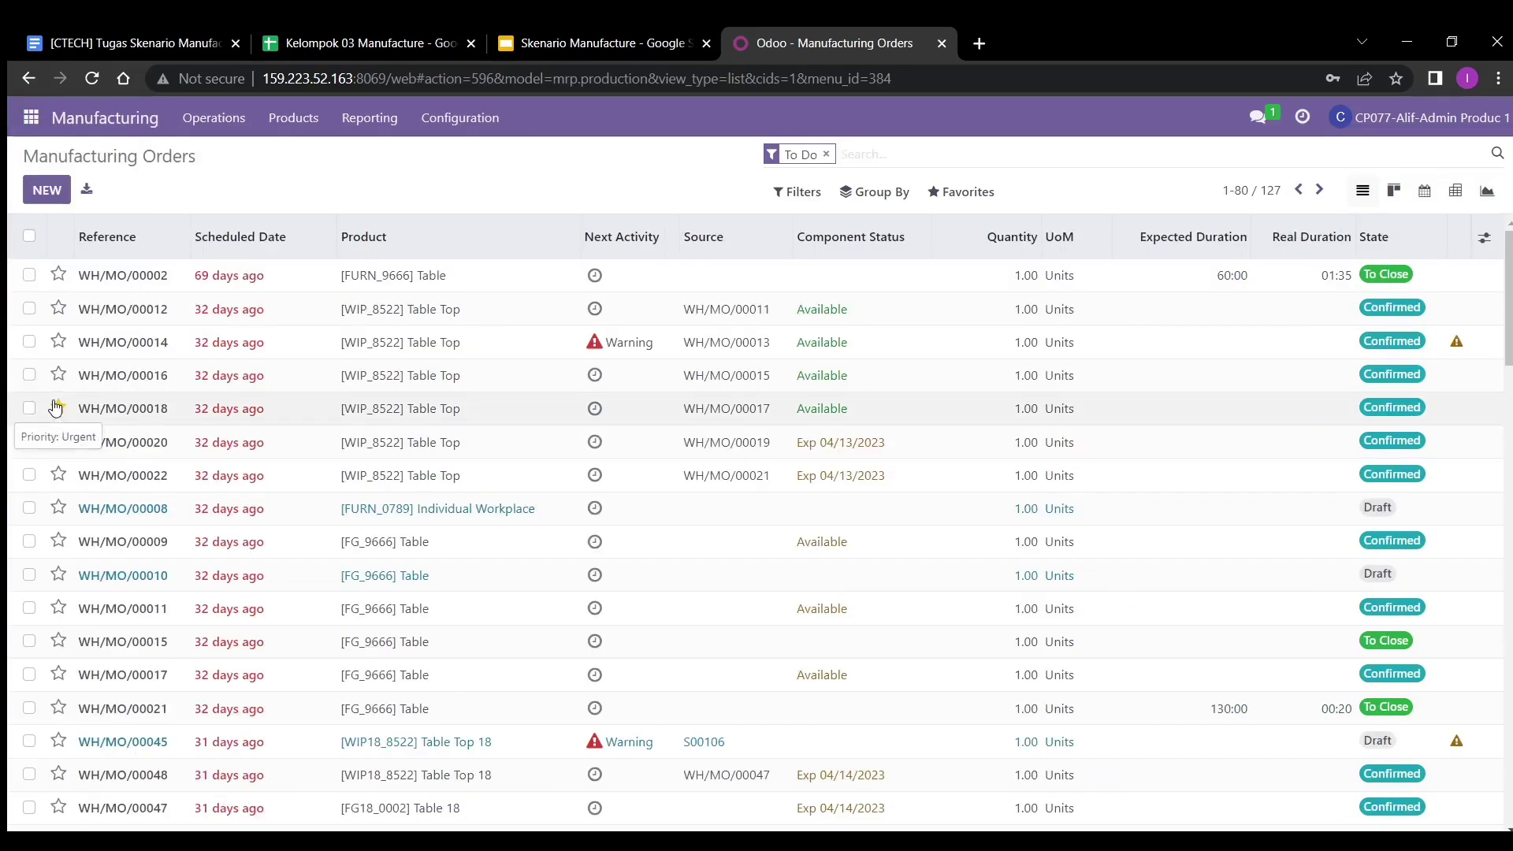
# - Start a new manufacturing order with K032_78236_Table Kit as the product
pyautogui.click(50, 186)
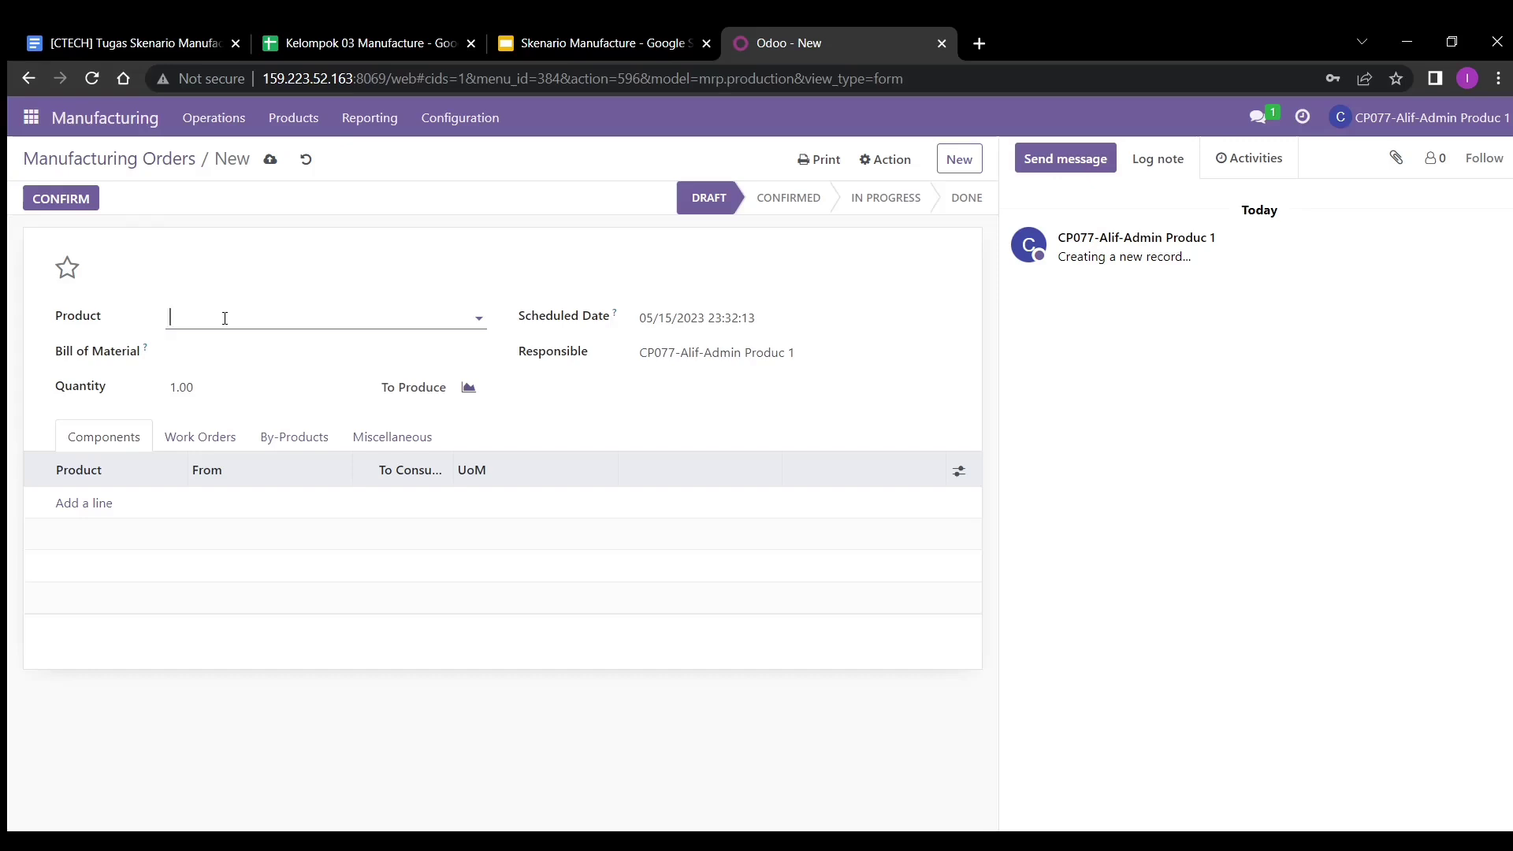
pyautogui.click(280, 320)
pyautogui.write('k032')
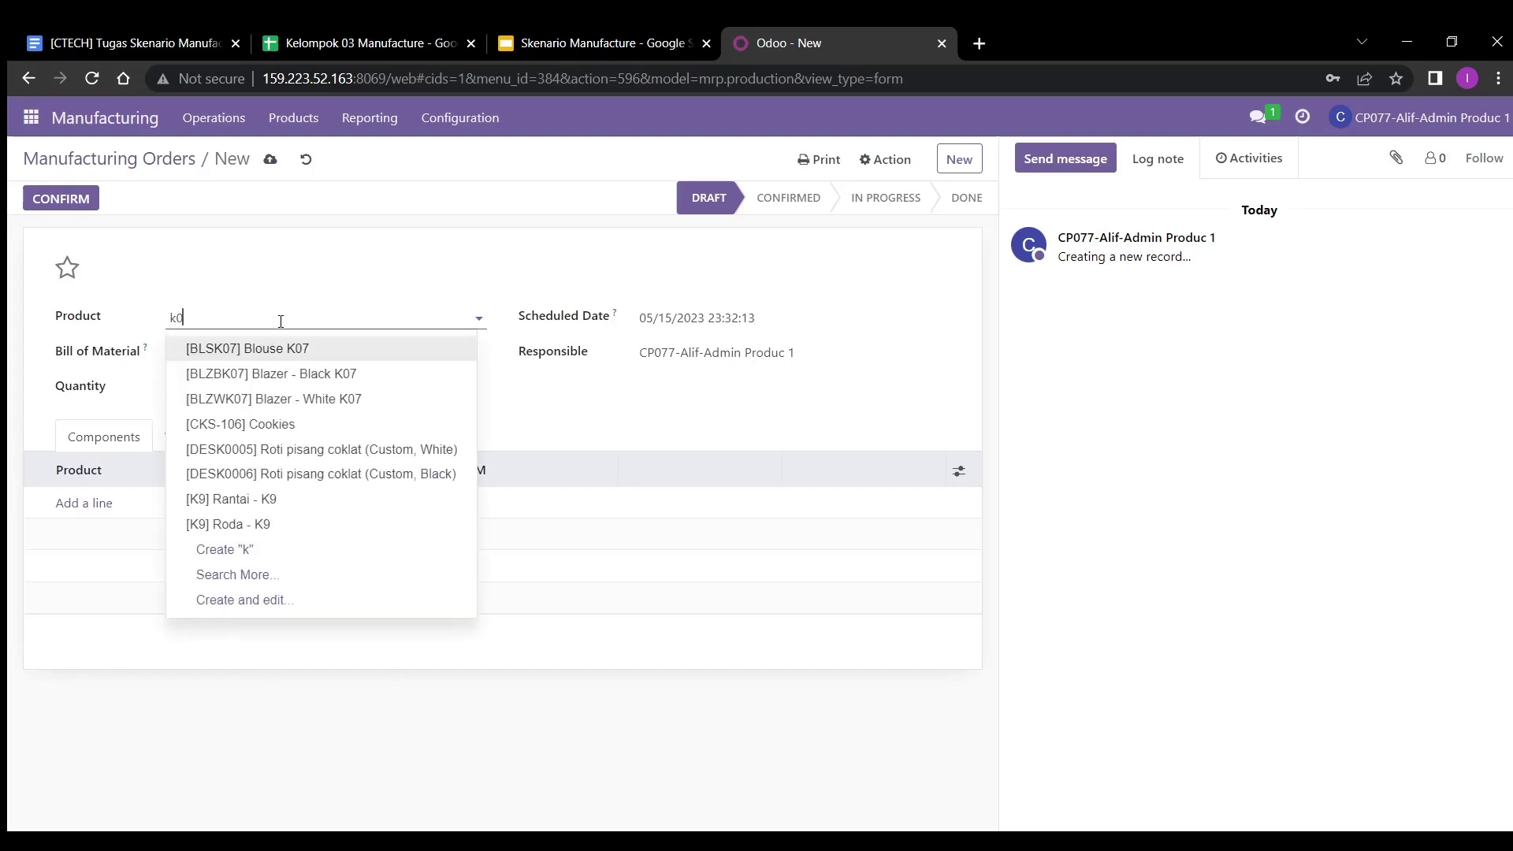
pyautogui.click(282, 356)
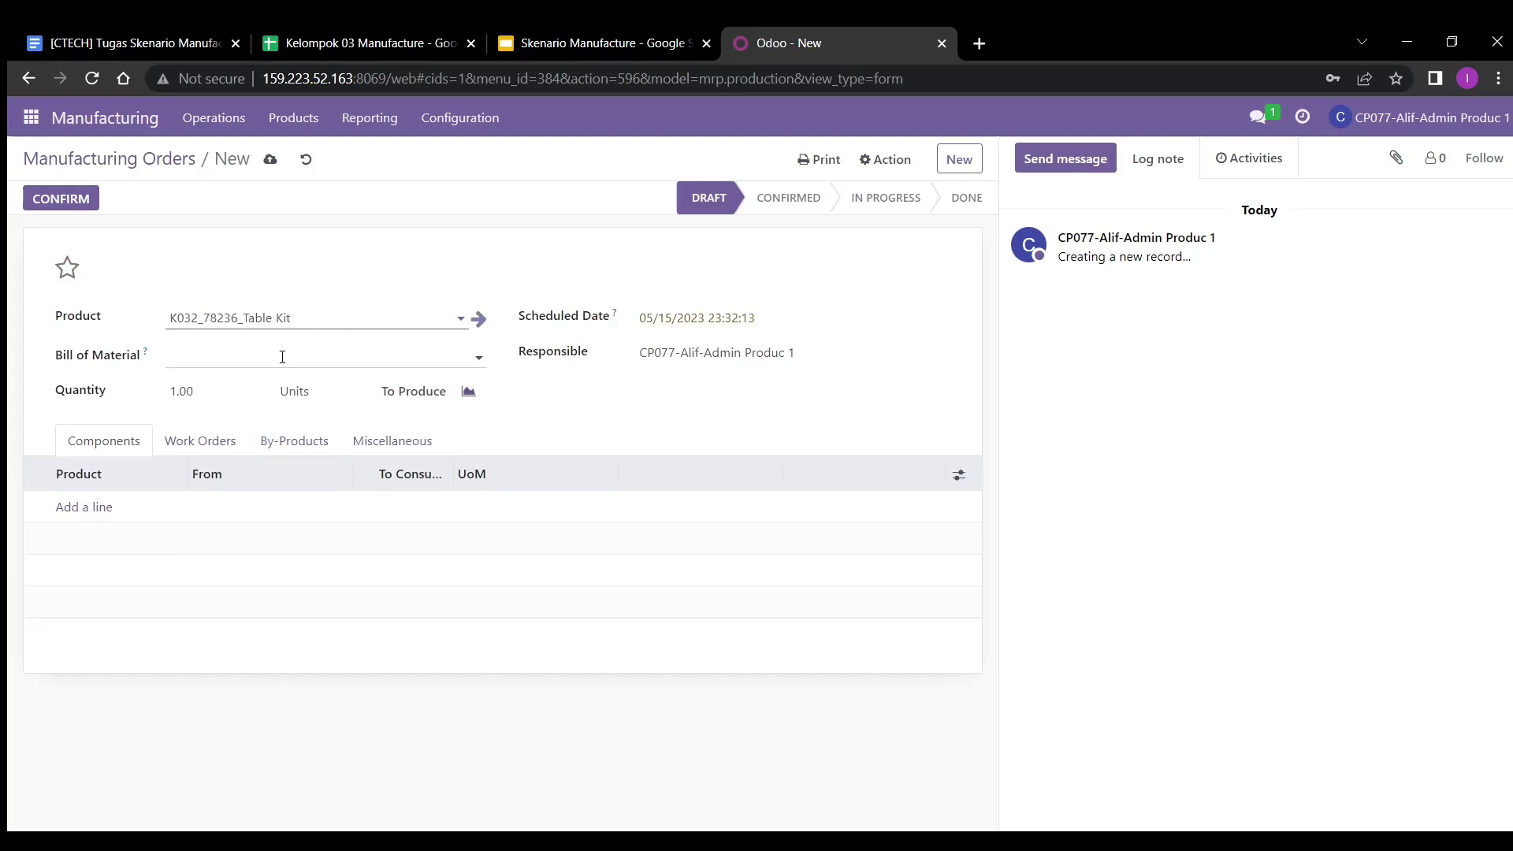
# - Try to create bill of material bom-furn-002 from the order's Bill of Material field
pyautogui.click(282, 357)
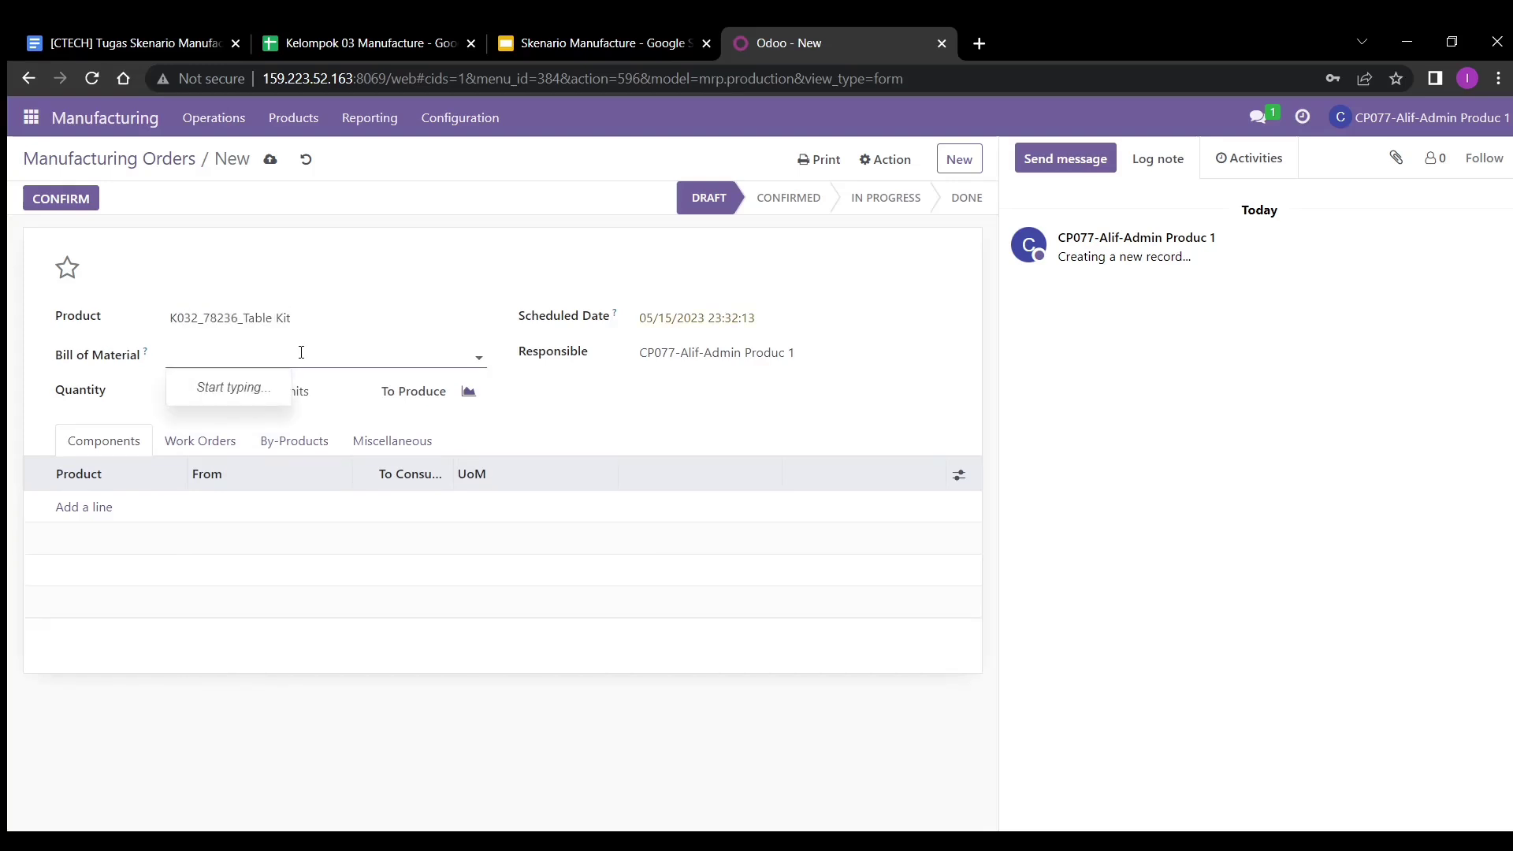
pyautogui.click(175, 43)
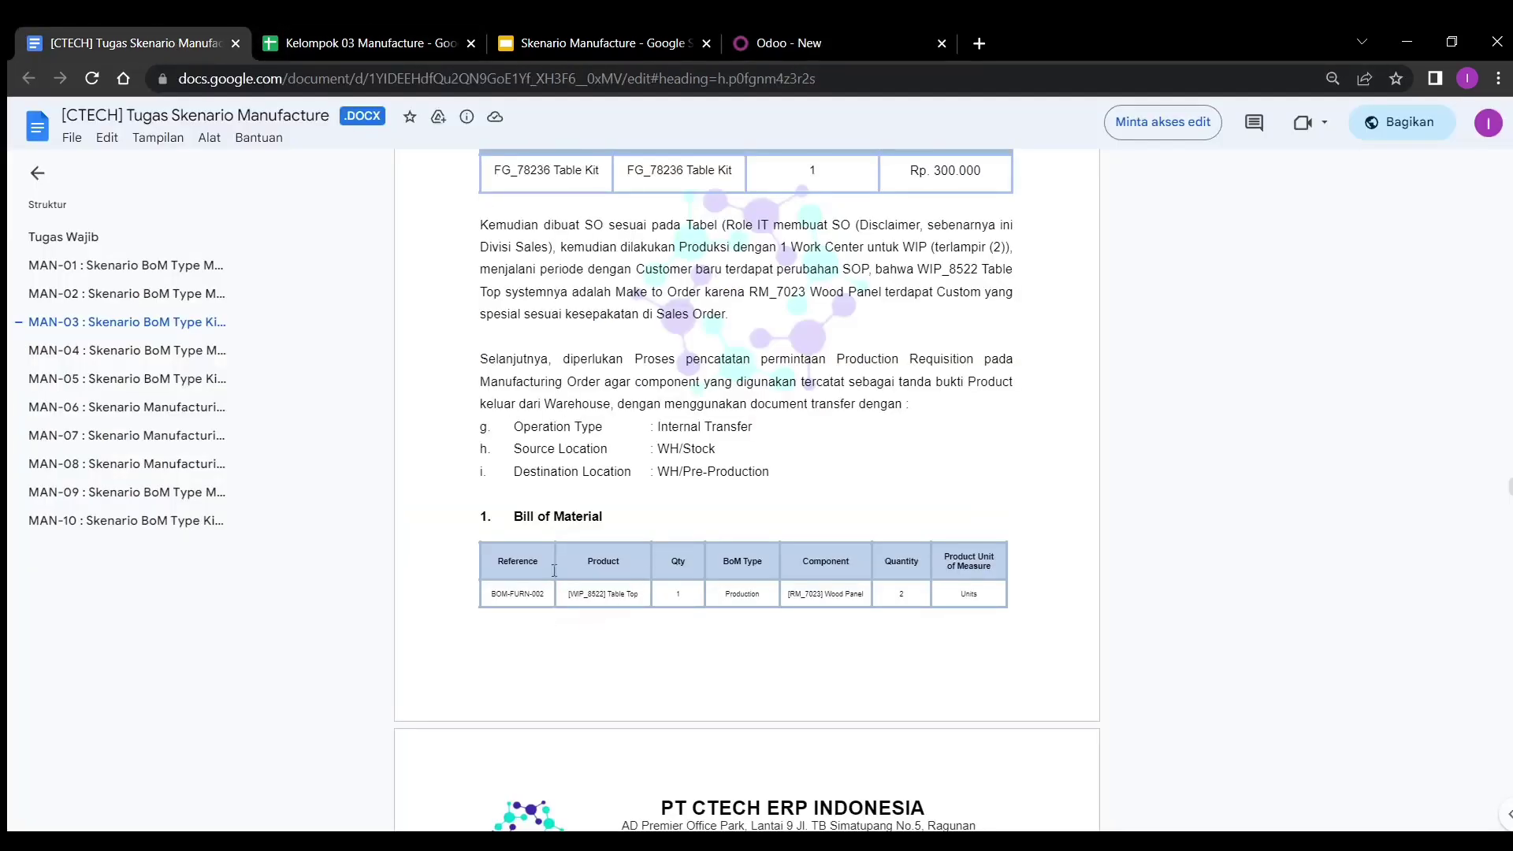
pyautogui.click(797, 49)
pyautogui.write('bo')
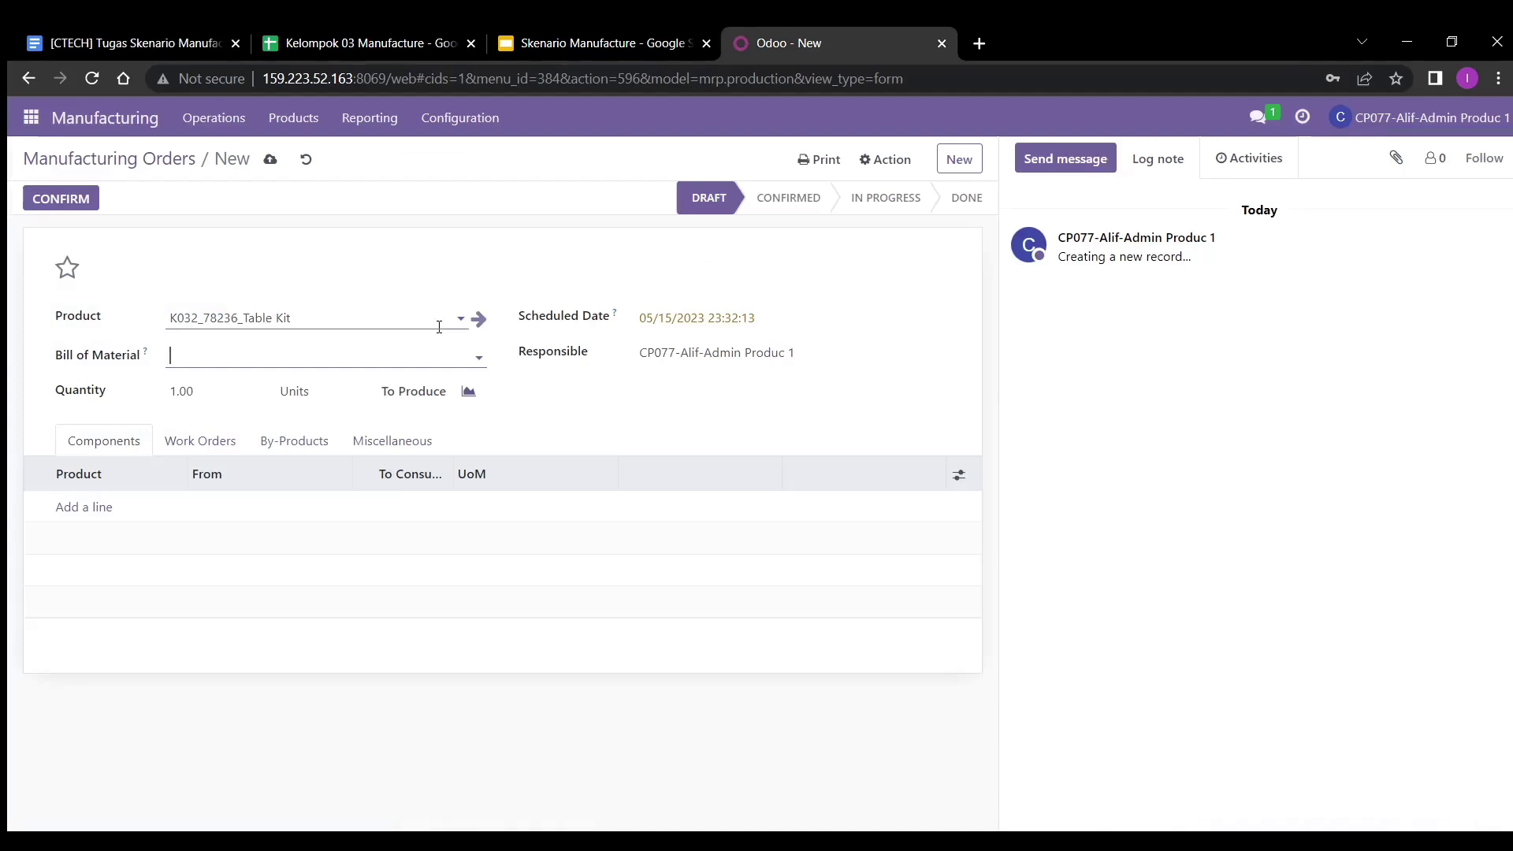
pyautogui.write('m')
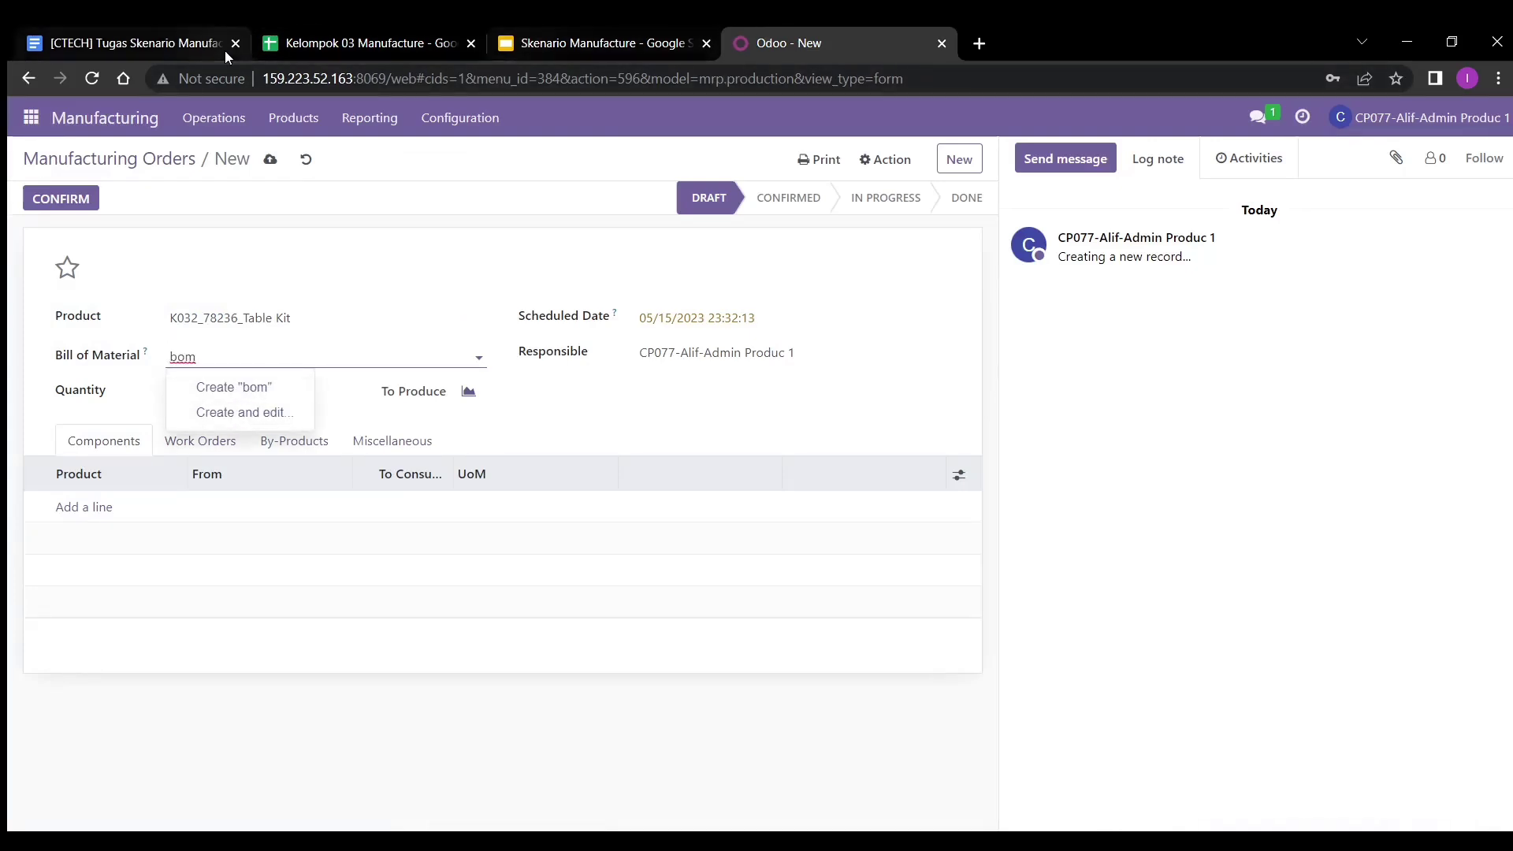
pyautogui.click(161, 45)
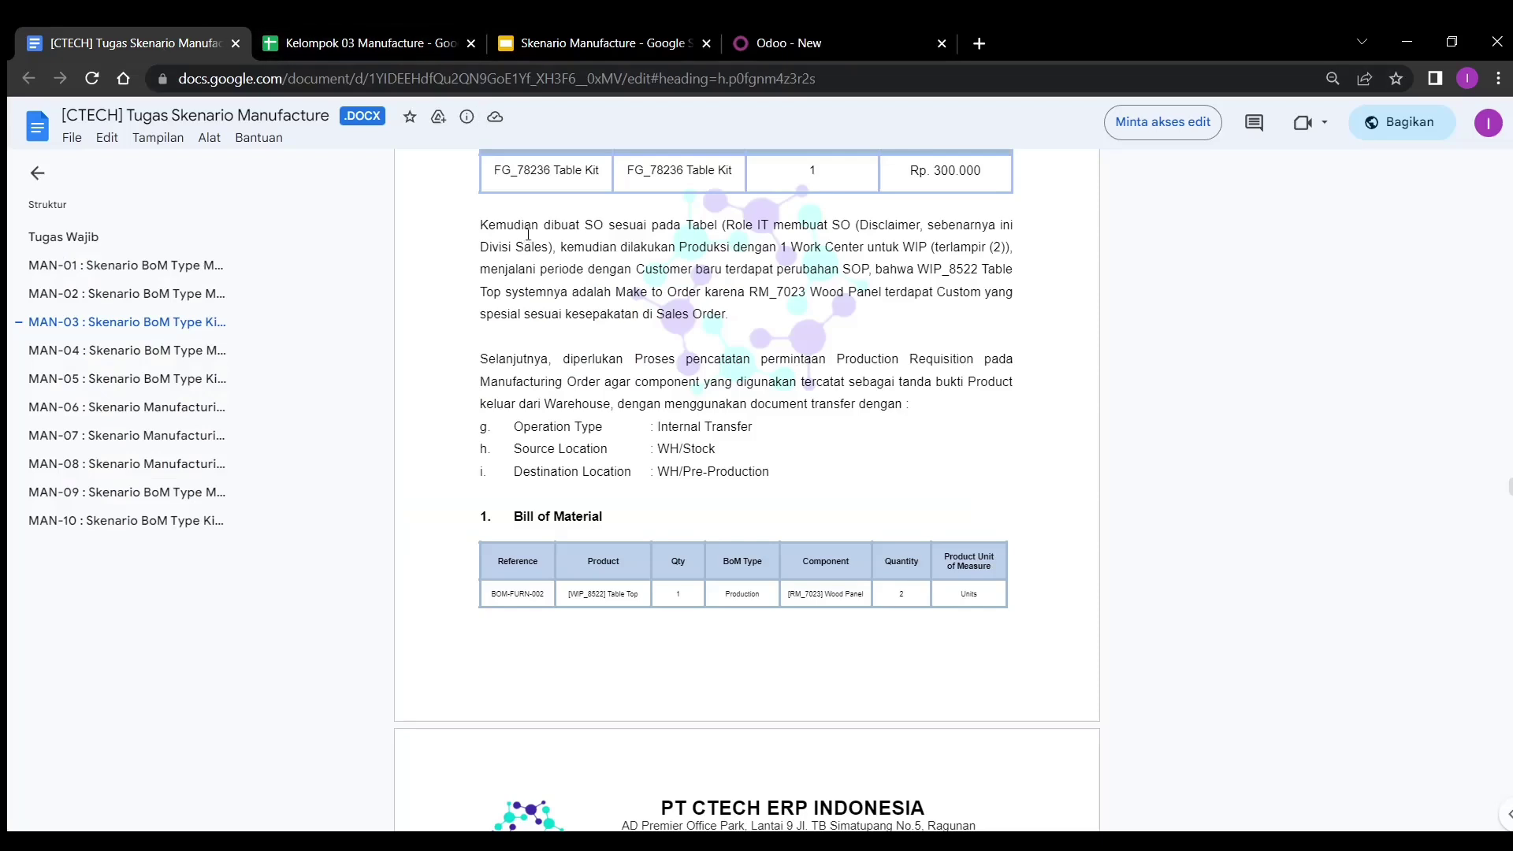
pyautogui.click(806, 36)
pyautogui.write('-furn')
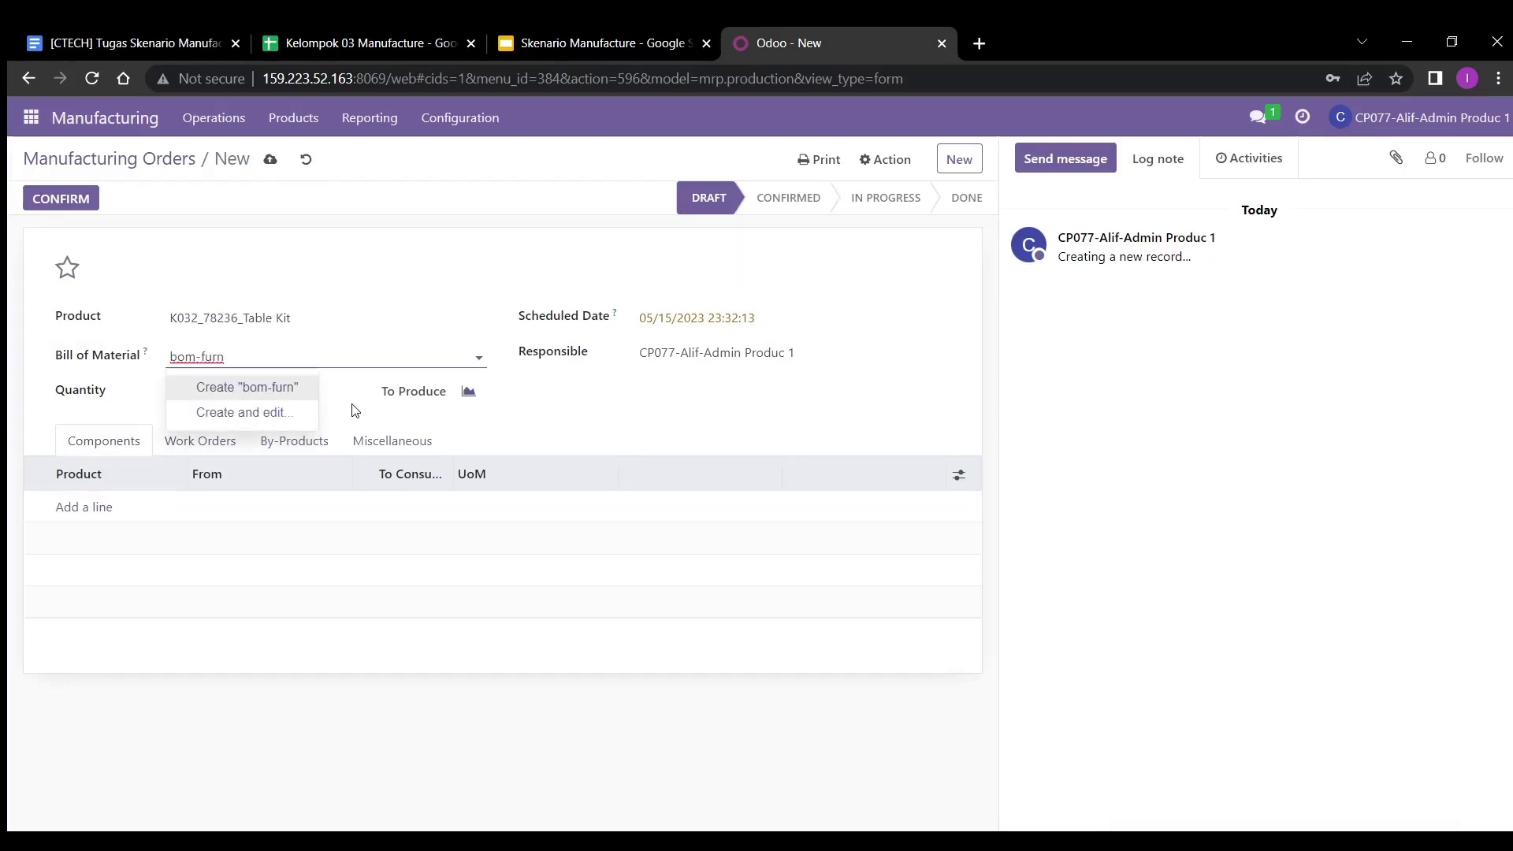
pyautogui.write('-002')
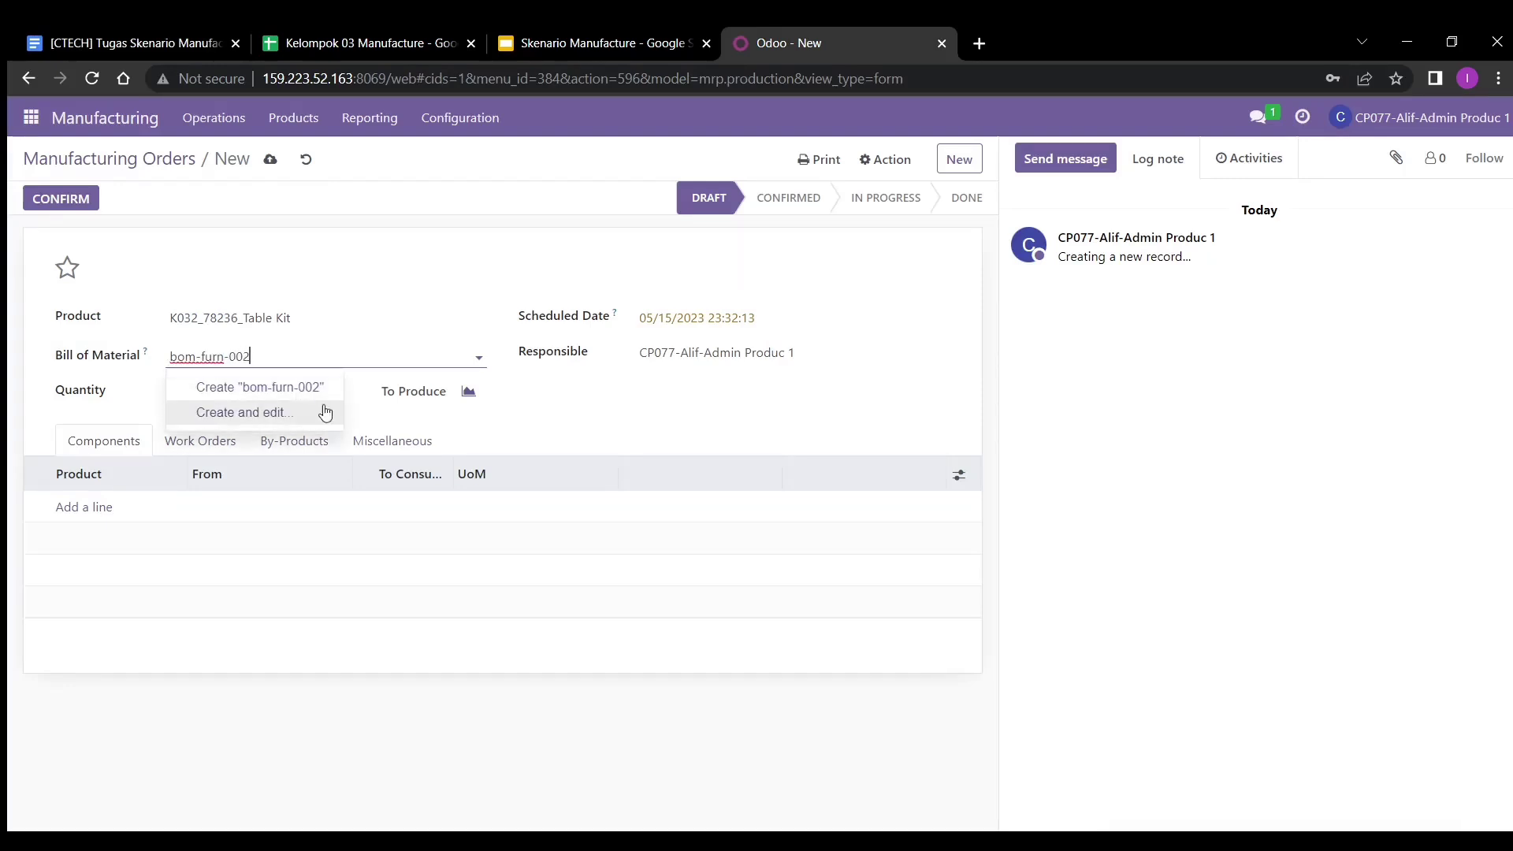
pyautogui.click(296, 401)
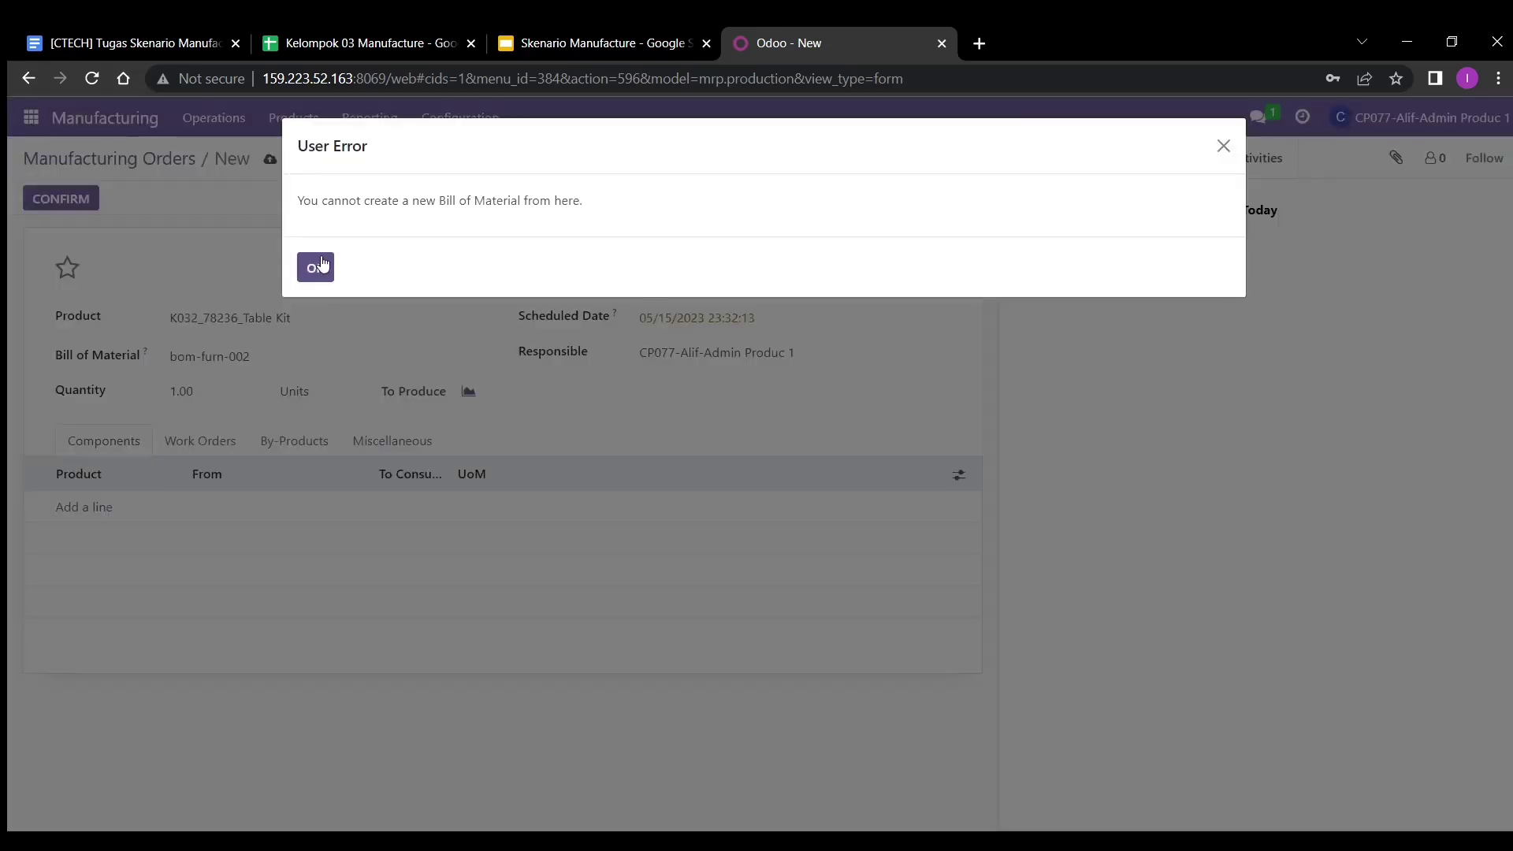
# - Dismiss the user error, replace the Bill of Material entry with k032, and go to Manufacturing products
pyautogui.click(314, 267)
pyautogui.moveTo(320, 363); pyautogui.dragTo(162, 370)
pyautogui.press('BackSpace')
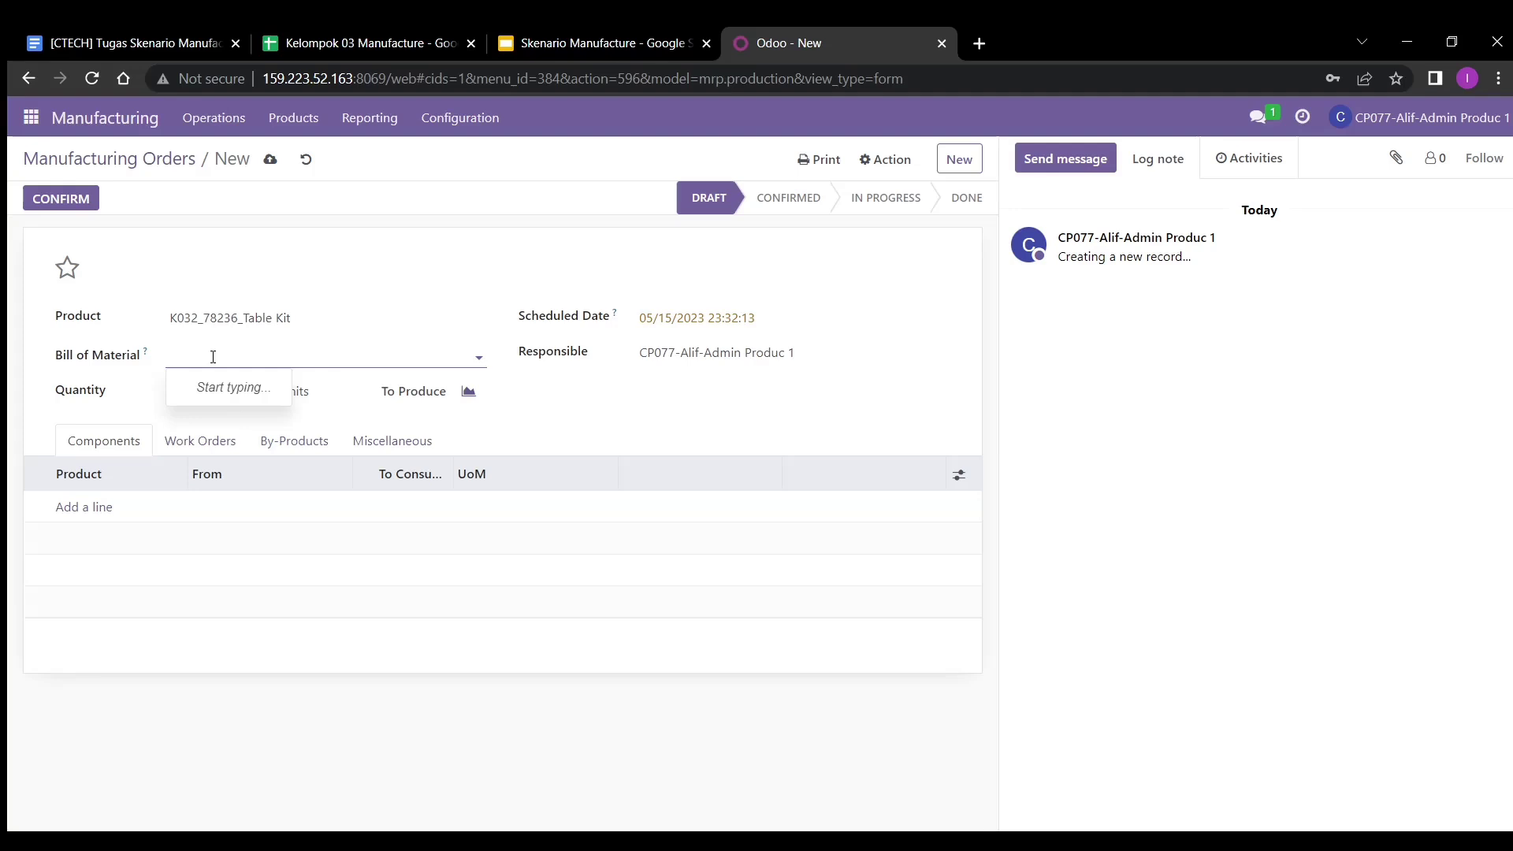
pyautogui.write('k032')
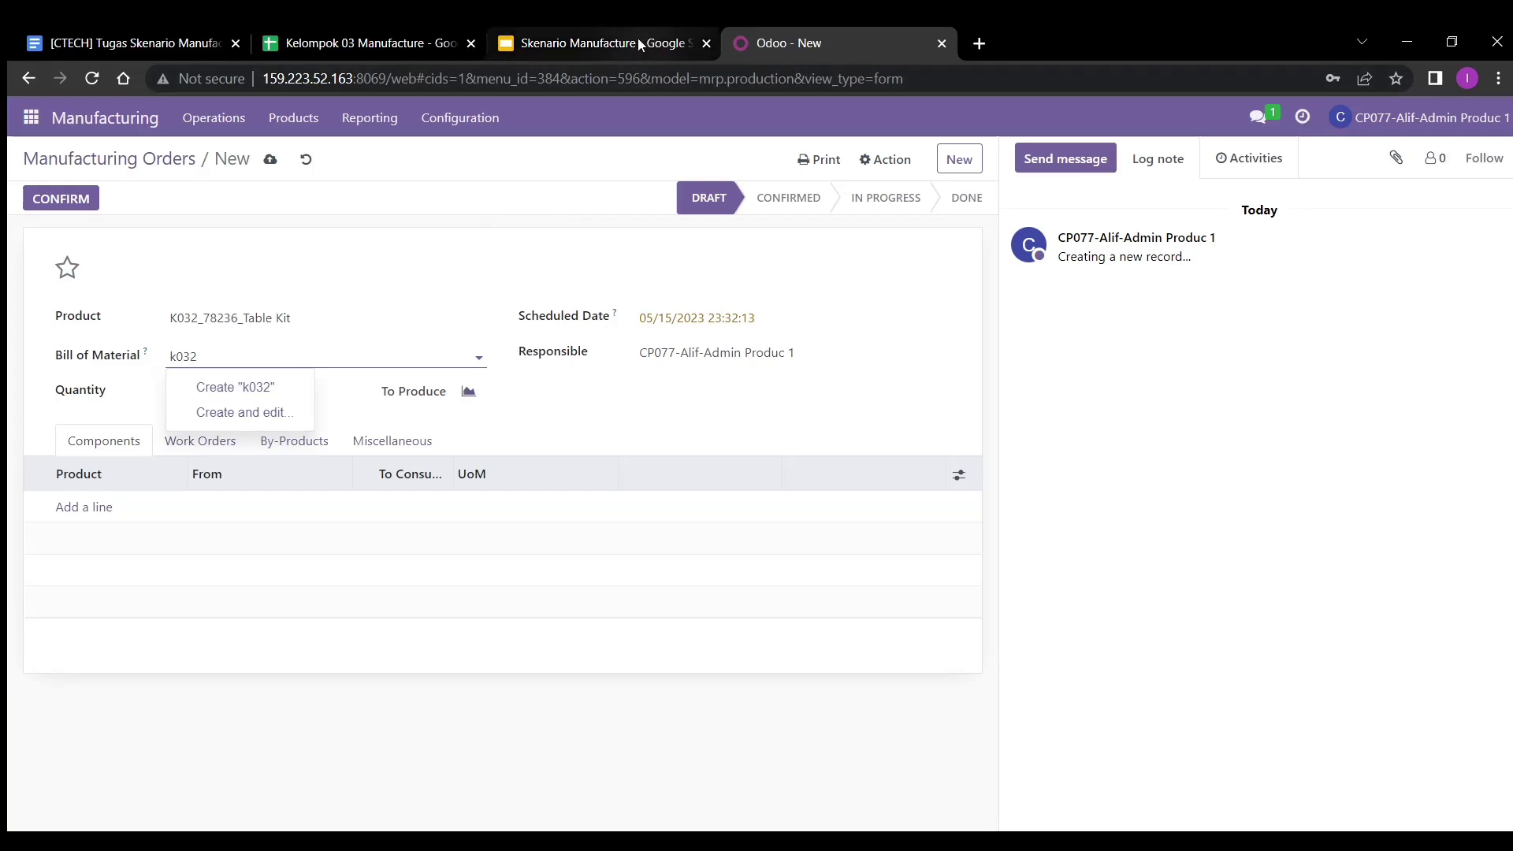
pyautogui.hotkey('alt', 'Tab')
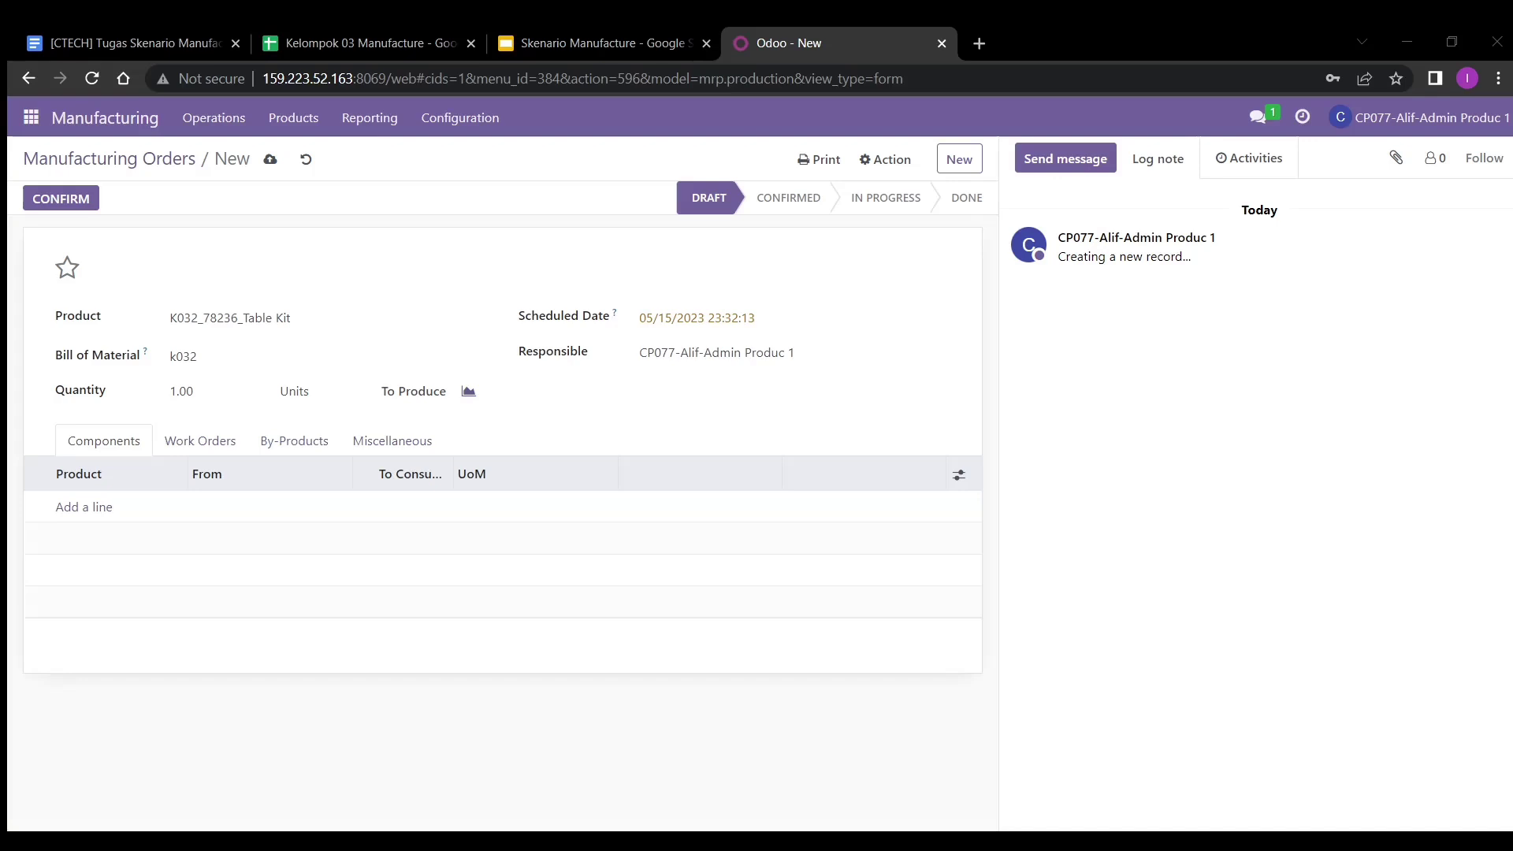
pyautogui.click(289, 133)
# - Search the Manufacturing products for k032 and 'table kit', adjusting the search filters
pyautogui.click(297, 152)
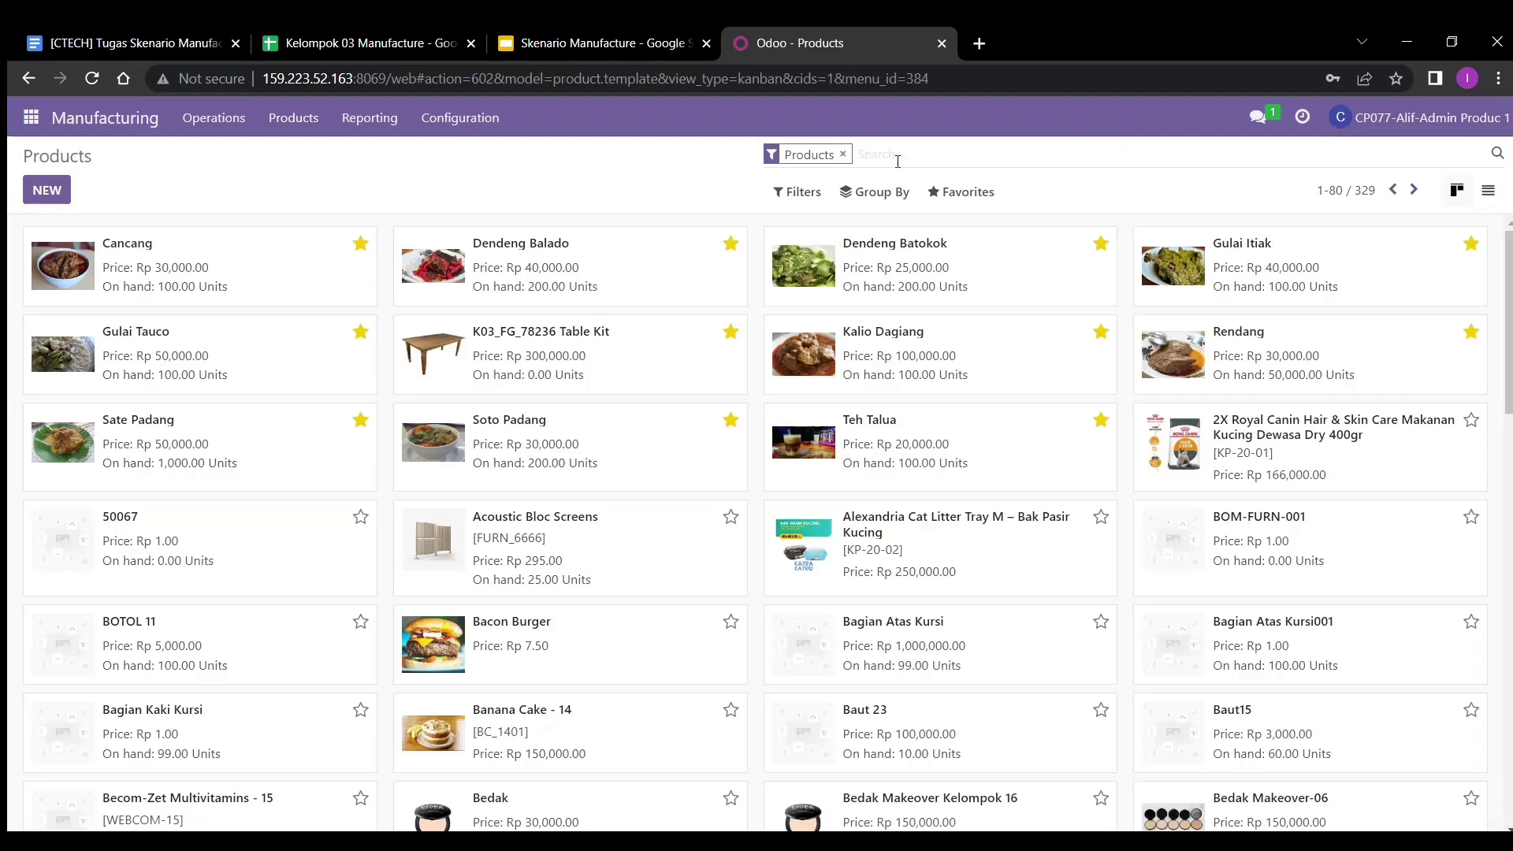
pyautogui.write('k033')
pyautogui.press('BackSpace')
pyautogui.write('2')
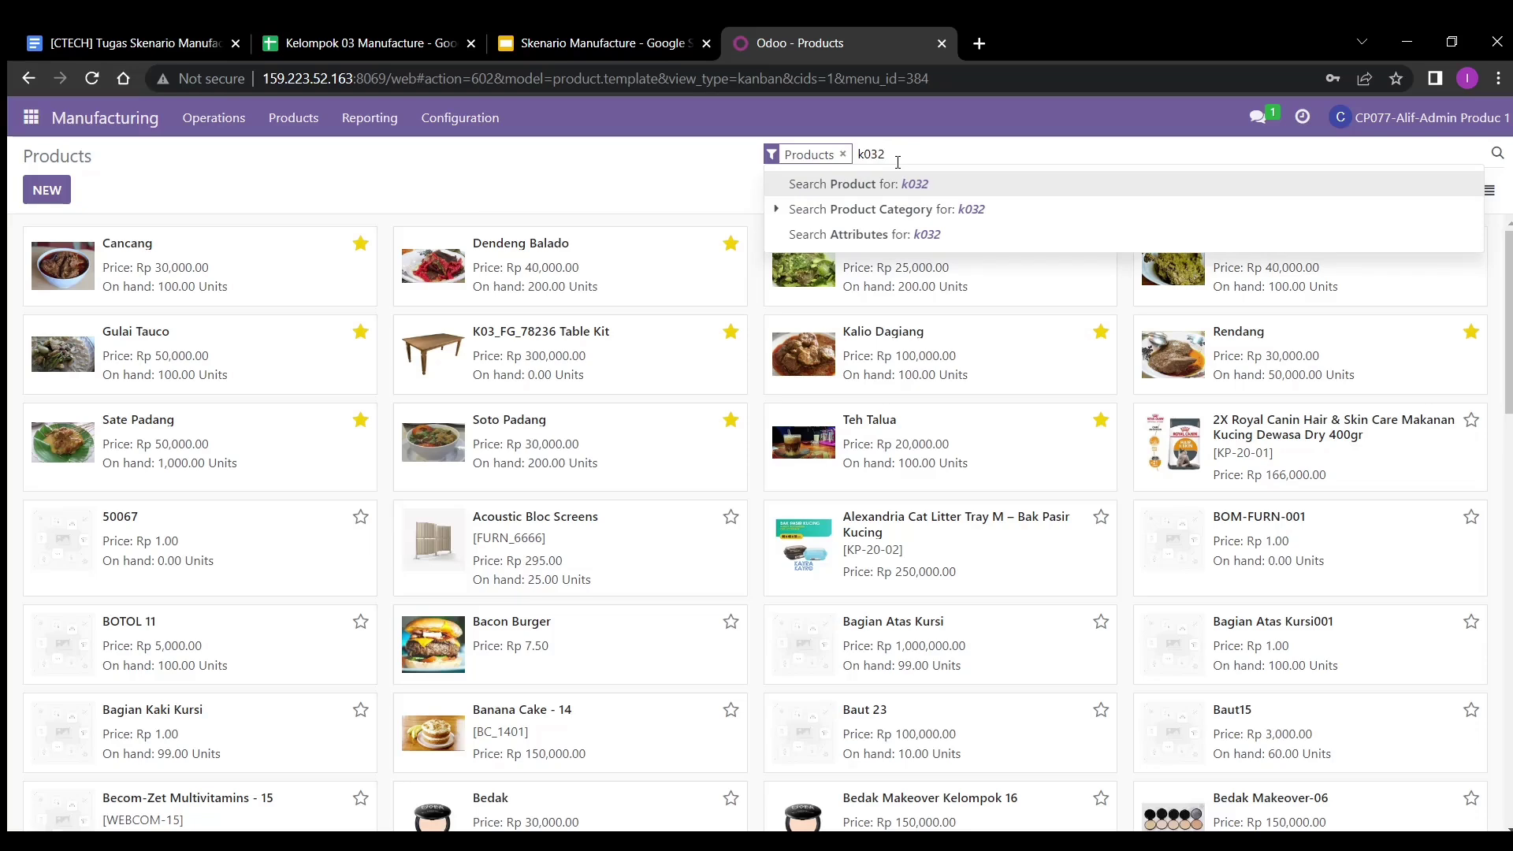
pyautogui.press('BackSpace')
pyautogui.press('BackSpace')
pyautogui.press('BackSpace')
pyautogui.press('BackSpace')
pyautogui.write('t')
pyautogui.click(842, 155)
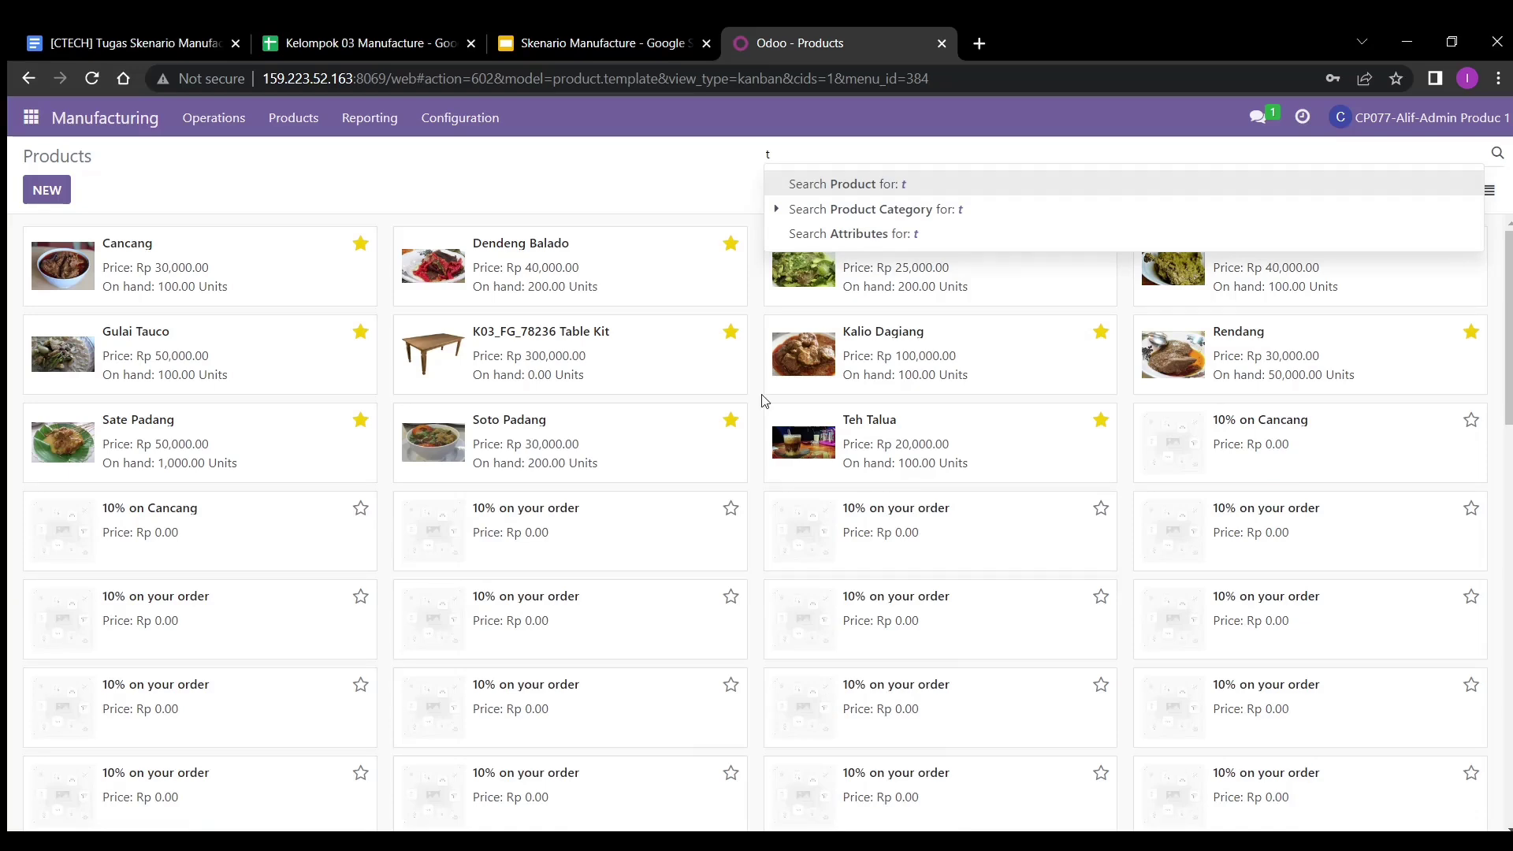
pyautogui.write('able kit')
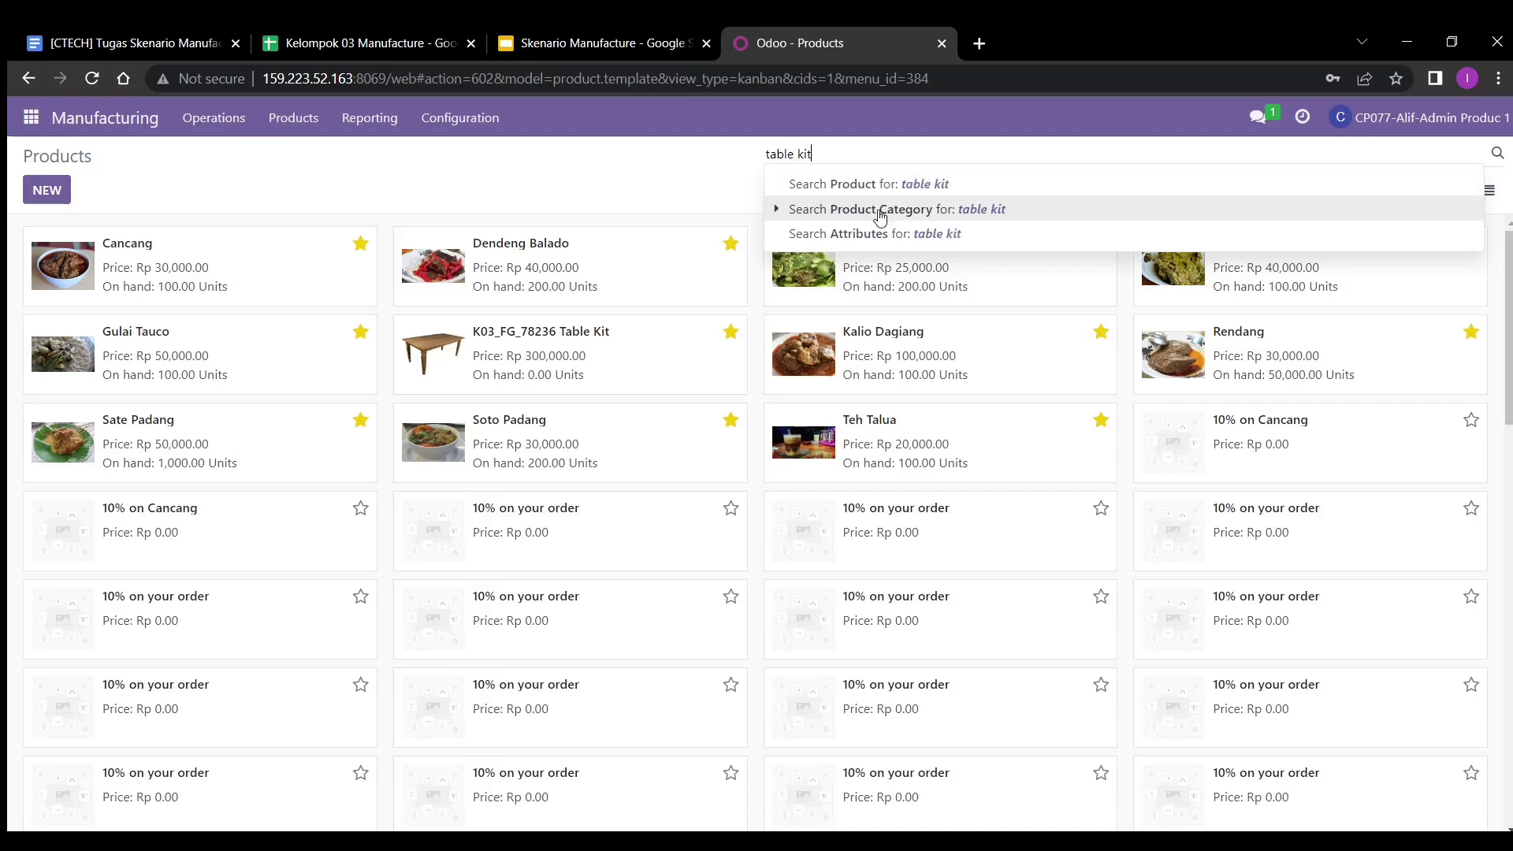
pyautogui.click(876, 209)
pyautogui.click(928, 155)
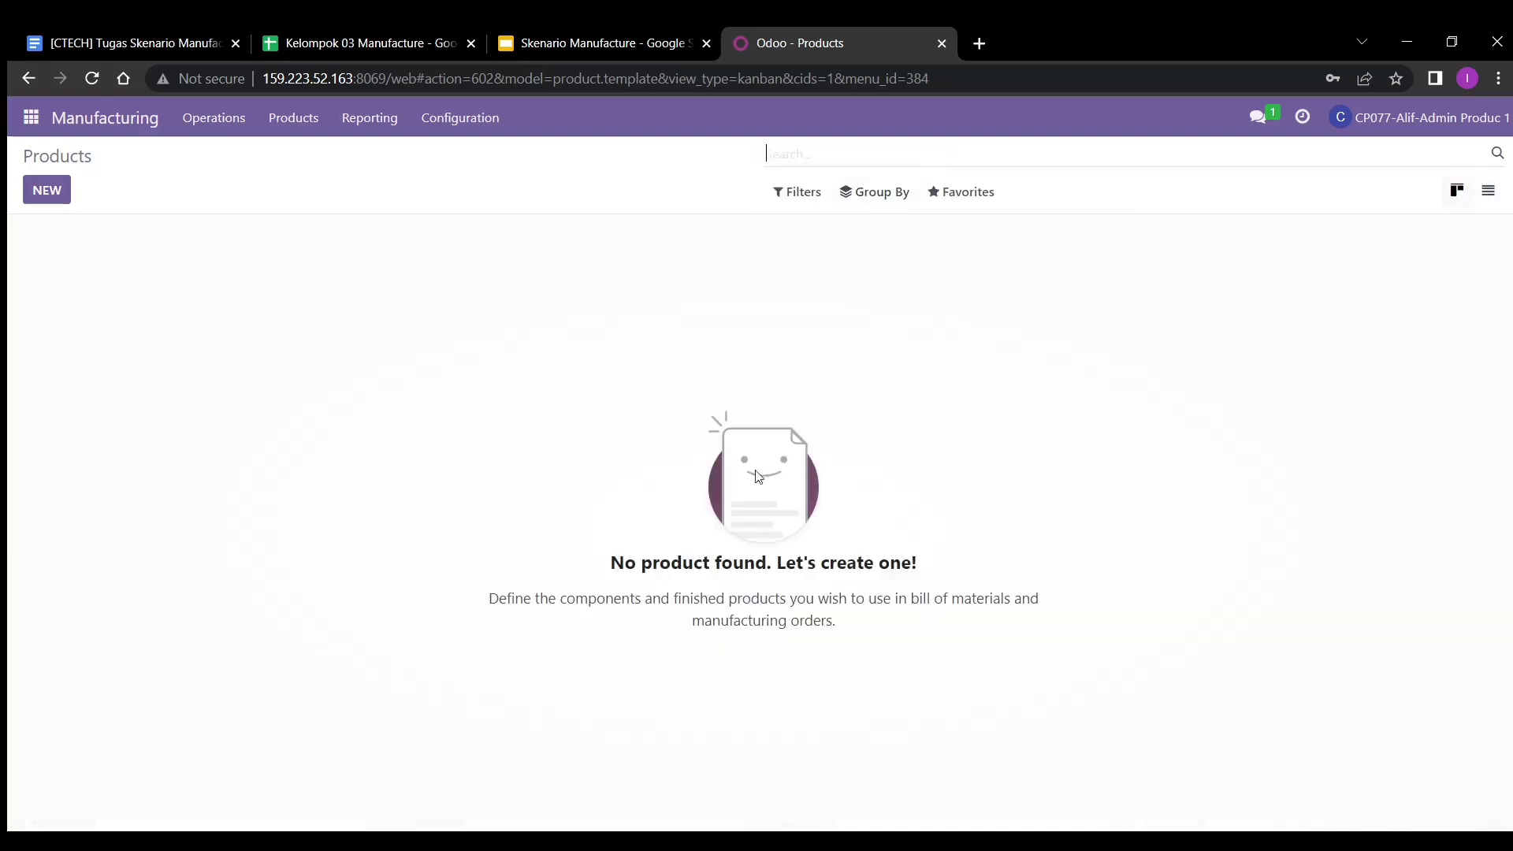
# - Open the K032_78236_Table Kit product and show its empty Bill of Materials list
pyautogui.scroll(-8, 703, 652)
pyautogui.scroll(-4, 702, 654)
pyautogui.scroll(10, 702, 654)
pyautogui.scroll(-10, 702, 654)
pyautogui.scroll(10, 703, 654)
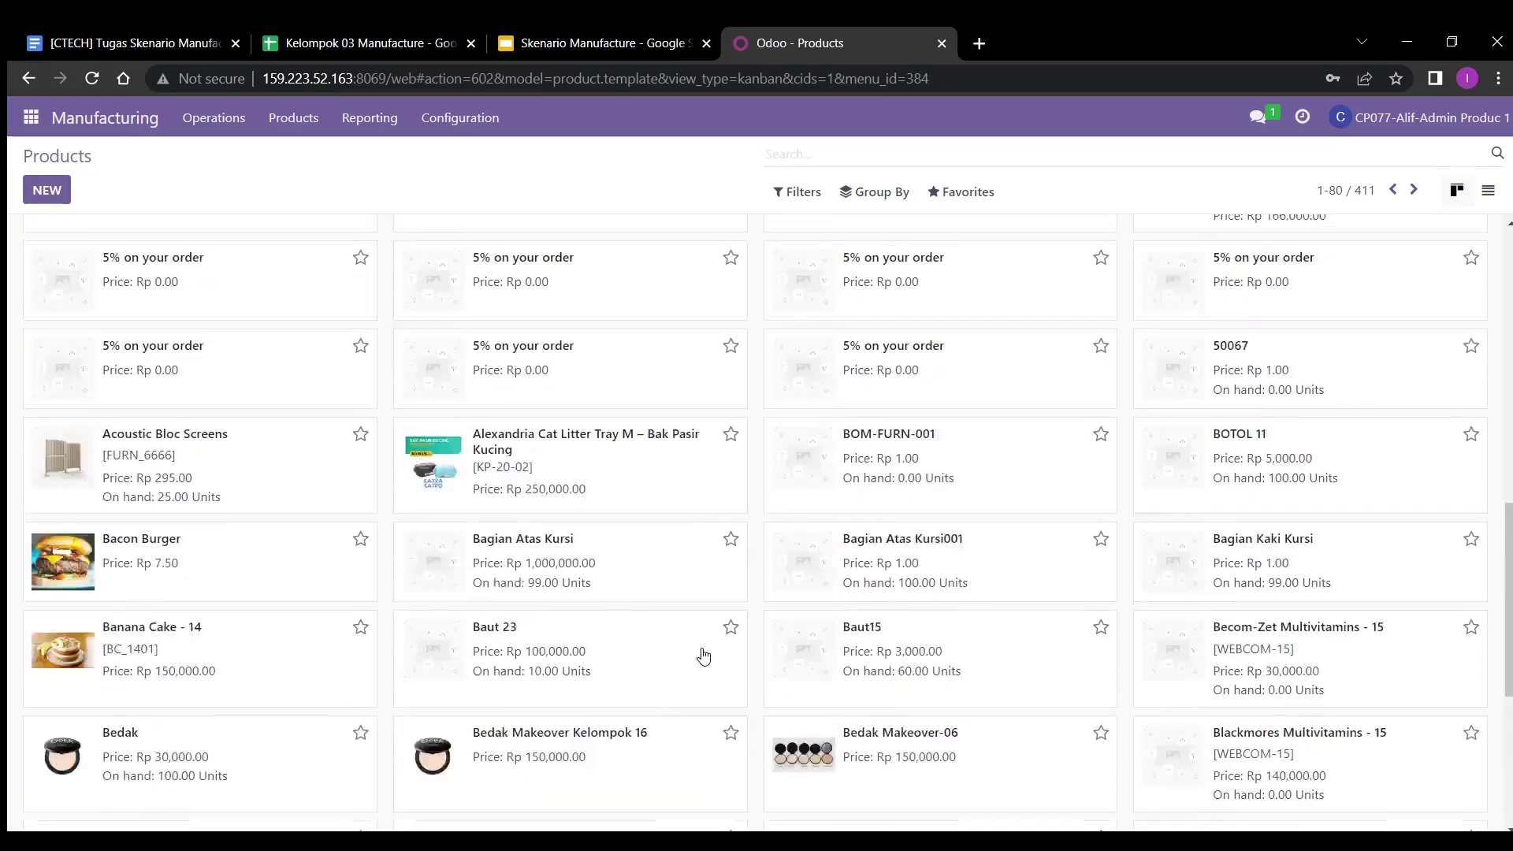
pyautogui.click(657, 842)
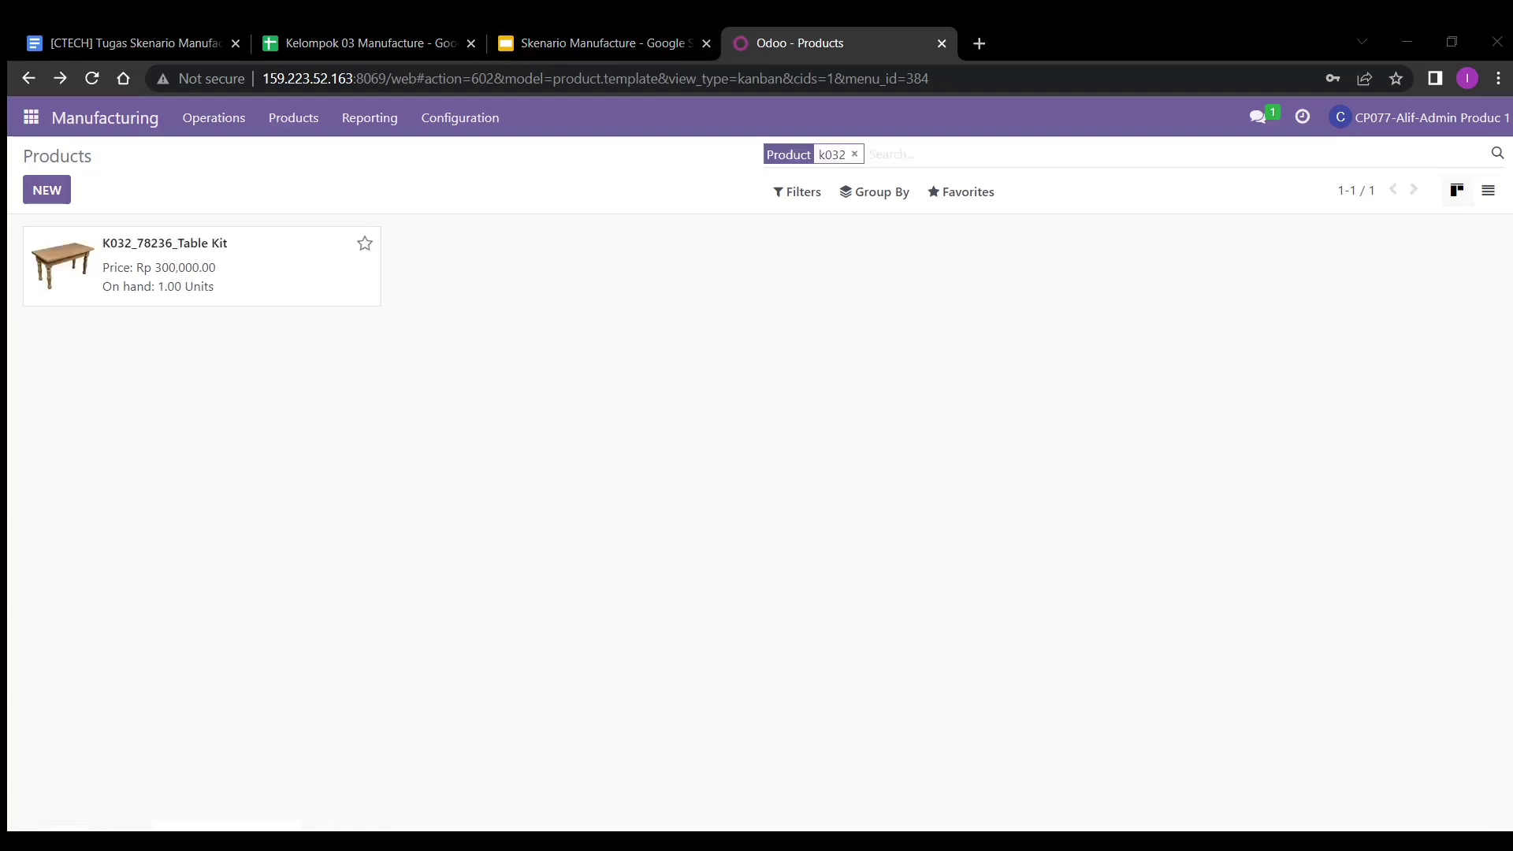
pyautogui.doubleClick(143, 260)
pyautogui.click(771, 265)
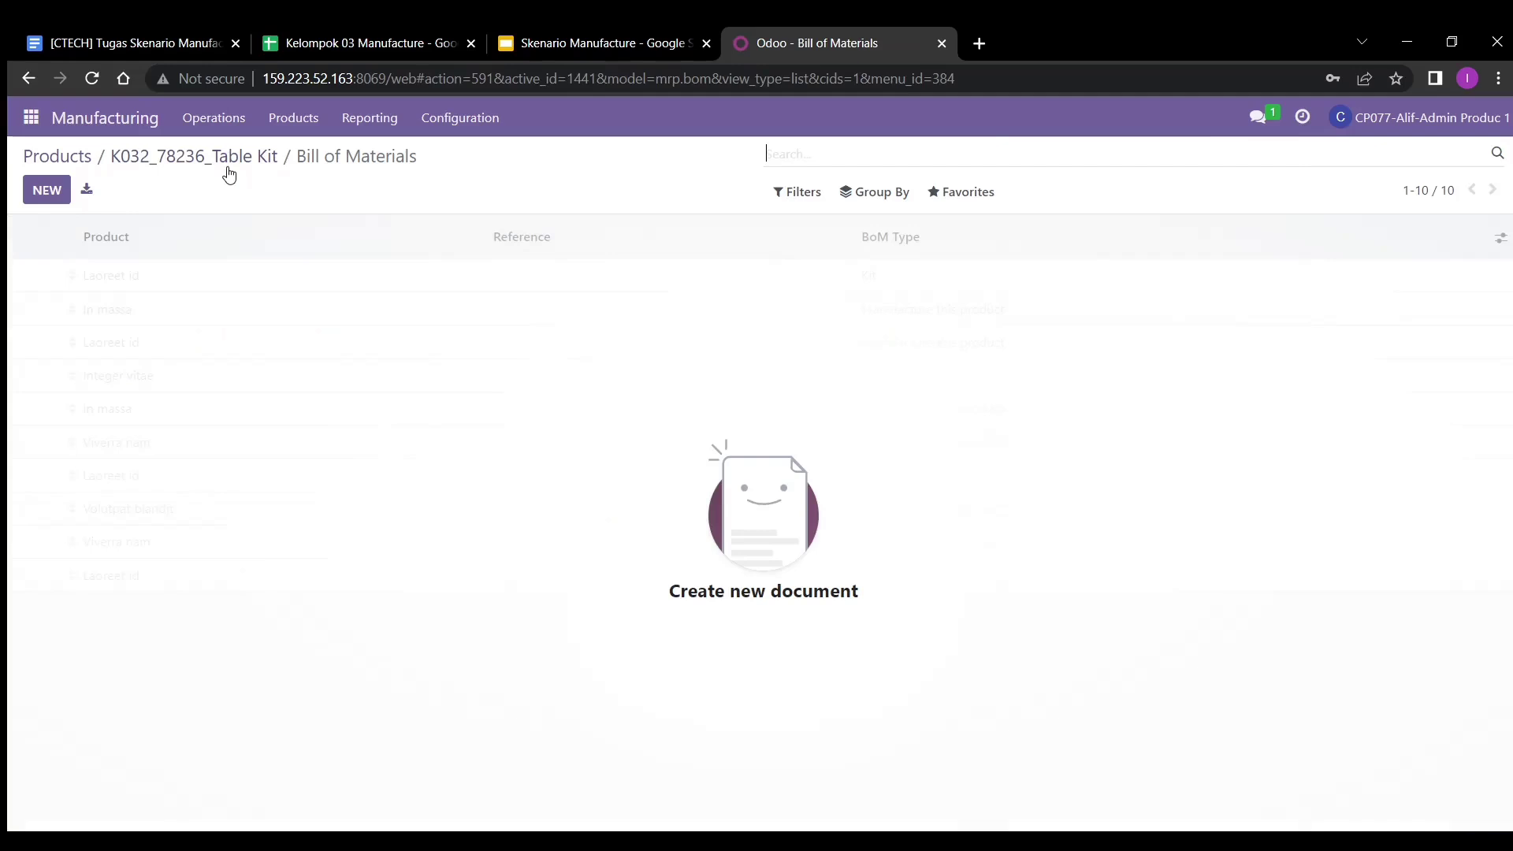
# - Start a new bill for variant K032_78236_Table Kit and add [FURN_7023] Wood Panel as a component
pyautogui.click(47, 190)
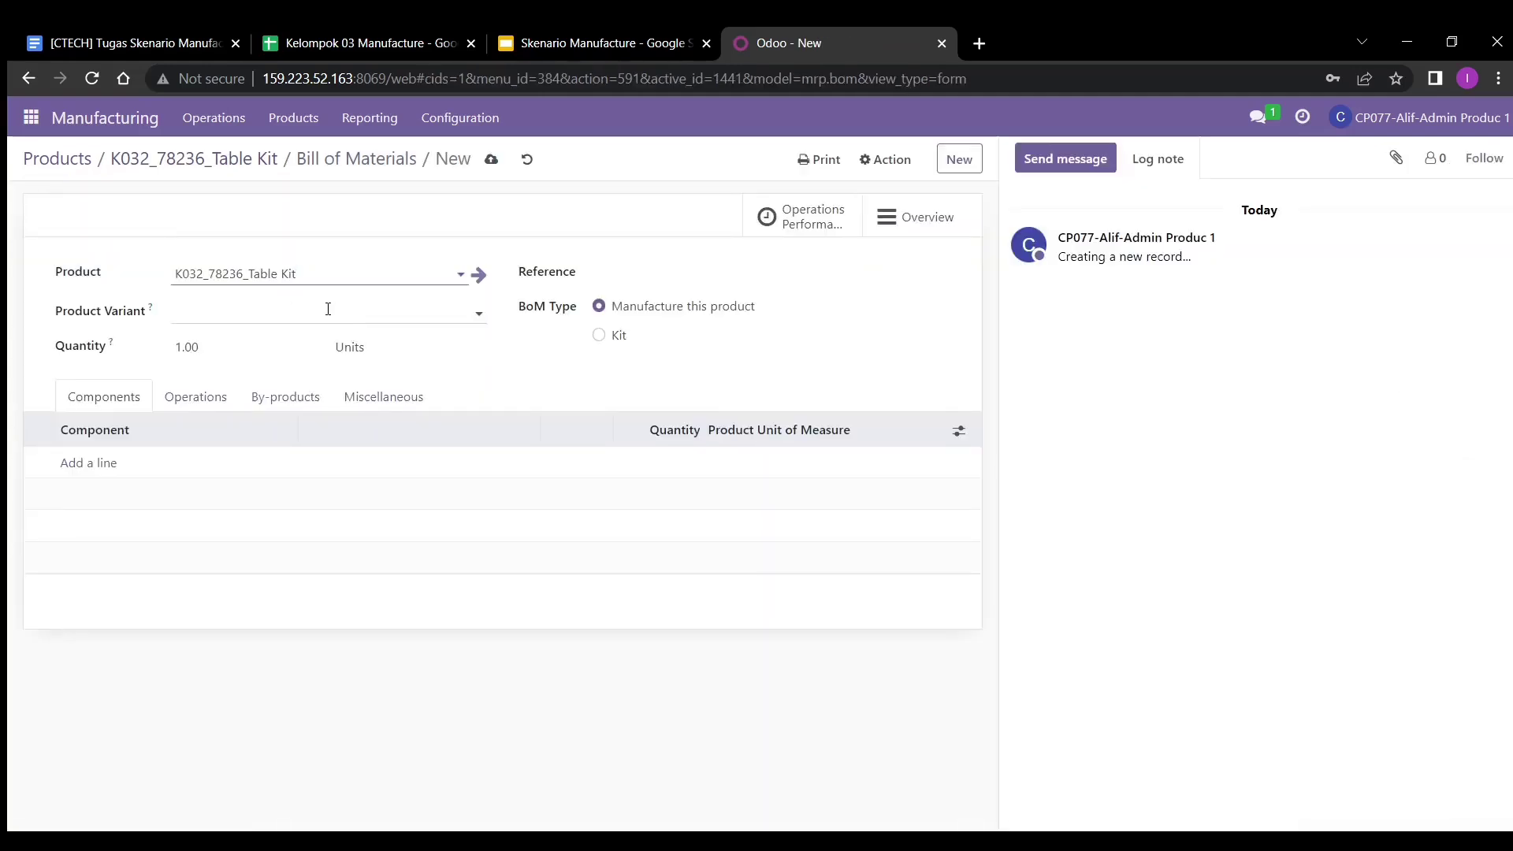
pyautogui.click(237, 308)
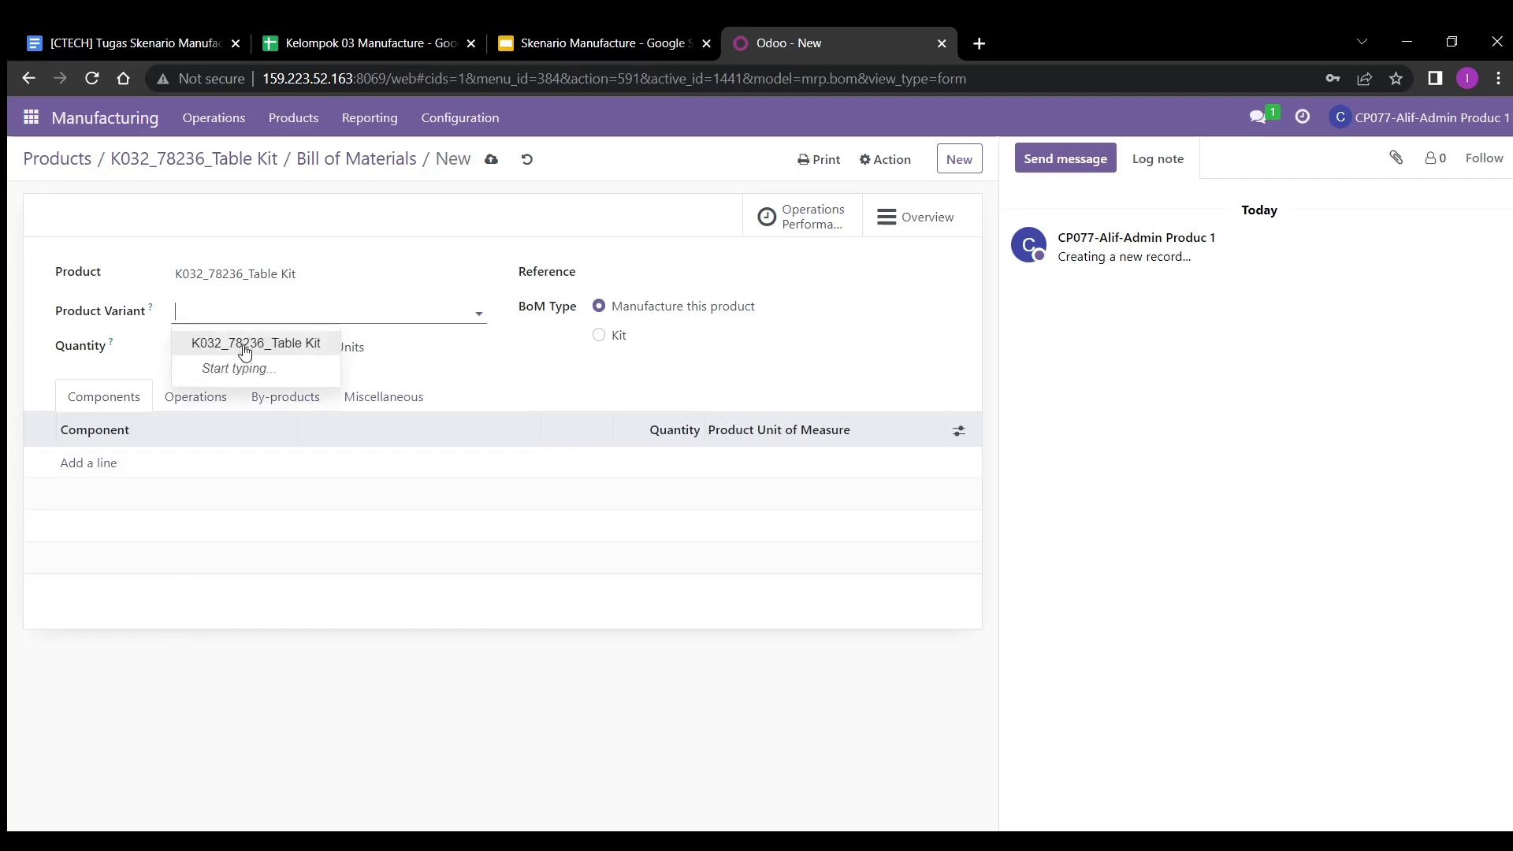
pyautogui.click(237, 343)
pyautogui.click(113, 469)
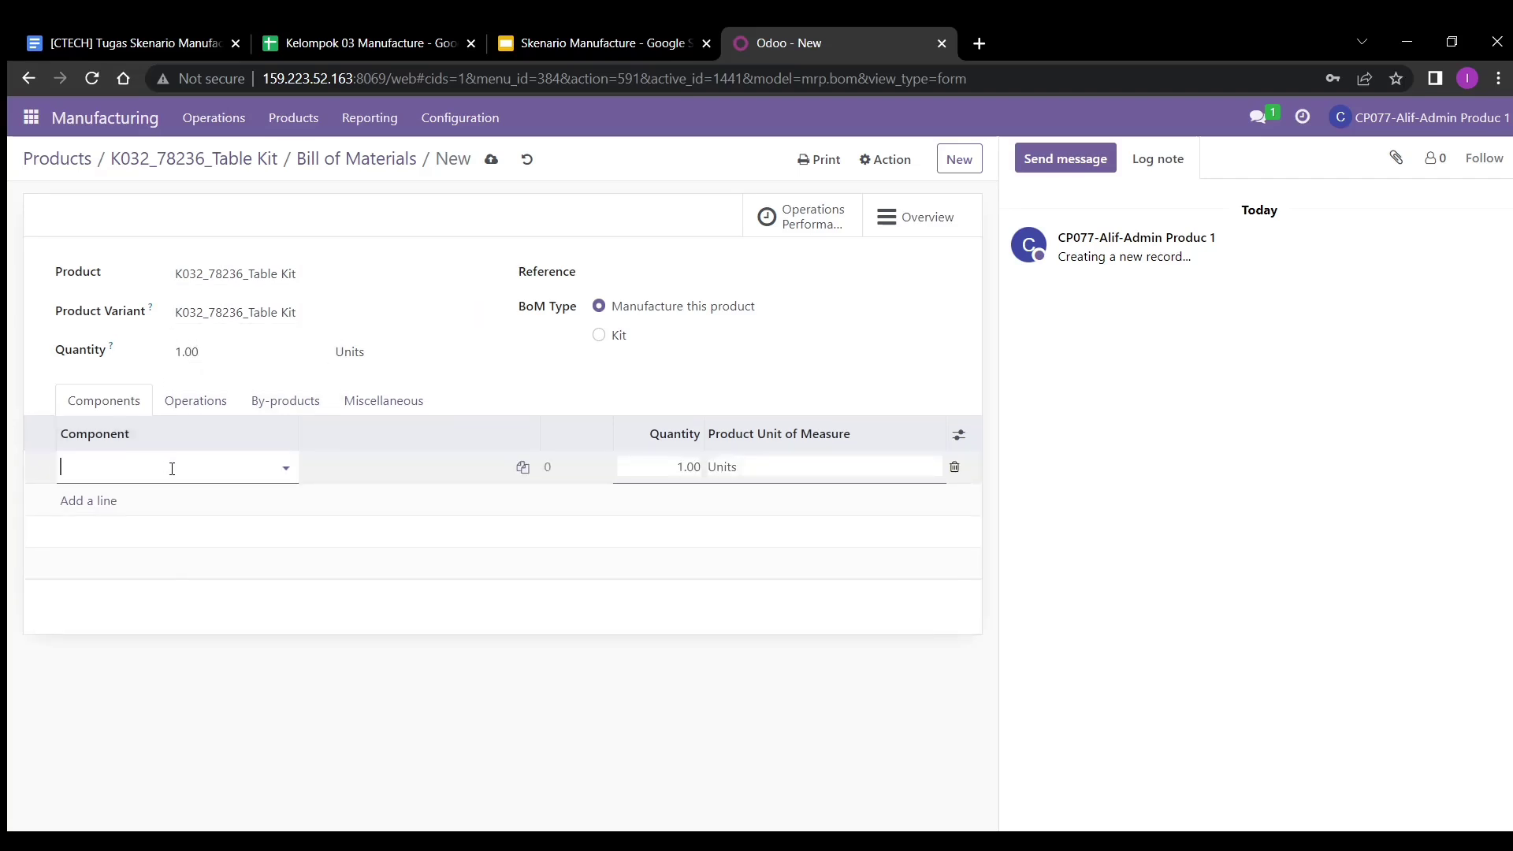
pyautogui.write('wood')
pyautogui.press('BackSpace')
pyautogui.press('BackSpace')
pyautogui.press('BackSpace')
pyautogui.press('BackSpace')
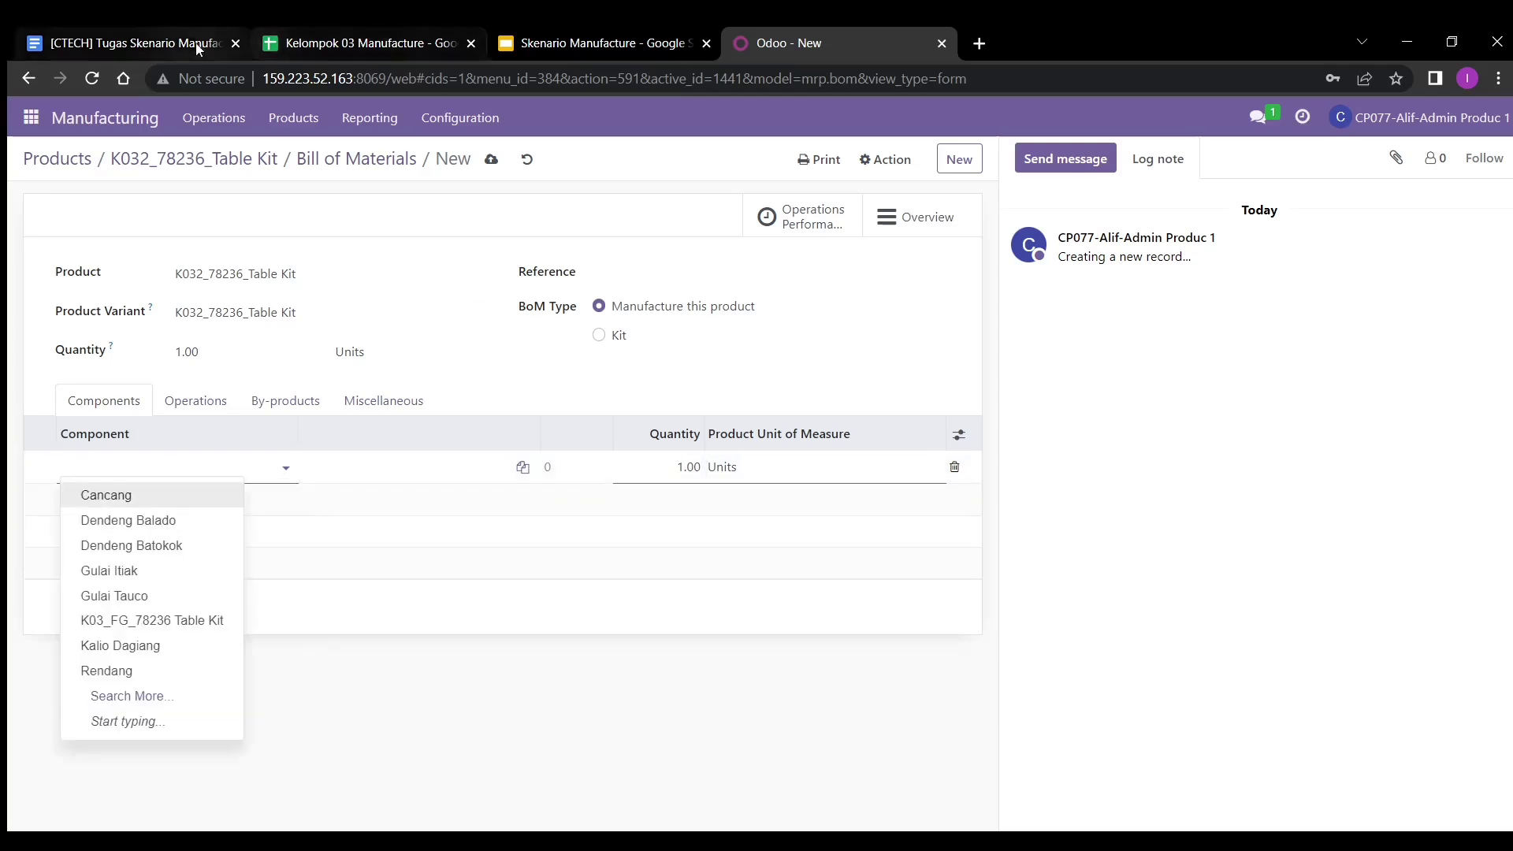
pyautogui.click(189, 40)
pyautogui.click(782, 43)
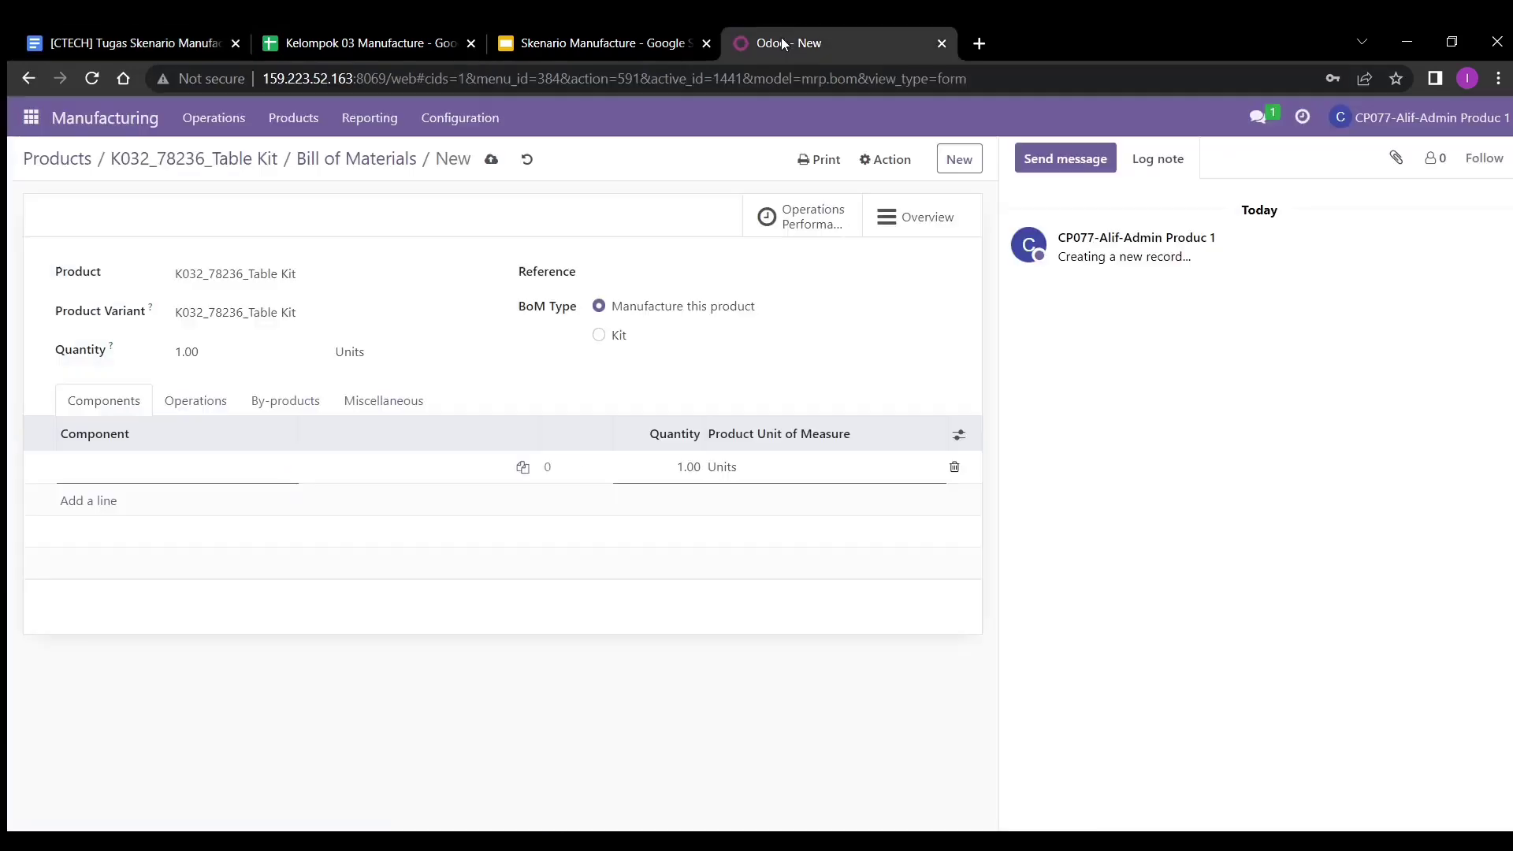
pyautogui.write('bom')
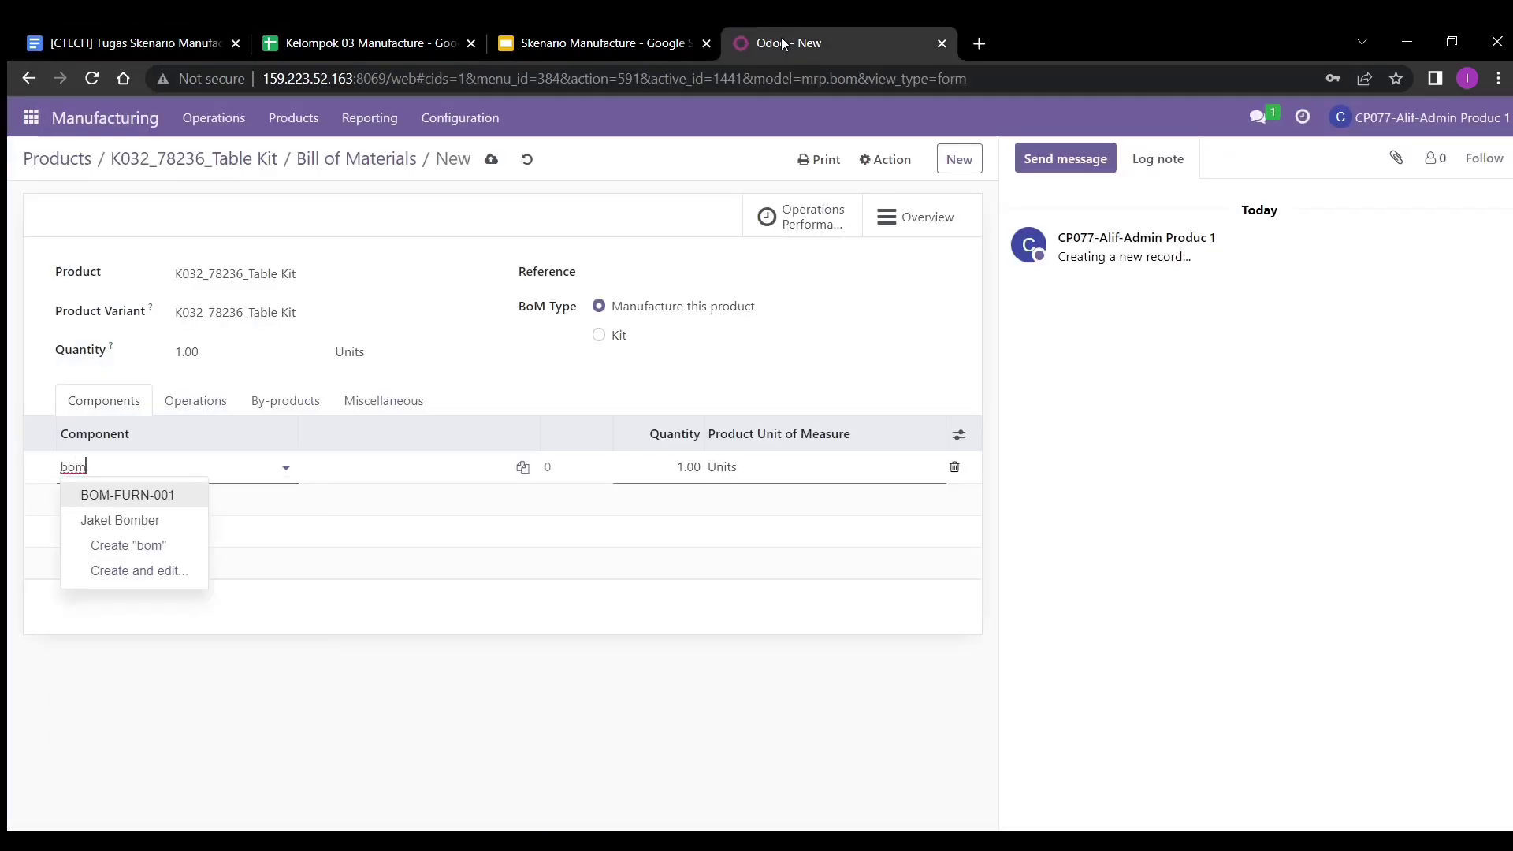
pyautogui.write('-furn')
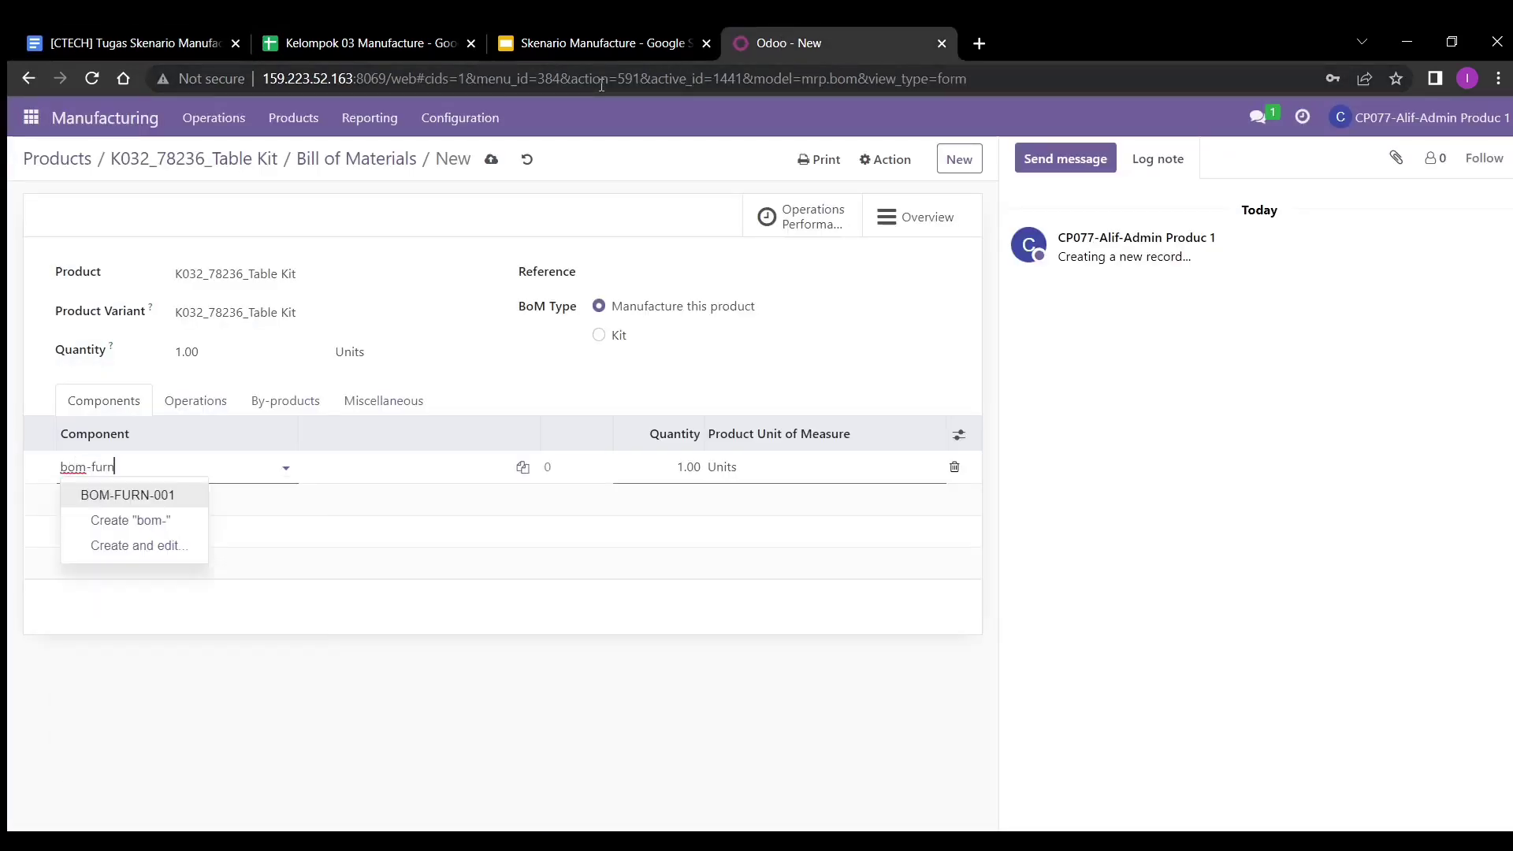
pyautogui.press('BackSpace')
pyautogui.press('BackSpace')
pyautogui.press('BackSpace')
pyautogui.press('BackSpace')
pyautogui.press('BackSpace')
pyautogui.press('BackSpace')
pyautogui.press('BackSpace')
pyautogui.press('BackSpace')
pyautogui.write('wood')
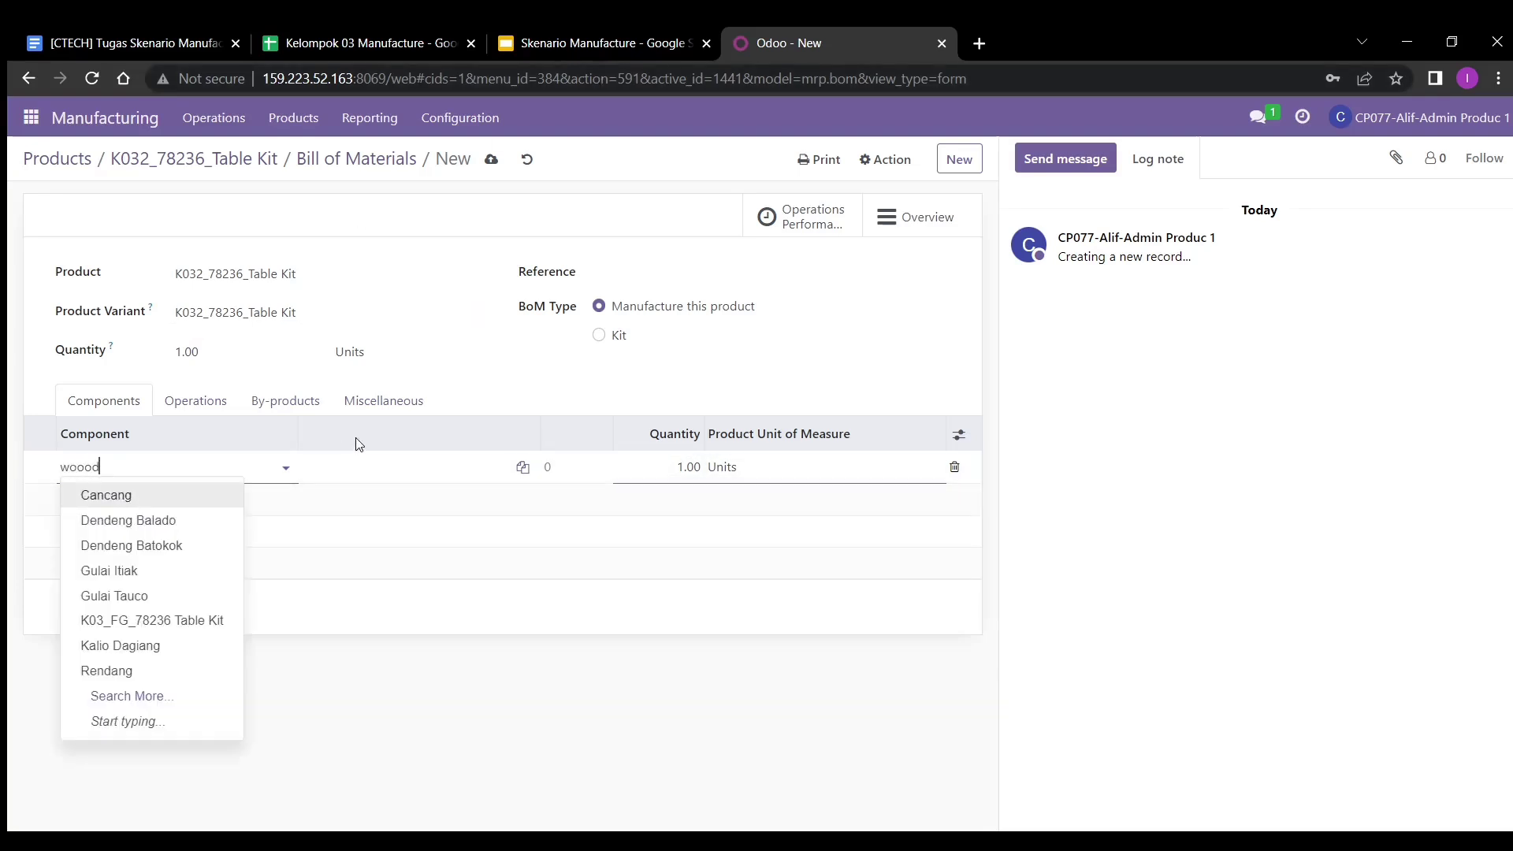
pyautogui.write(' panel')
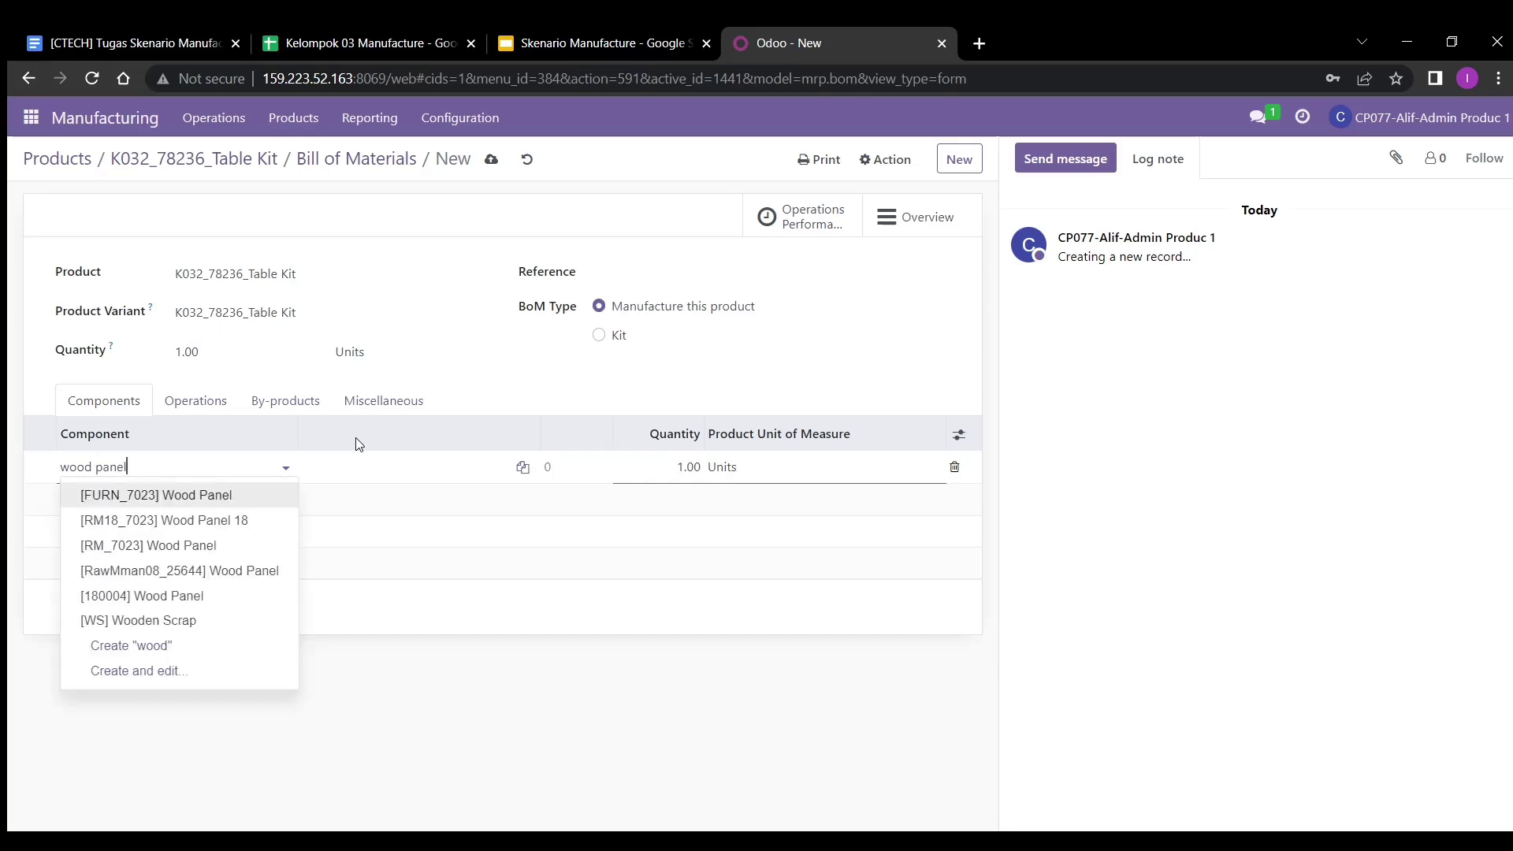
pyautogui.click(237, 500)
# - Set the Wood Panel quantity to 2 (correcting it from 4) and save the bill
pyautogui.press('Tab')
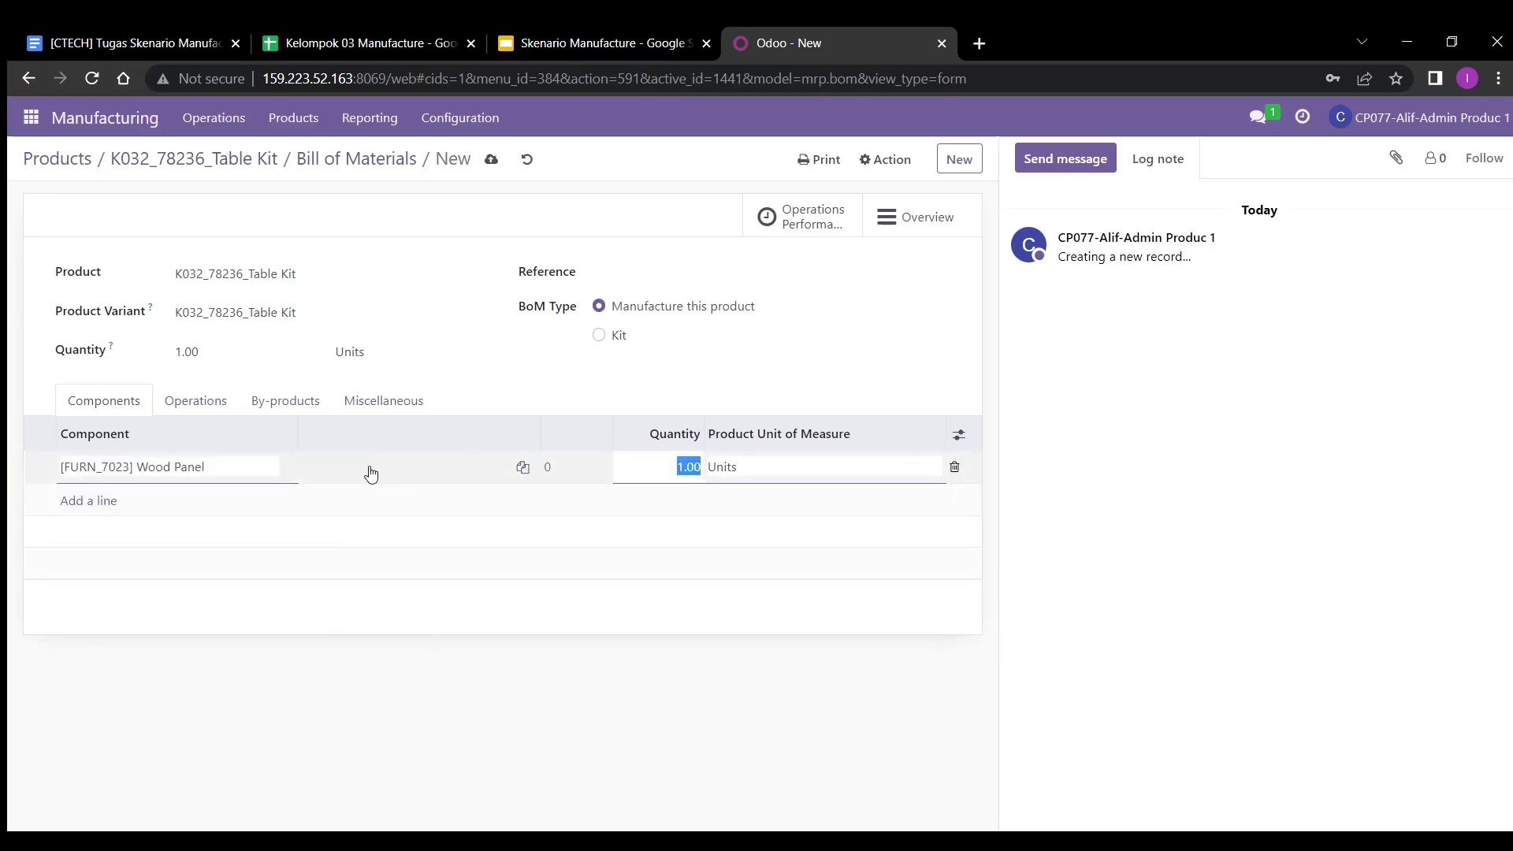
pyautogui.press('BackSpace')
pyautogui.write('4')
pyautogui.press('Return')
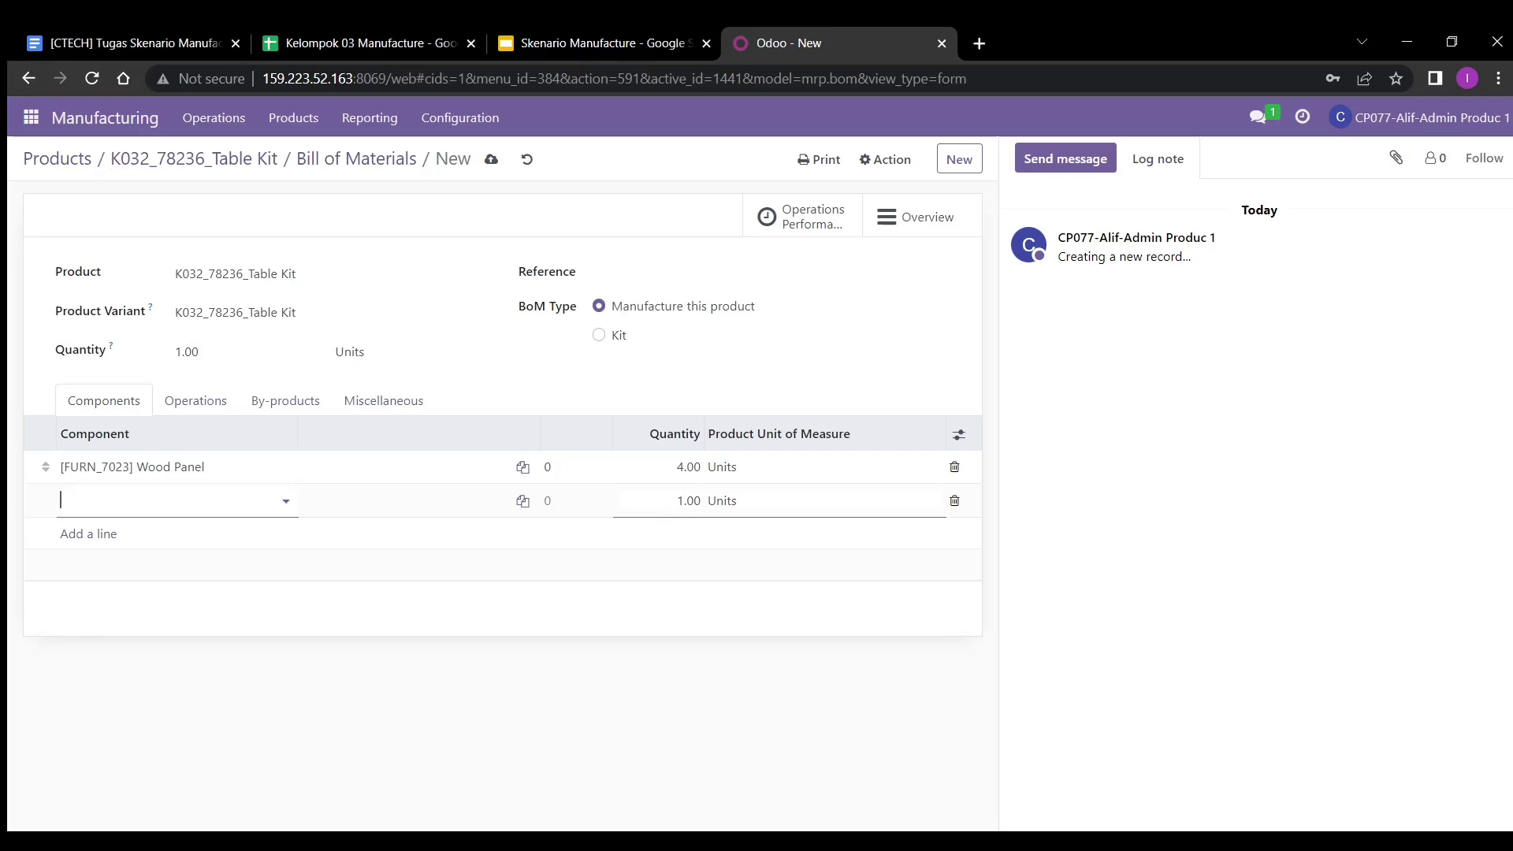
pyautogui.click(690, 468)
pyautogui.write('2')
pyautogui.press('Return')
pyautogui.click(491, 159)
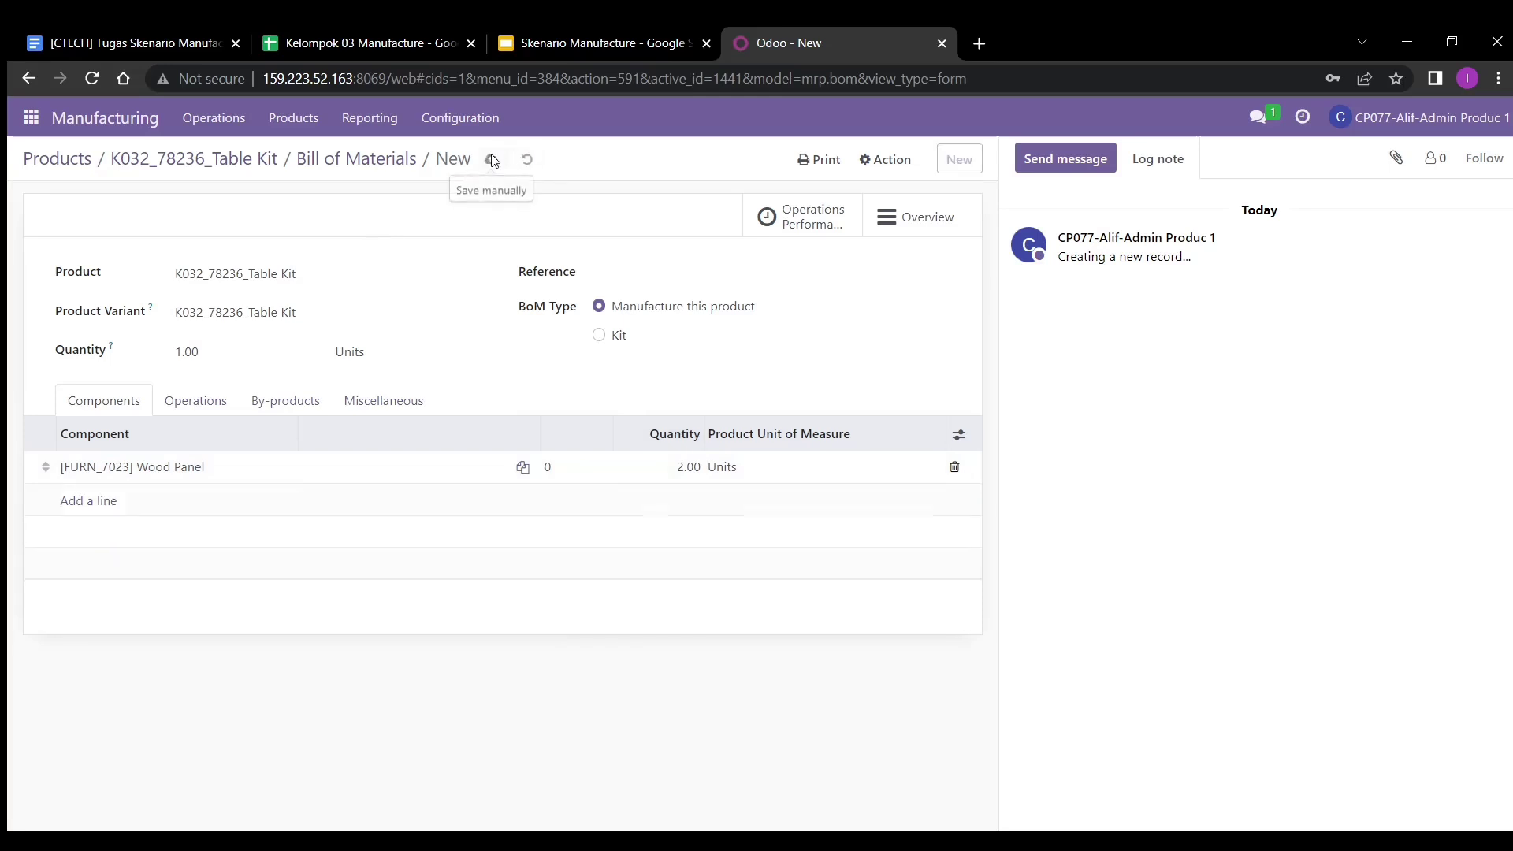
# - Create a manufacturing order for one K032_78236_Table Kit and confirm it as WH/MO/00235
pyautogui.click(32, 118)
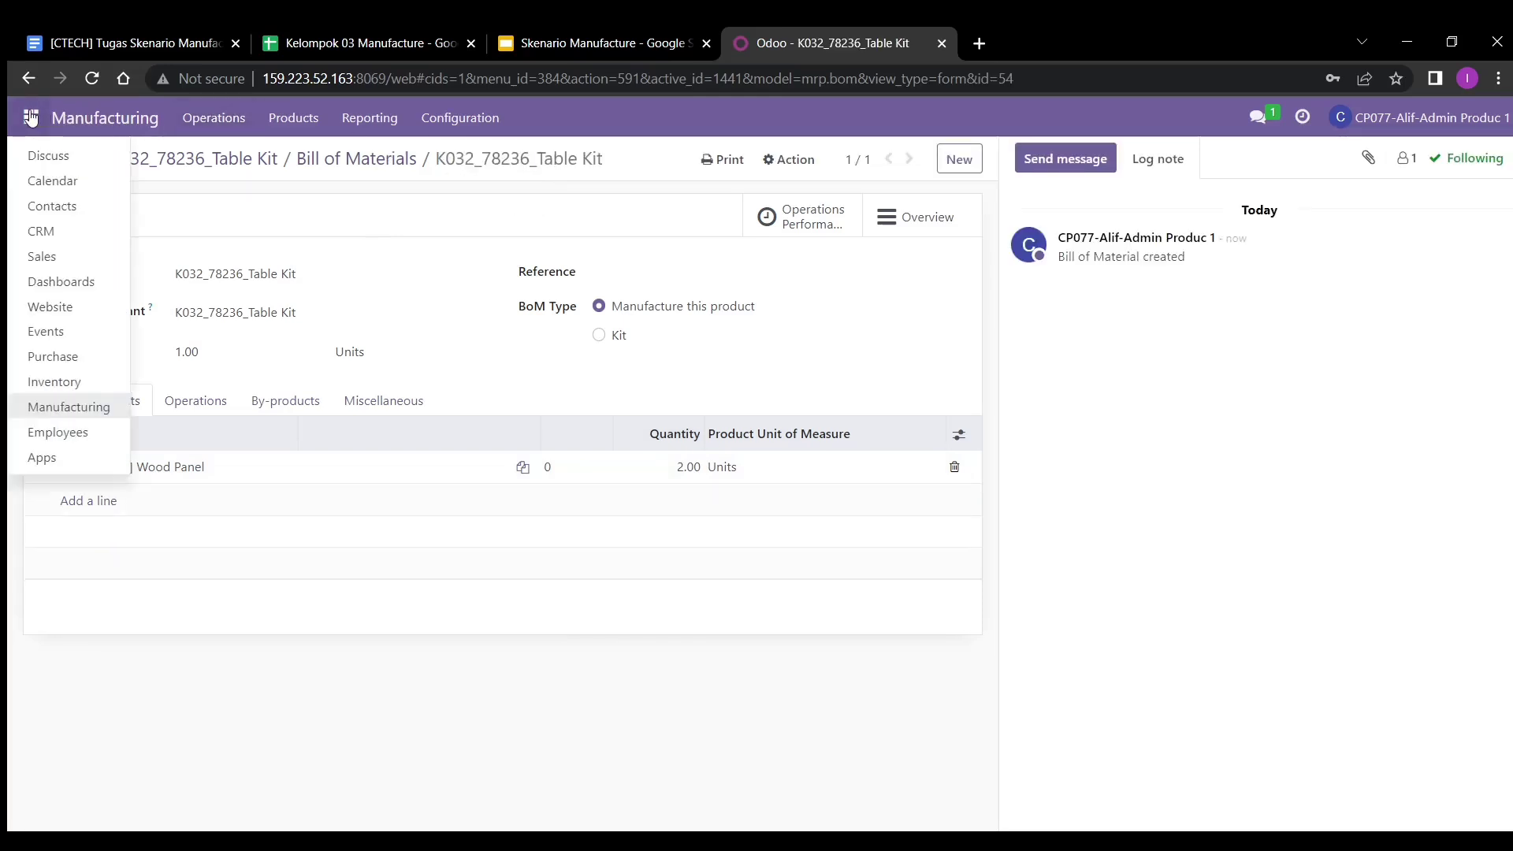
pyautogui.click(55, 406)
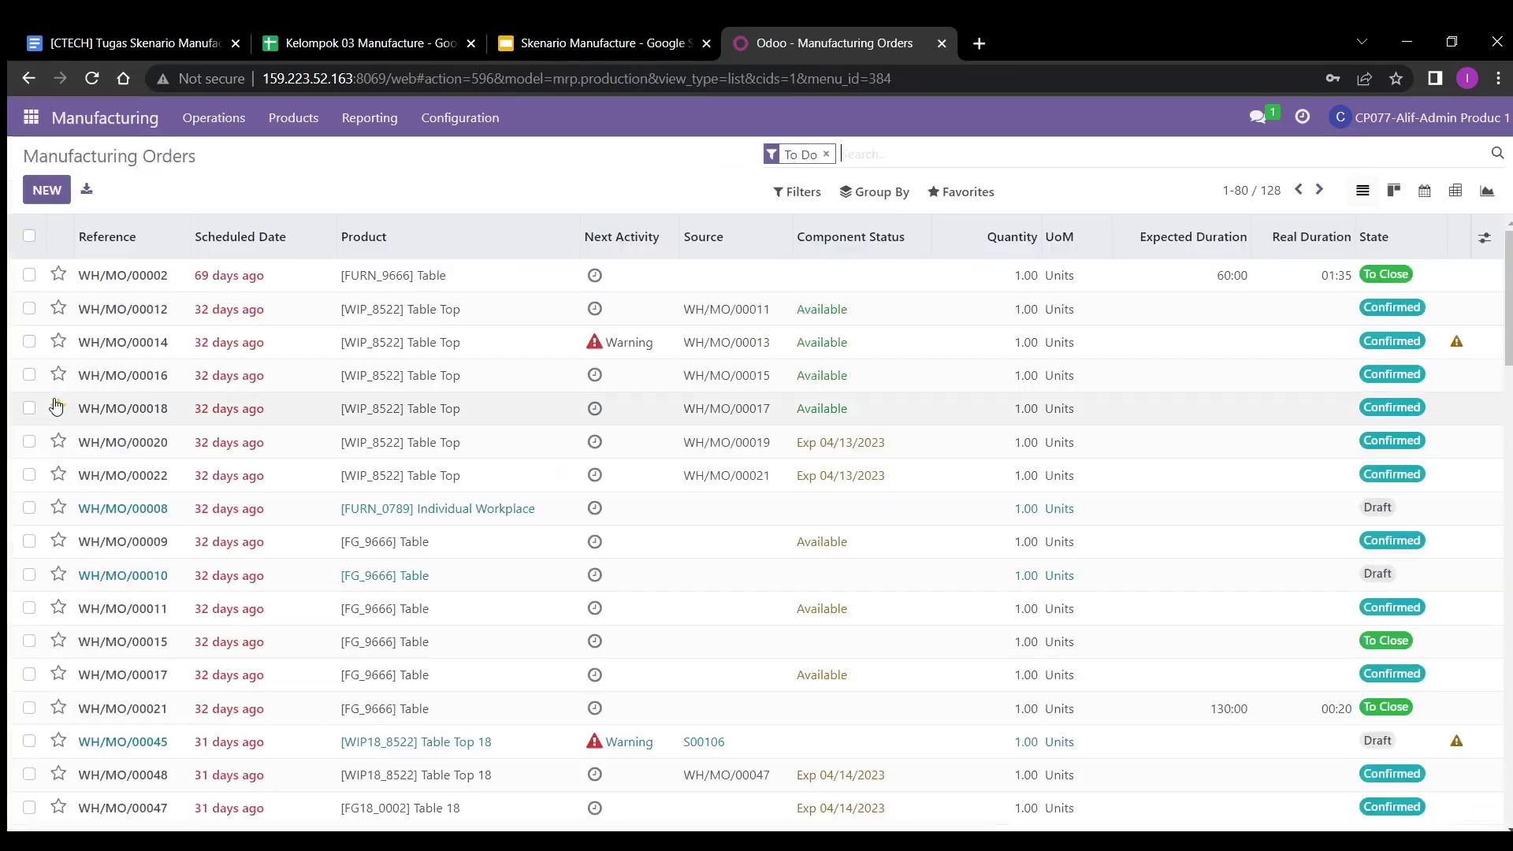
pyautogui.click(35, 194)
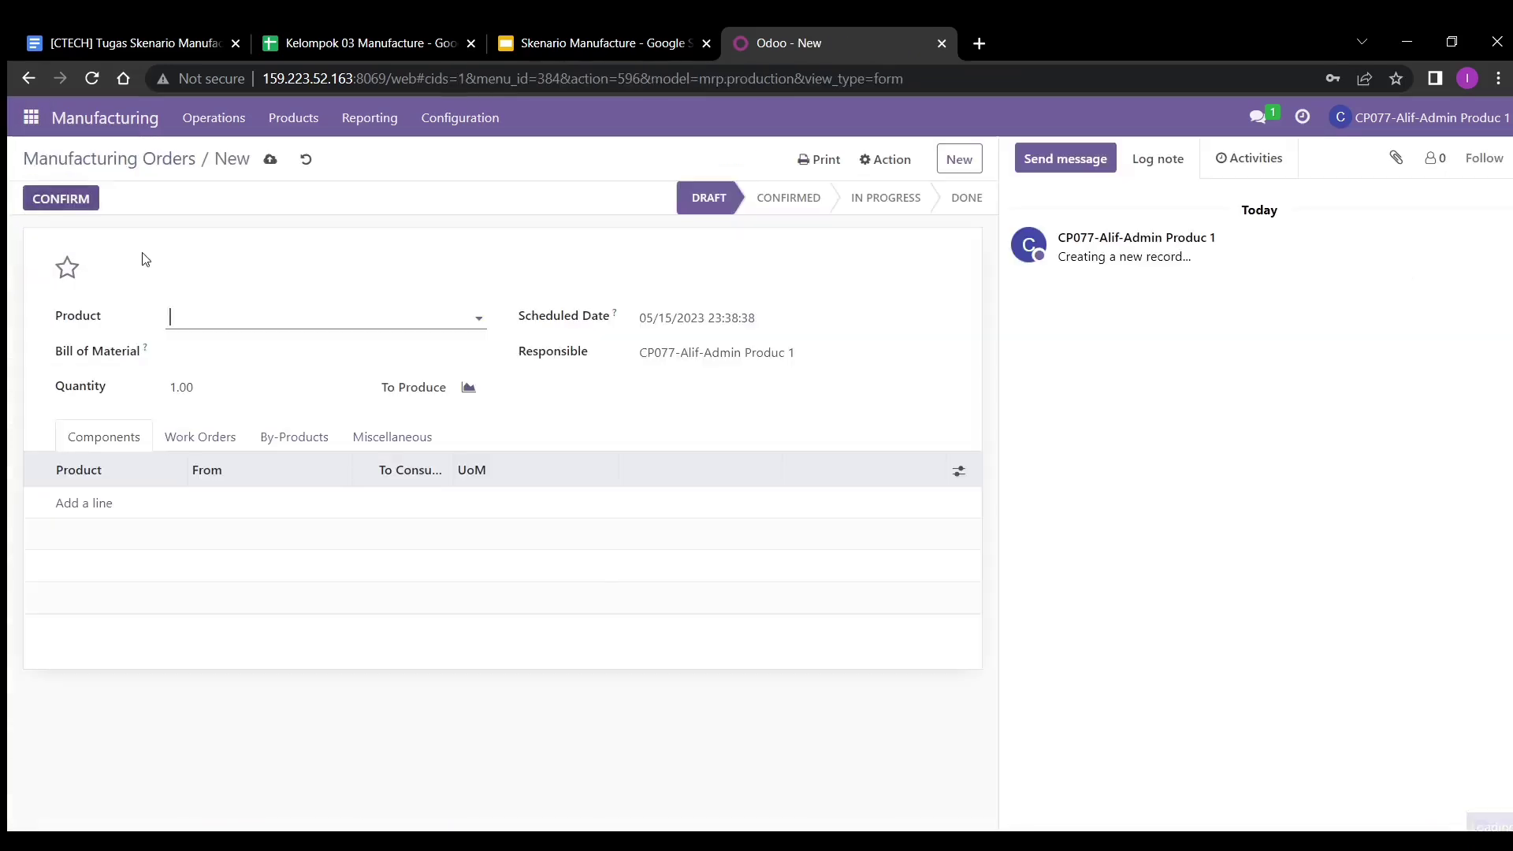
pyautogui.click(218, 314)
pyautogui.write('k032')
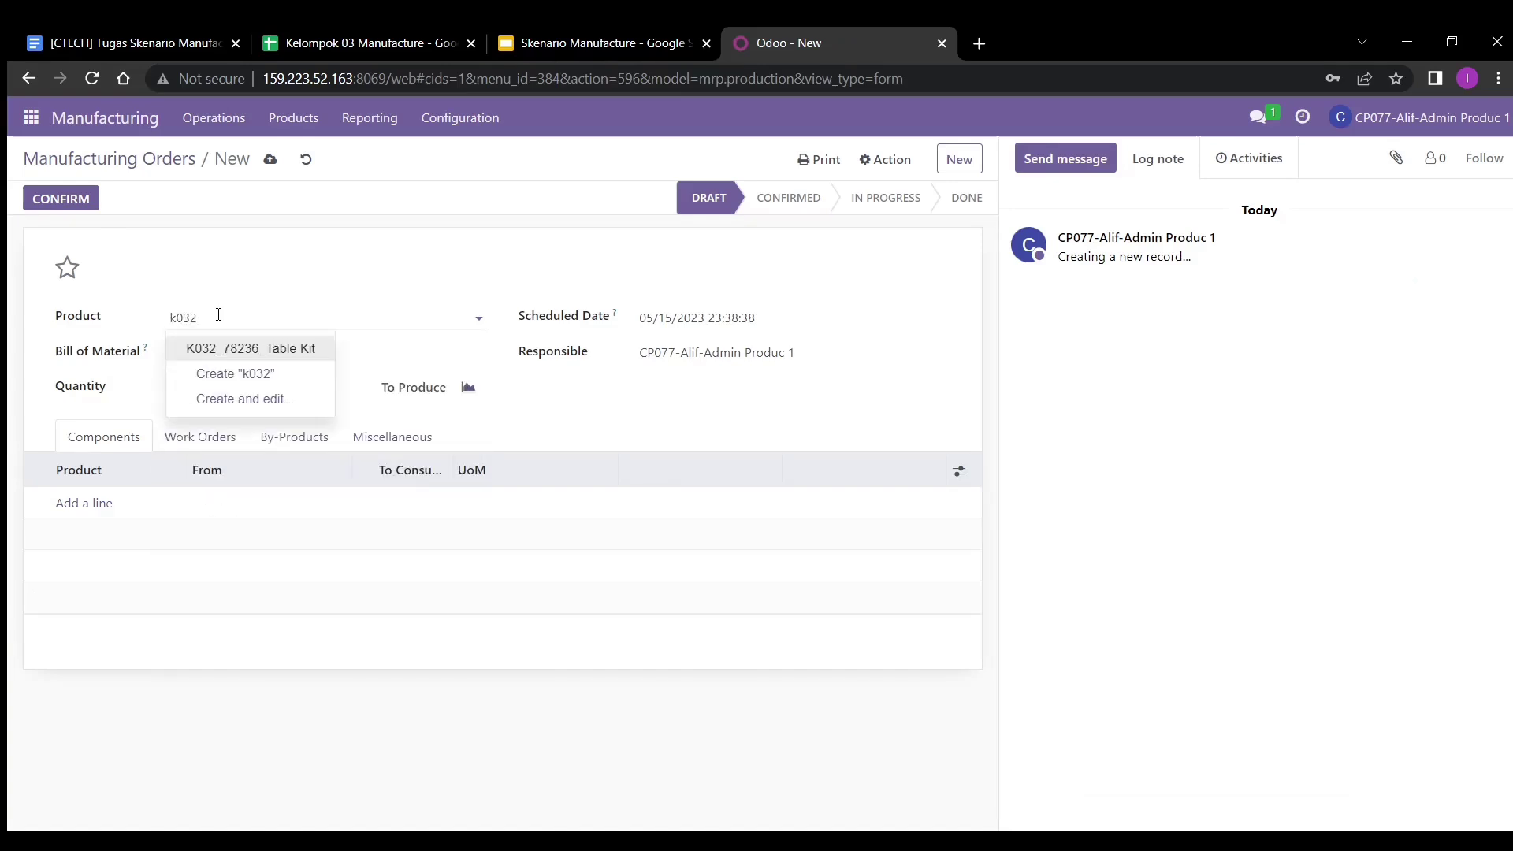
pyautogui.click(234, 355)
pyautogui.click(237, 357)
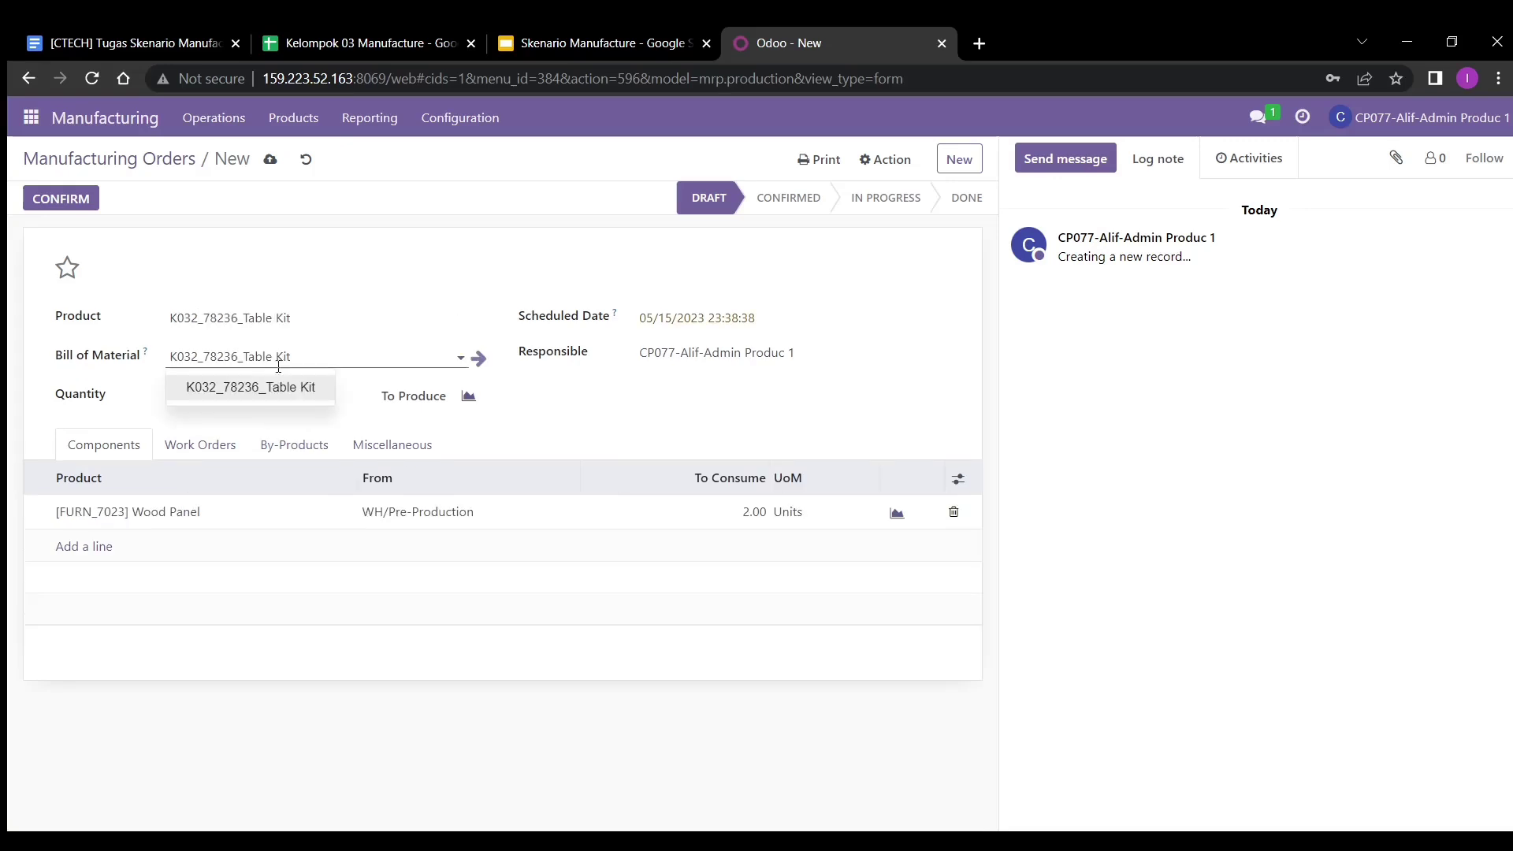
pyautogui.click(108, 412)
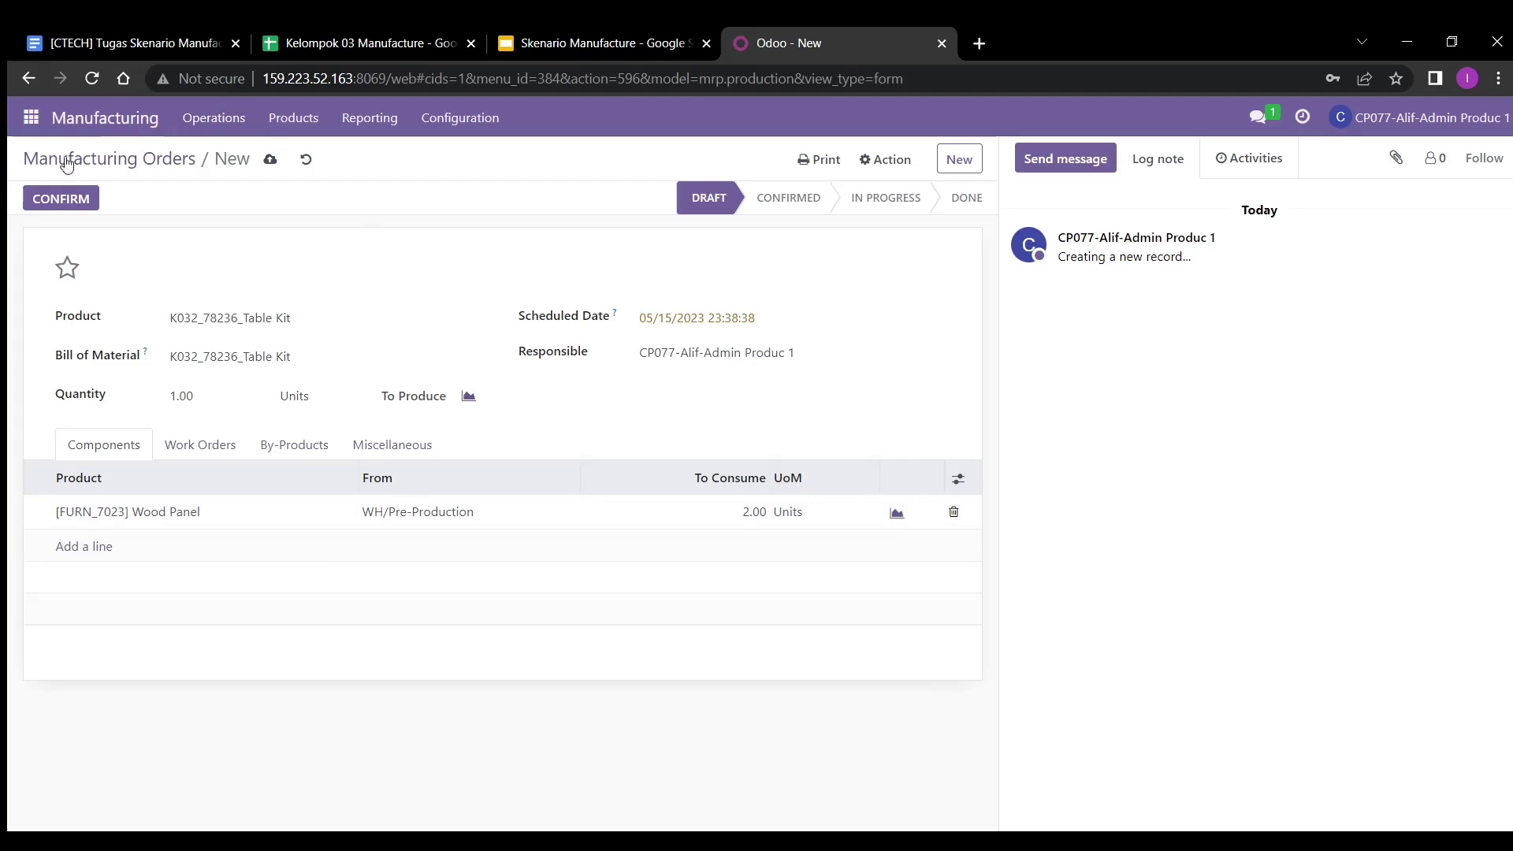
pyautogui.click(53, 197)
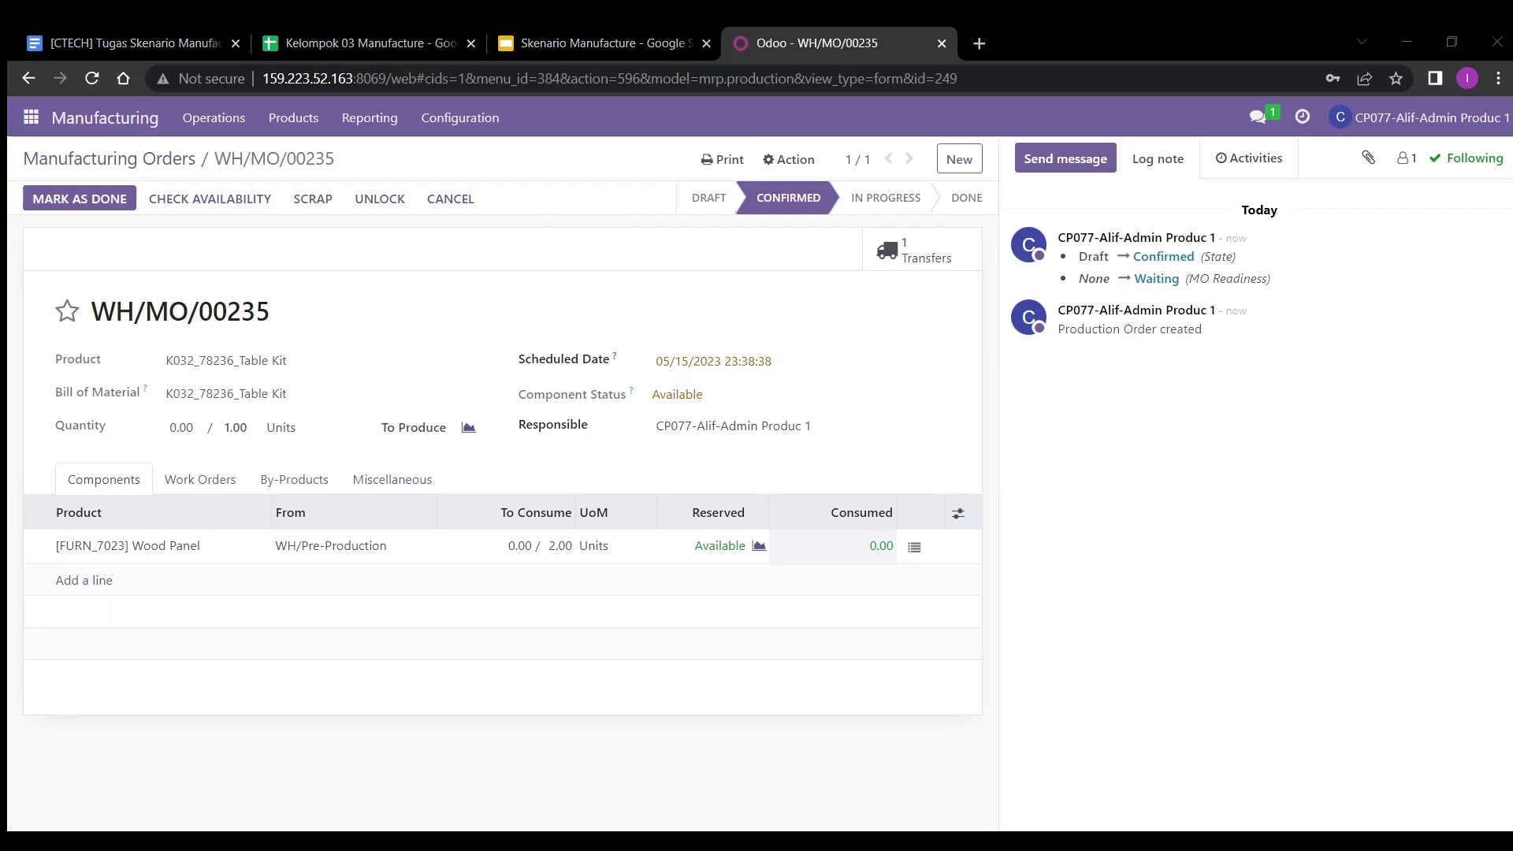
# - Mark WH/MO/00235 as done, applying immediate production to consume the 2.00 Wood Panels
pyautogui.click(106, 198)
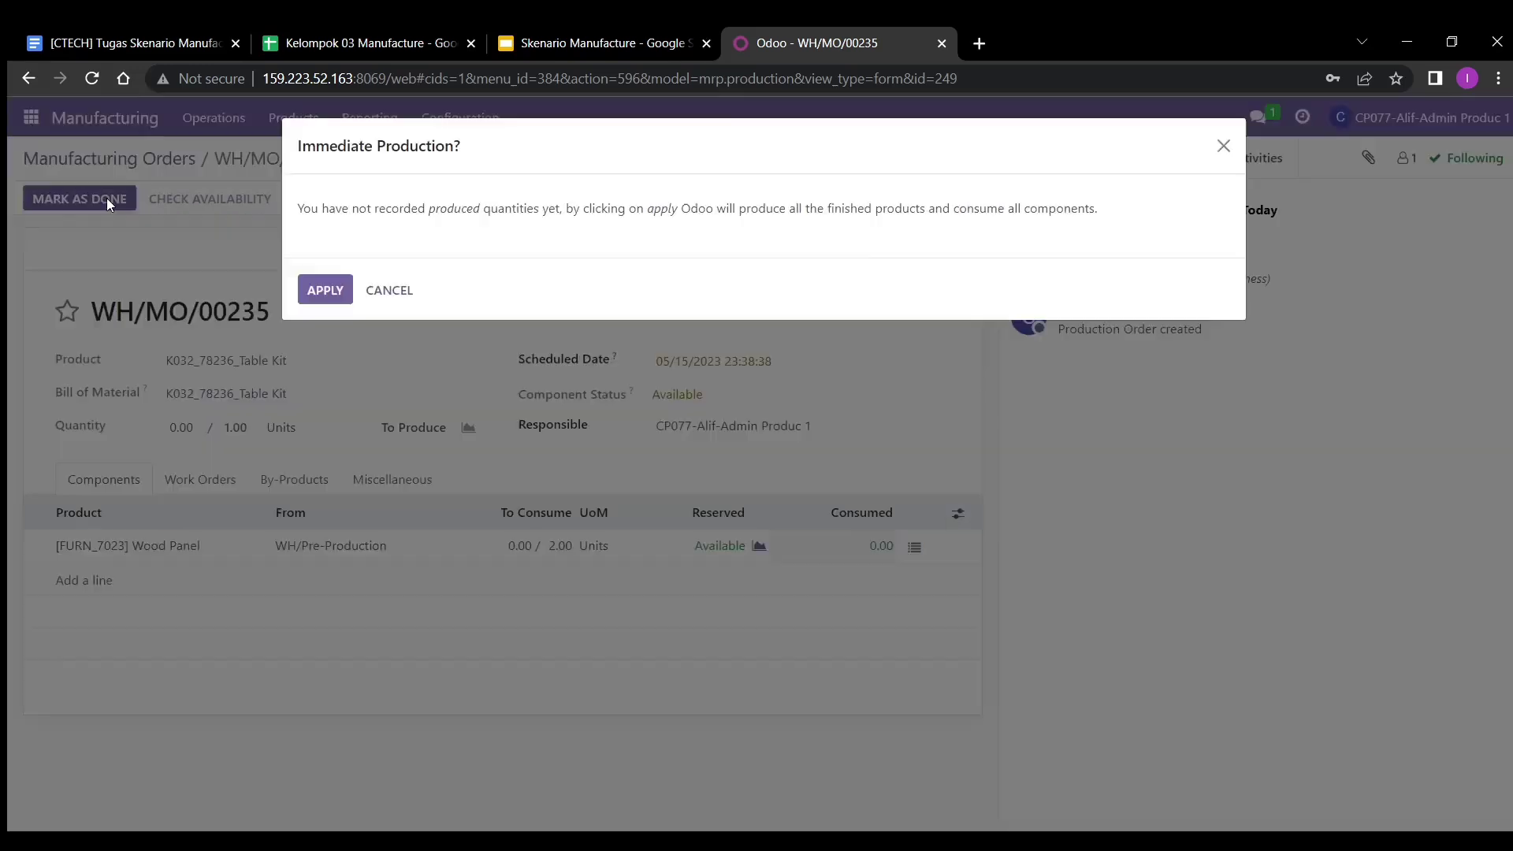
pyautogui.click(334, 292)
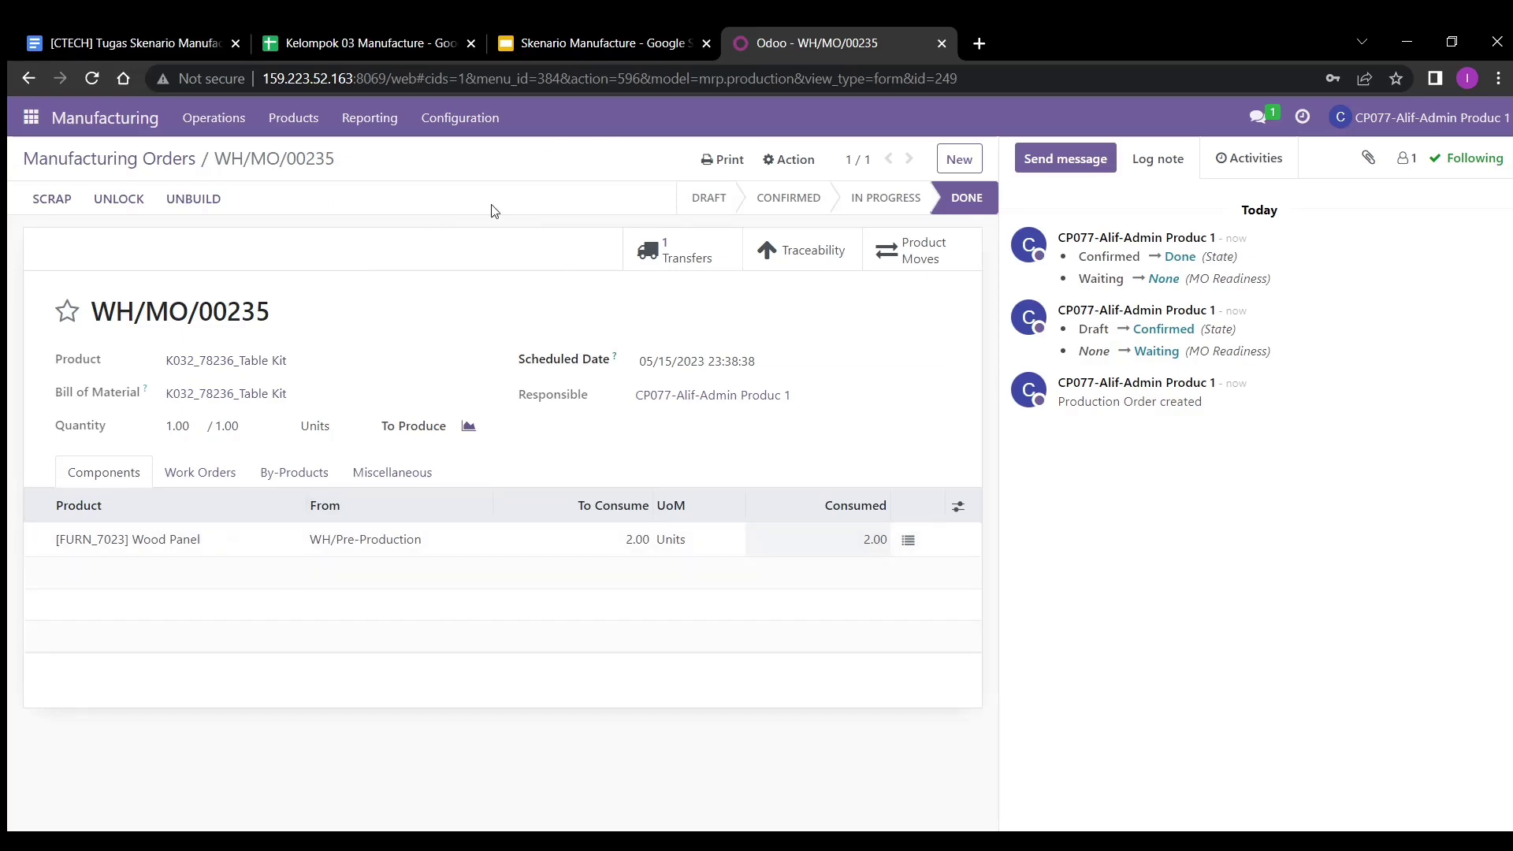
pyautogui.click(615, 842)
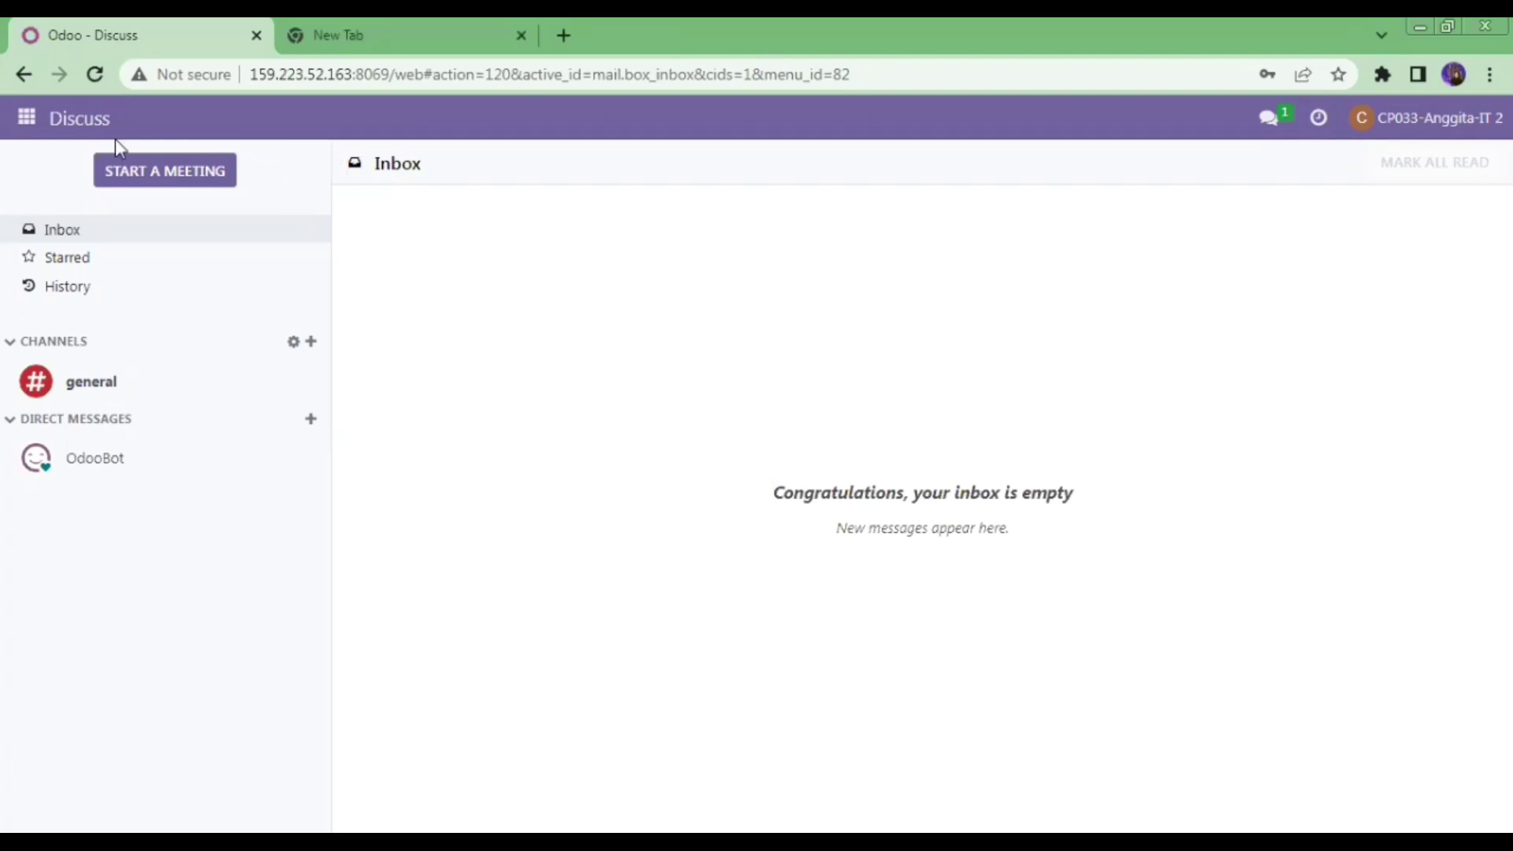
# - Go from Discuss to Manufacturing > Products > Bills of Materials (44 records)
pyautogui.click(28, 119)
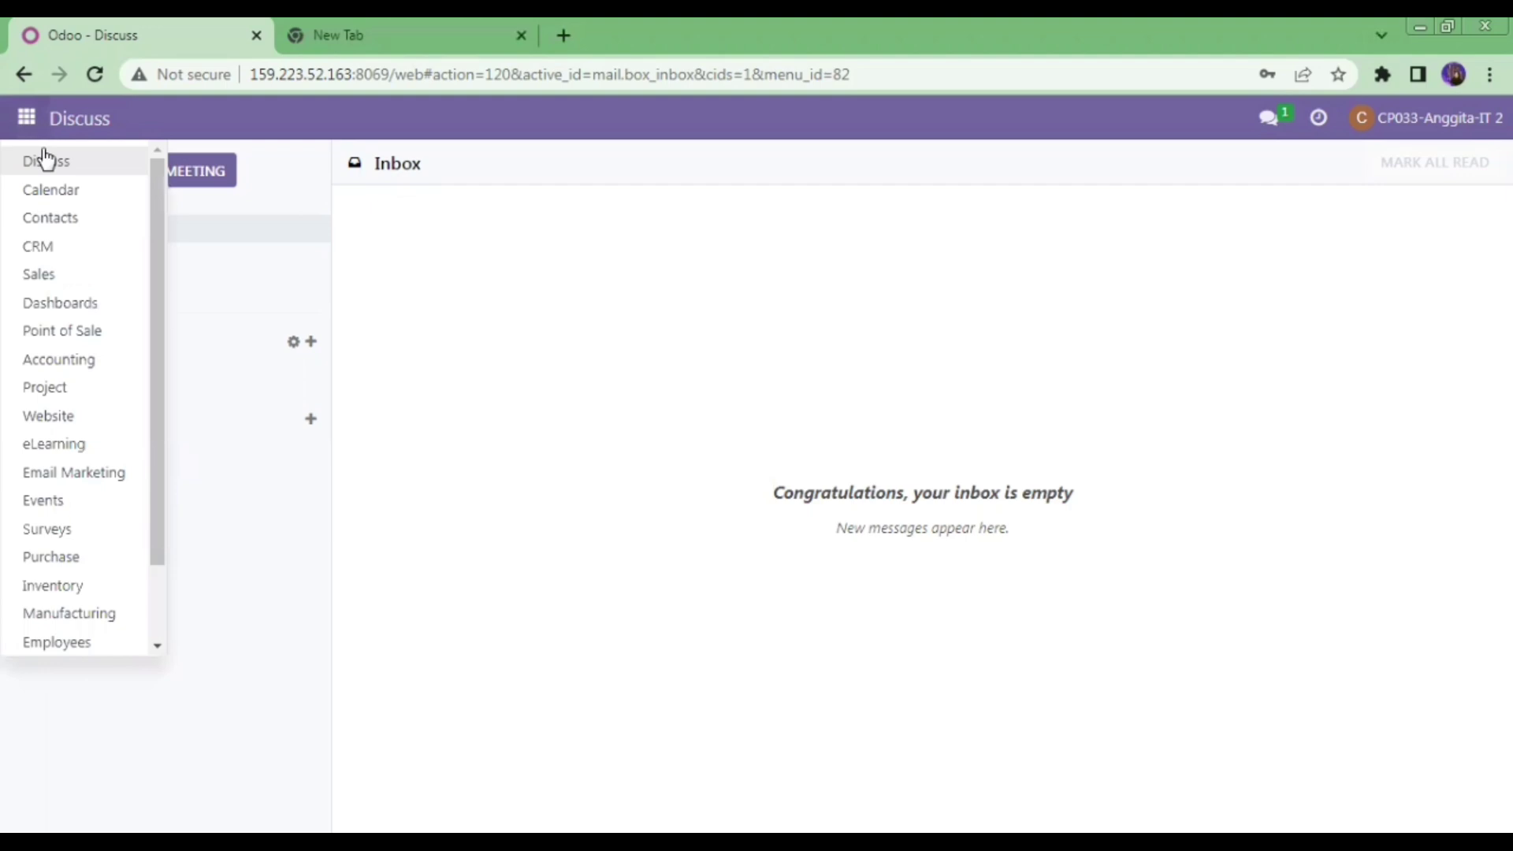
pyautogui.click(120, 609)
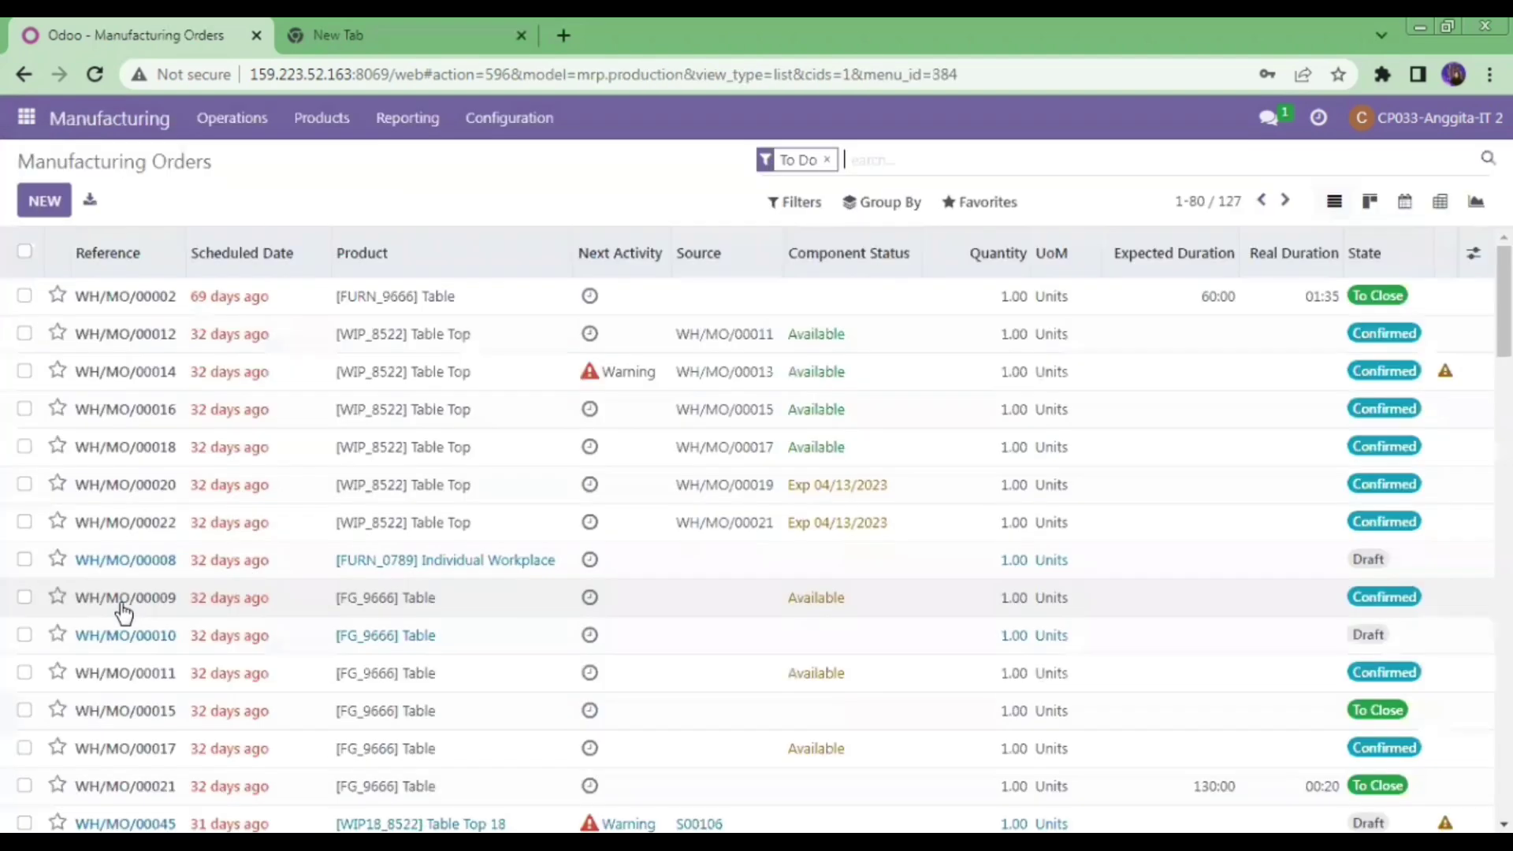
pyautogui.click(346, 128)
pyautogui.click(411, 217)
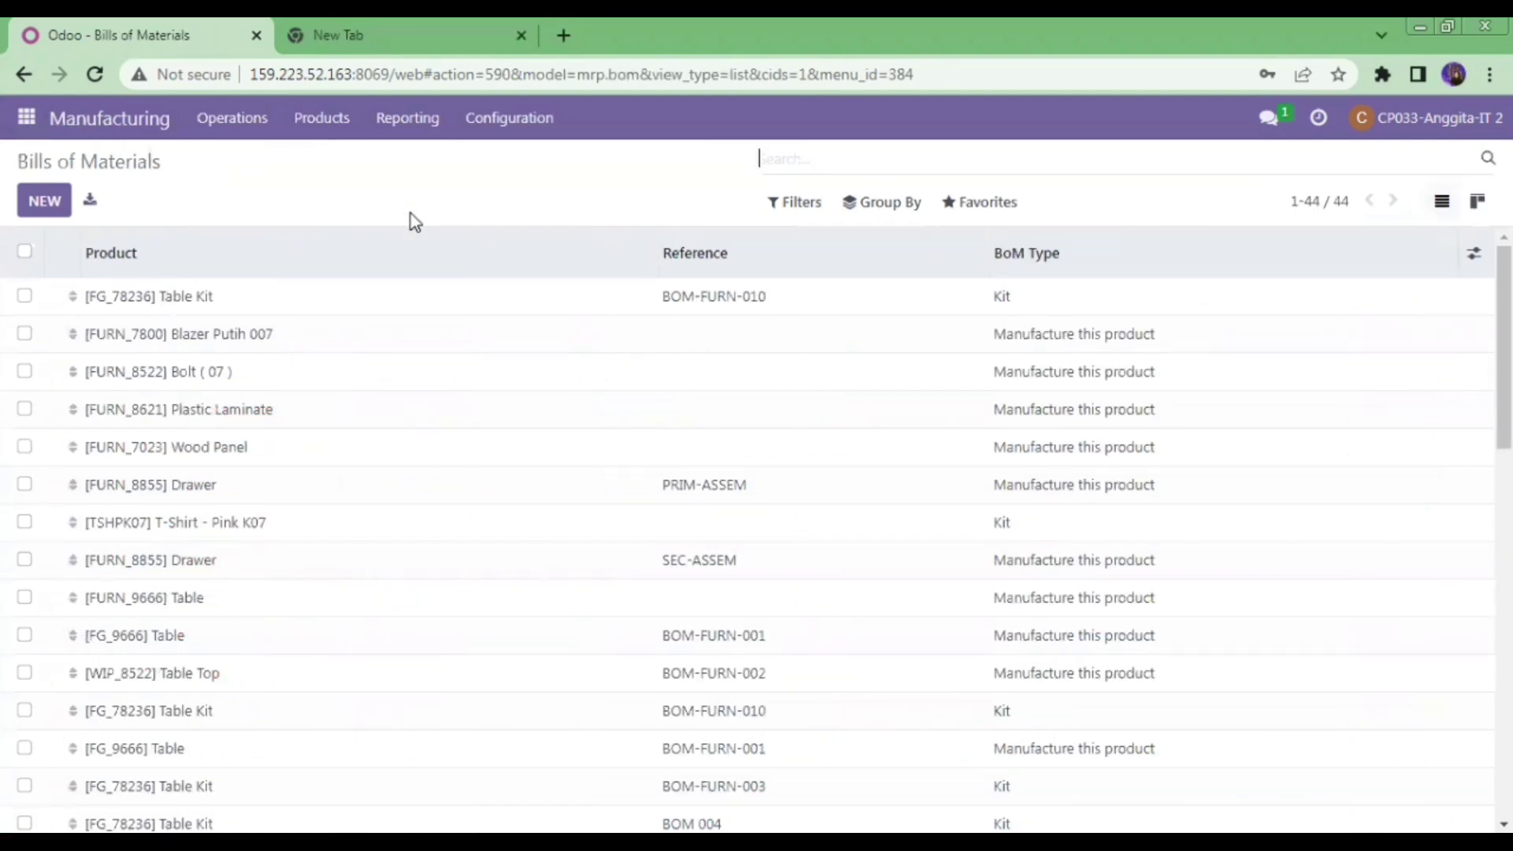
# - Start a new bill of materials for K03_FG_78236 Table Kit with BoM Type set to Kit
pyautogui.click(48, 206)
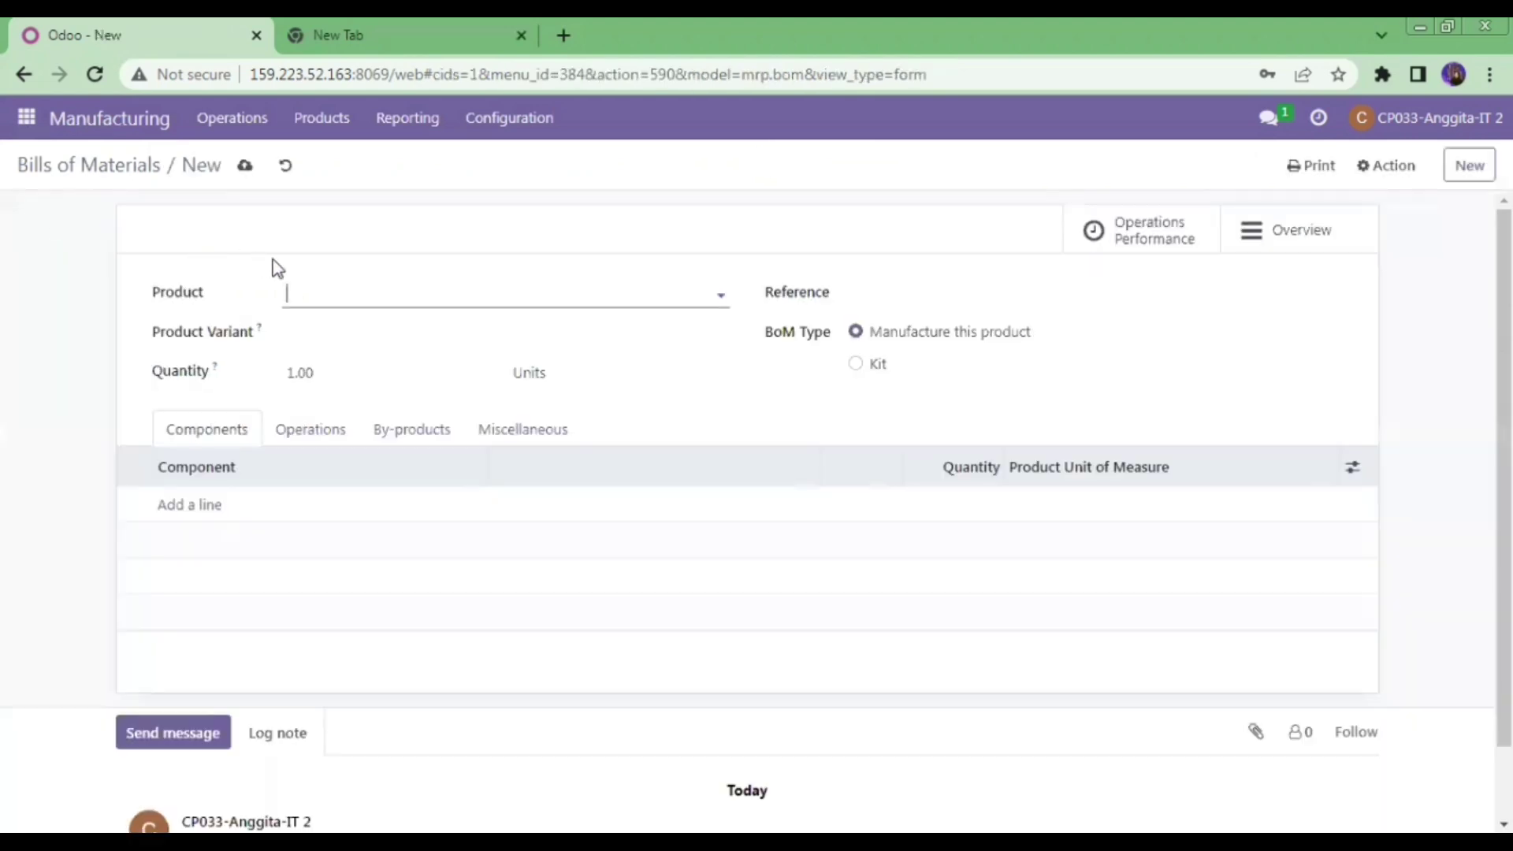
pyautogui.click(361, 295)
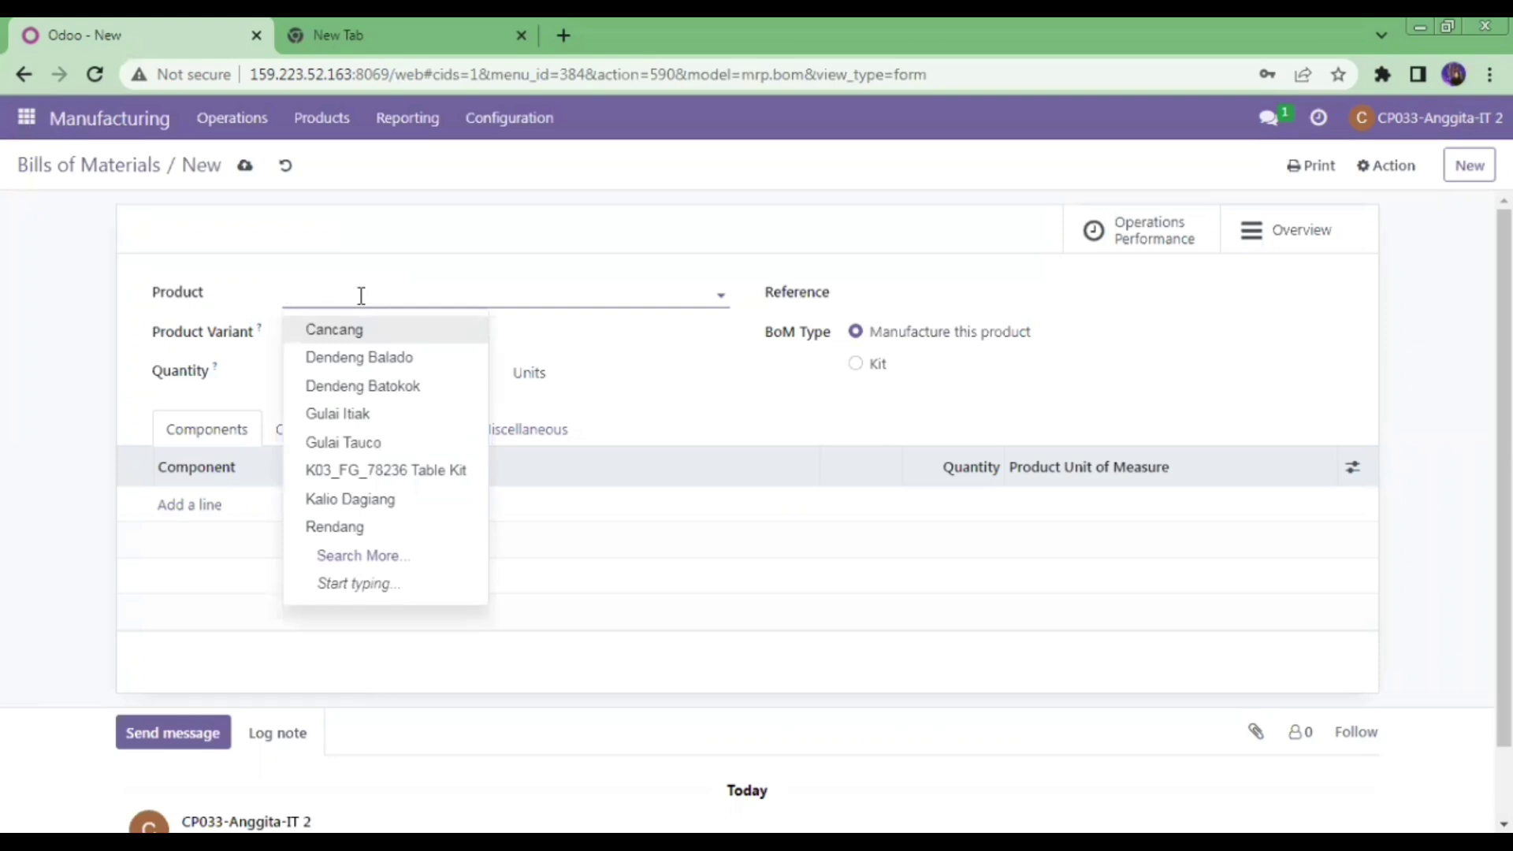
pyautogui.write('ta')
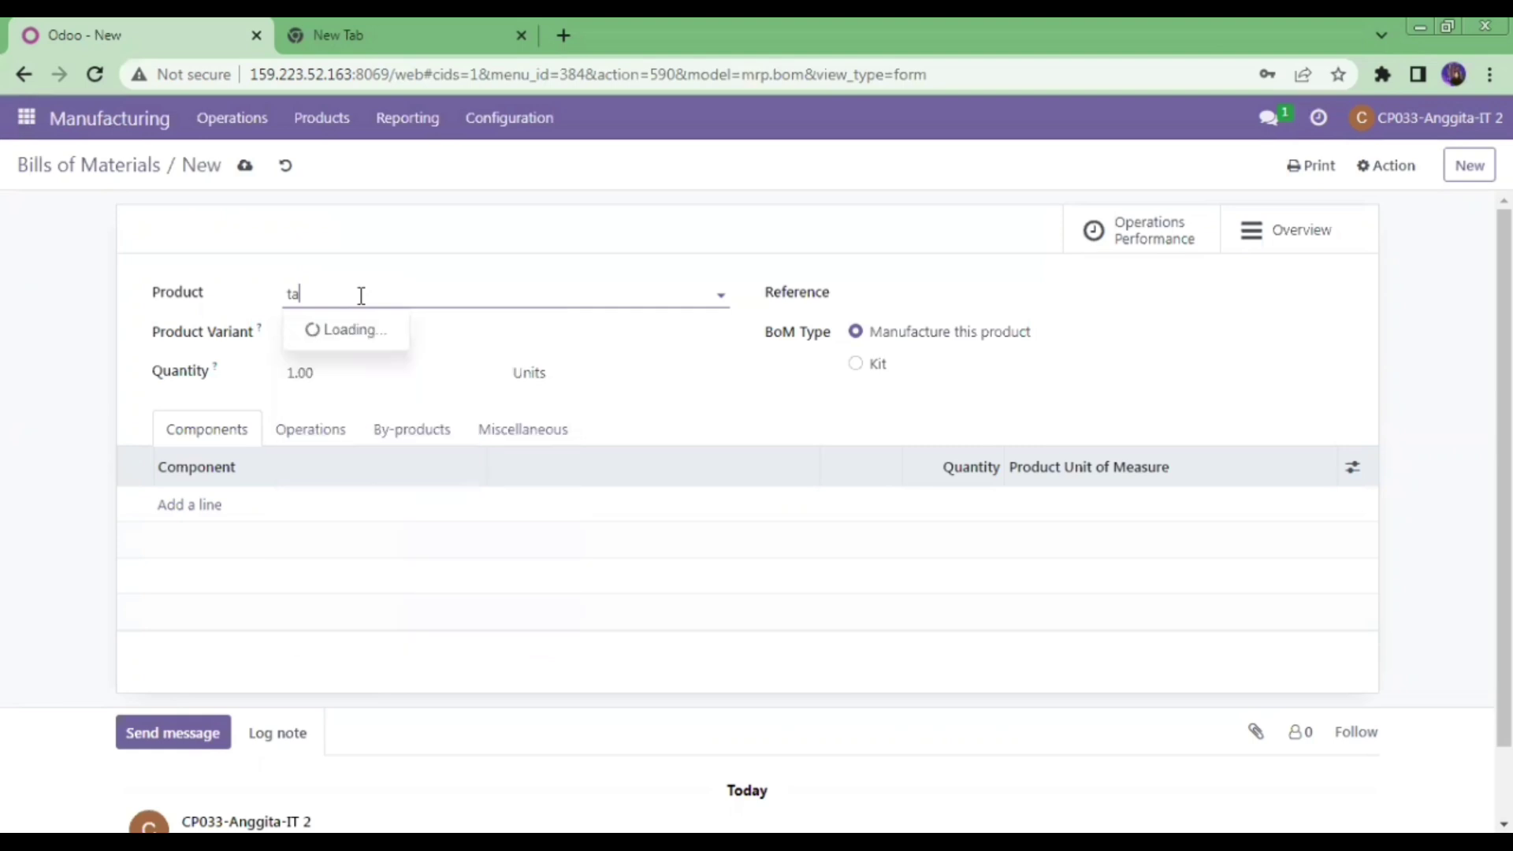
pyautogui.write('ble')
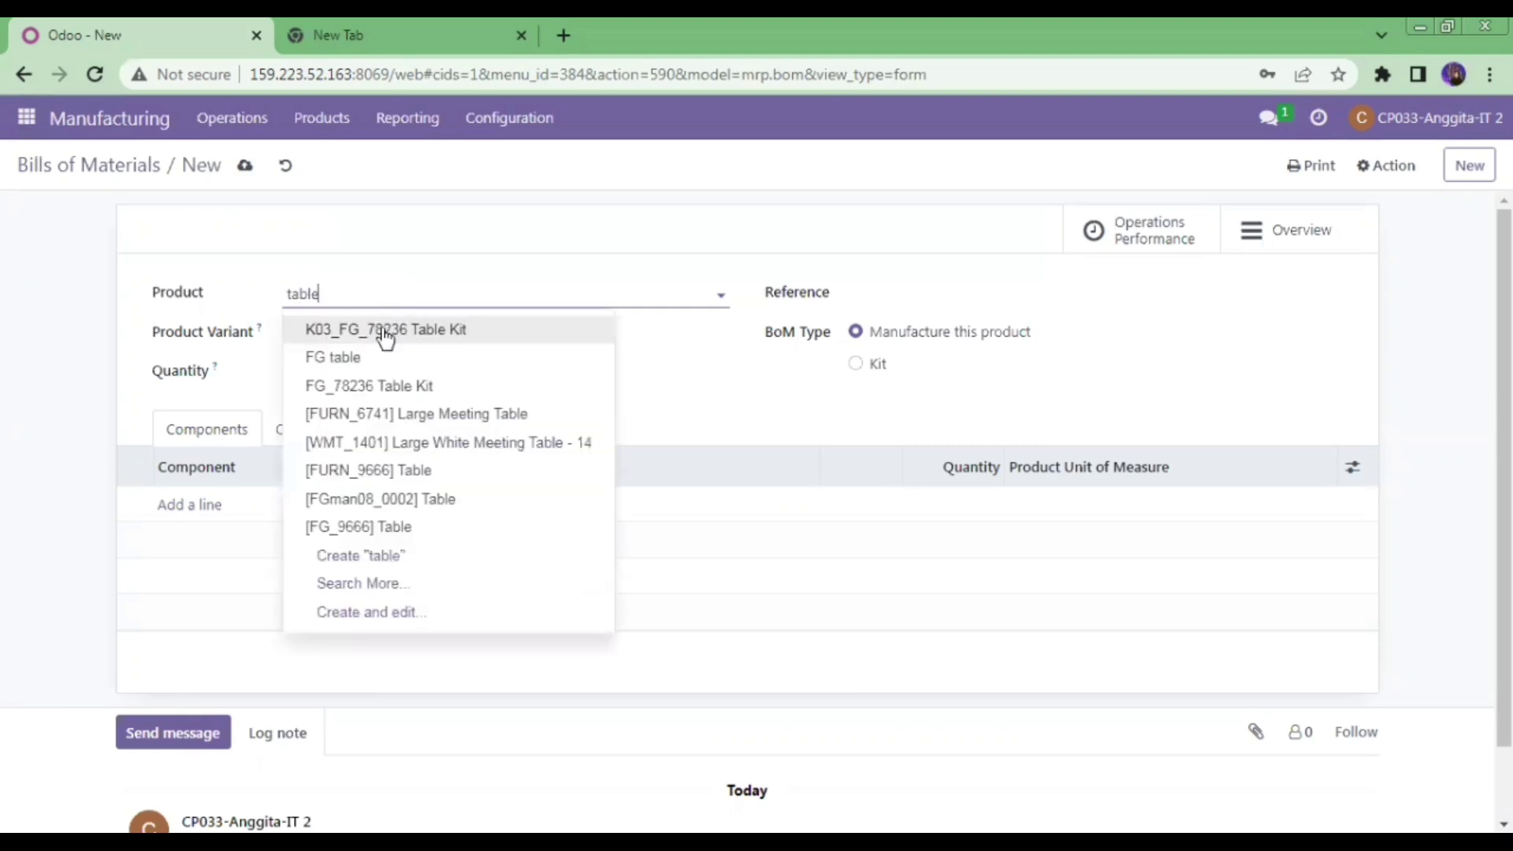
pyautogui.click(379, 325)
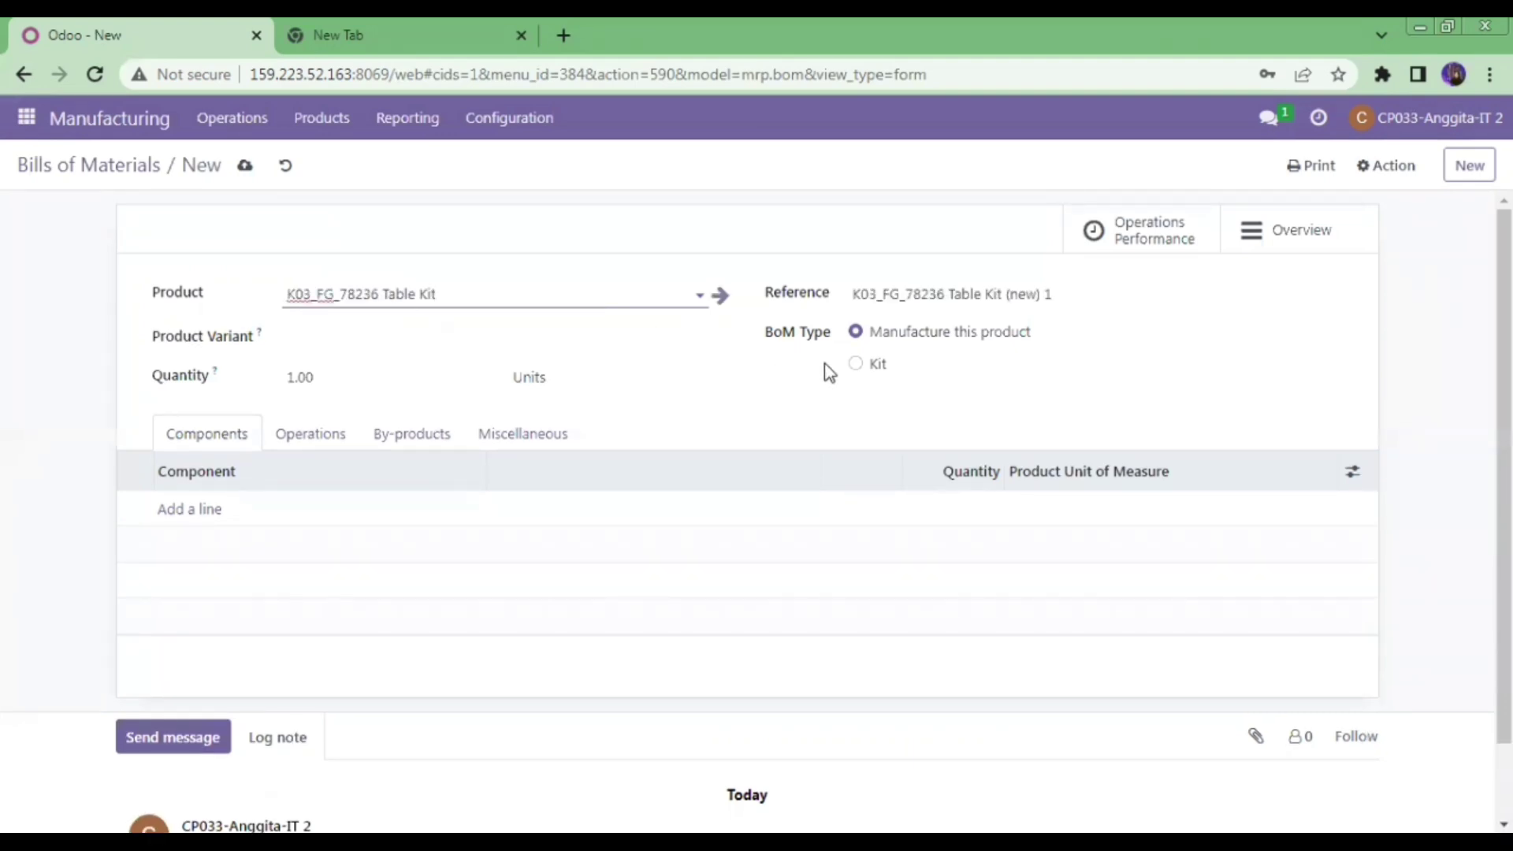
pyautogui.click(855, 364)
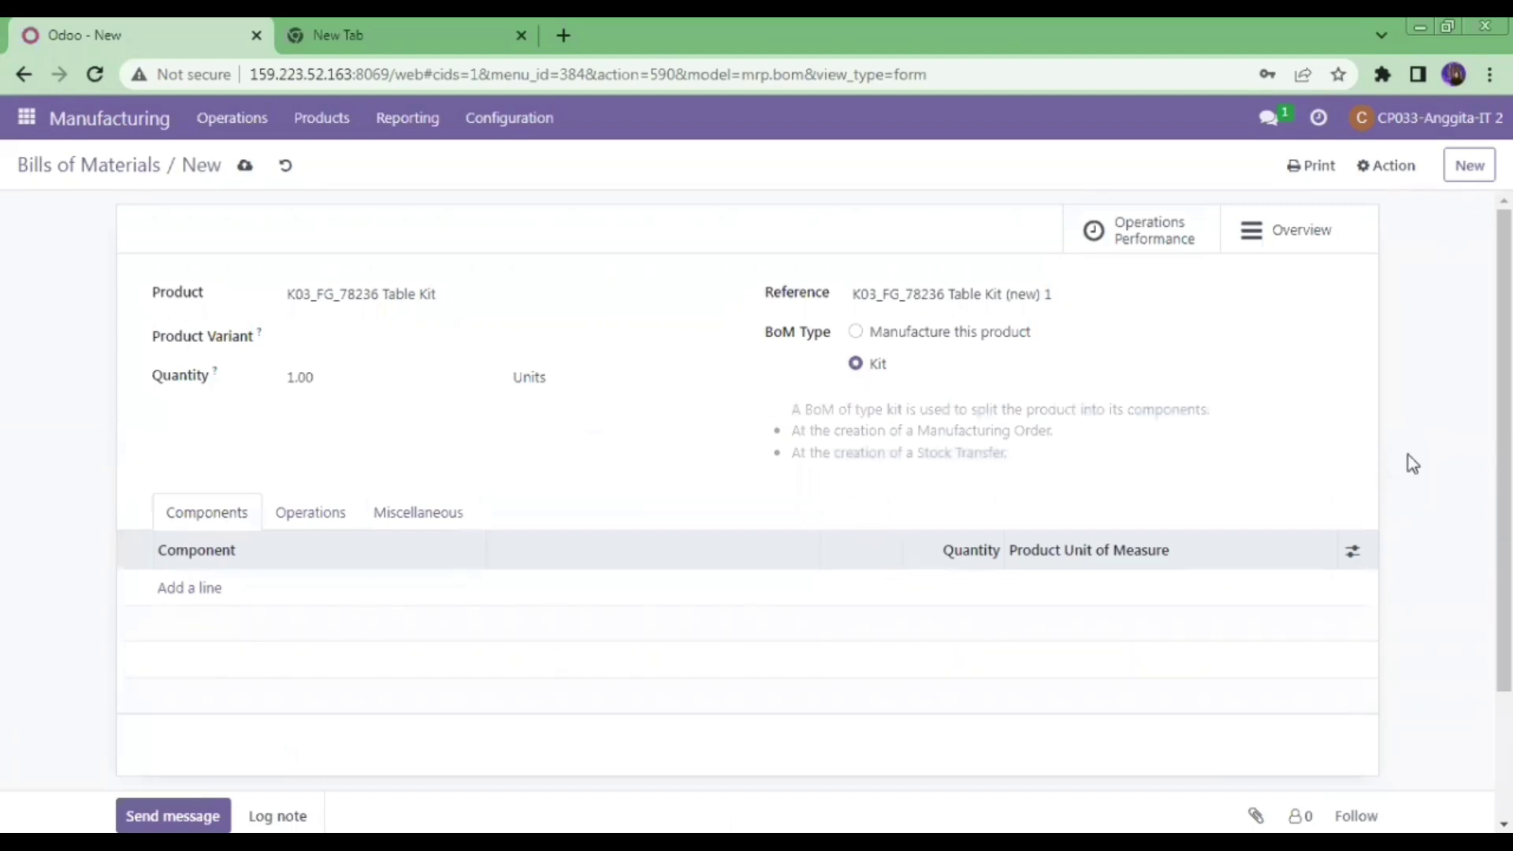
pyautogui.scroll(-2, 810, 340)
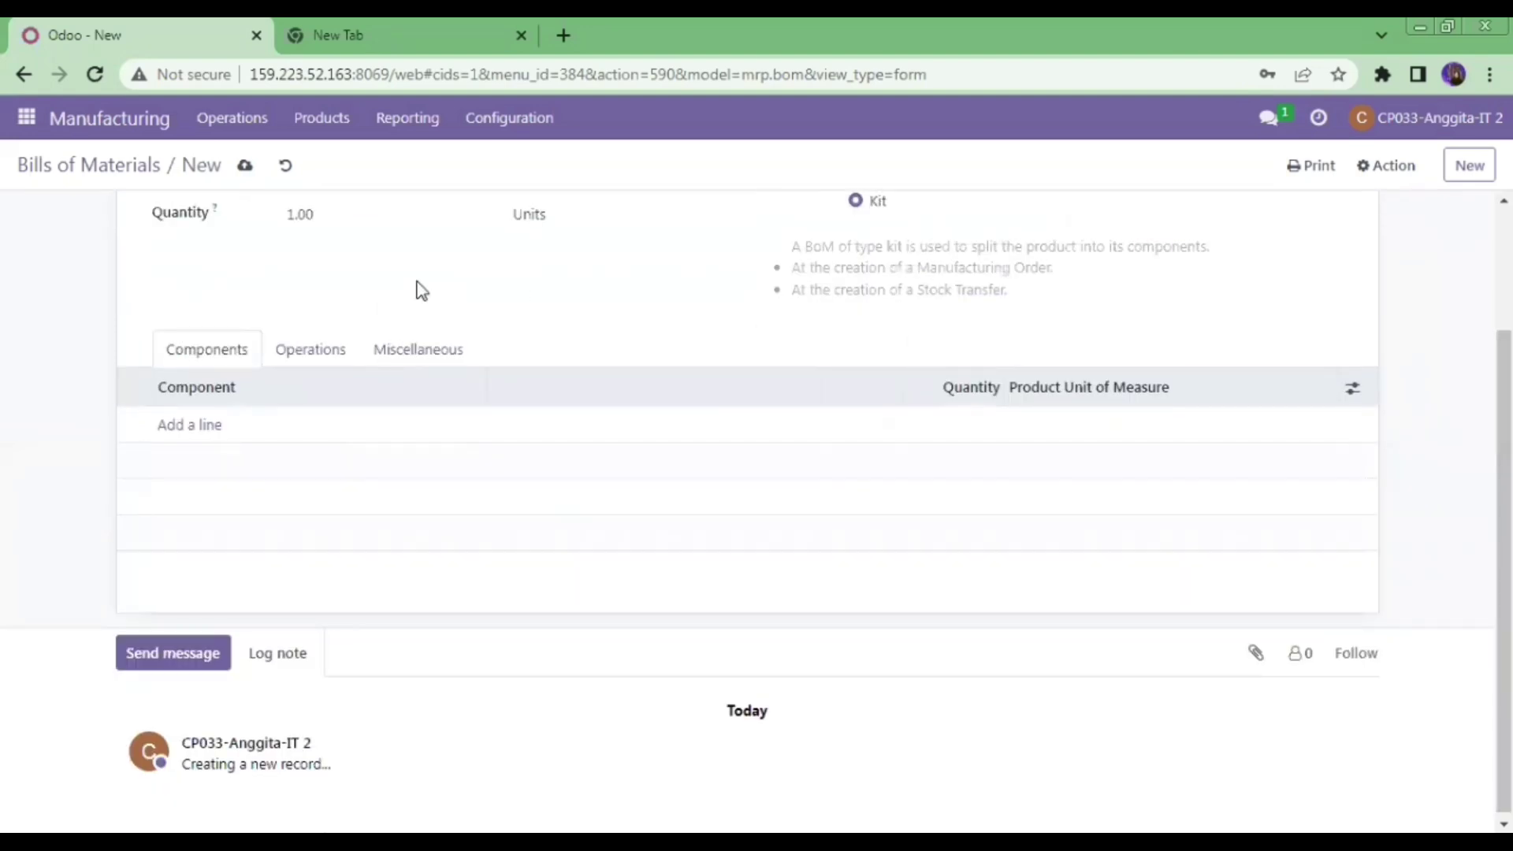
# - Add a Kayu Jati component line with quantity 4 and save the bill
pyautogui.click(202, 426)
pyautogui.write('k')
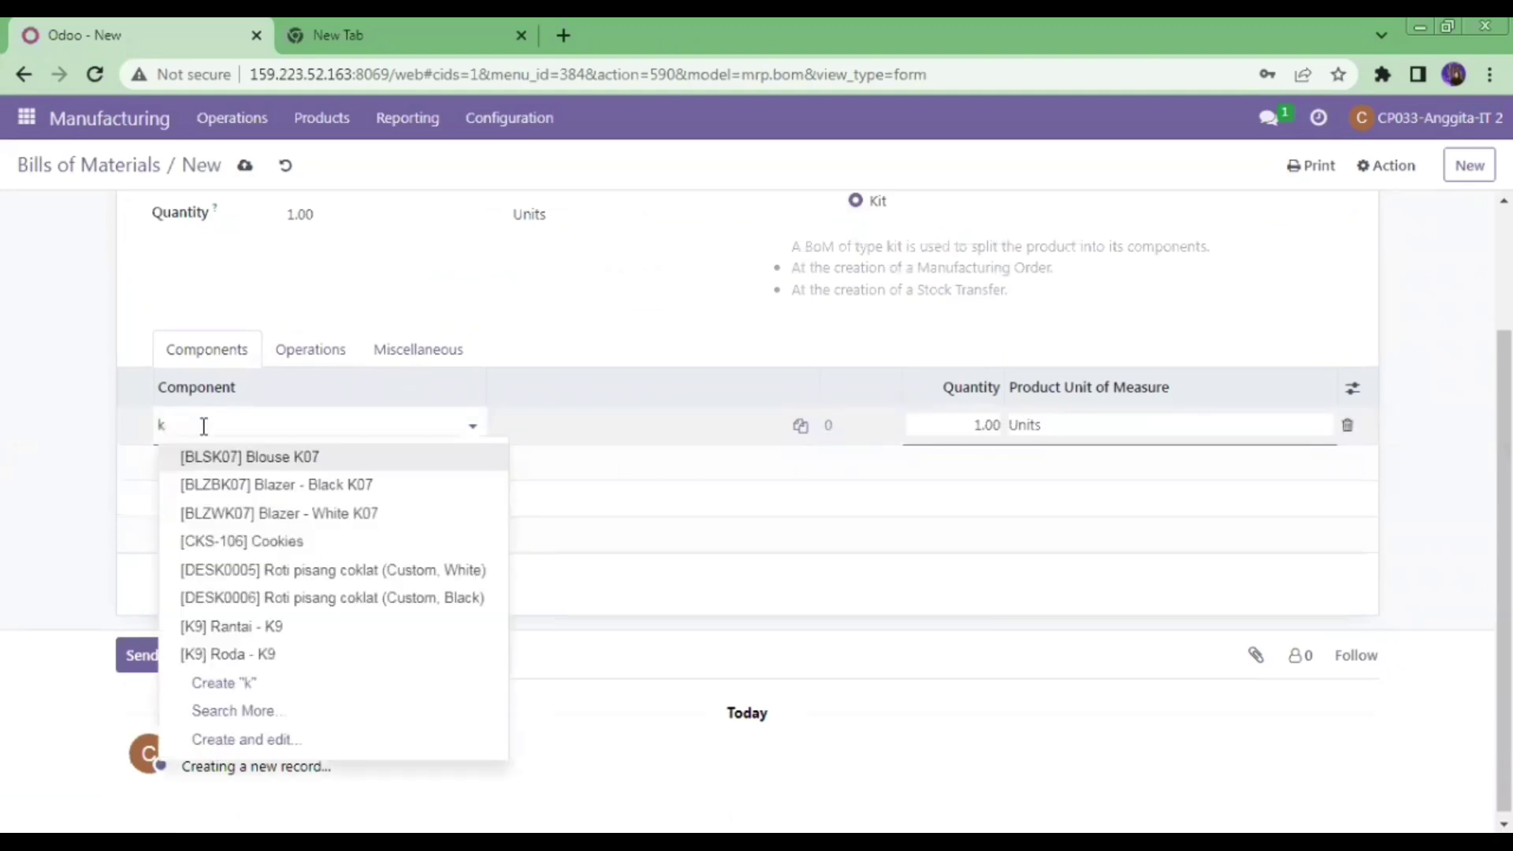
pyautogui.write('ayu')
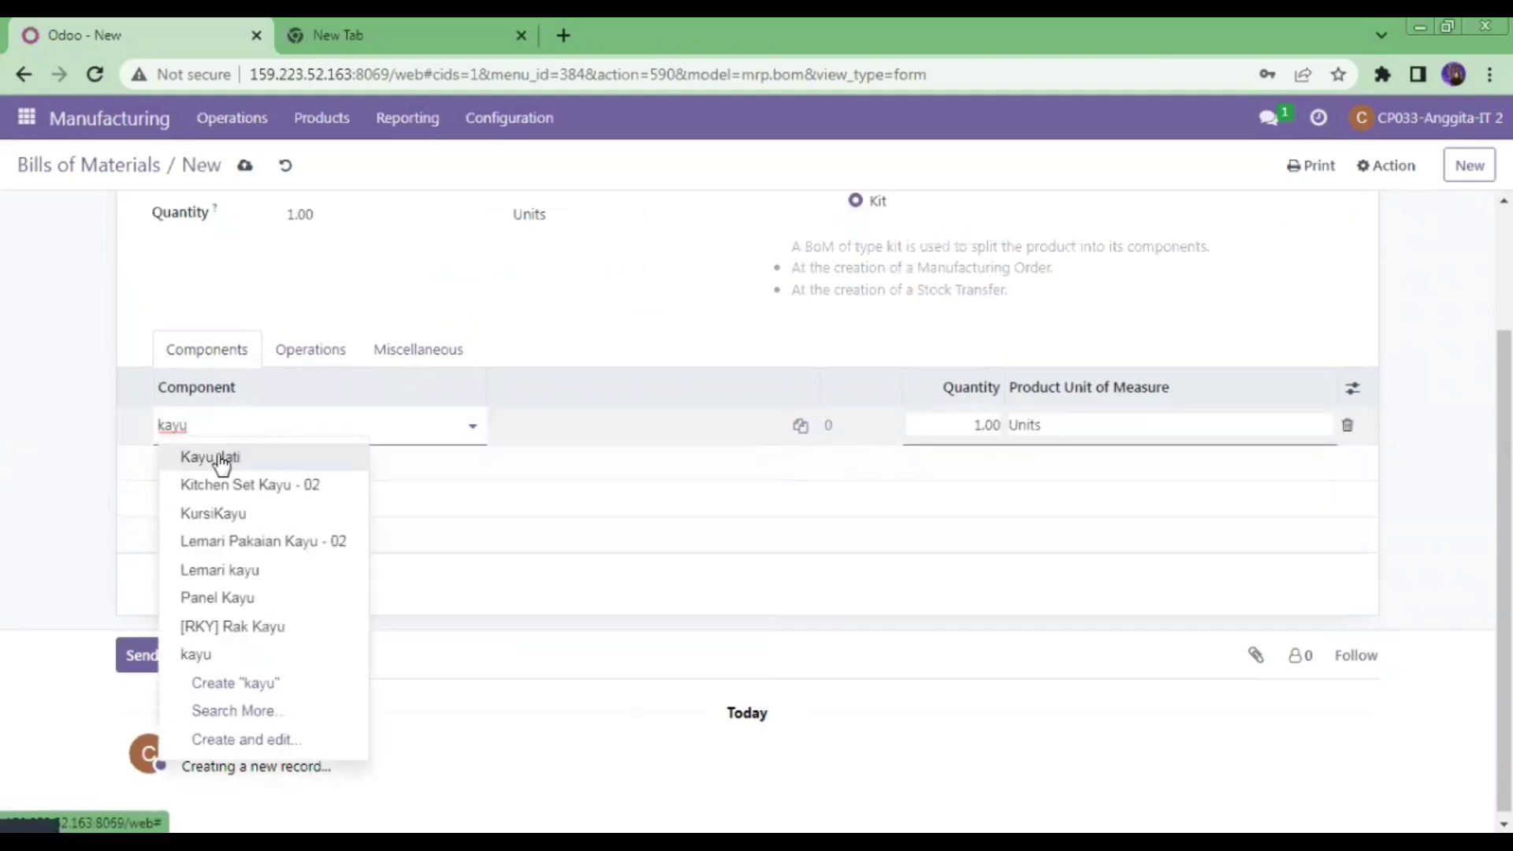
pyautogui.click(212, 458)
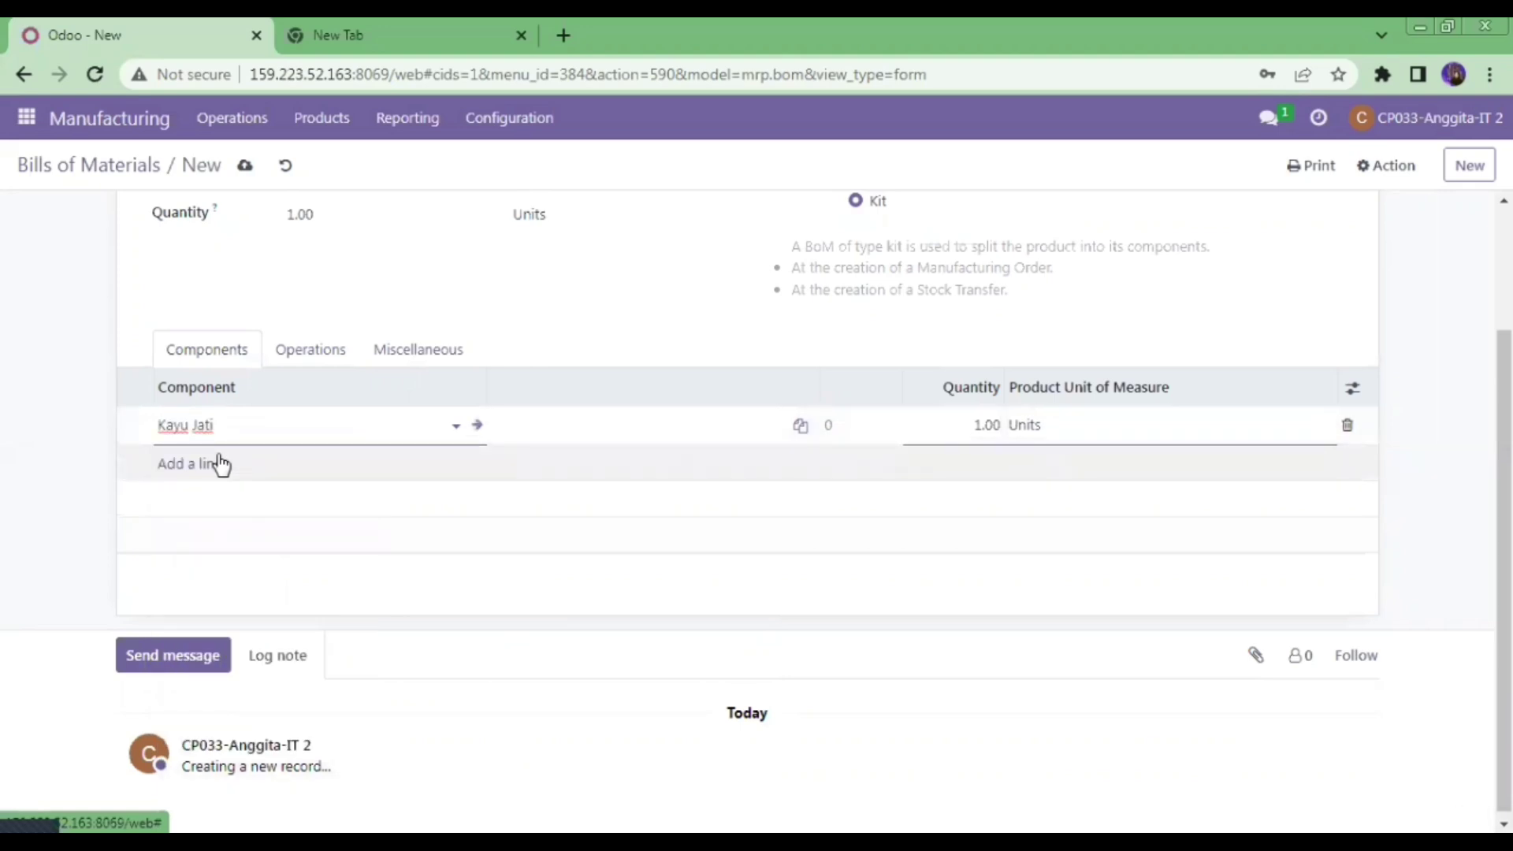
pyautogui.click(991, 427)
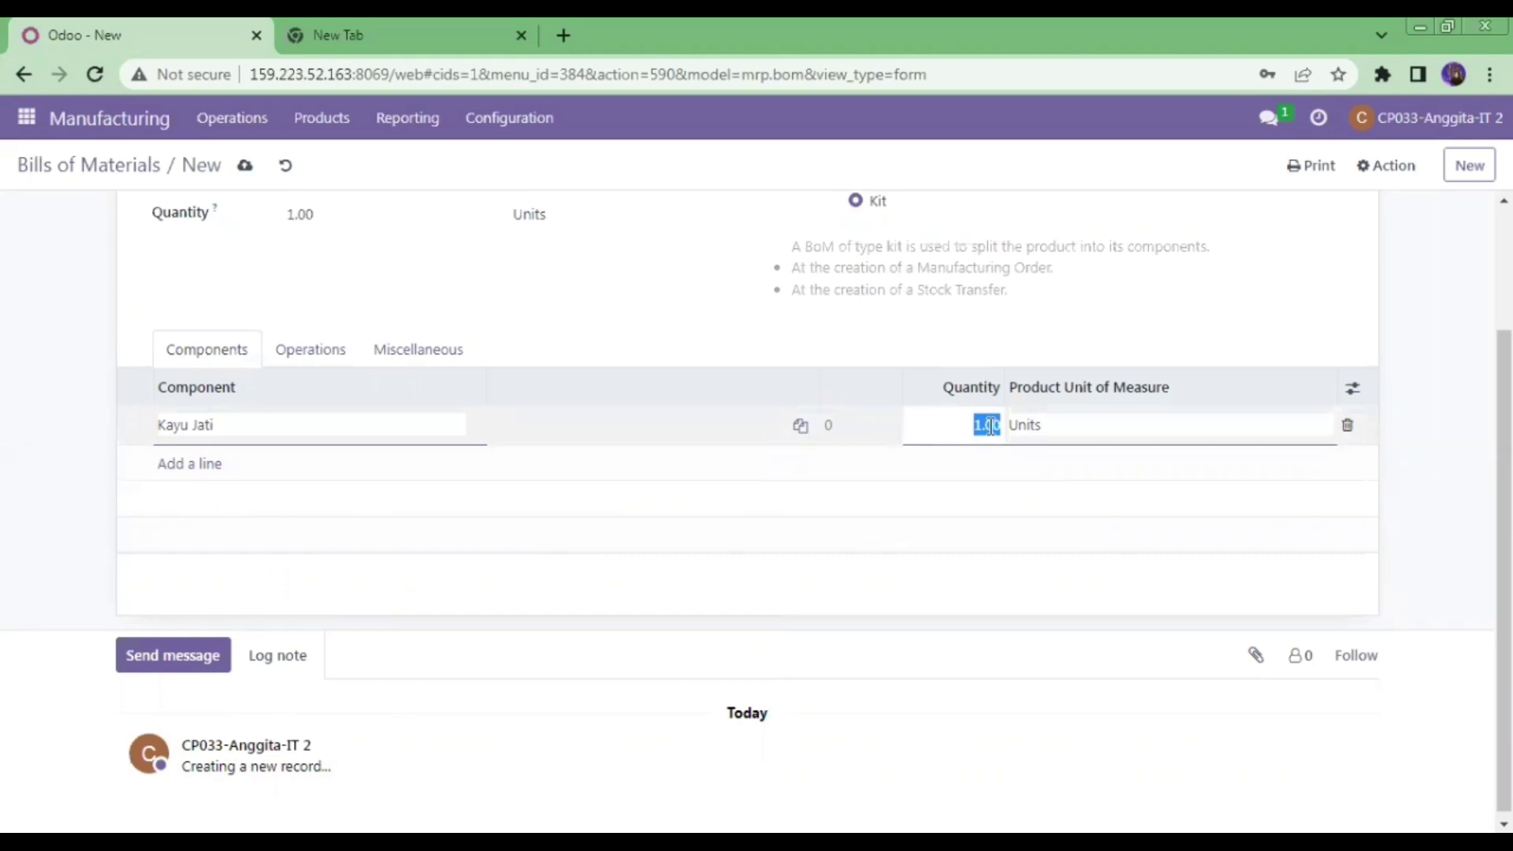
pyautogui.write('4')
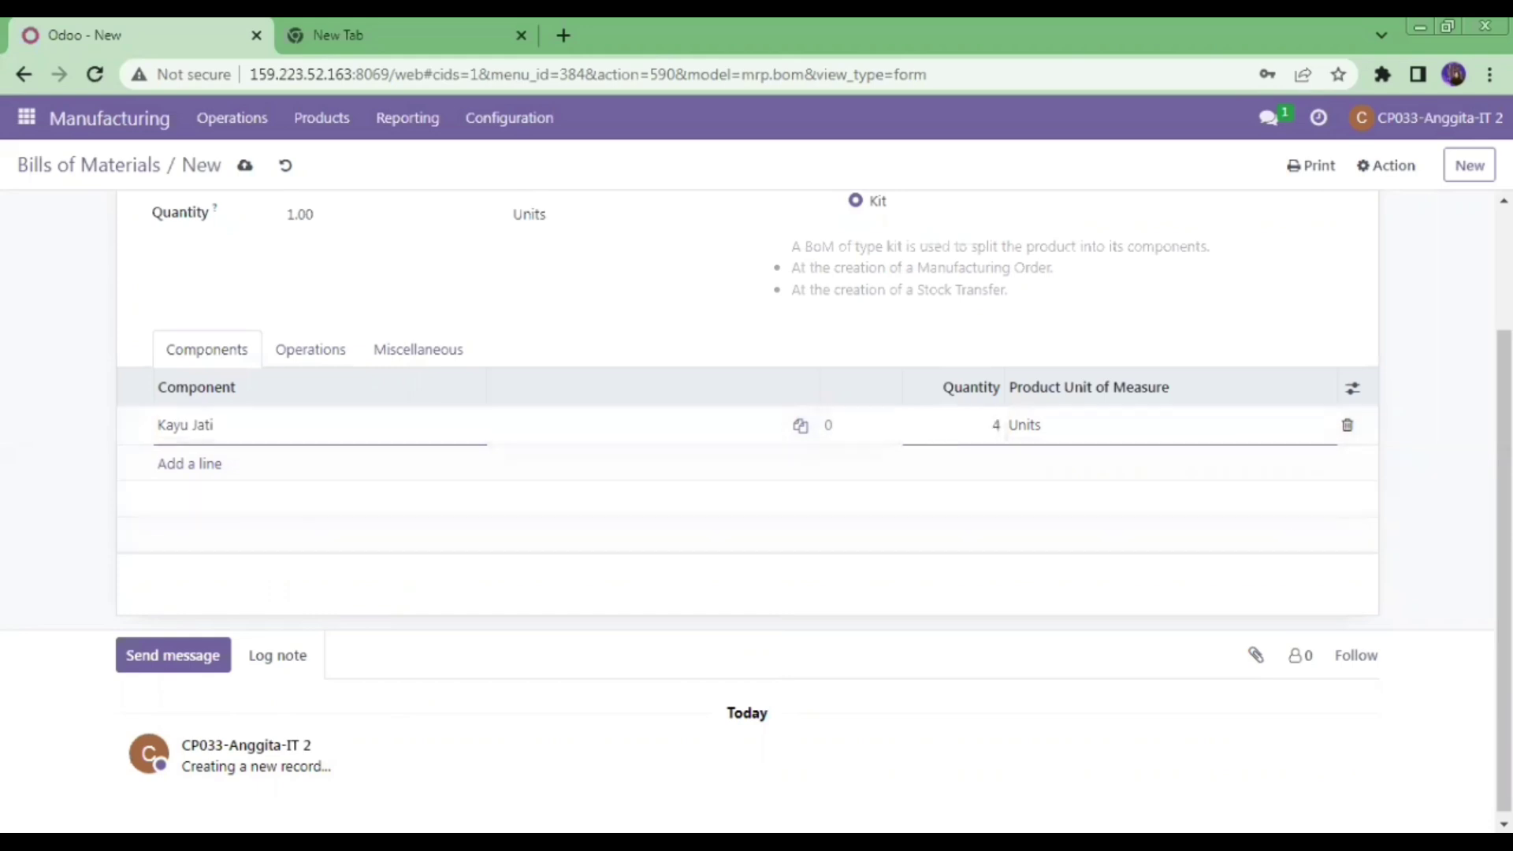
pyautogui.scroll(2, 747, 473)
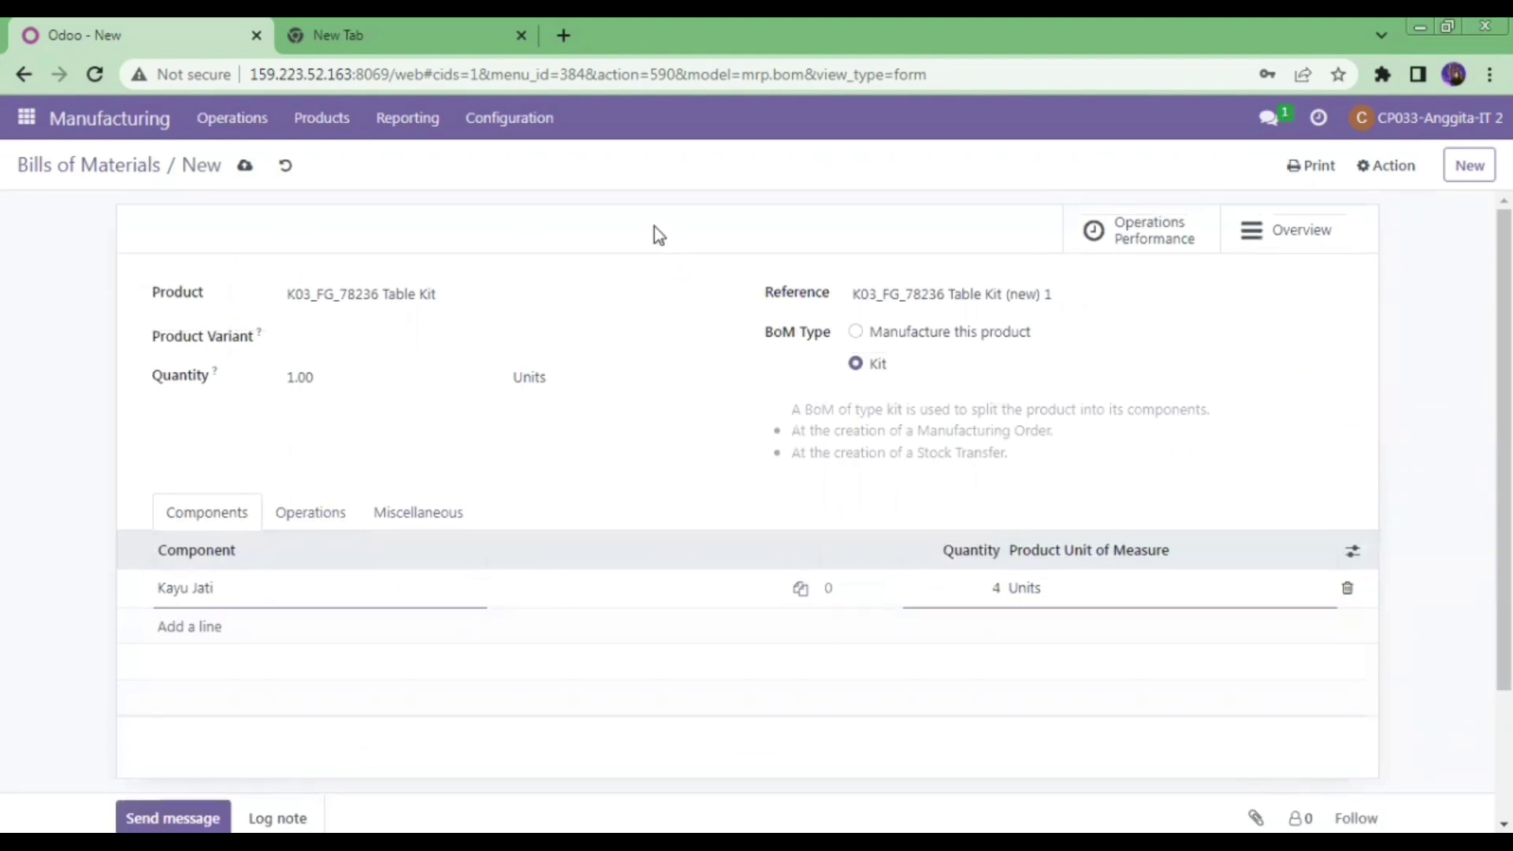
pyautogui.click(246, 167)
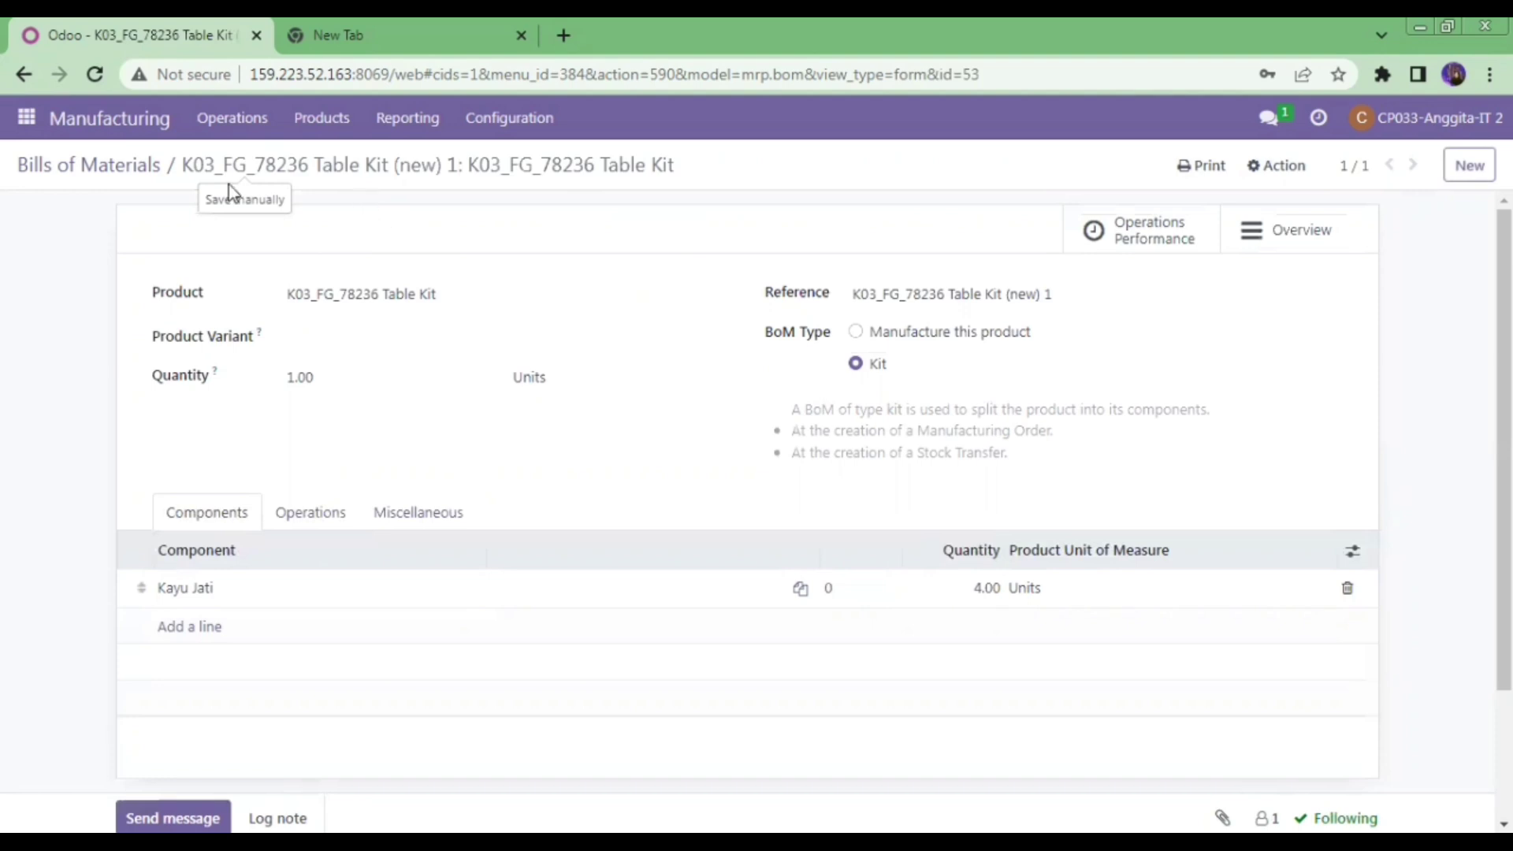
# - Switch to the Sales app's My Quotations list
pyautogui.click(36, 126)
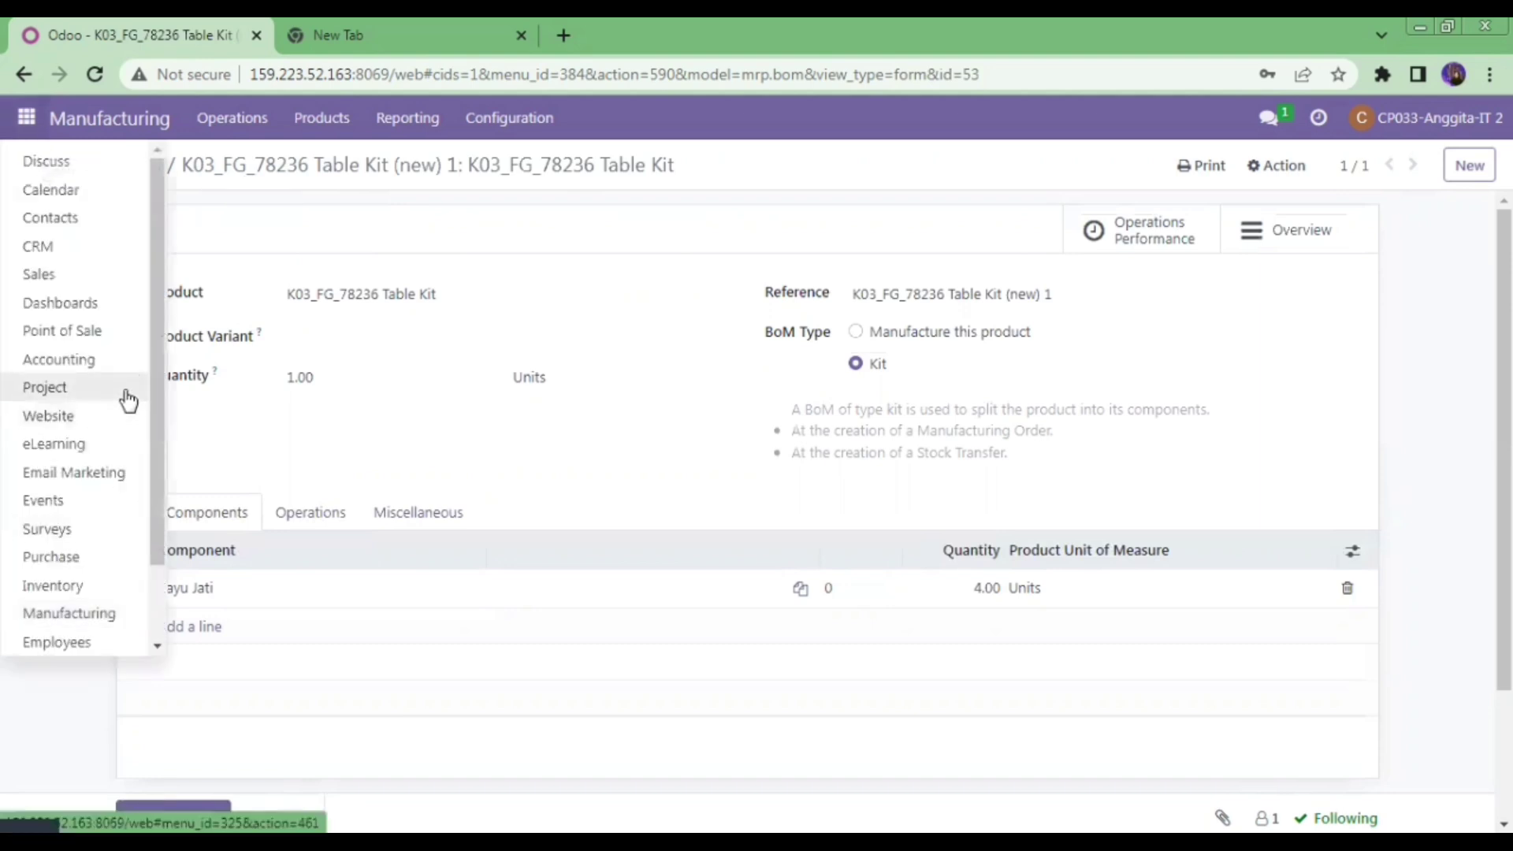
pyautogui.click(120, 278)
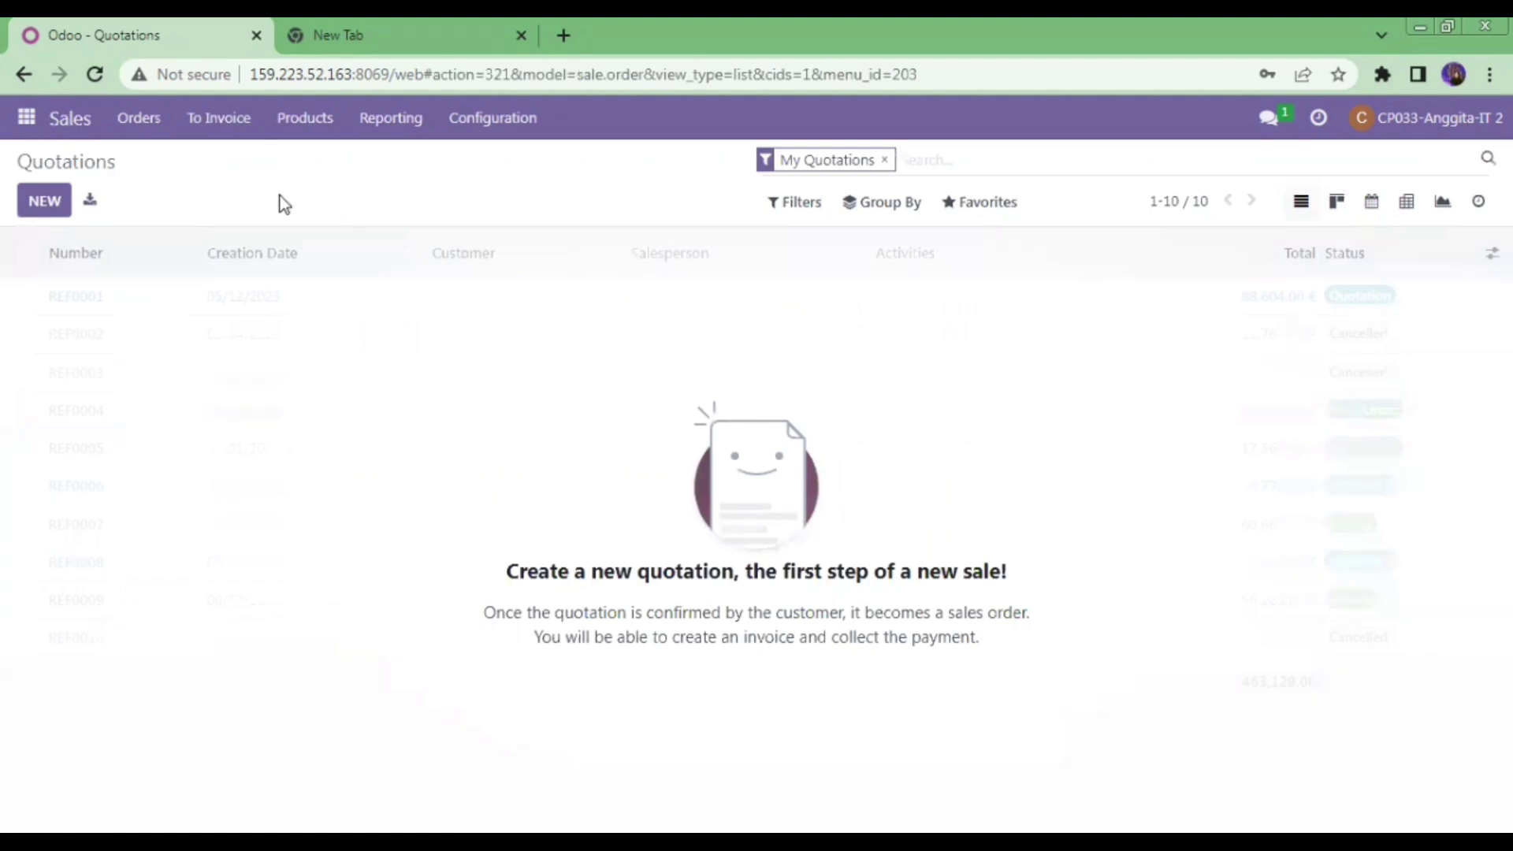
# - Start a new quotation for PT Cahaya Sentra Inovasi expiring 15 May 2023
pyautogui.click(60, 207)
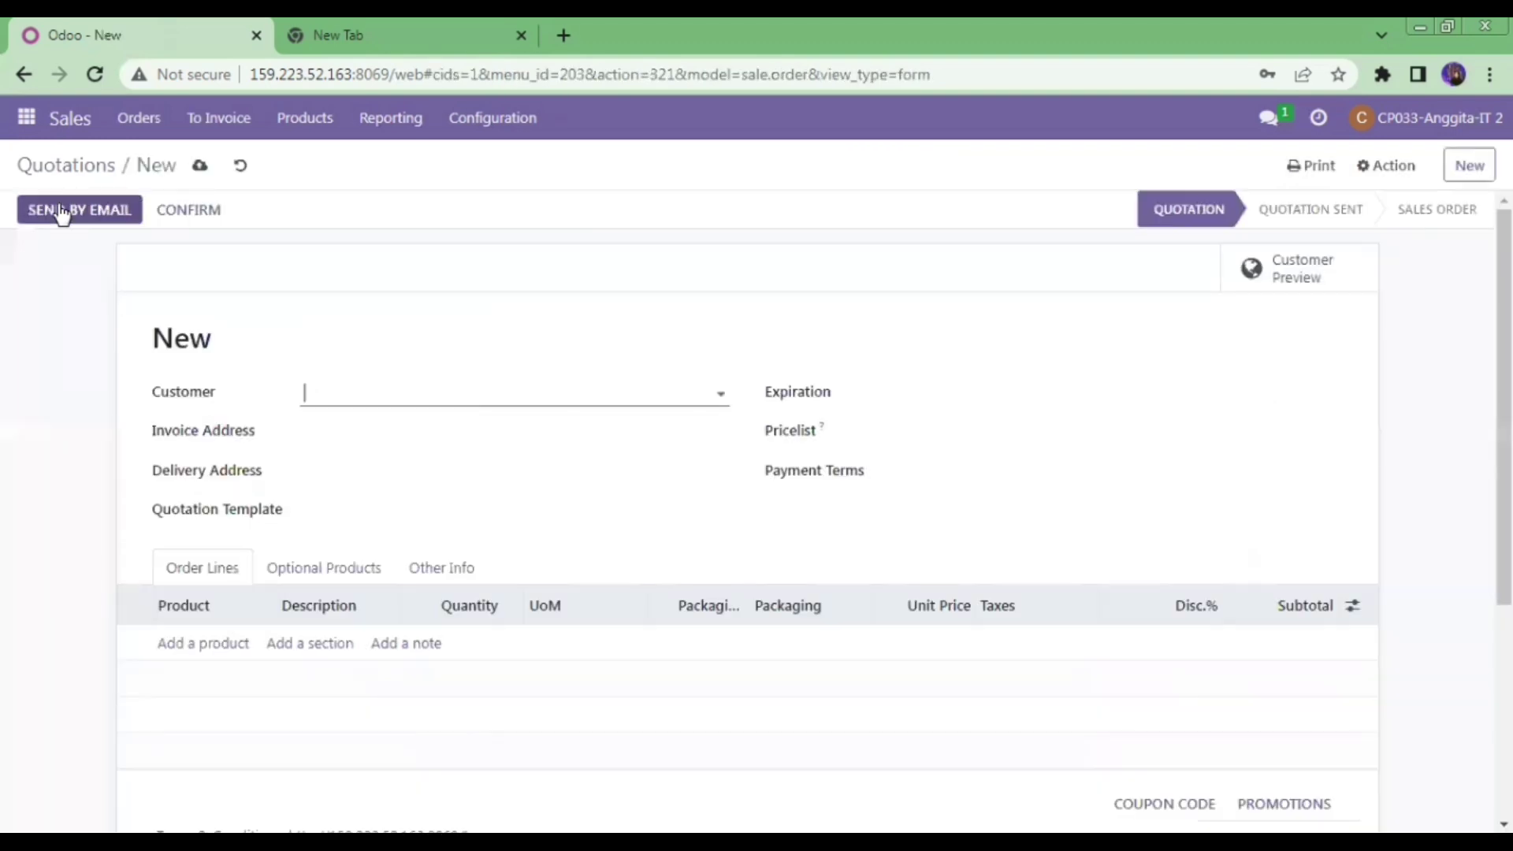
pyautogui.click(571, 387)
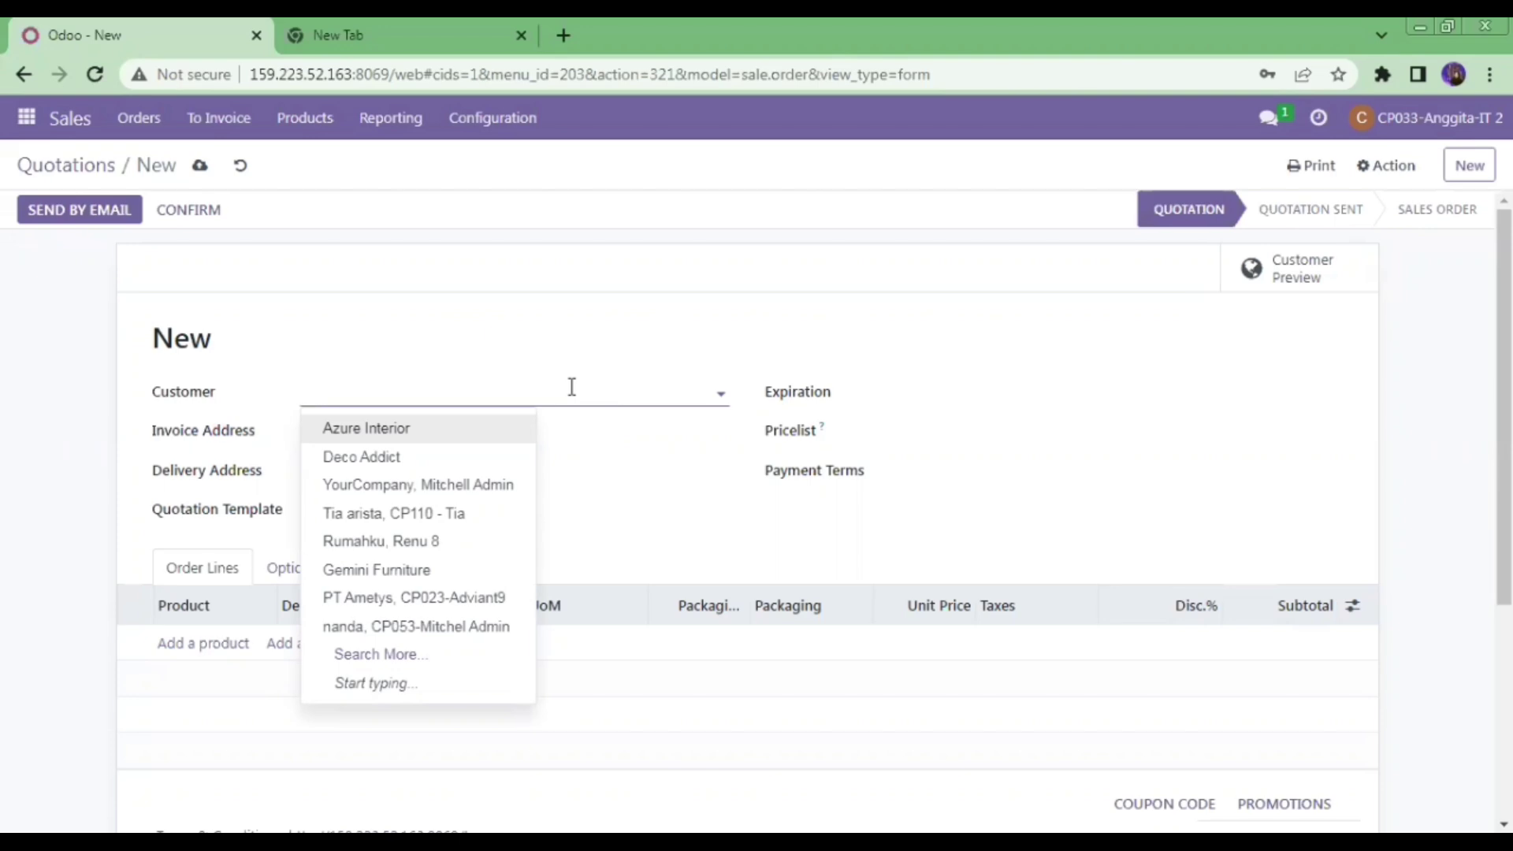
pyautogui.write('cahaya')
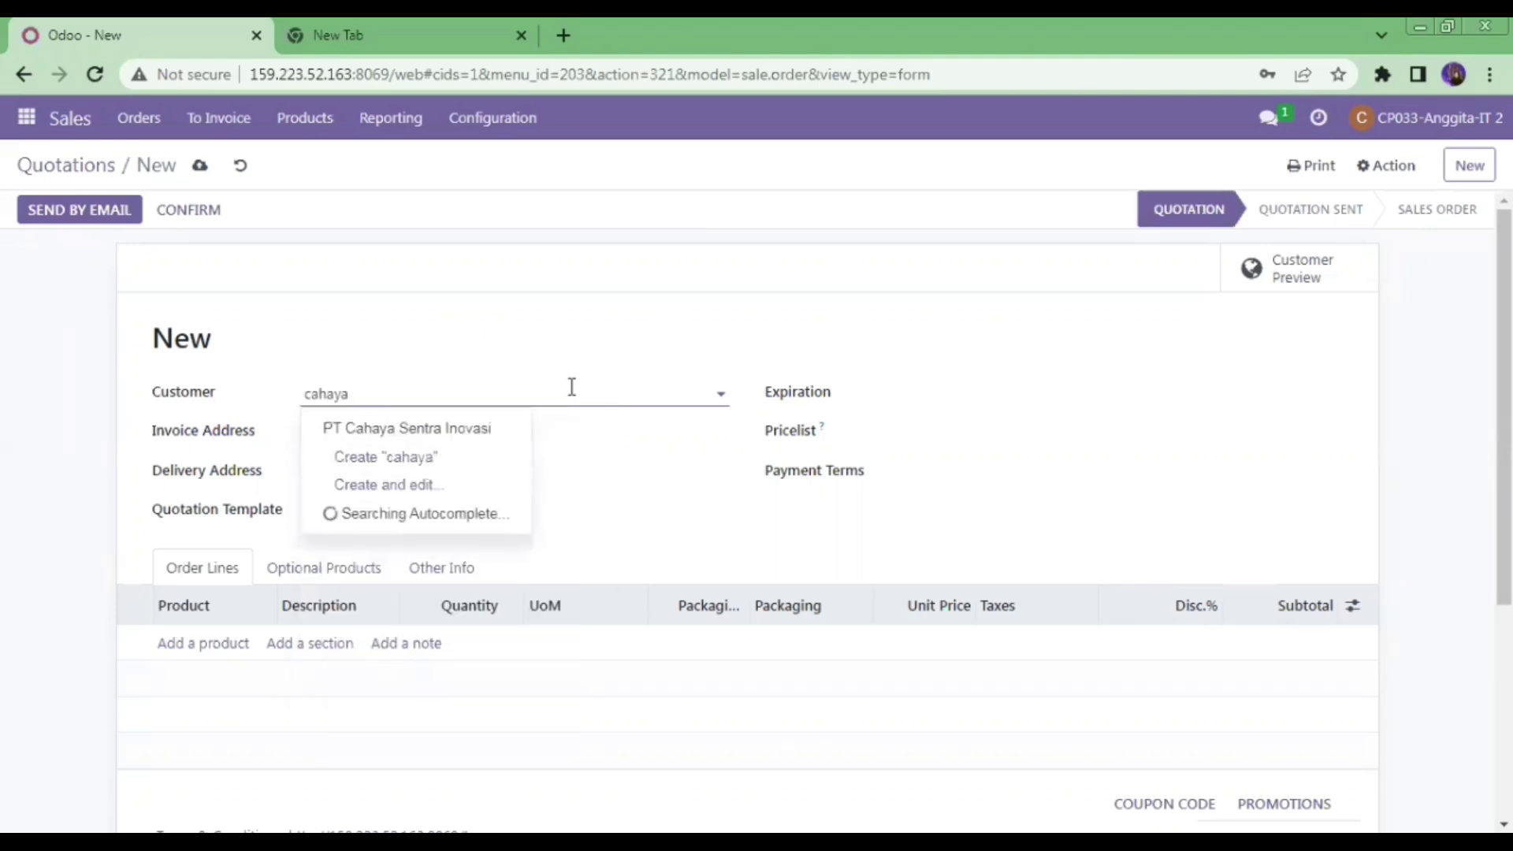
pyautogui.click(518, 431)
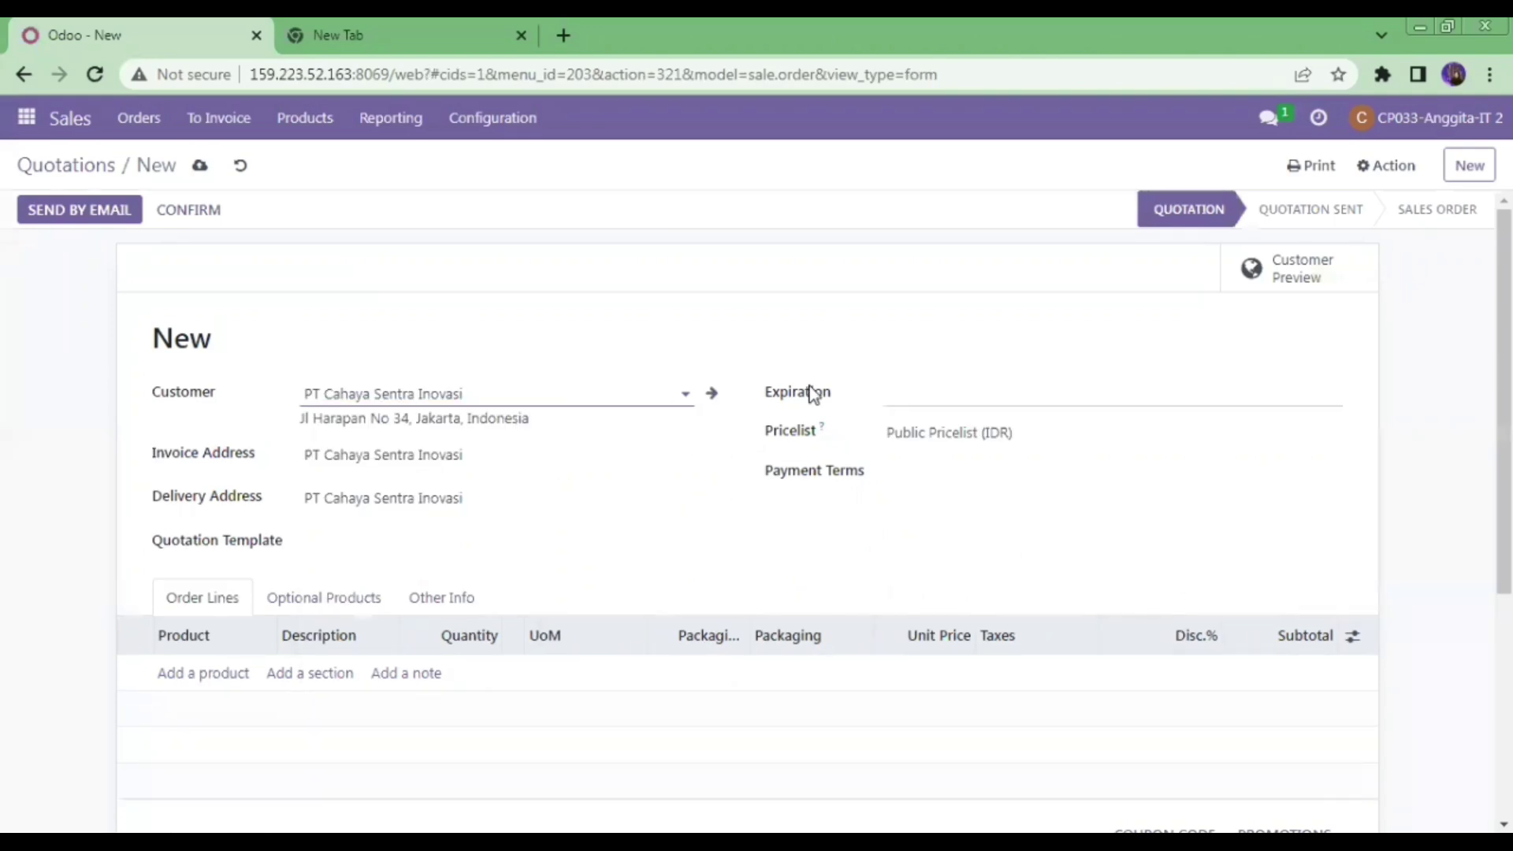
pyautogui.click(906, 393)
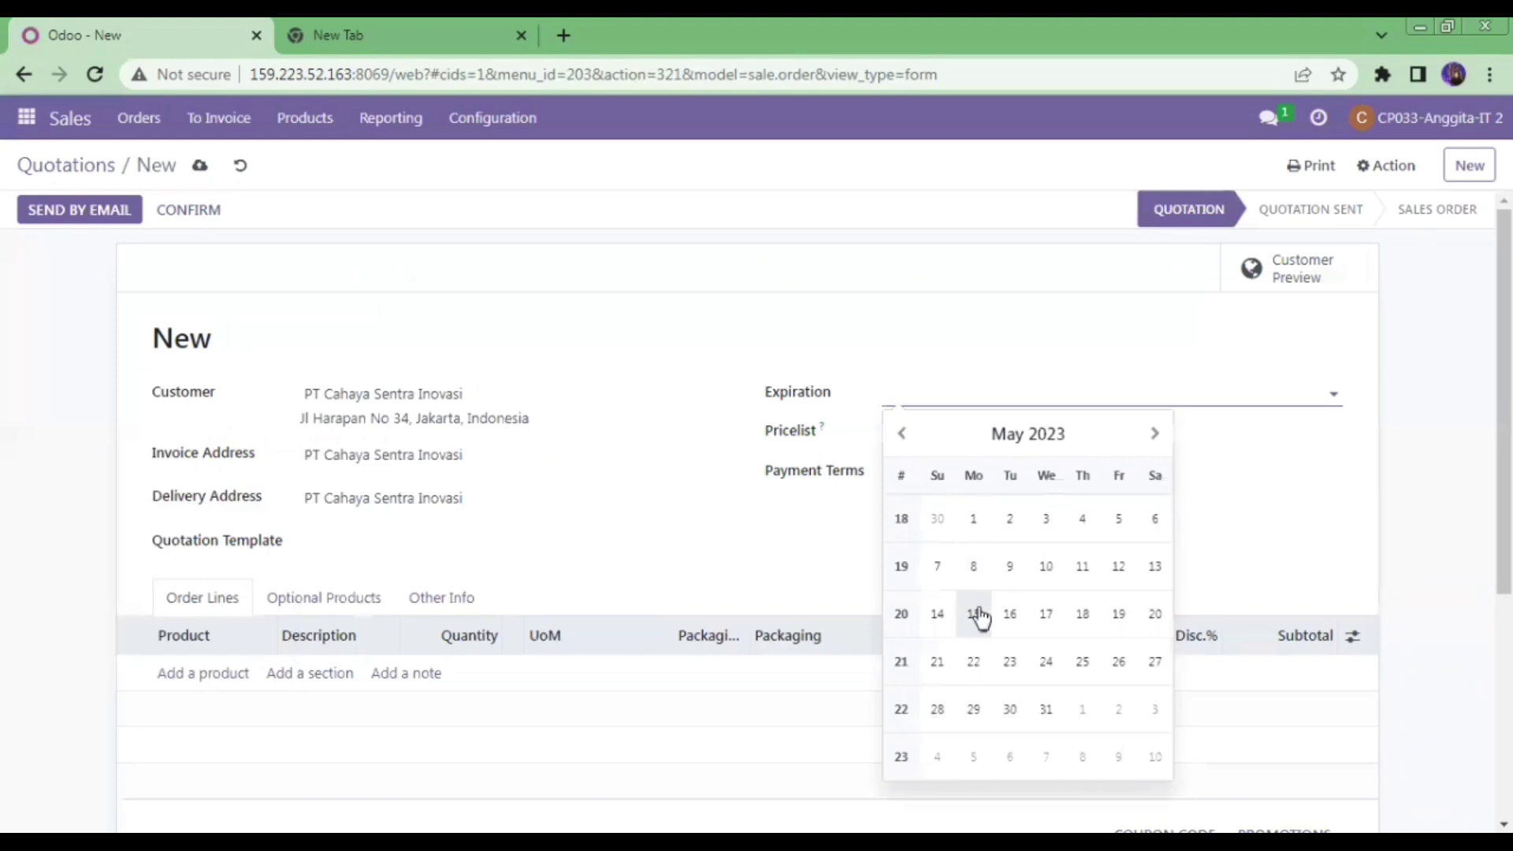
pyautogui.click(974, 614)
# - Add one K03_FG_78236 Table Kit at Rp 300,000.00 and confirm the quotation
pyautogui.click(211, 678)
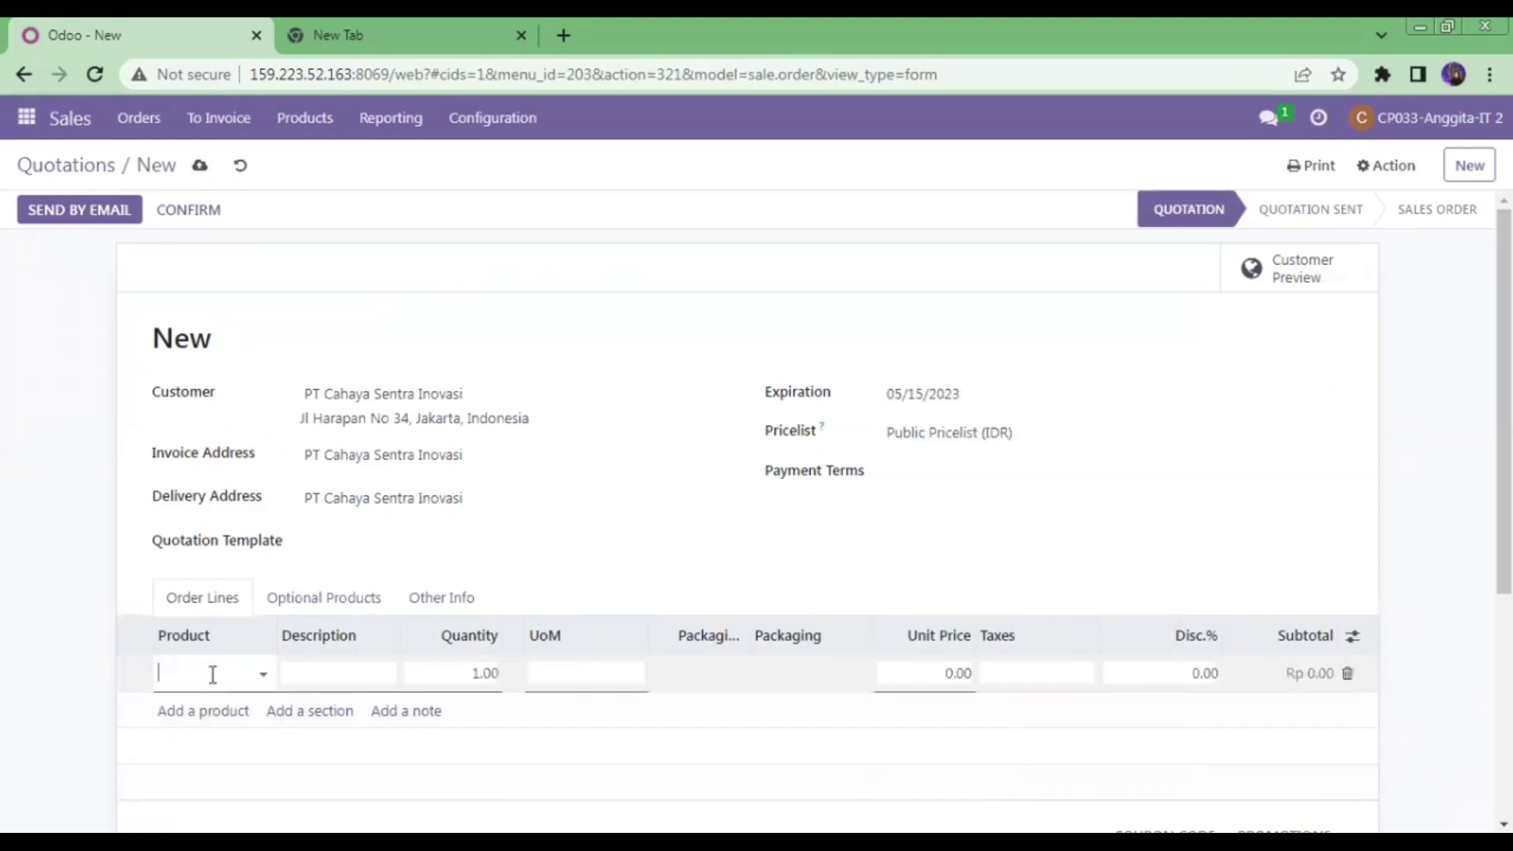
pyautogui.write('fg')
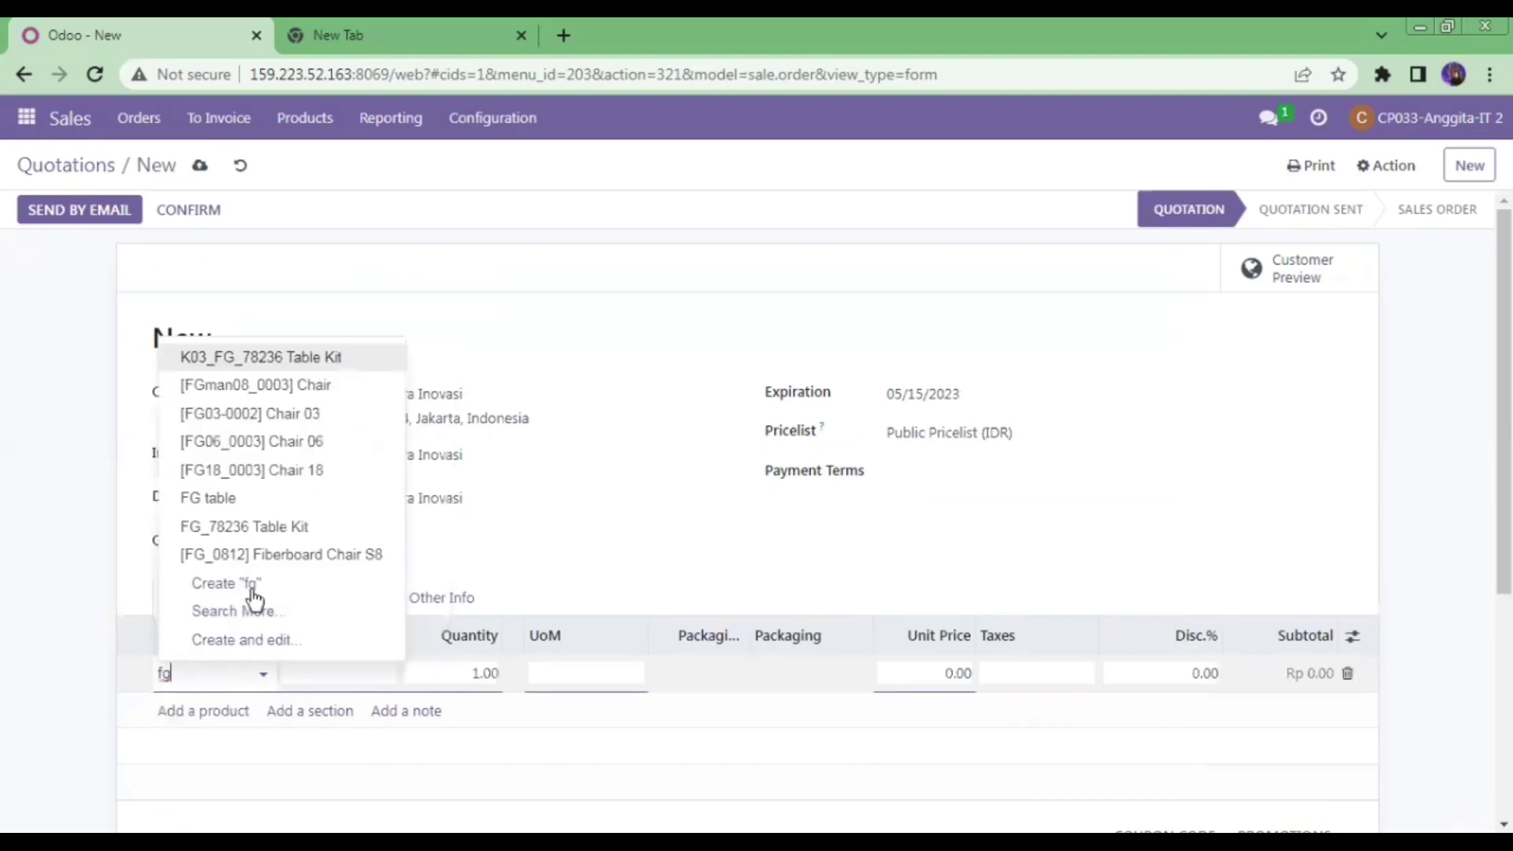
pyautogui.click(346, 364)
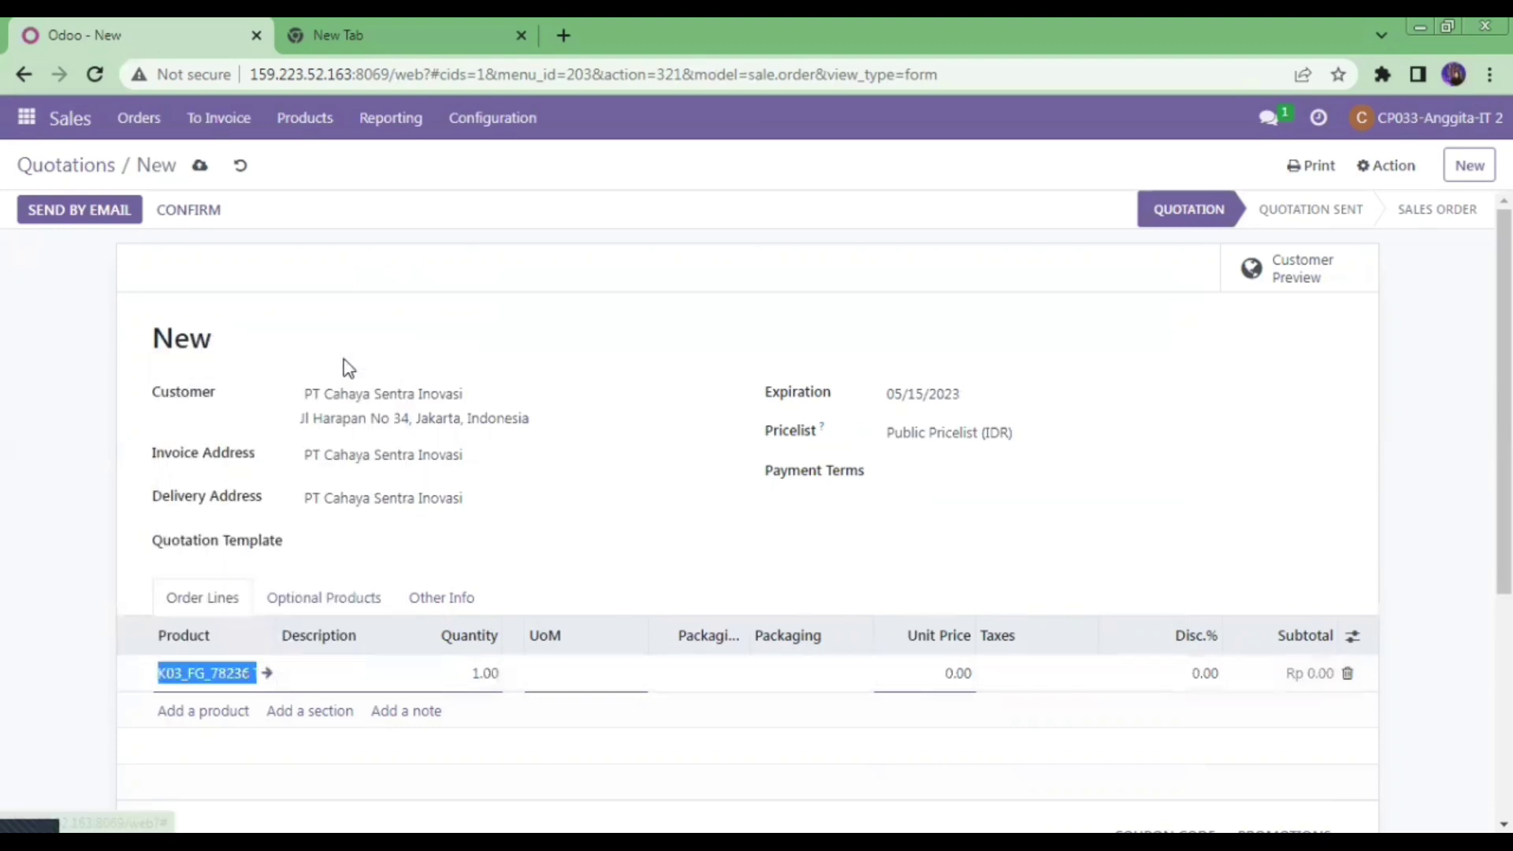
pyautogui.scroll(-2, 824, 449)
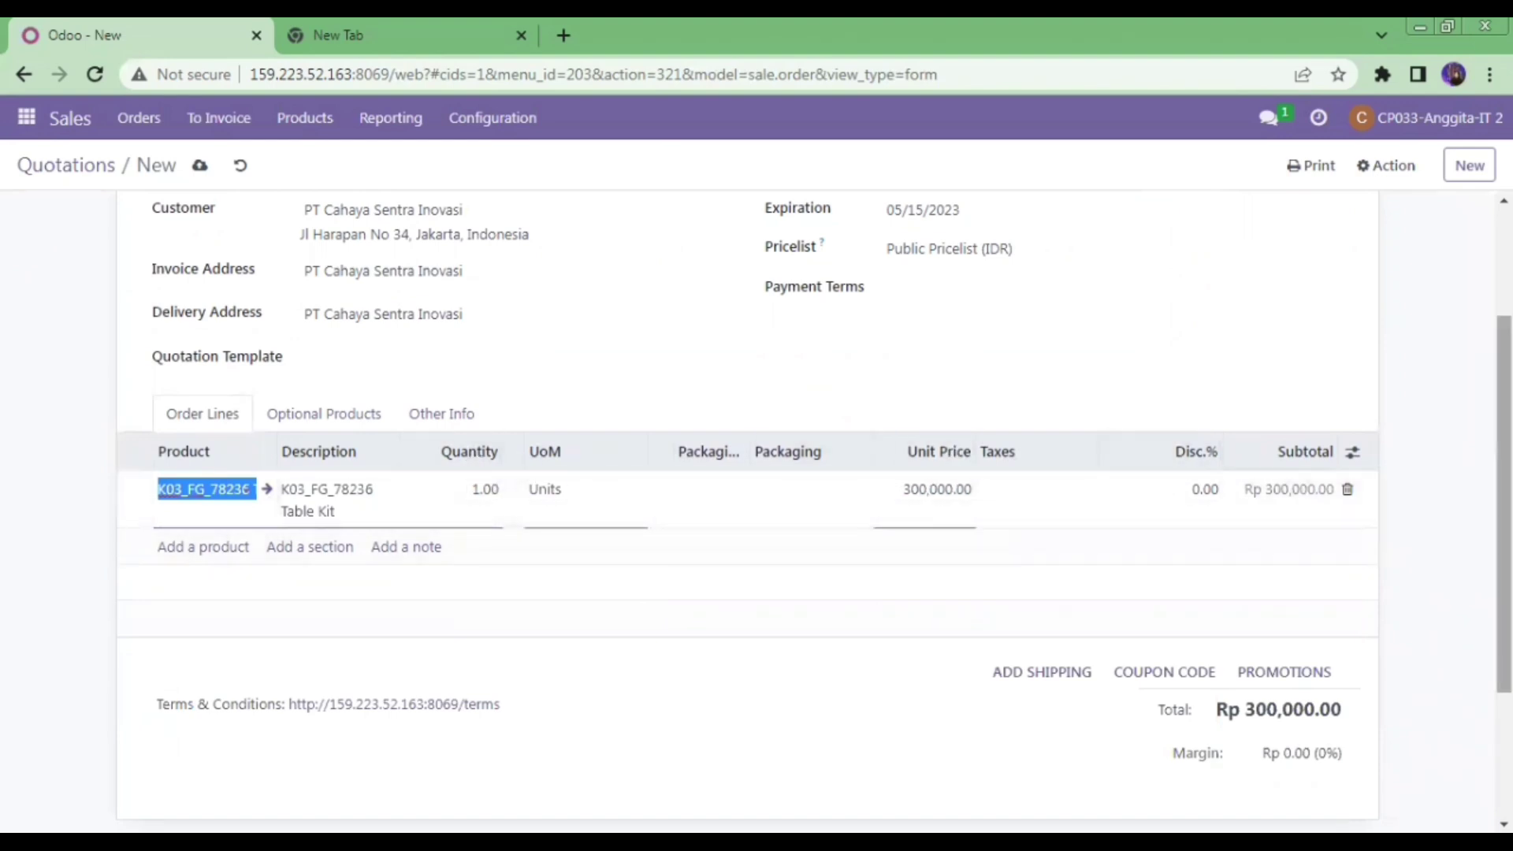
pyautogui.scroll(2, 1156, 479)
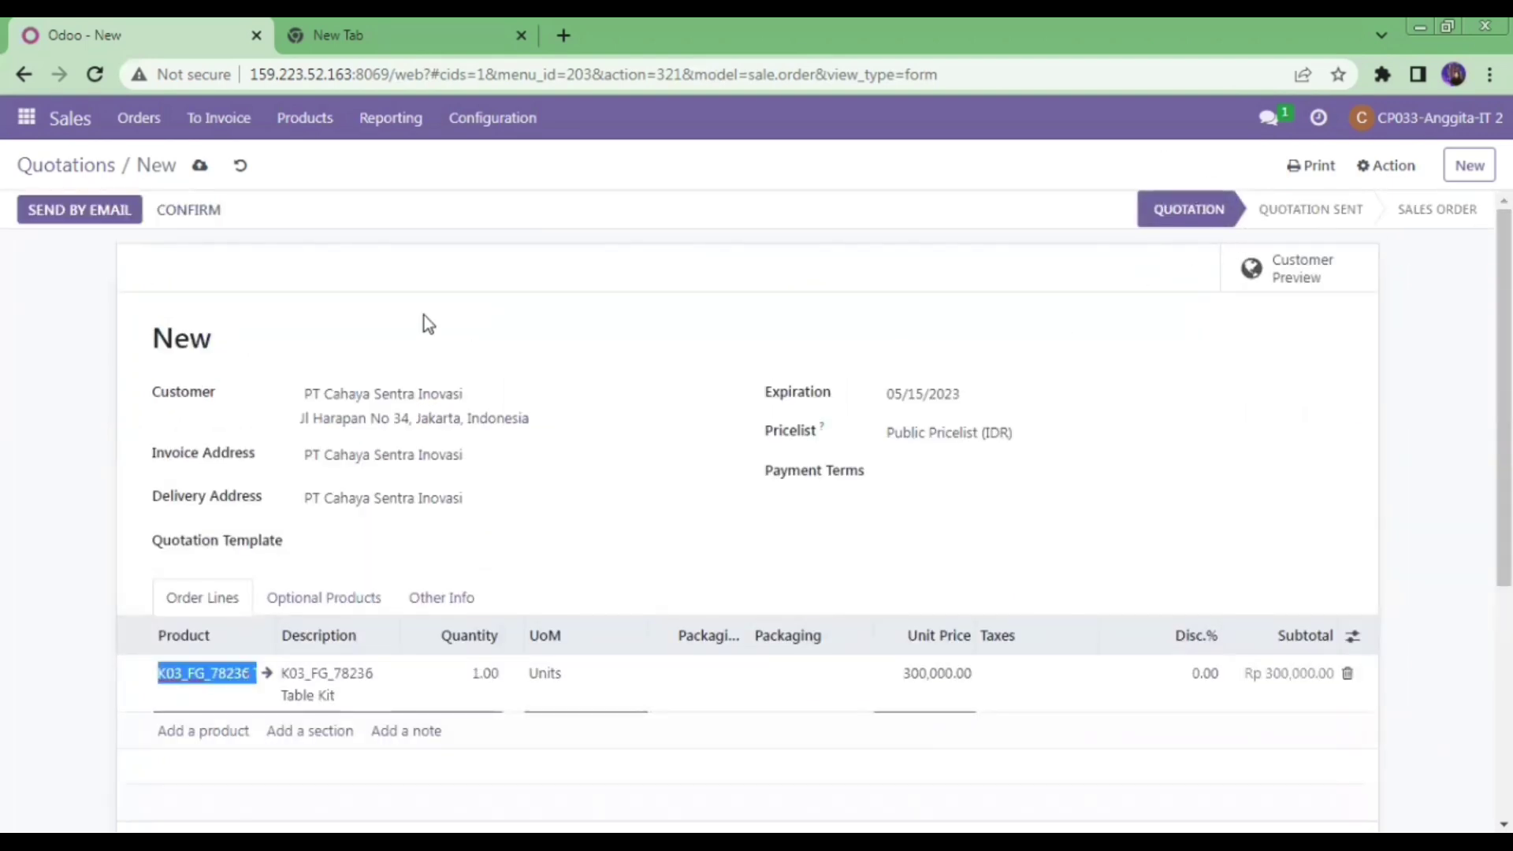
pyautogui.click(189, 209)
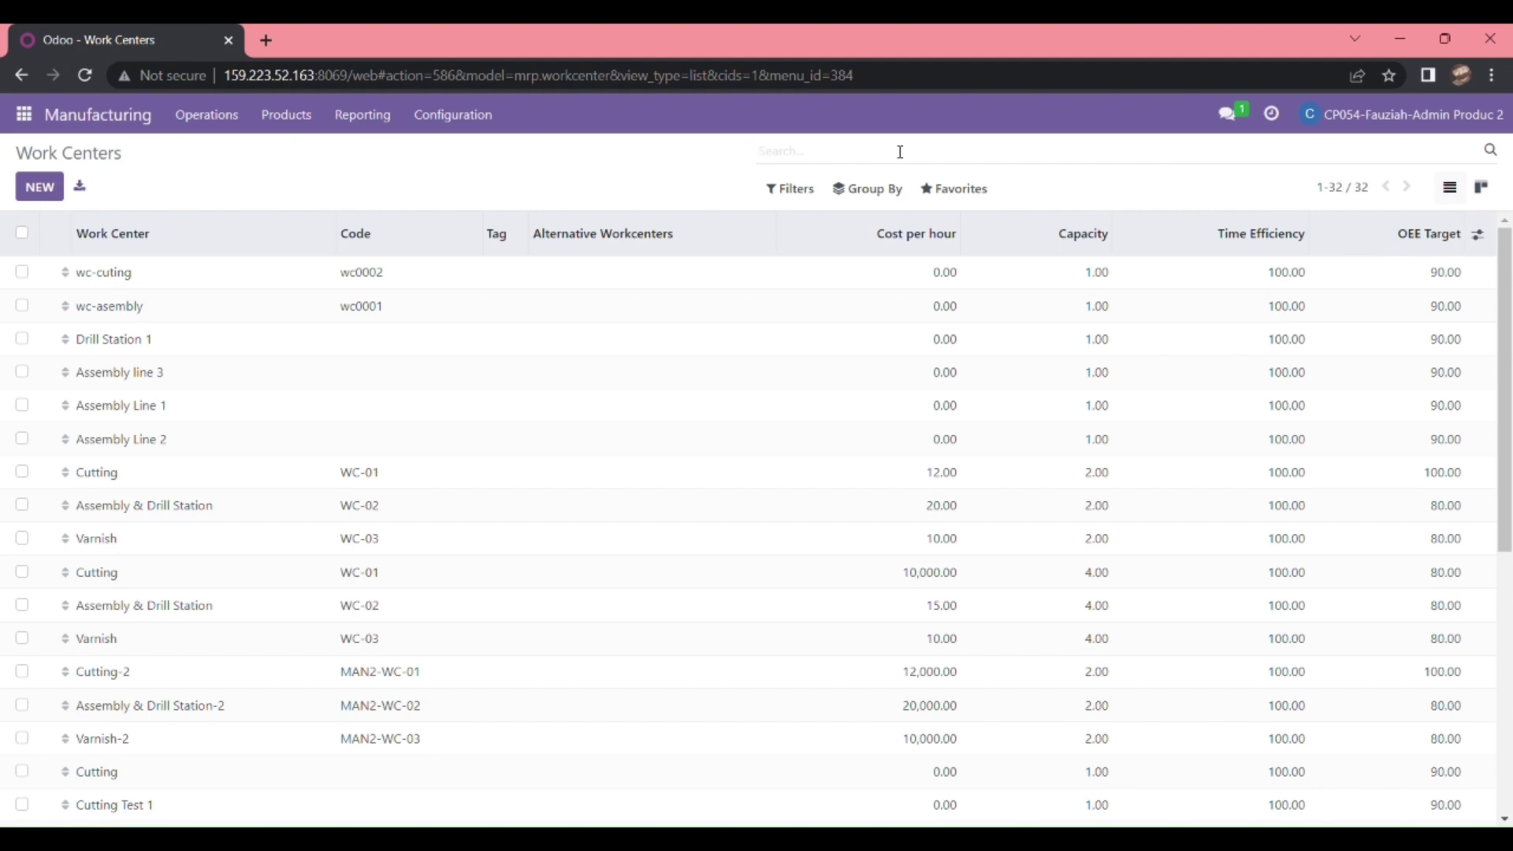
# - Open the Manufacturing Orders list in the Manufacturing app
pyautogui.click(128, 125)
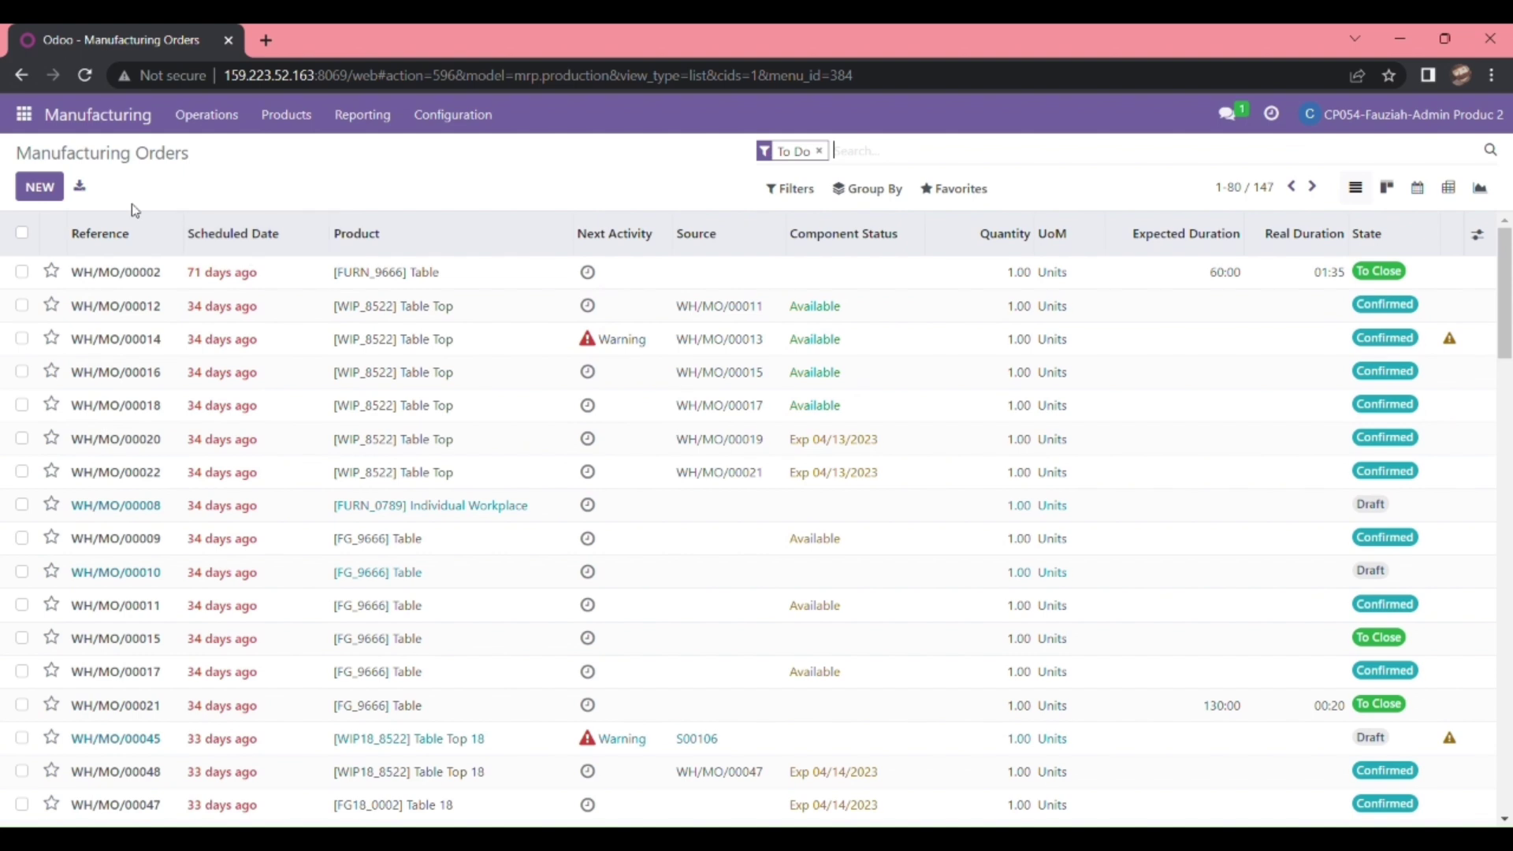
# - Start a new manufacturing order using the BOM-FURN-002 Table Top bill of materials
pyautogui.click(38, 189)
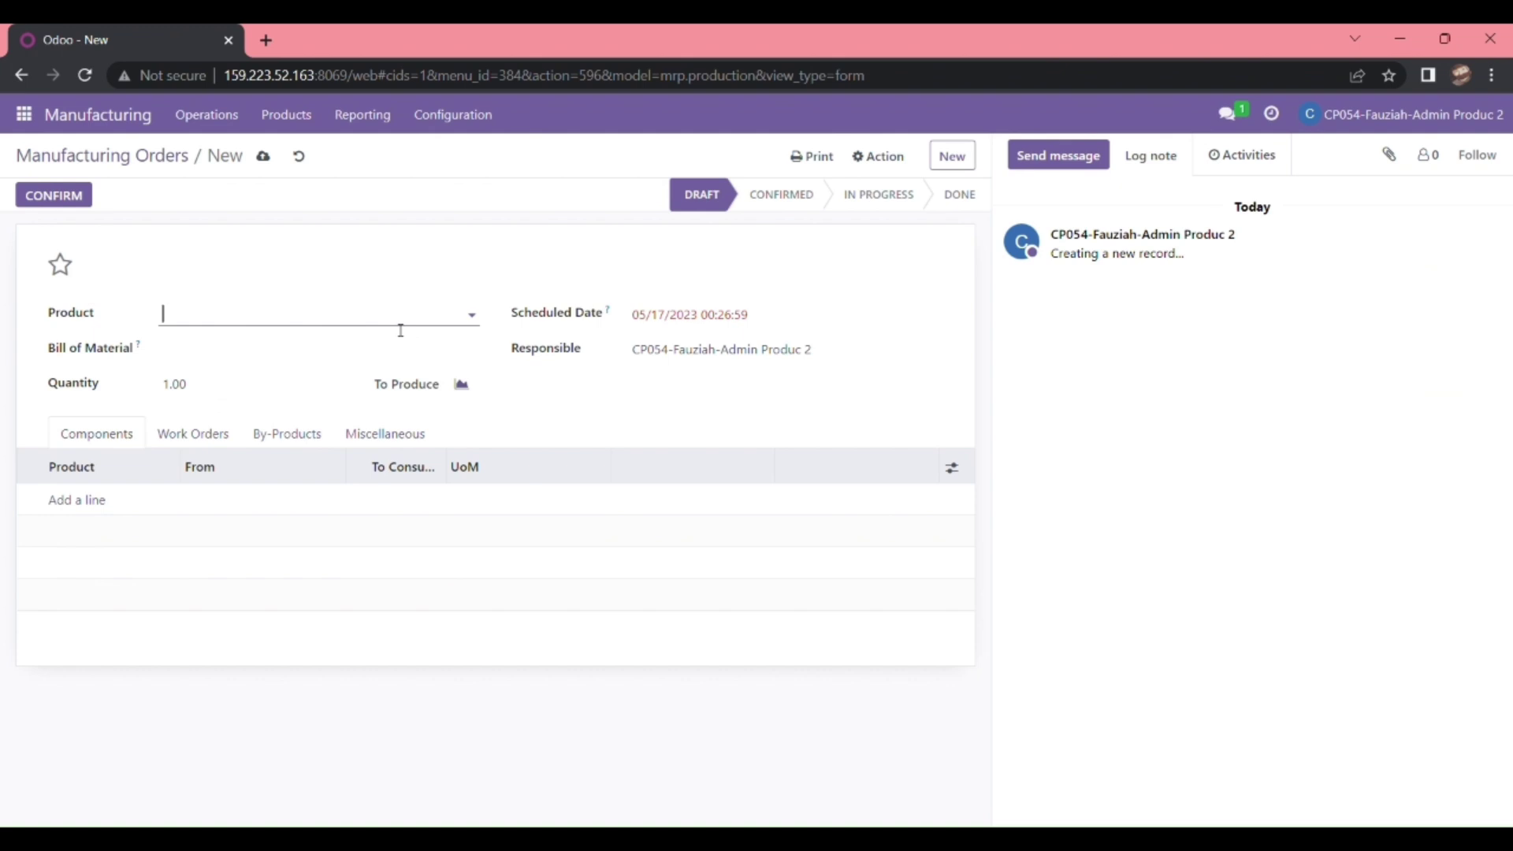
pyautogui.click(276, 347)
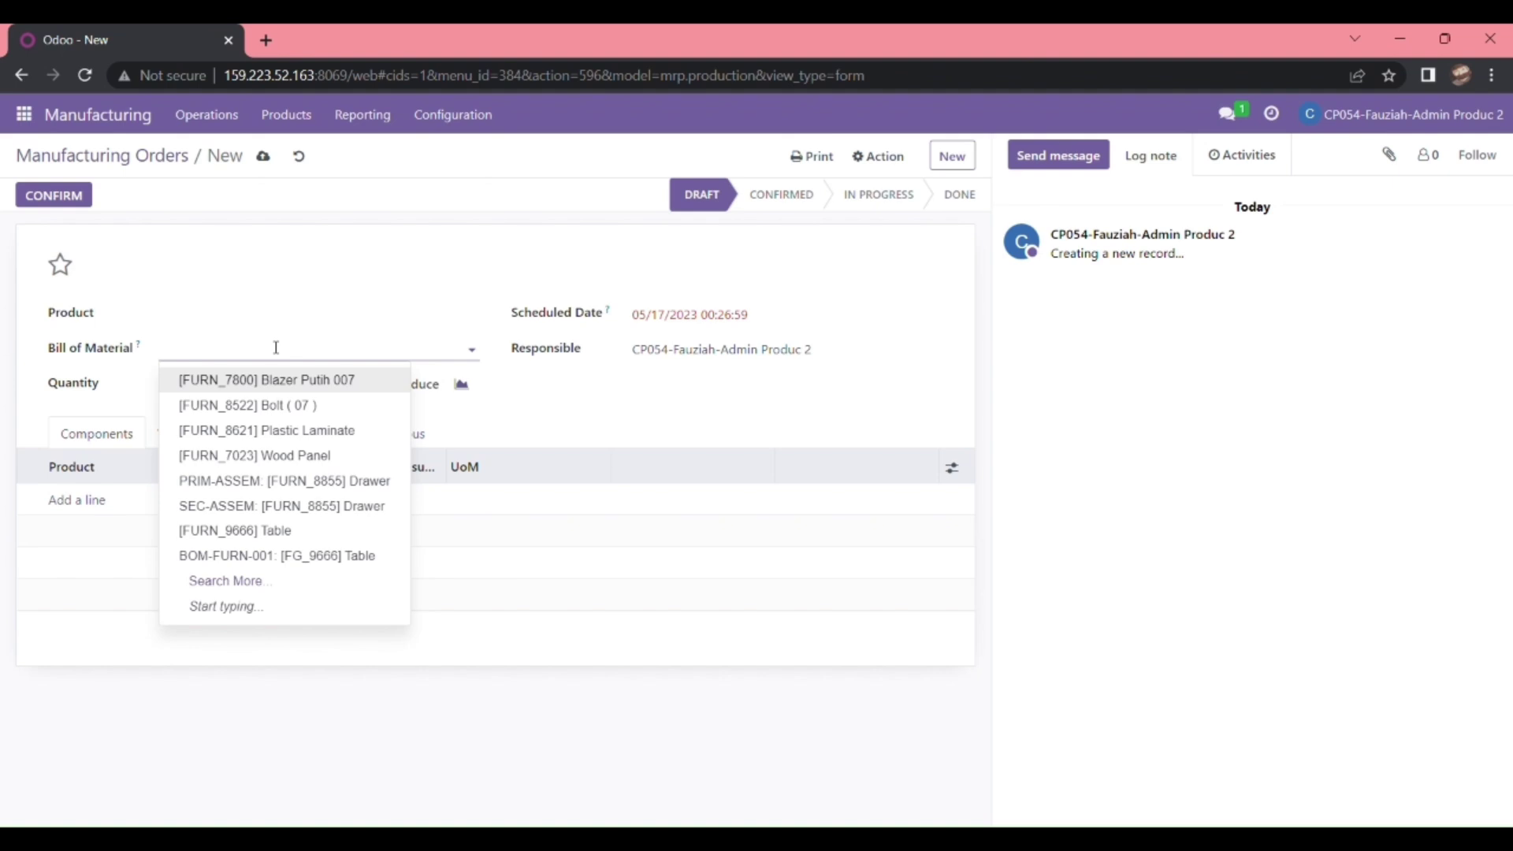
pyautogui.hotkey('alt', 'Tab')
pyautogui.click(307, 269)
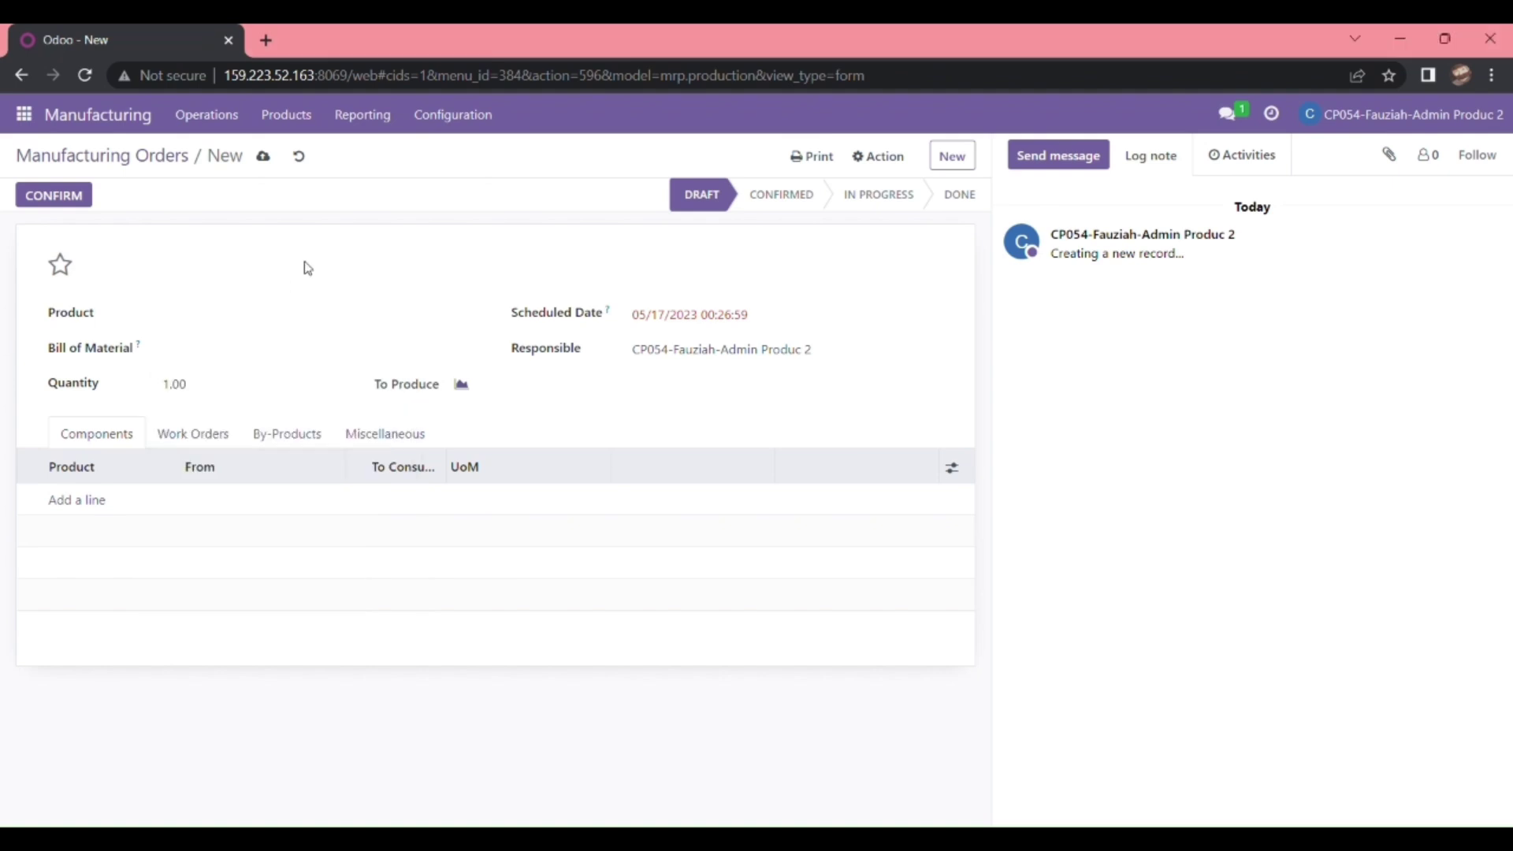
pyautogui.hotkey('alt', 'Tab')
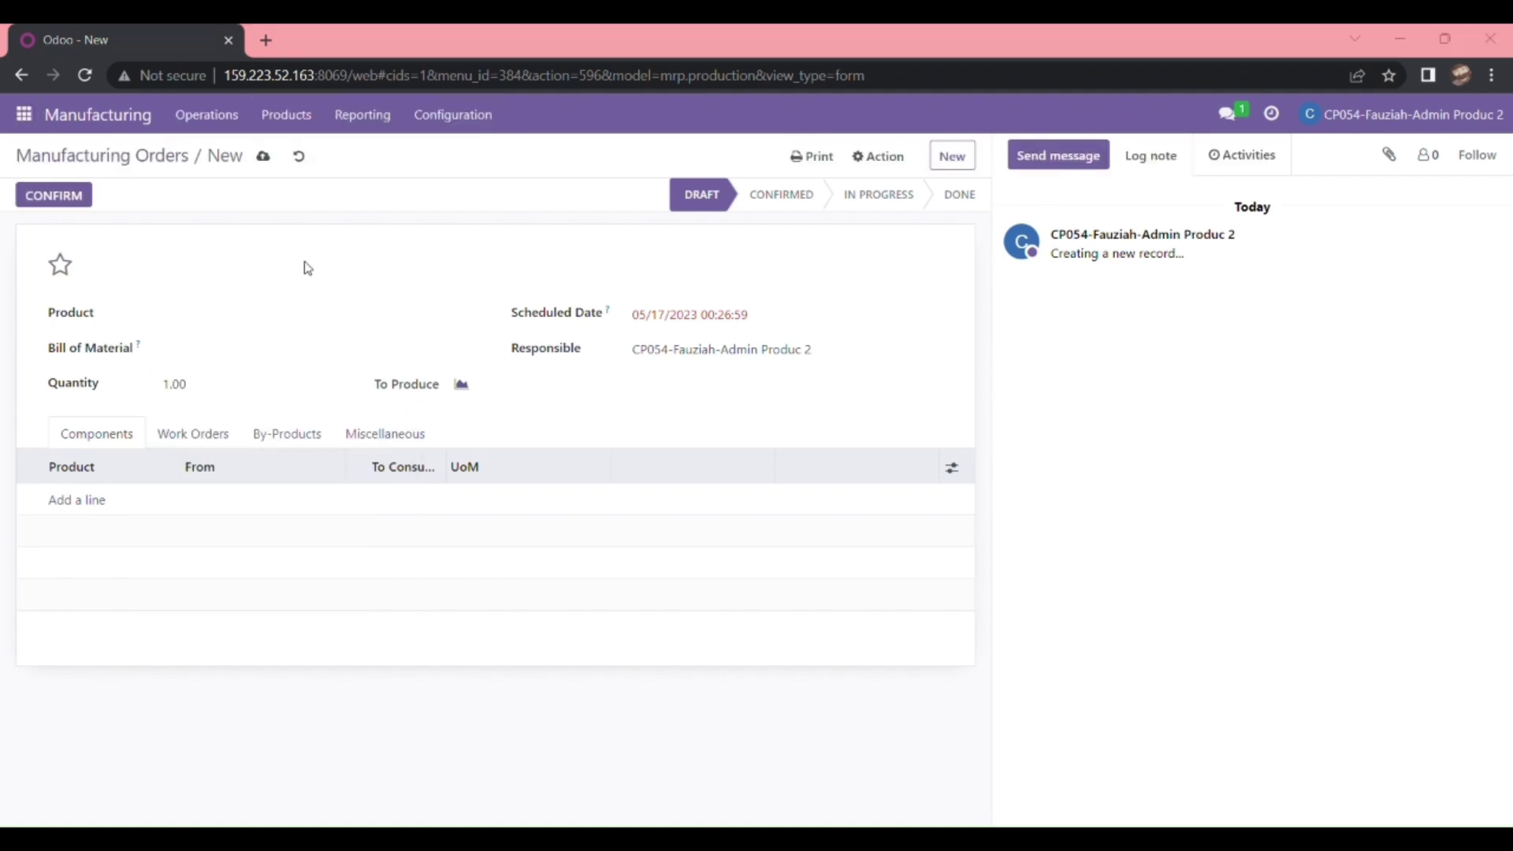
pyautogui.click(204, 350)
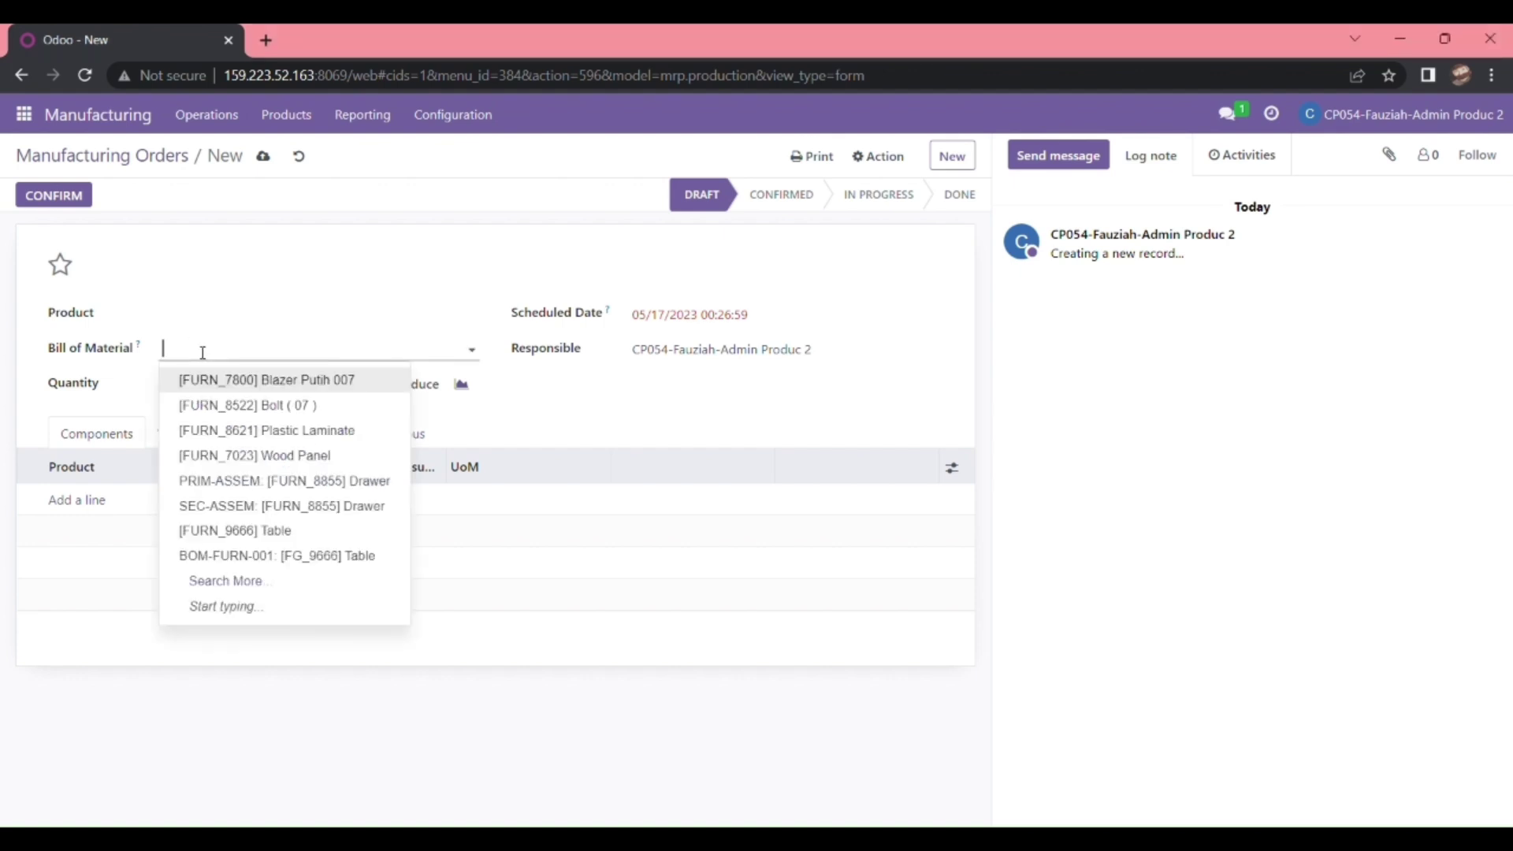
pyautogui.write('BOM-')
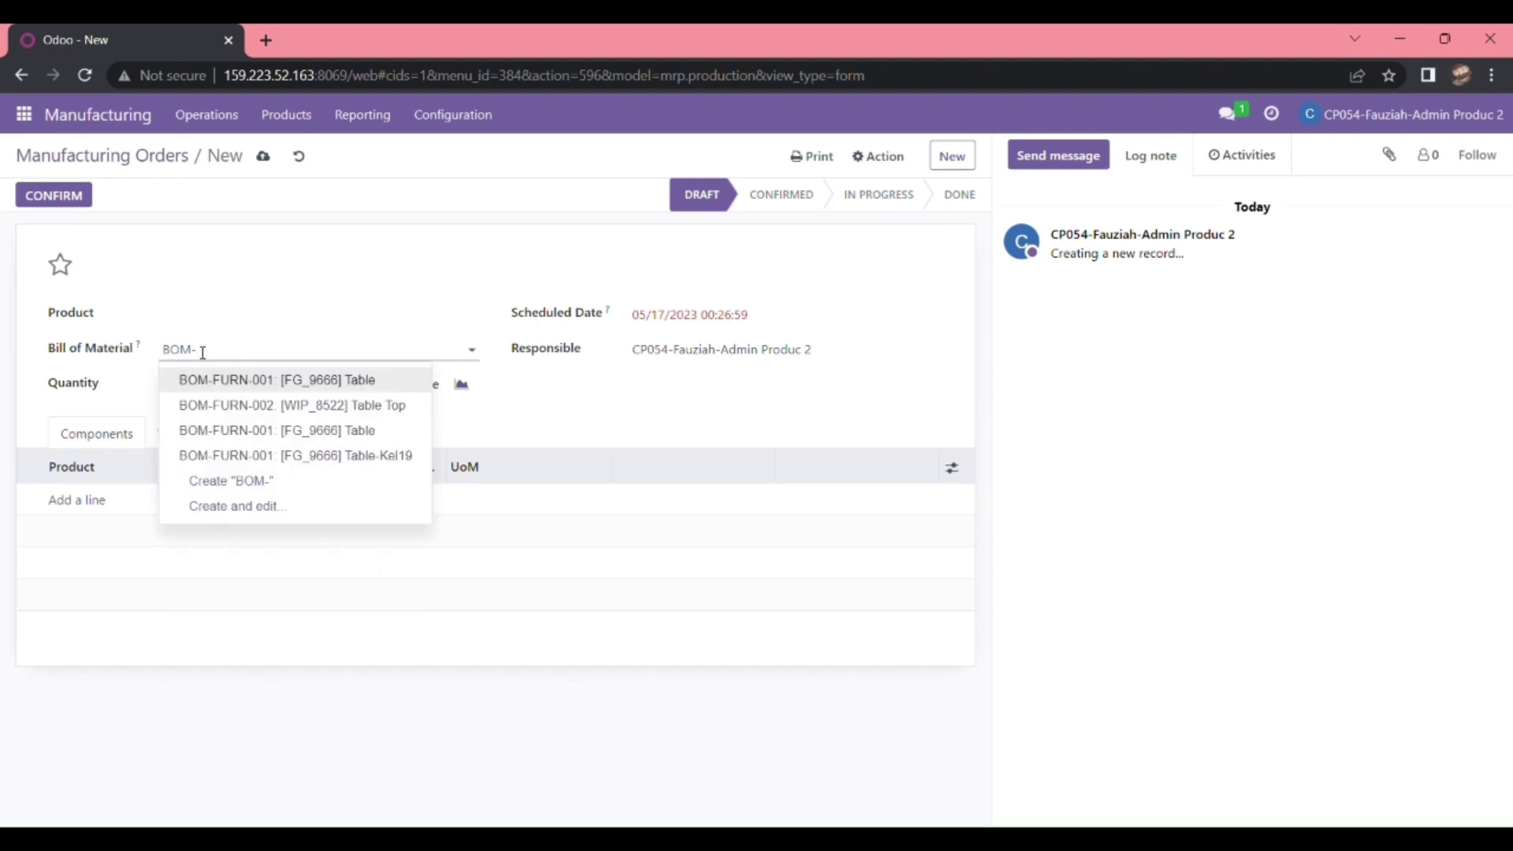
pyautogui.click(283, 405)
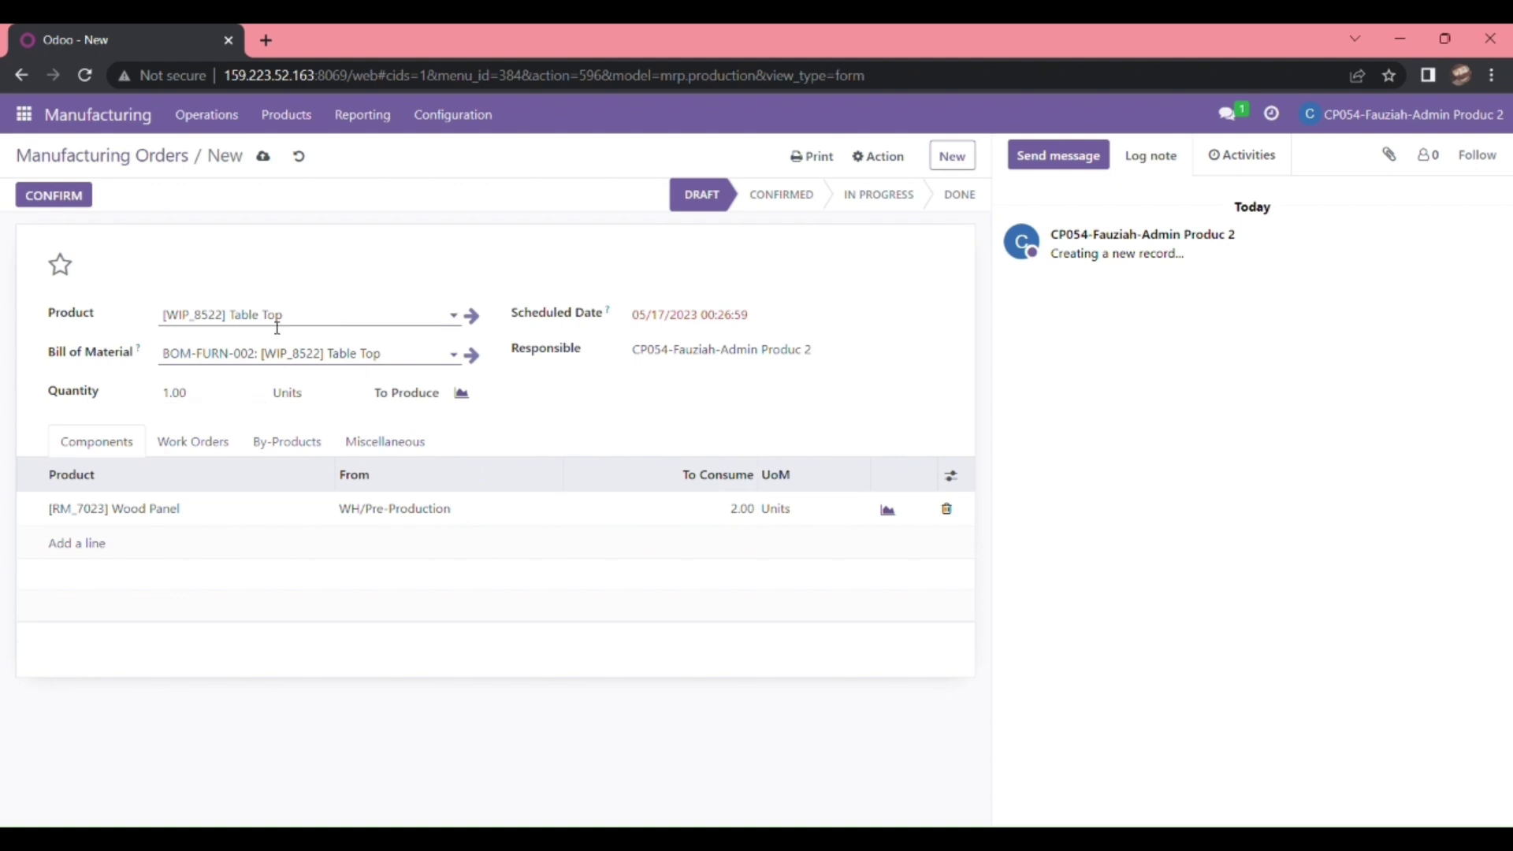
pyautogui.hotkey('alt', 'Tab')
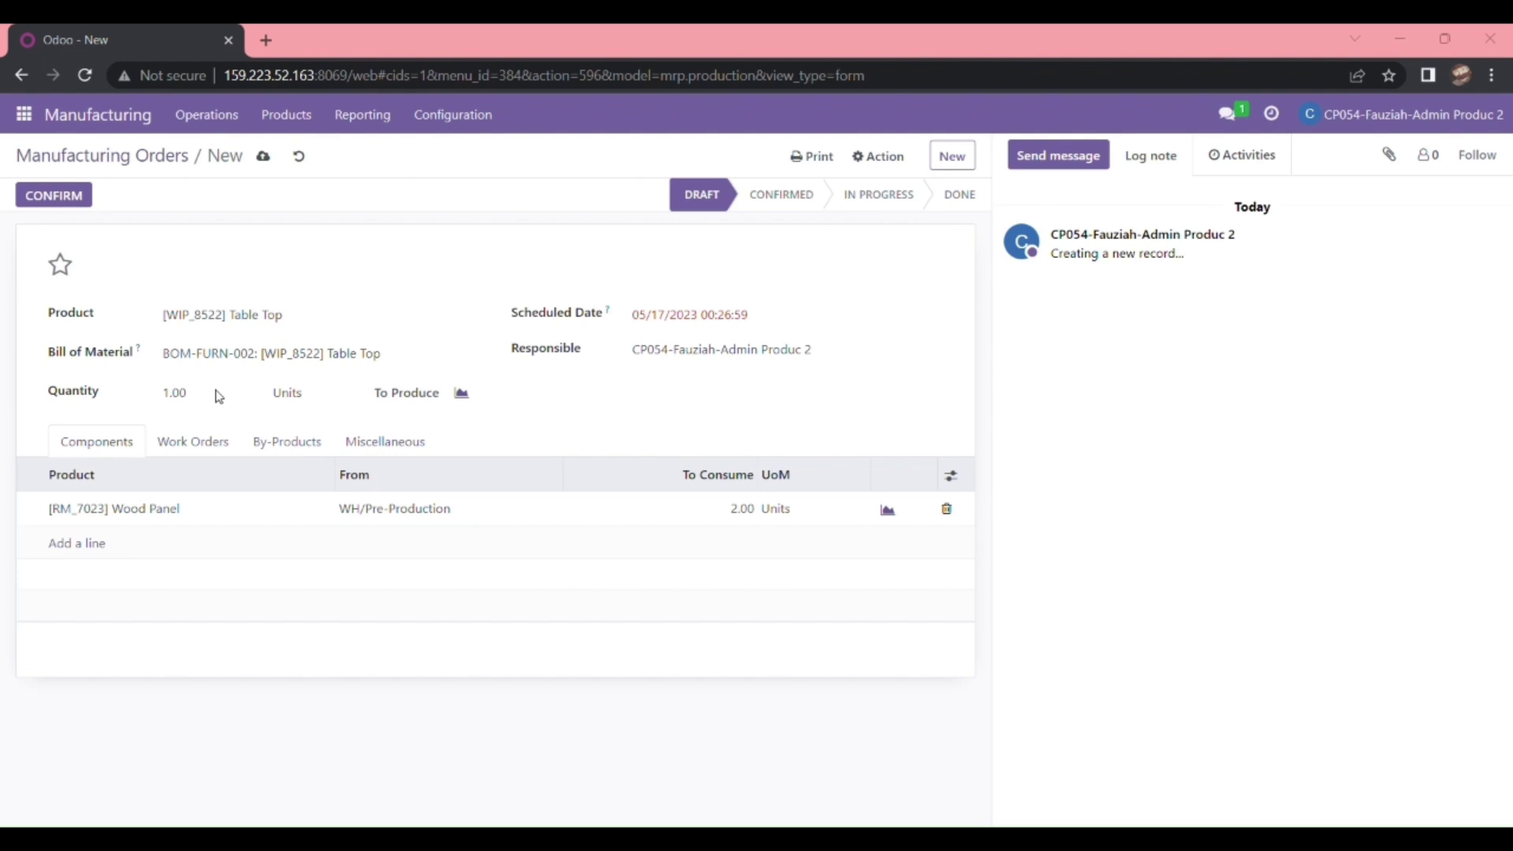
pyautogui.hotkey('alt', 'Tab')
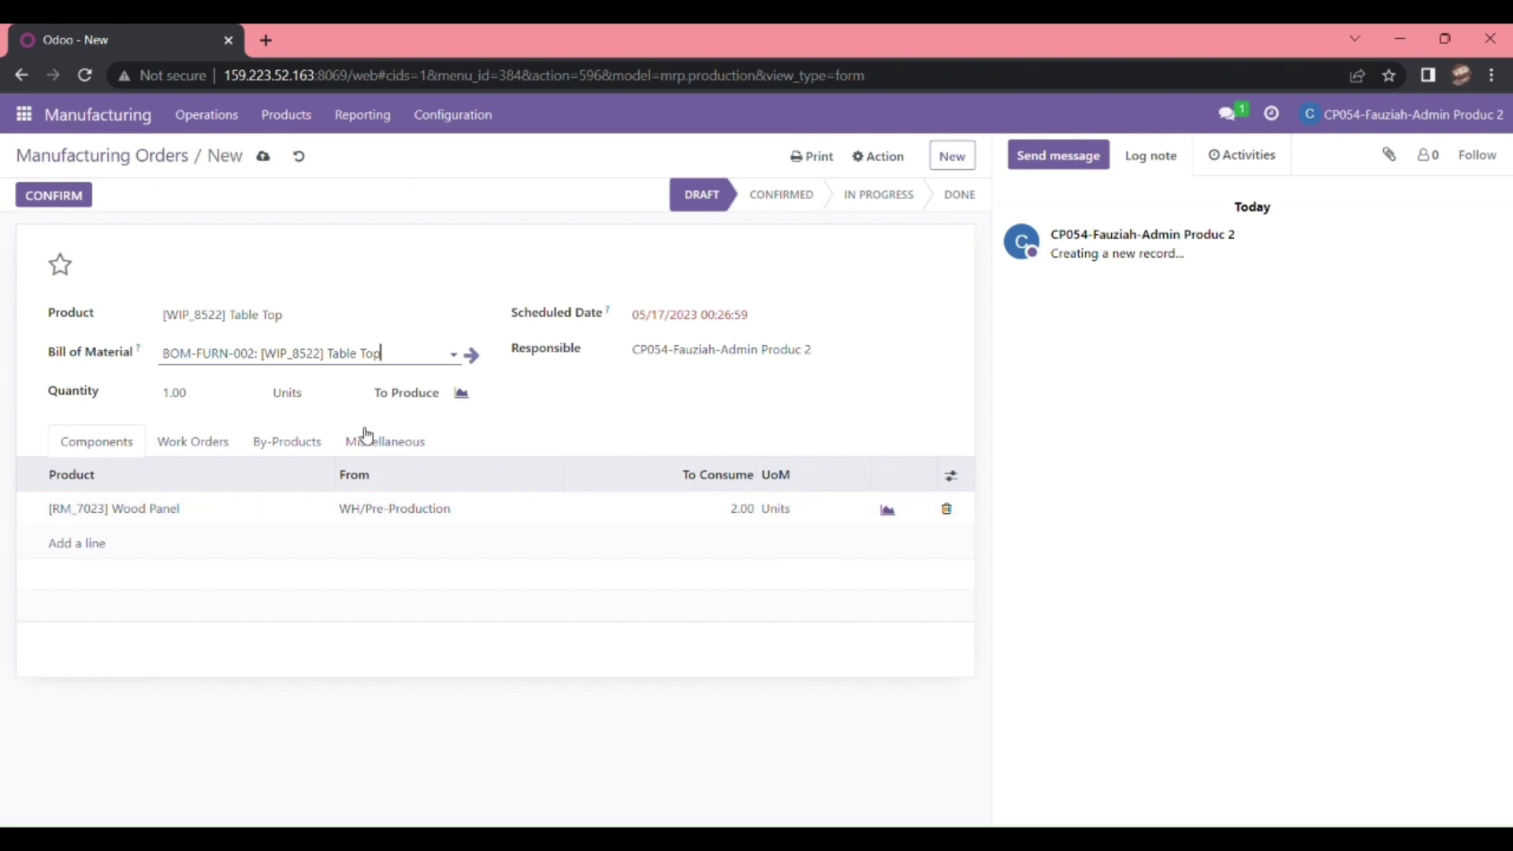
# - Review the Work Orders, Miscellaneous and Components tabs, then confirm the Table Top order
pyautogui.click(211, 440)
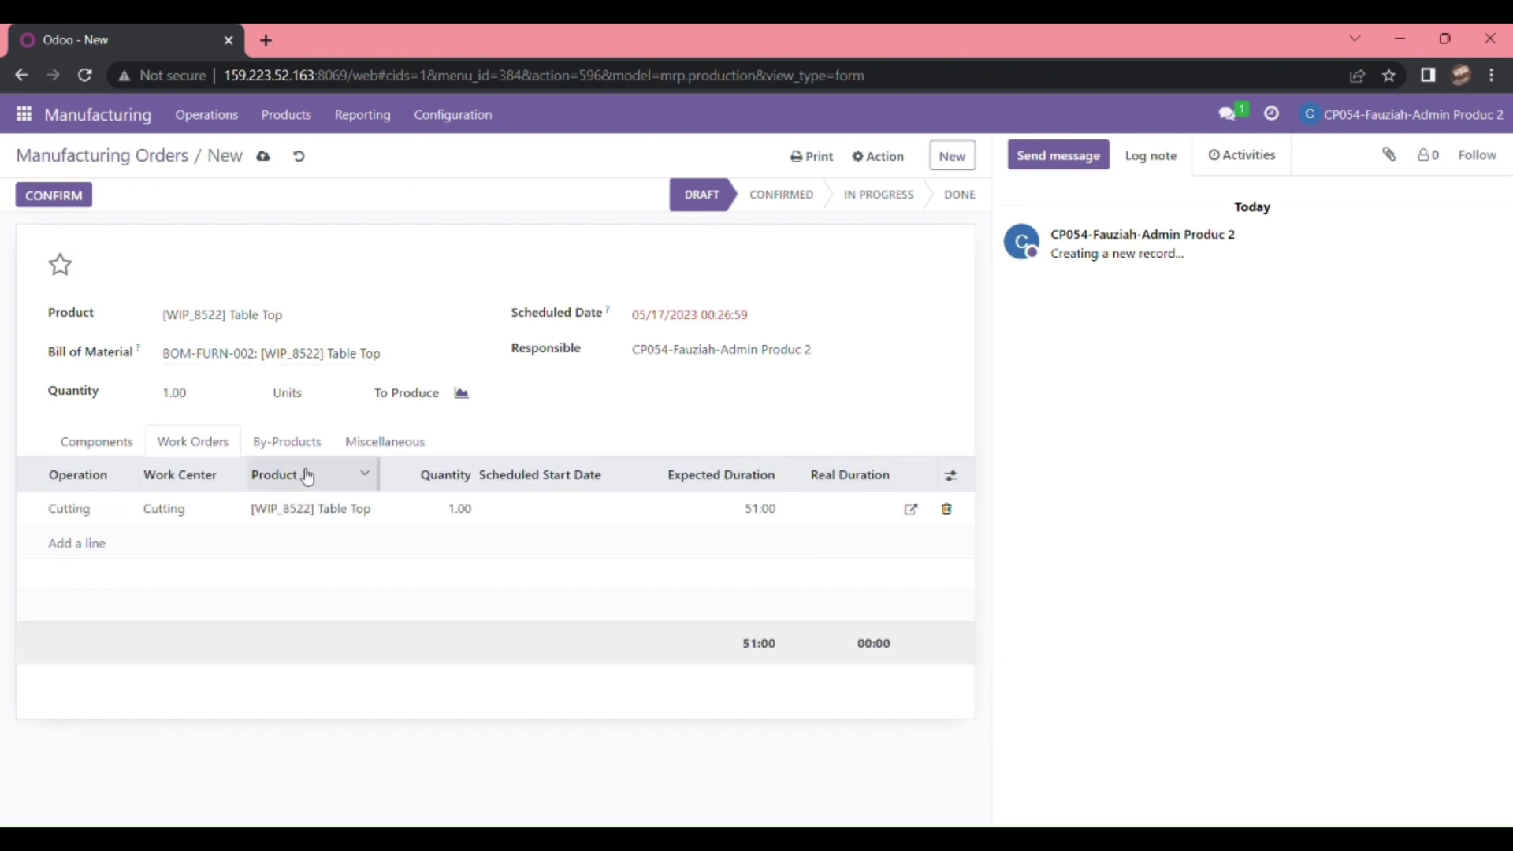
pyautogui.click(306, 443)
pyautogui.click(352, 443)
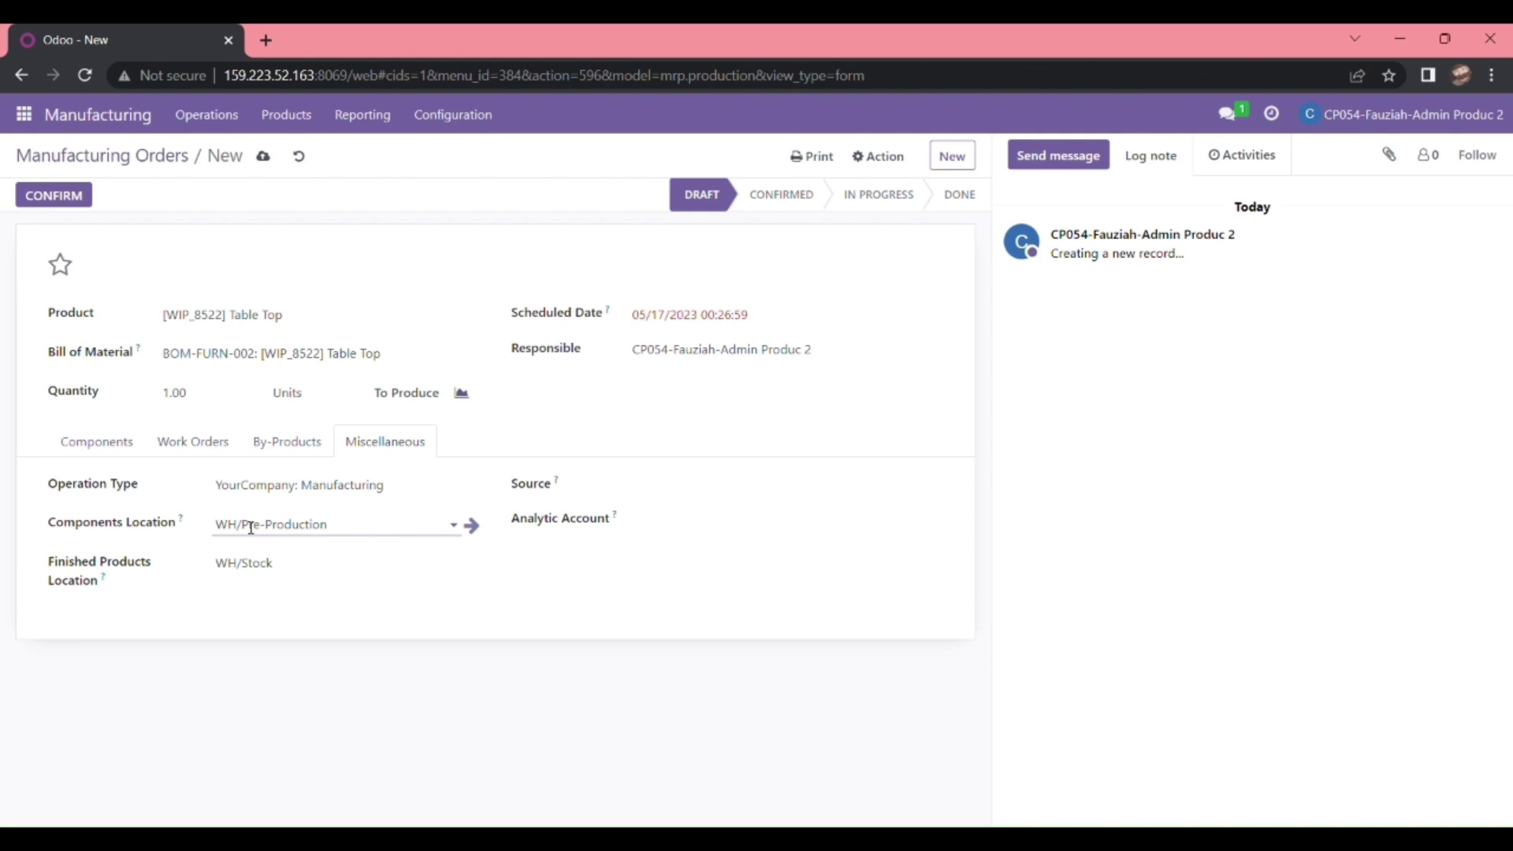
pyautogui.hotkey('alt', 'Tab')
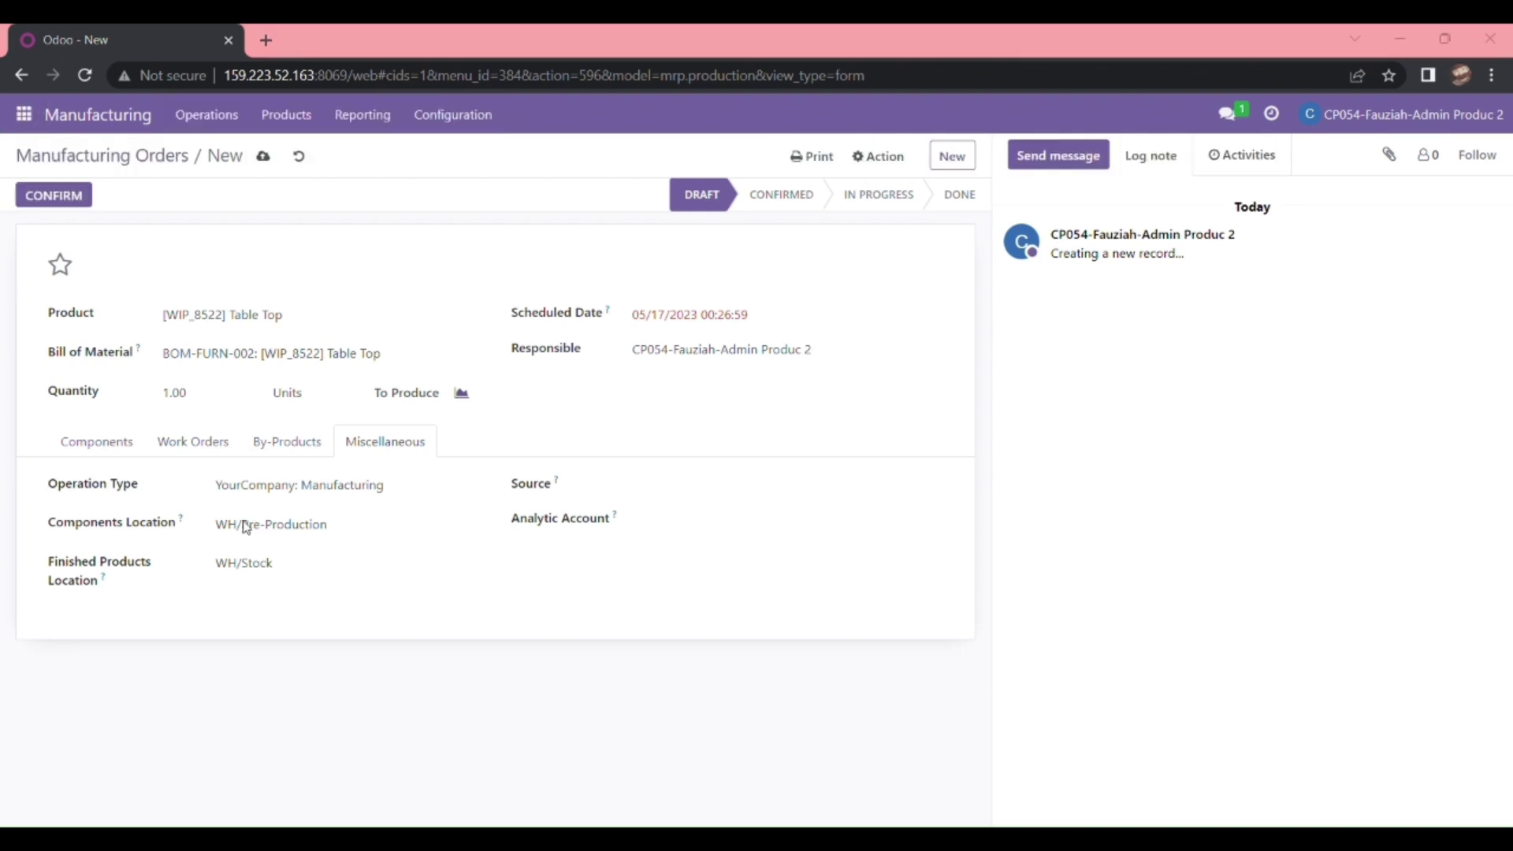
pyautogui.hotkey('alt', 'Tab')
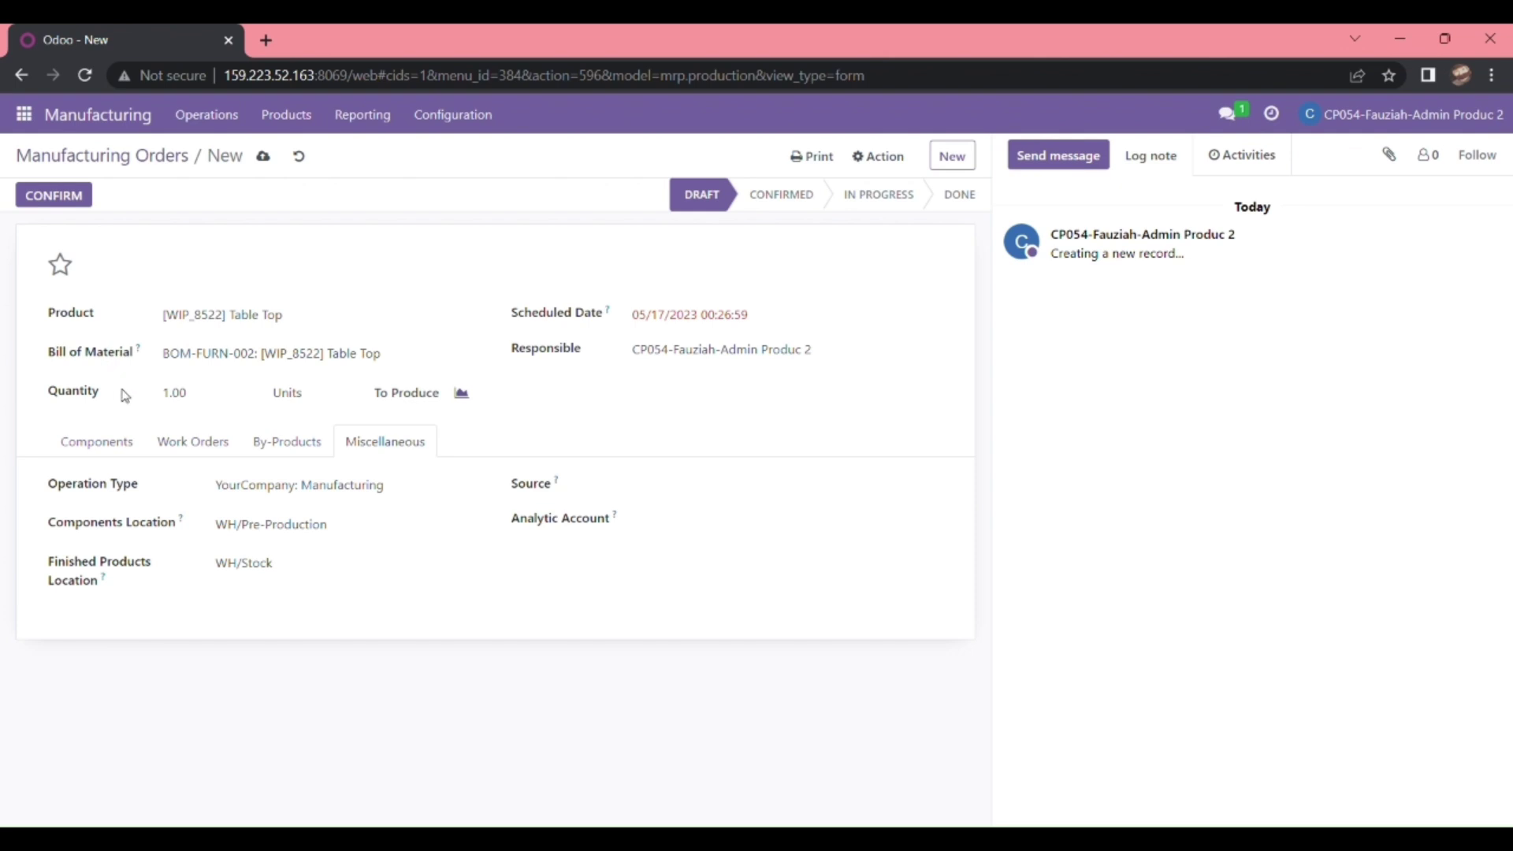
pyautogui.click(126, 443)
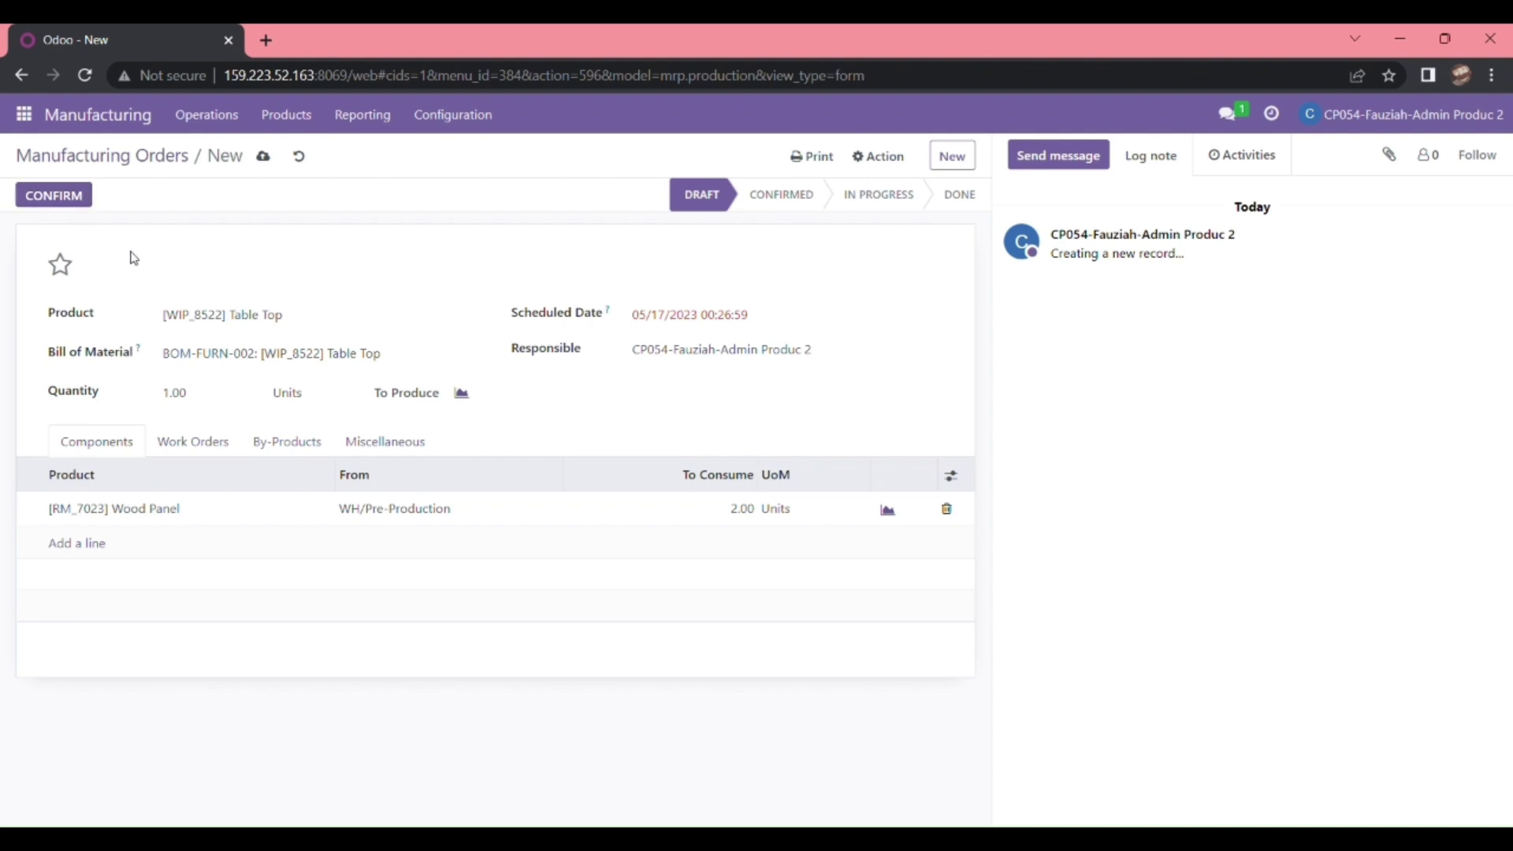
pyautogui.click(85, 202)
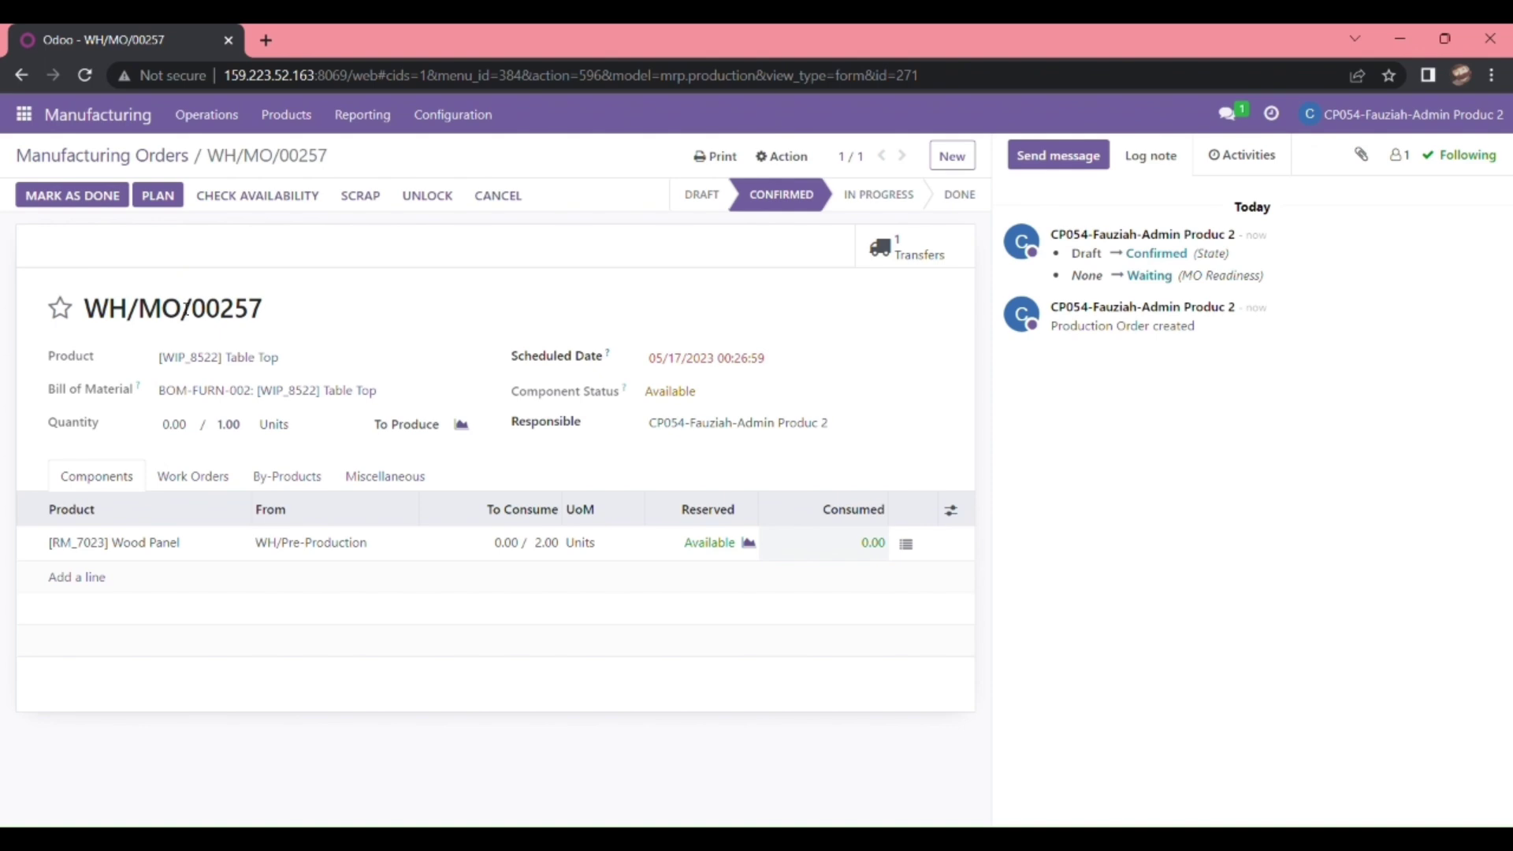
# - Return from WH/MO/00257 to the Manufacturing Orders list via the breadcrumb
pyautogui.click(142, 119)
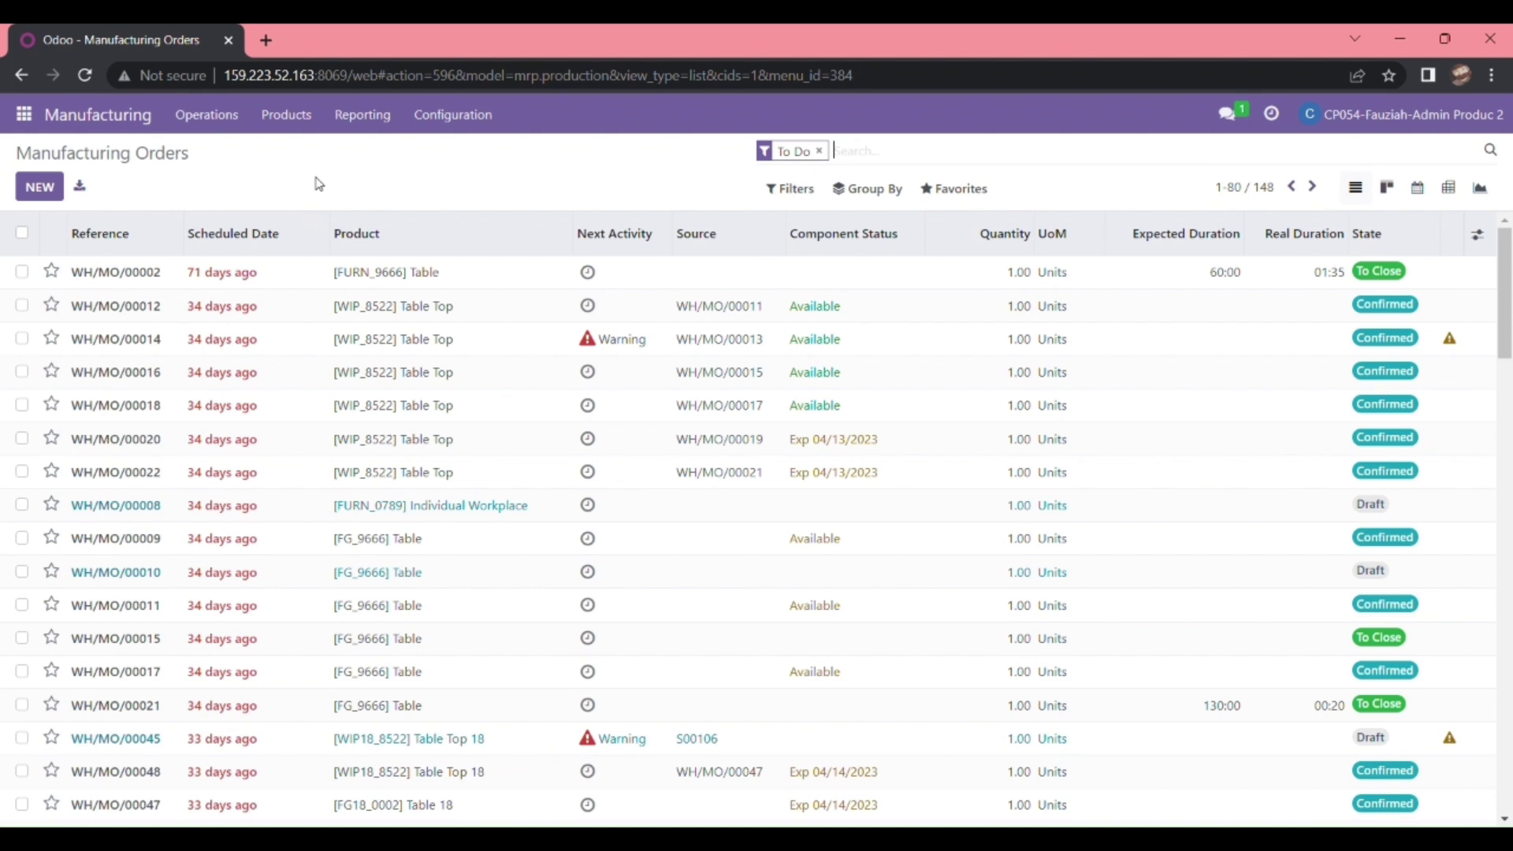
# - Open Configuration > Work Centers and create a new blank work center
pyautogui.click(474, 116)
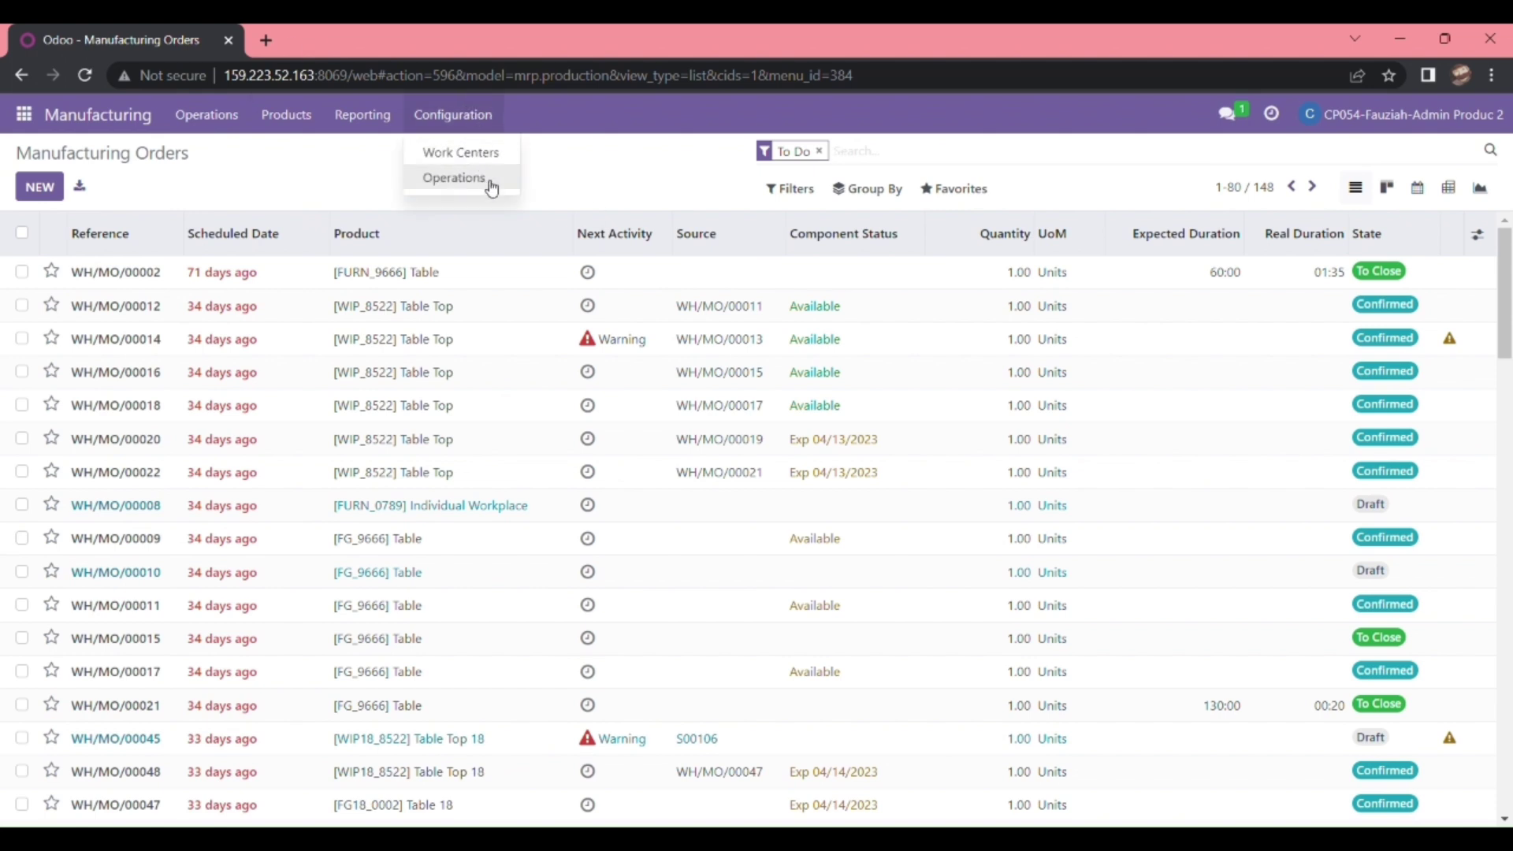
pyautogui.click(494, 155)
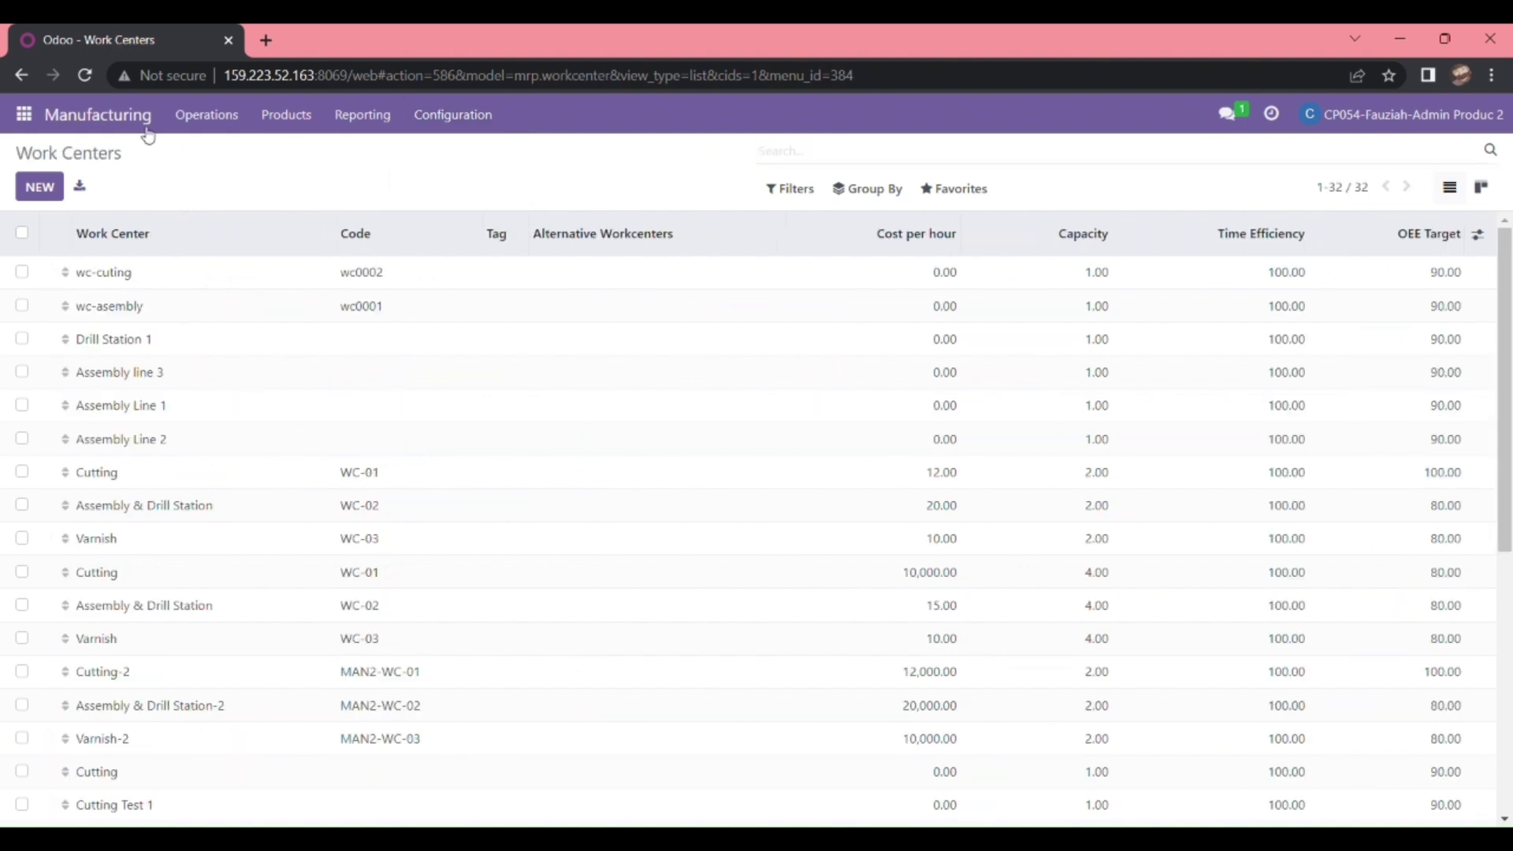
pyautogui.click(41, 187)
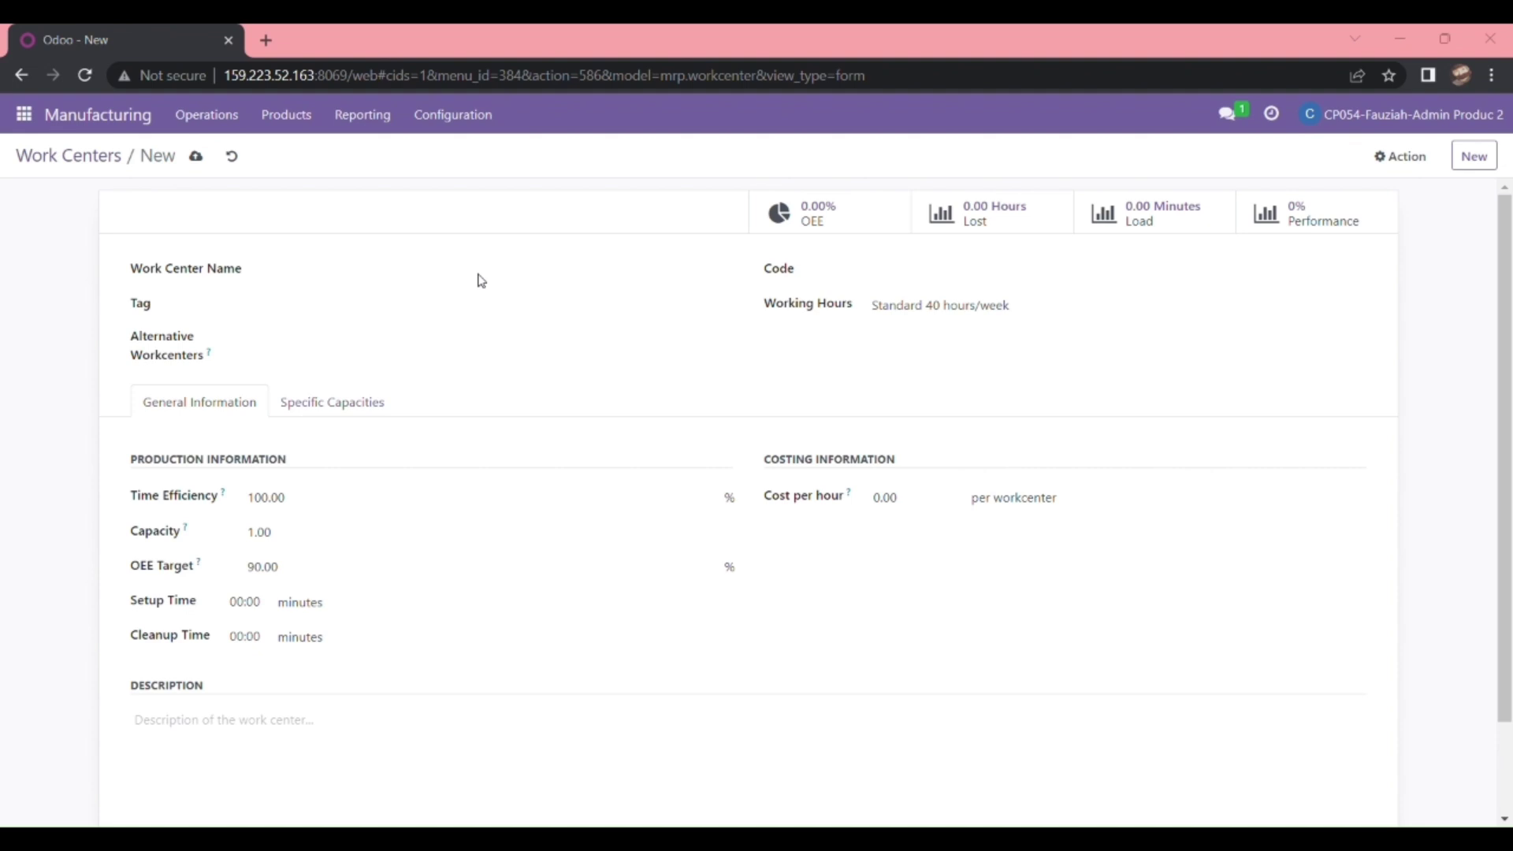
# - Set the work center code to 03 WC-01 and its name to Cutting
pyautogui.click(484, 280)
pyautogui.write('WC-01')
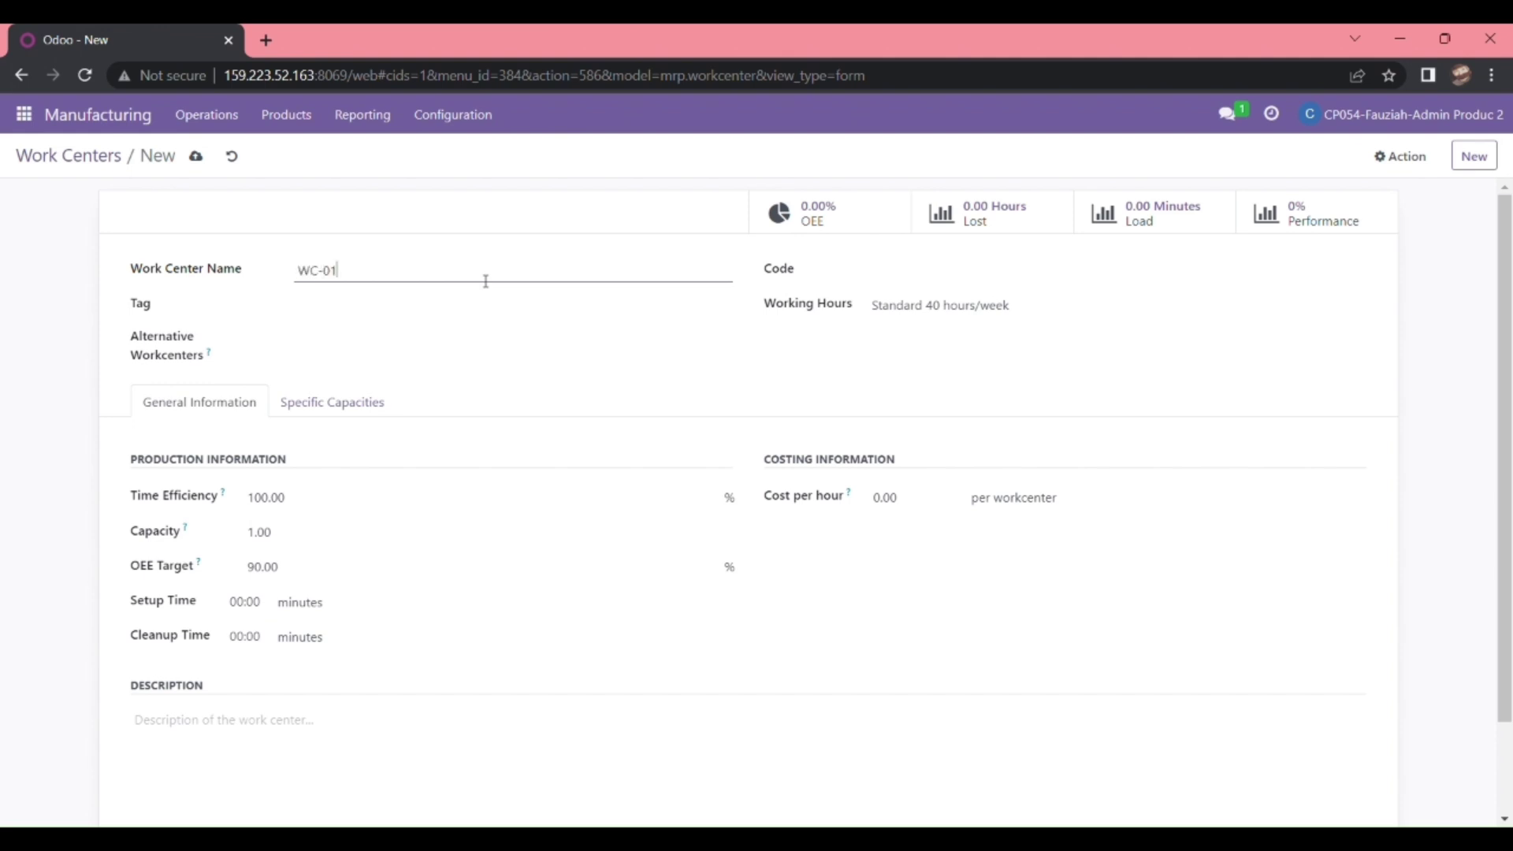
pyautogui.click(313, 278)
pyautogui.write('03')
pyautogui.click(426, 287)
pyautogui.moveTo(371, 276); pyautogui.dragTo(263, 276)
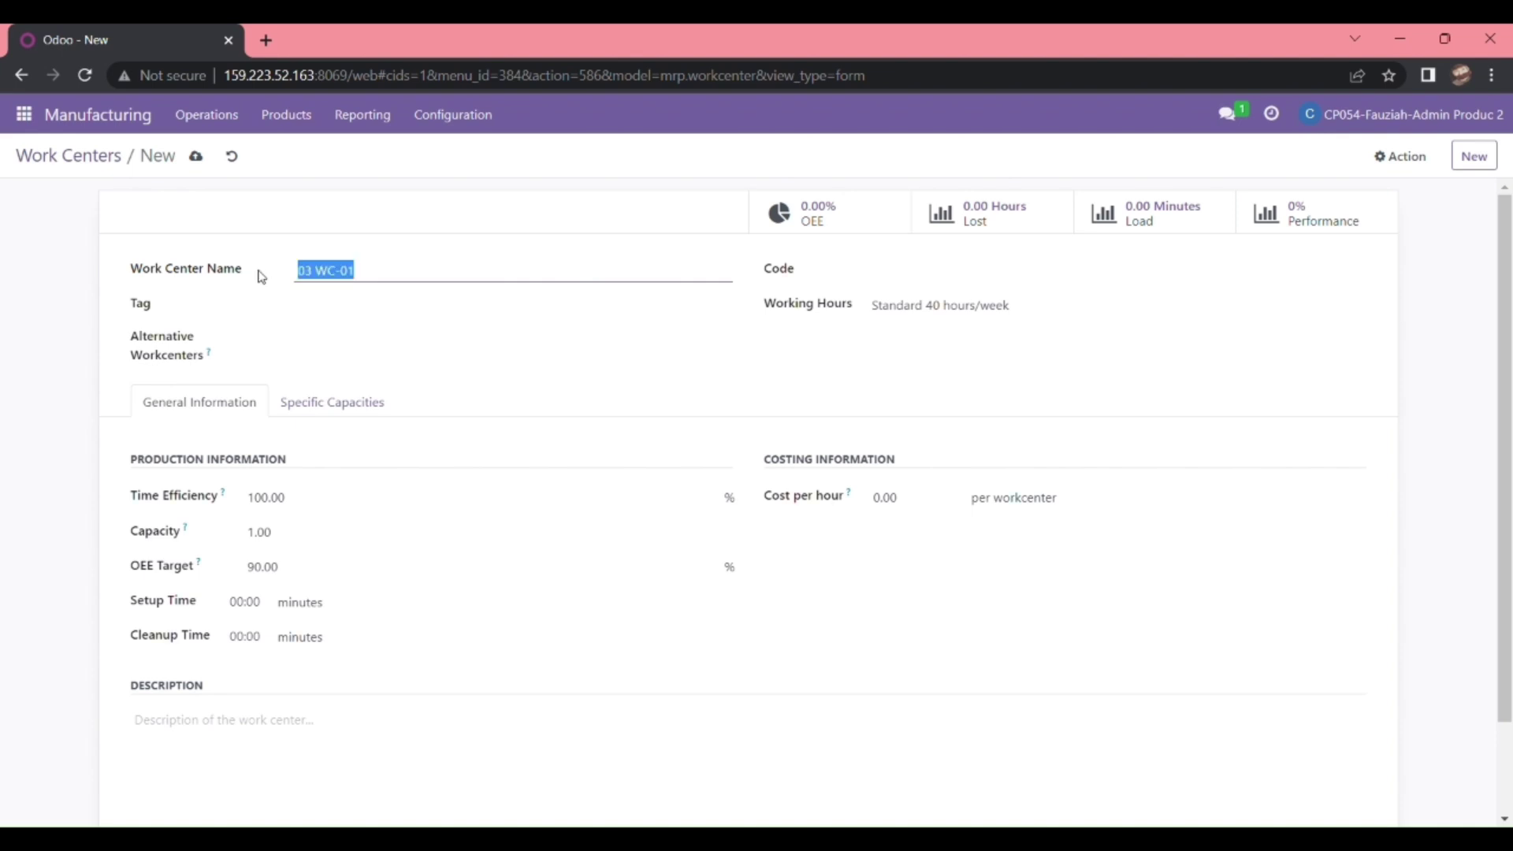
pyautogui.hotkey('ctrl', 'x')
pyautogui.click(951, 277)
pyautogui.hotkey('ctrl', 'v')
pyautogui.click(595, 284)
pyautogui.write('Cutting')
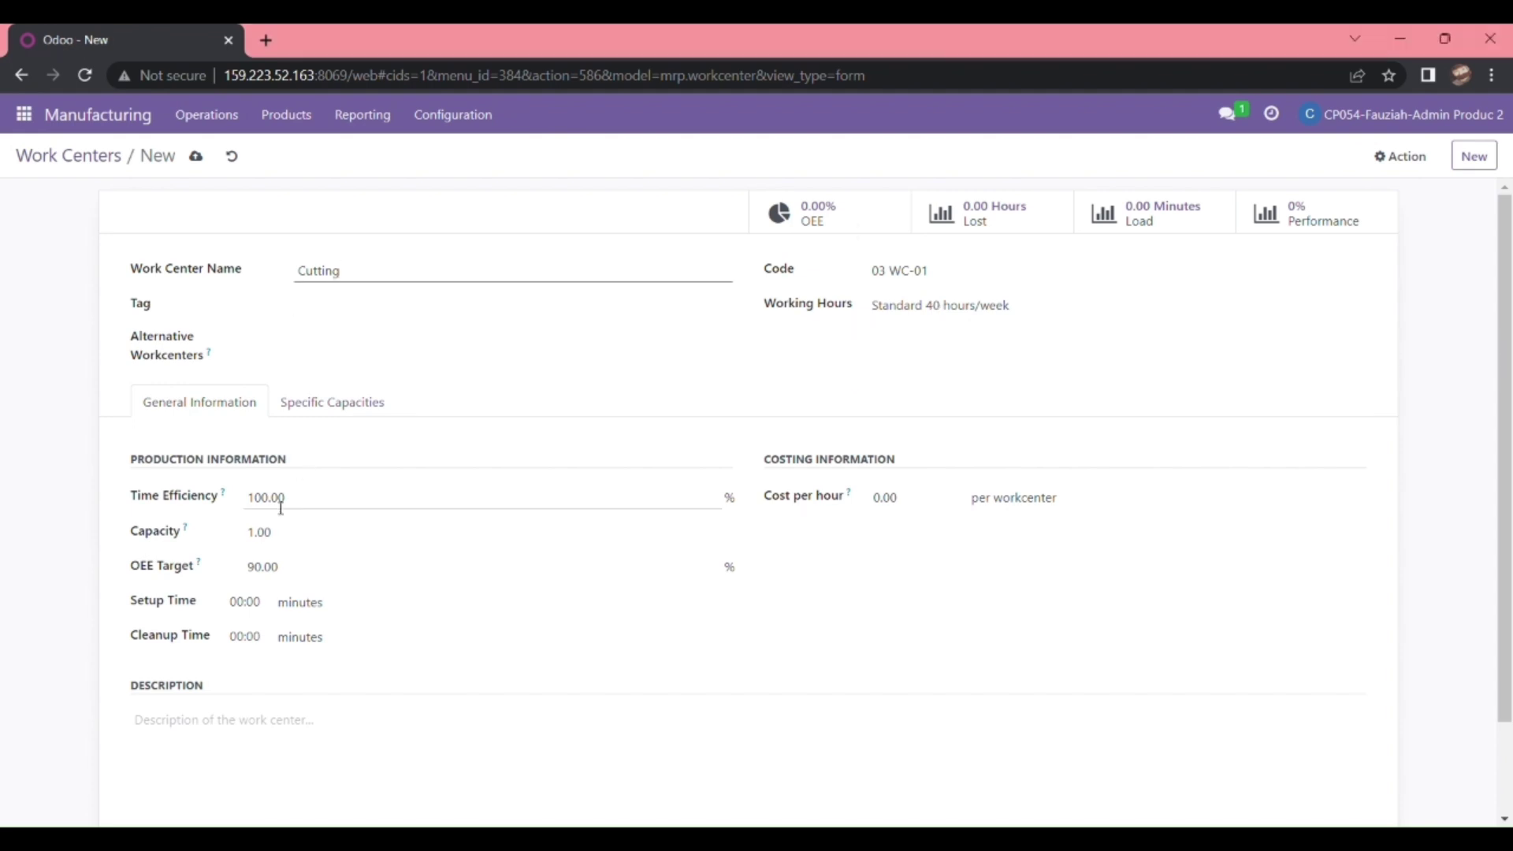
# - Set capacity to 2 and the OEE target to 100
pyautogui.click(261, 532)
pyautogui.press('BackSpace')
pyautogui.write('2')
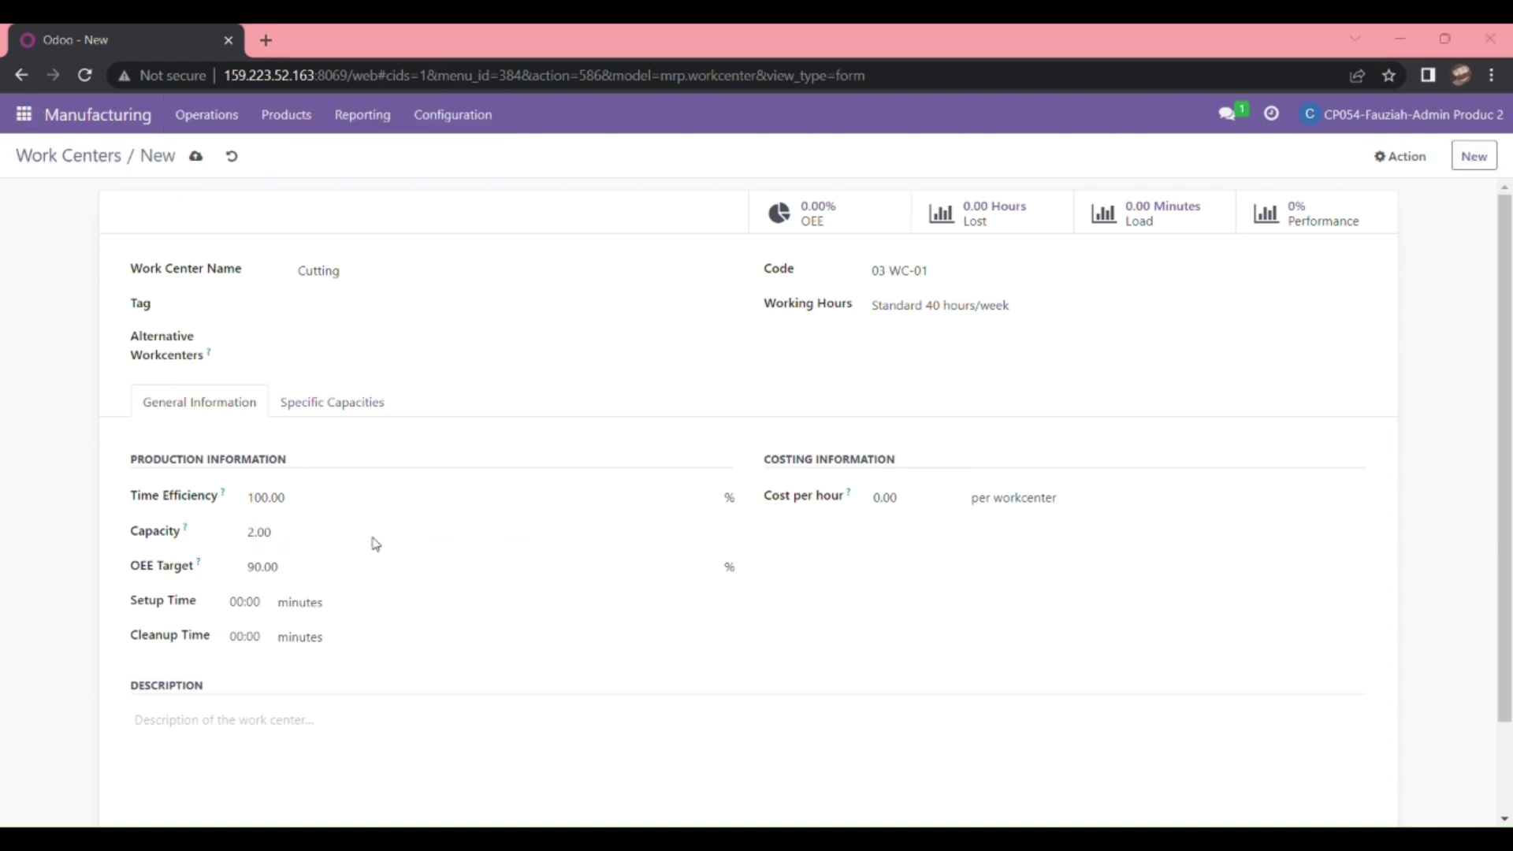
pyautogui.click(378, 544)
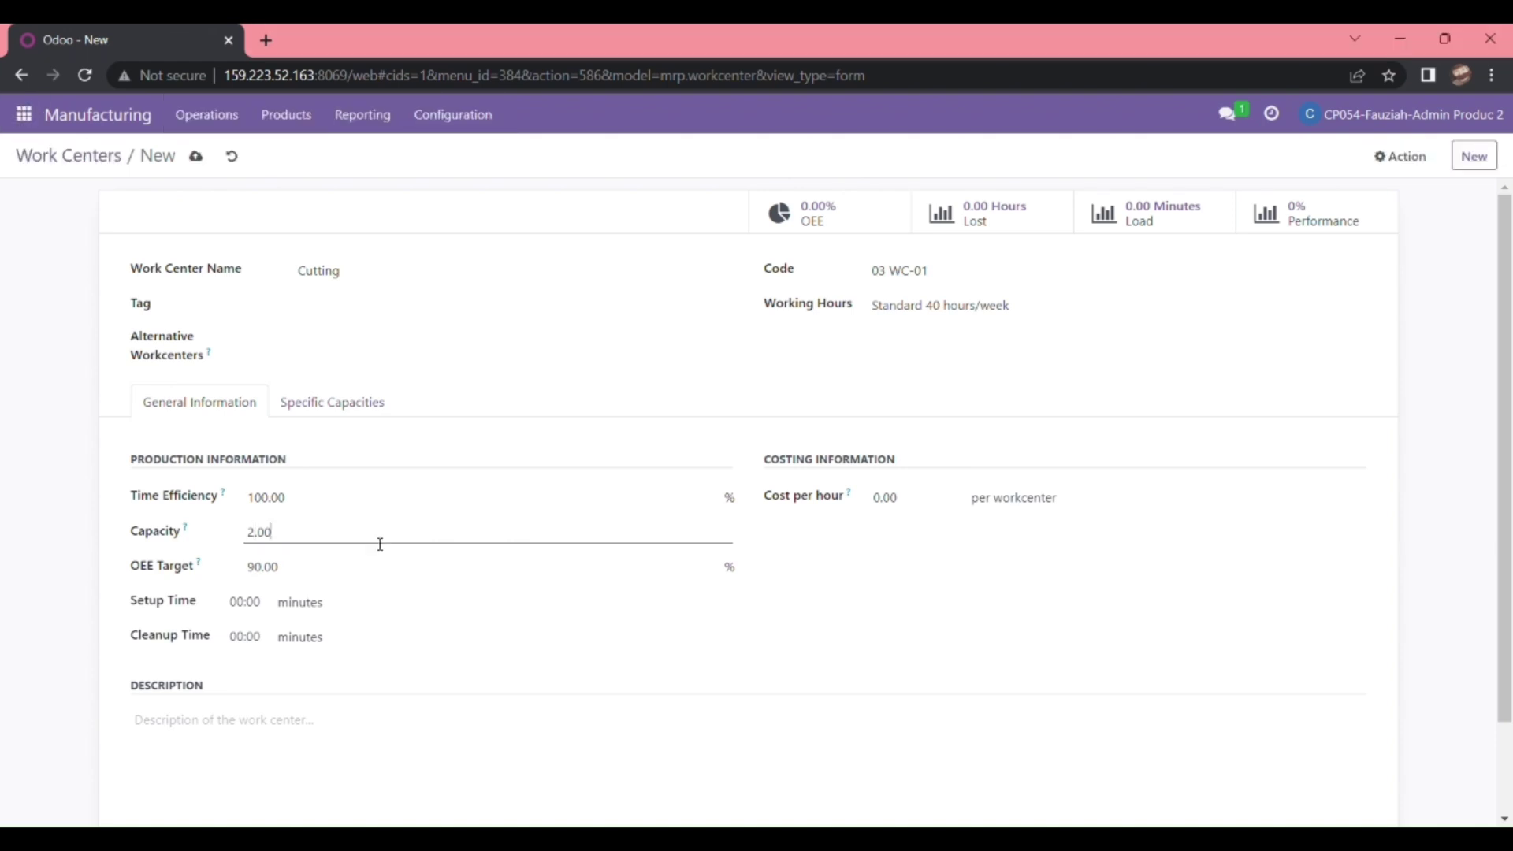
pyautogui.click(269, 569)
pyautogui.press('BackSpace')
pyautogui.press('BackSpace')
pyautogui.write('100')
pyautogui.hotkey('alt', 'Tab')
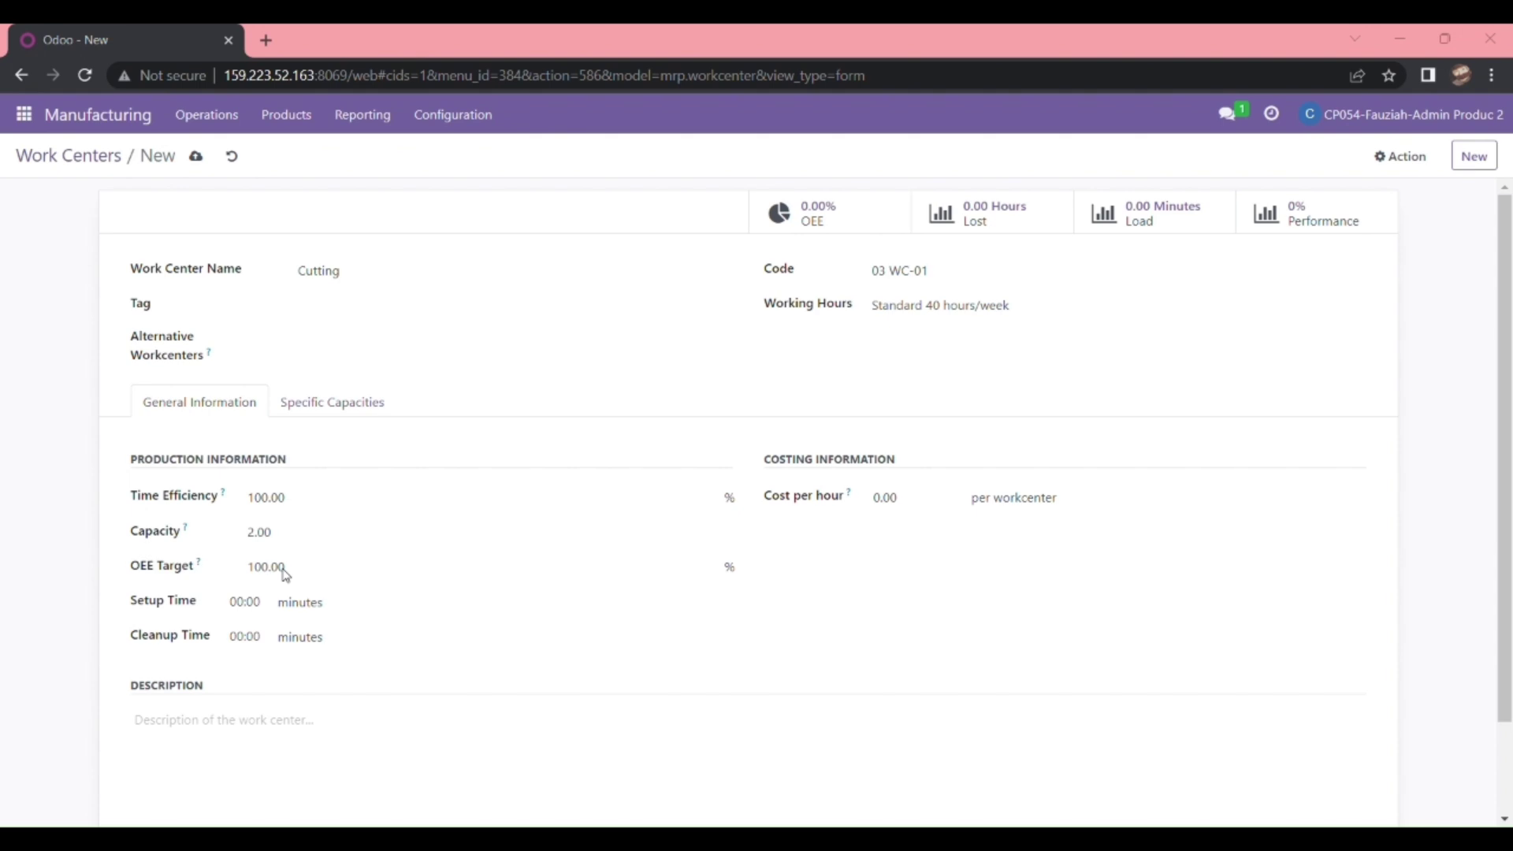
pyautogui.click(290, 576)
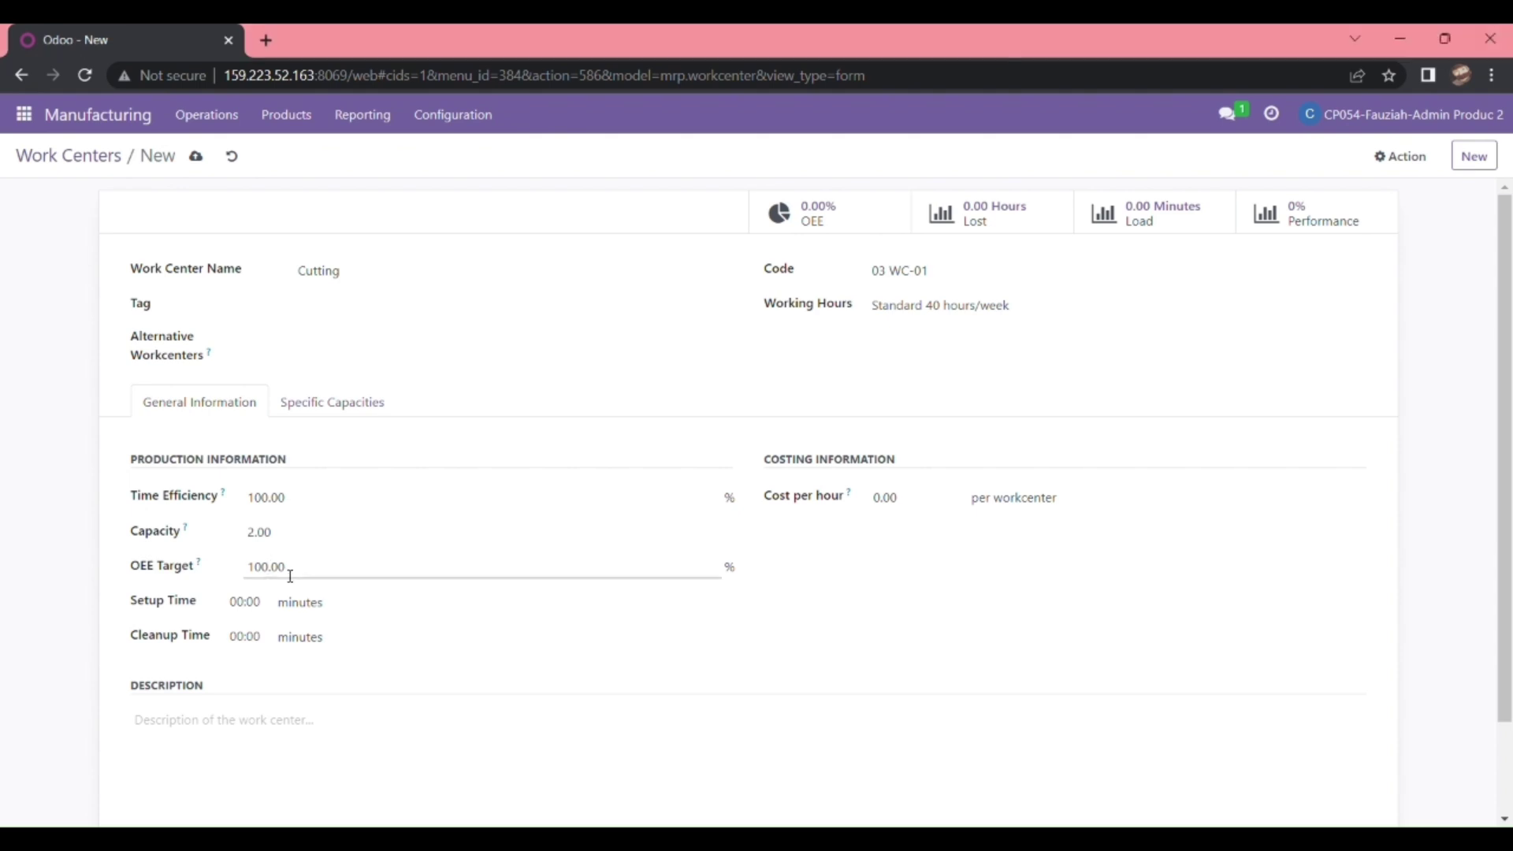
# - Set cost per hour to 12, setup time 30 and cleanup time 20 minutes
pyautogui.click(885, 505)
pyautogui.press('BackSpace')
pyautogui.write('12')
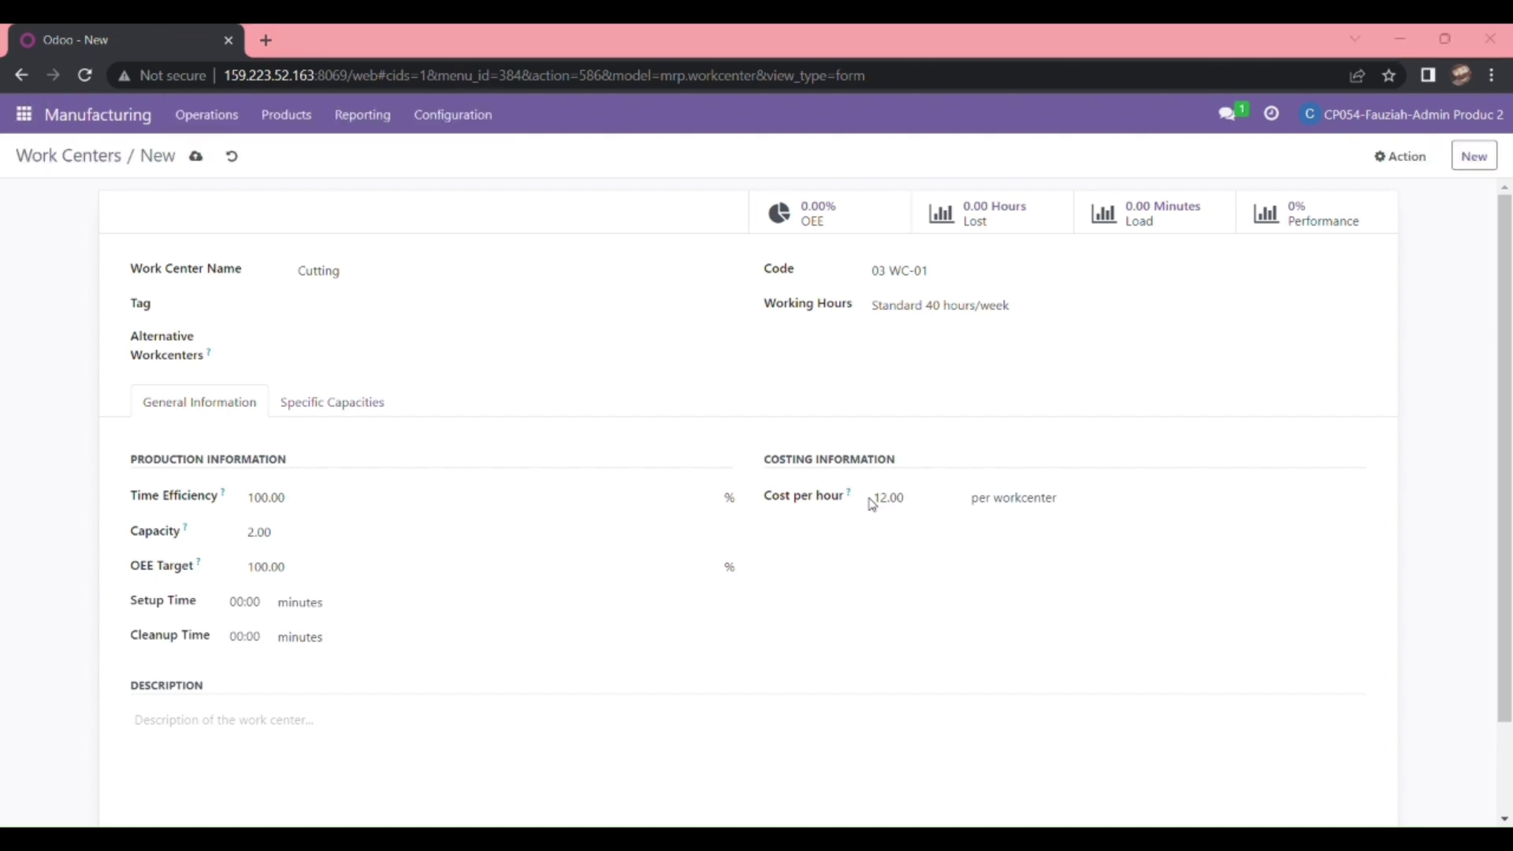
pyautogui.click(872, 505)
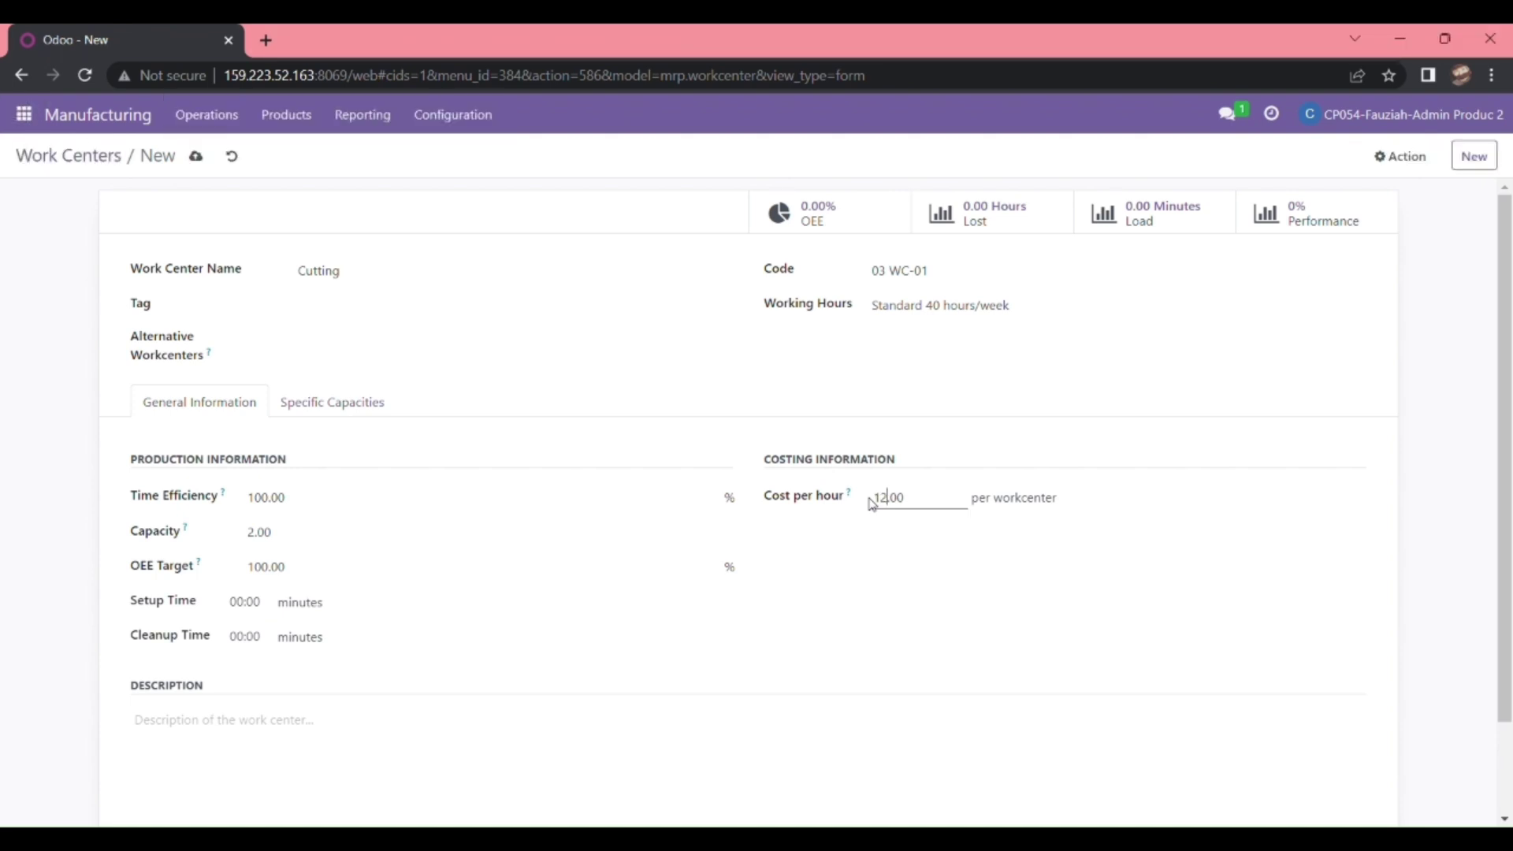
pyautogui.click(245, 606)
pyautogui.press('BackSpace')
pyautogui.press('BackSpace')
pyautogui.write('300')
pyautogui.click(238, 637)
pyautogui.press('BackSpace')
pyautogui.write('2')
pyautogui.click(319, 409)
pyautogui.click(244, 408)
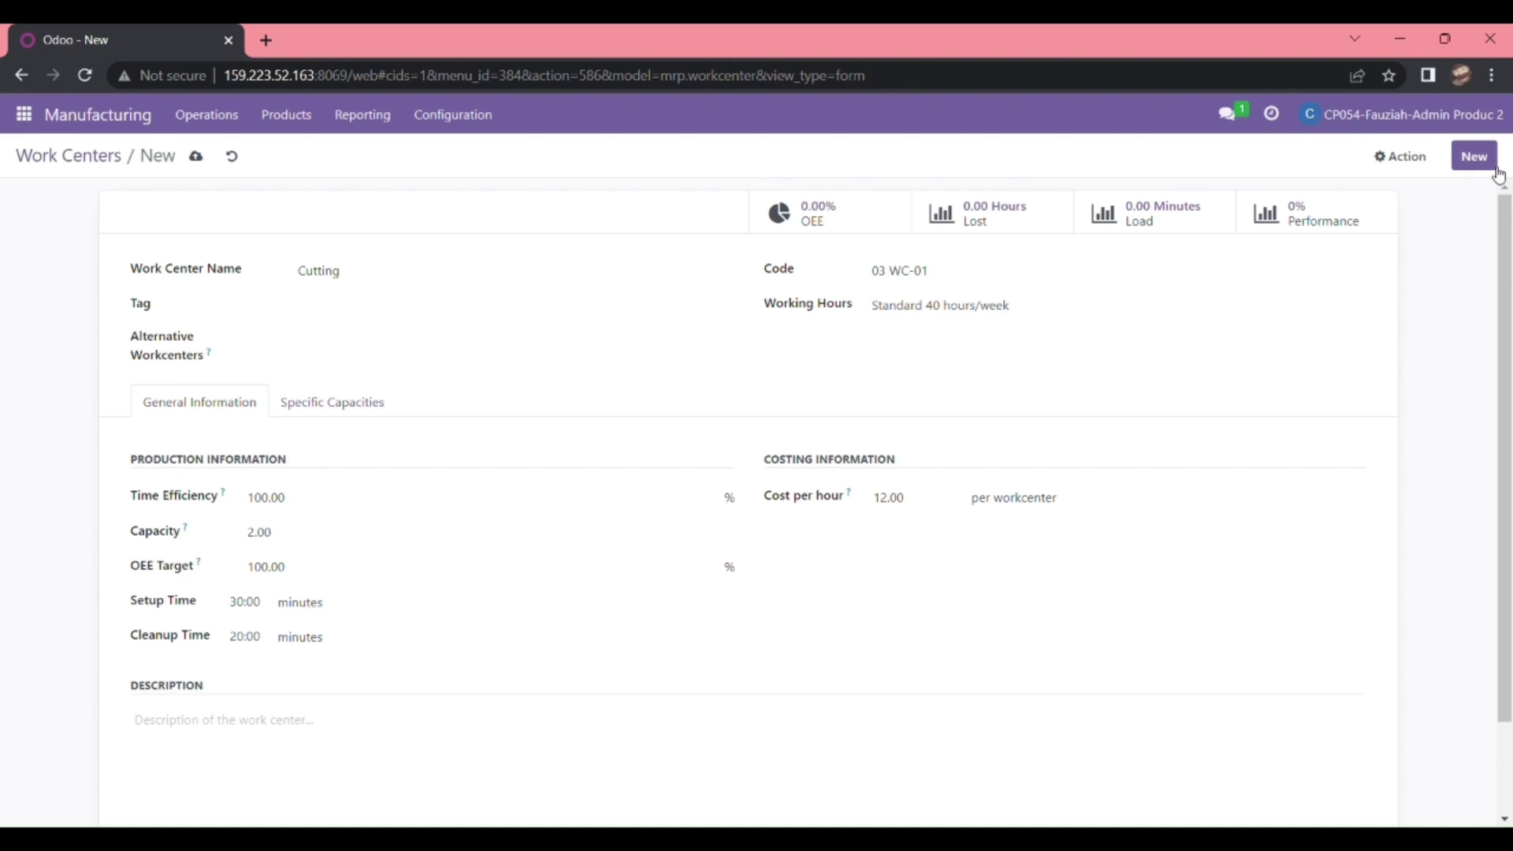
# - Save the Cutting work center and go back to the Work Centers list
pyautogui.click(1496, 168)
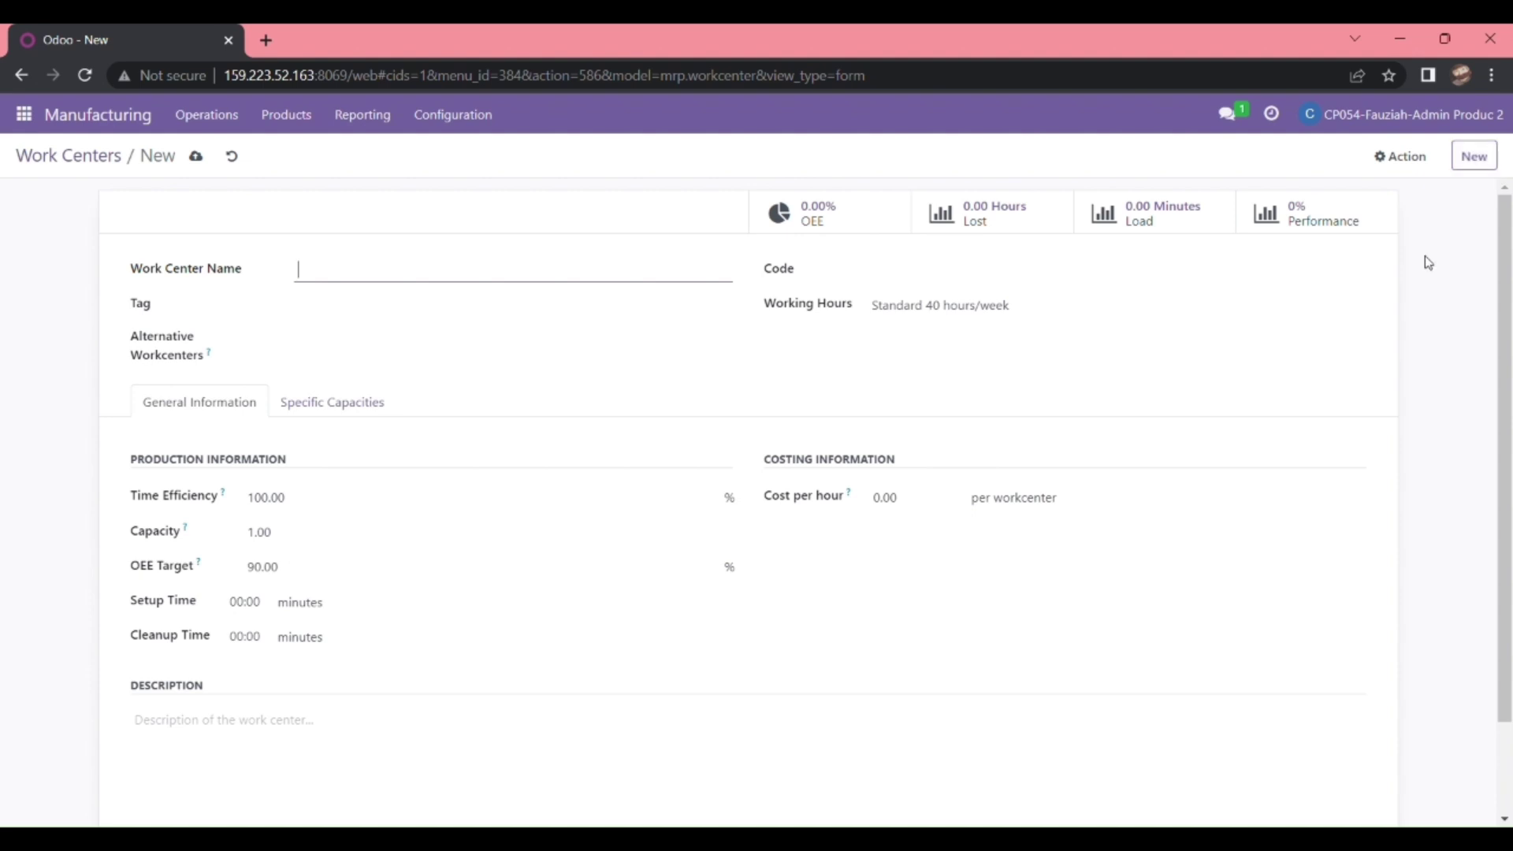
pyautogui.click(102, 162)
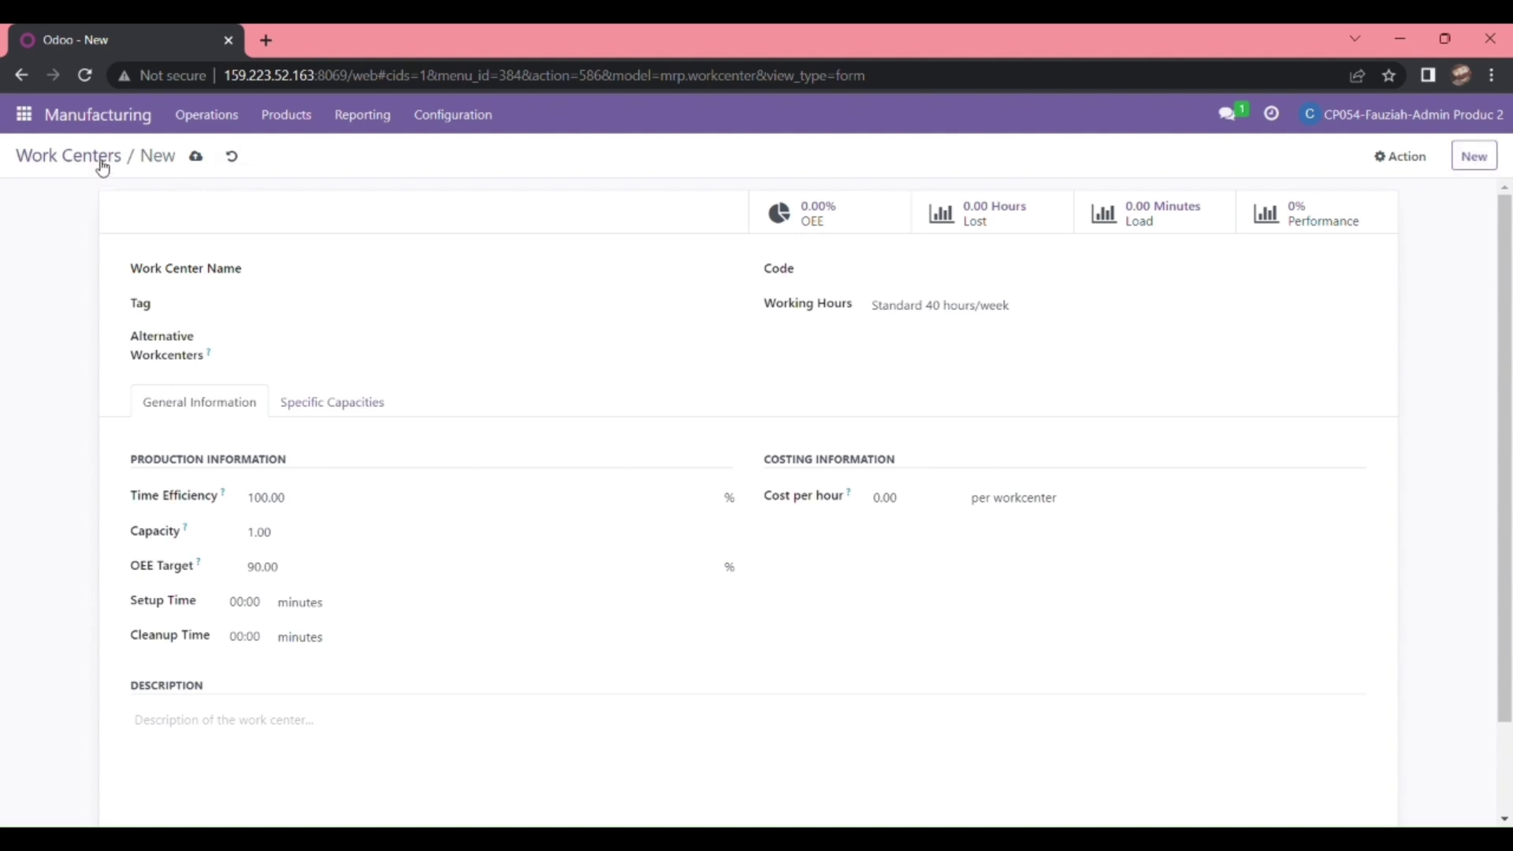
pyautogui.scroll(-2, 542, 330)
pyautogui.scroll(2, 544, 331)
# - Search the Work Centers list for '03 wc-01'
pyautogui.click(857, 155)
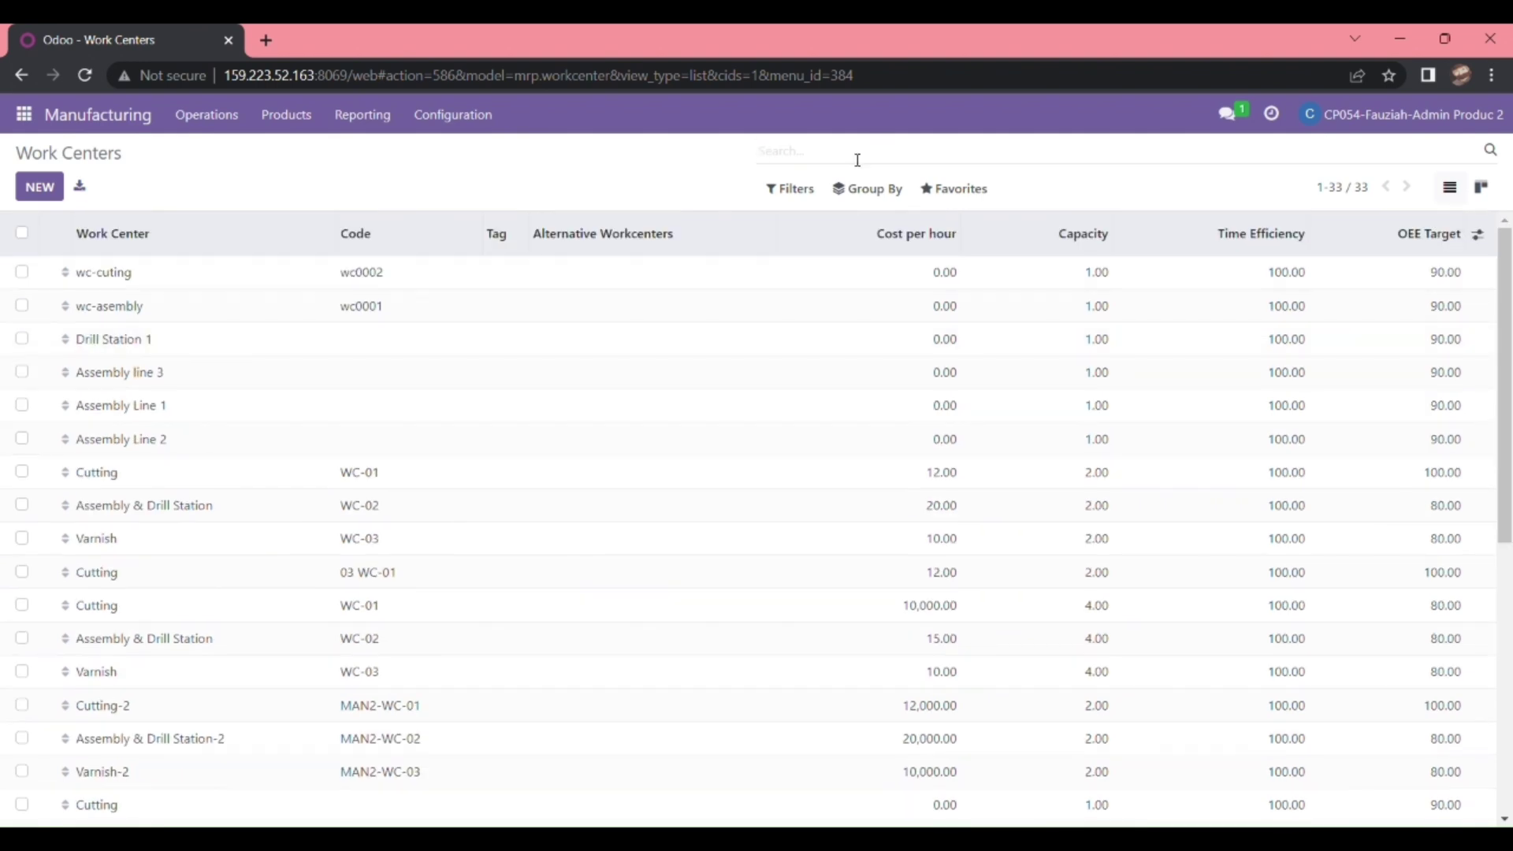
pyautogui.write('03 wc-01')
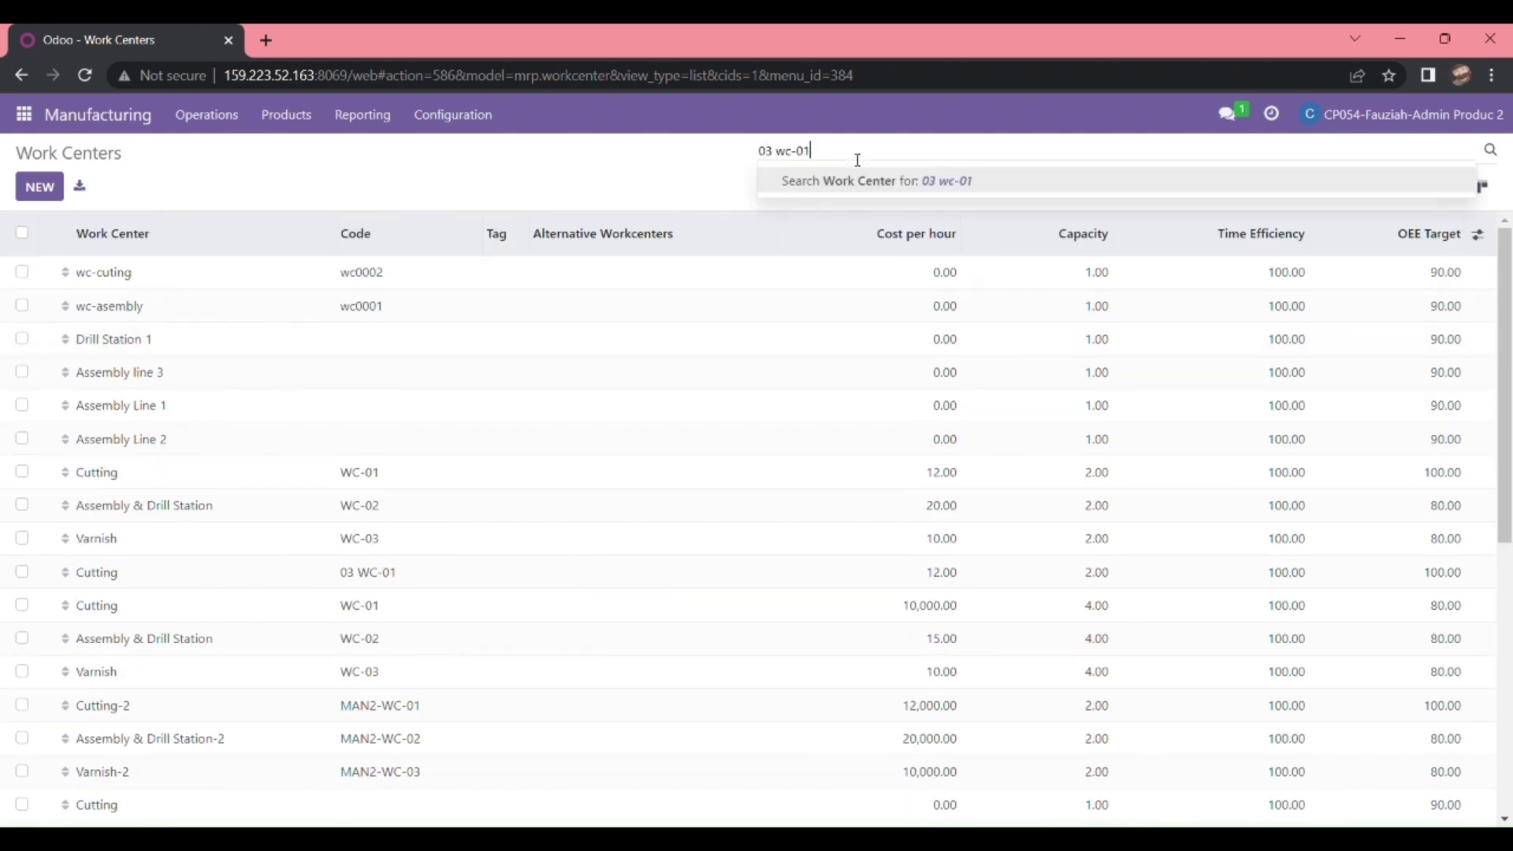
pyautogui.press('Return')
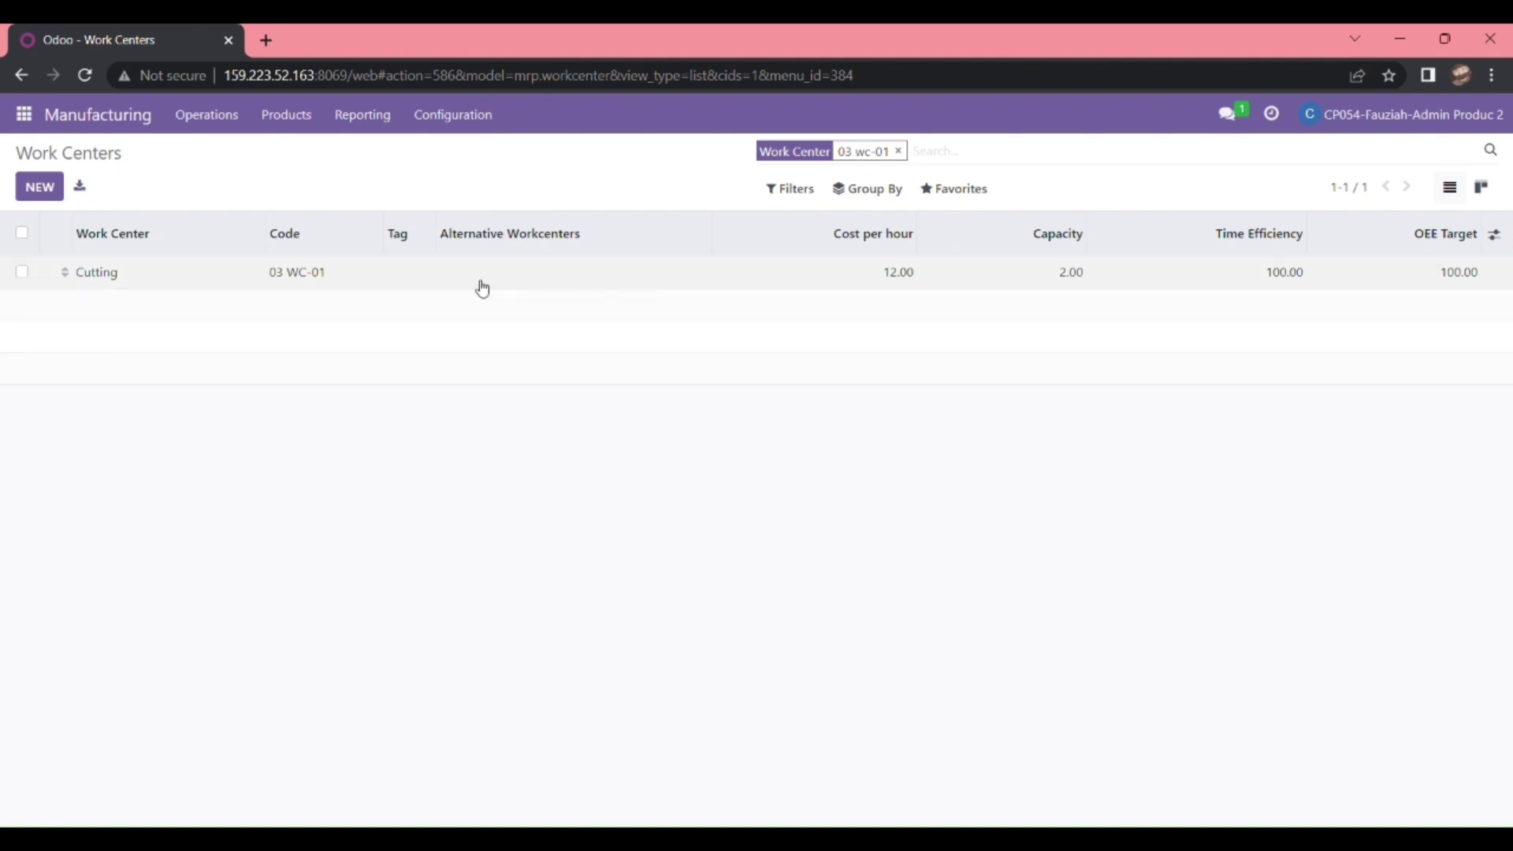
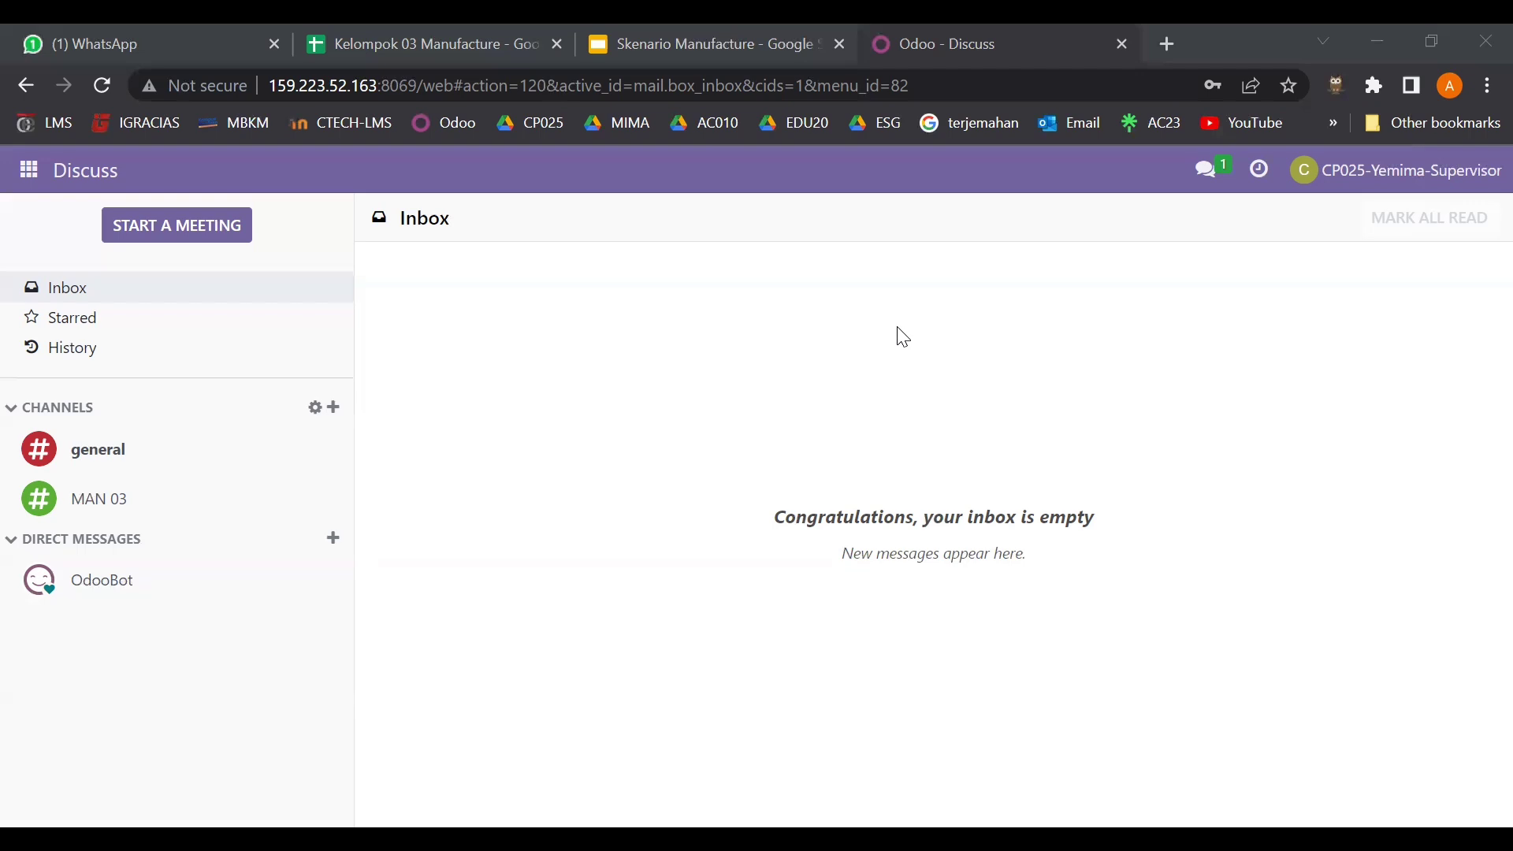
# - Go from Discuss to Manufacturing's Configuration > Work Centers list showing all 32 work centers
pyautogui.click(32, 172)
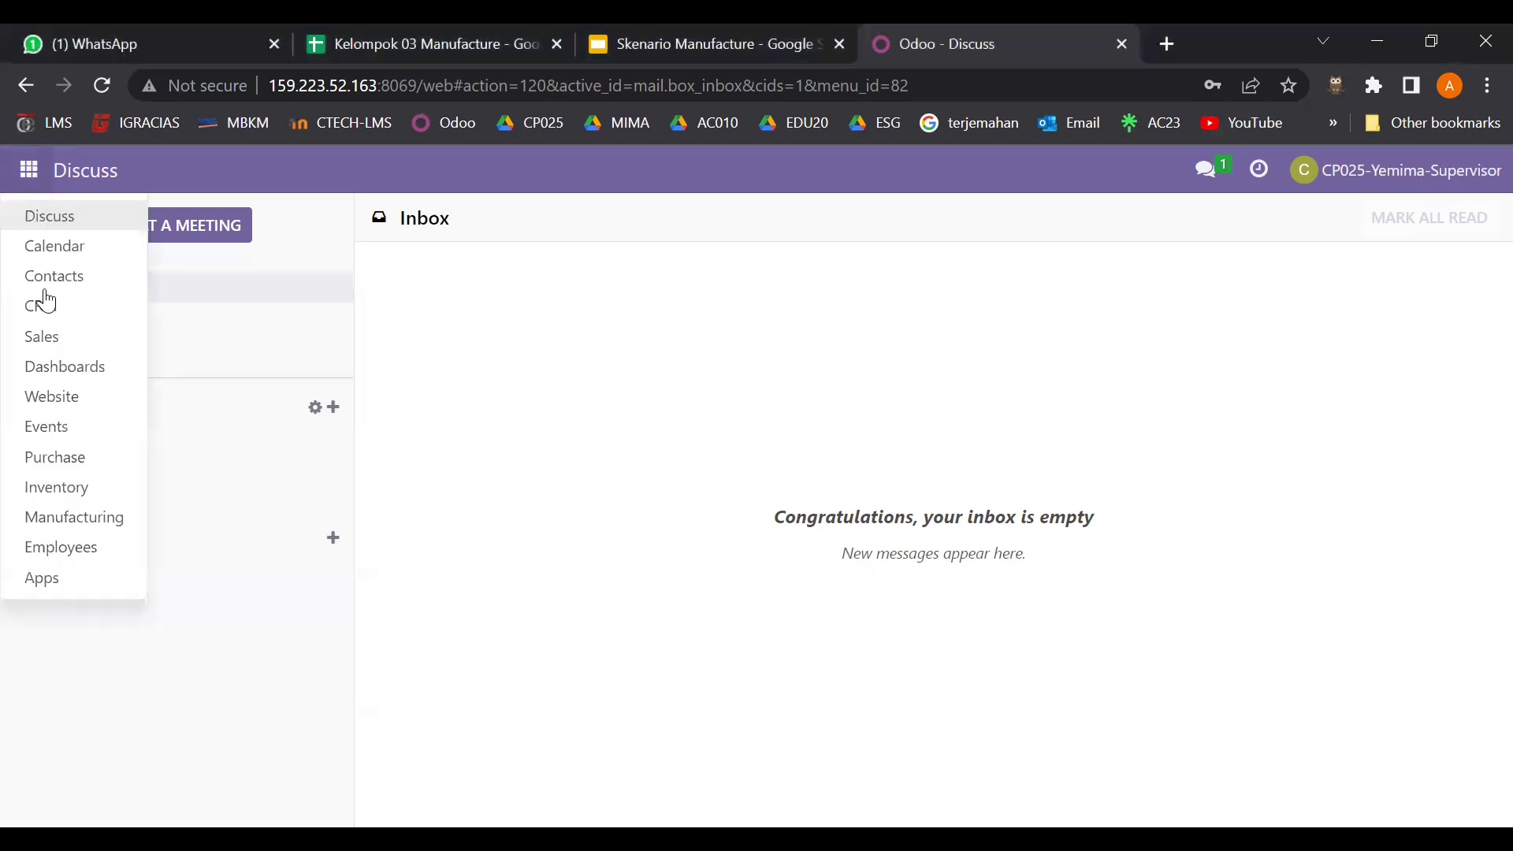
pyautogui.click(121, 530)
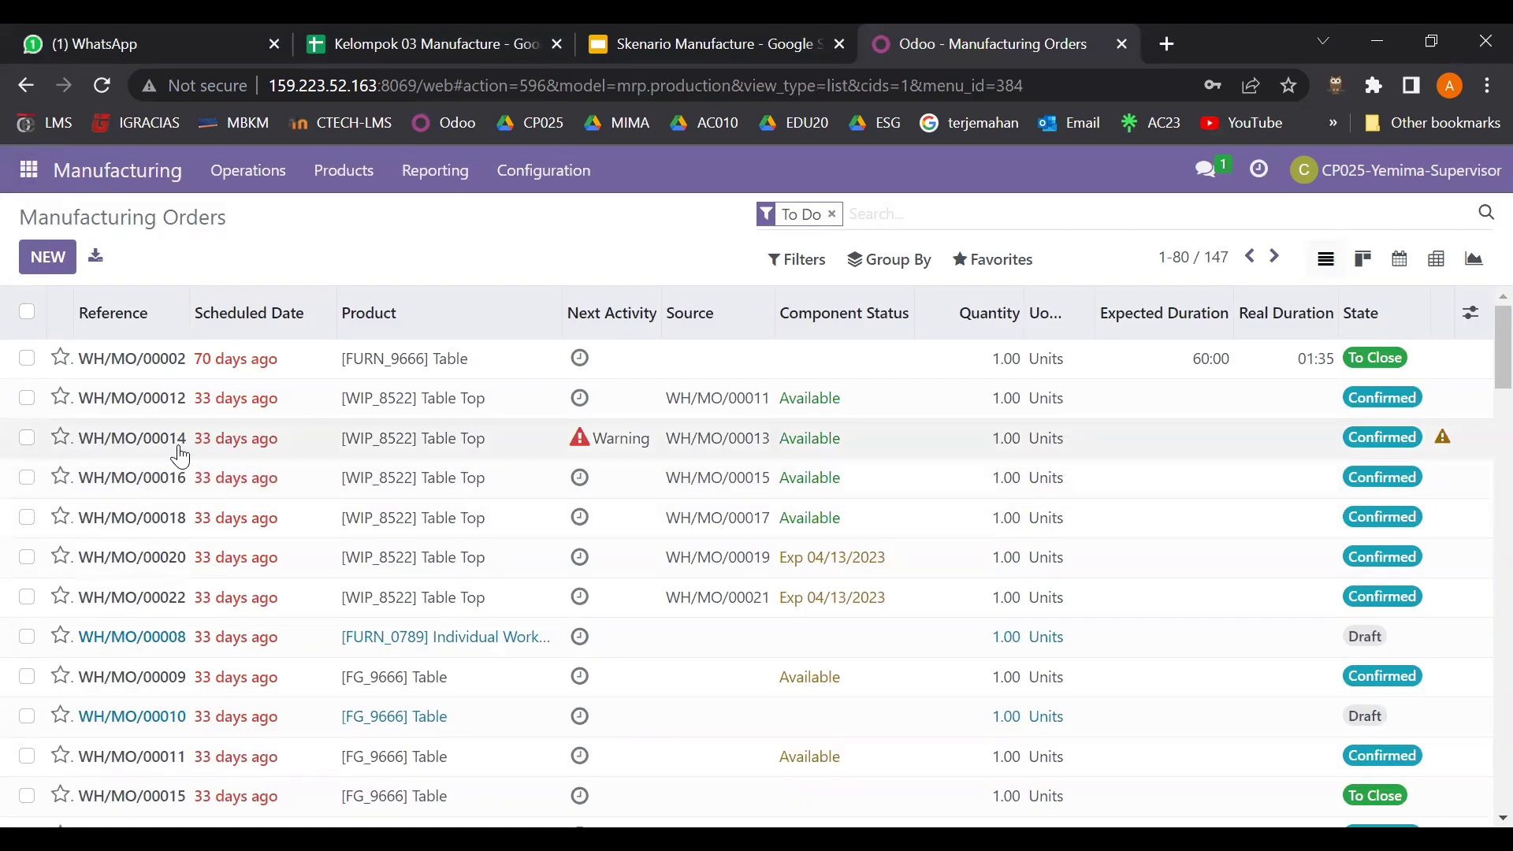
pyautogui.click(564, 192)
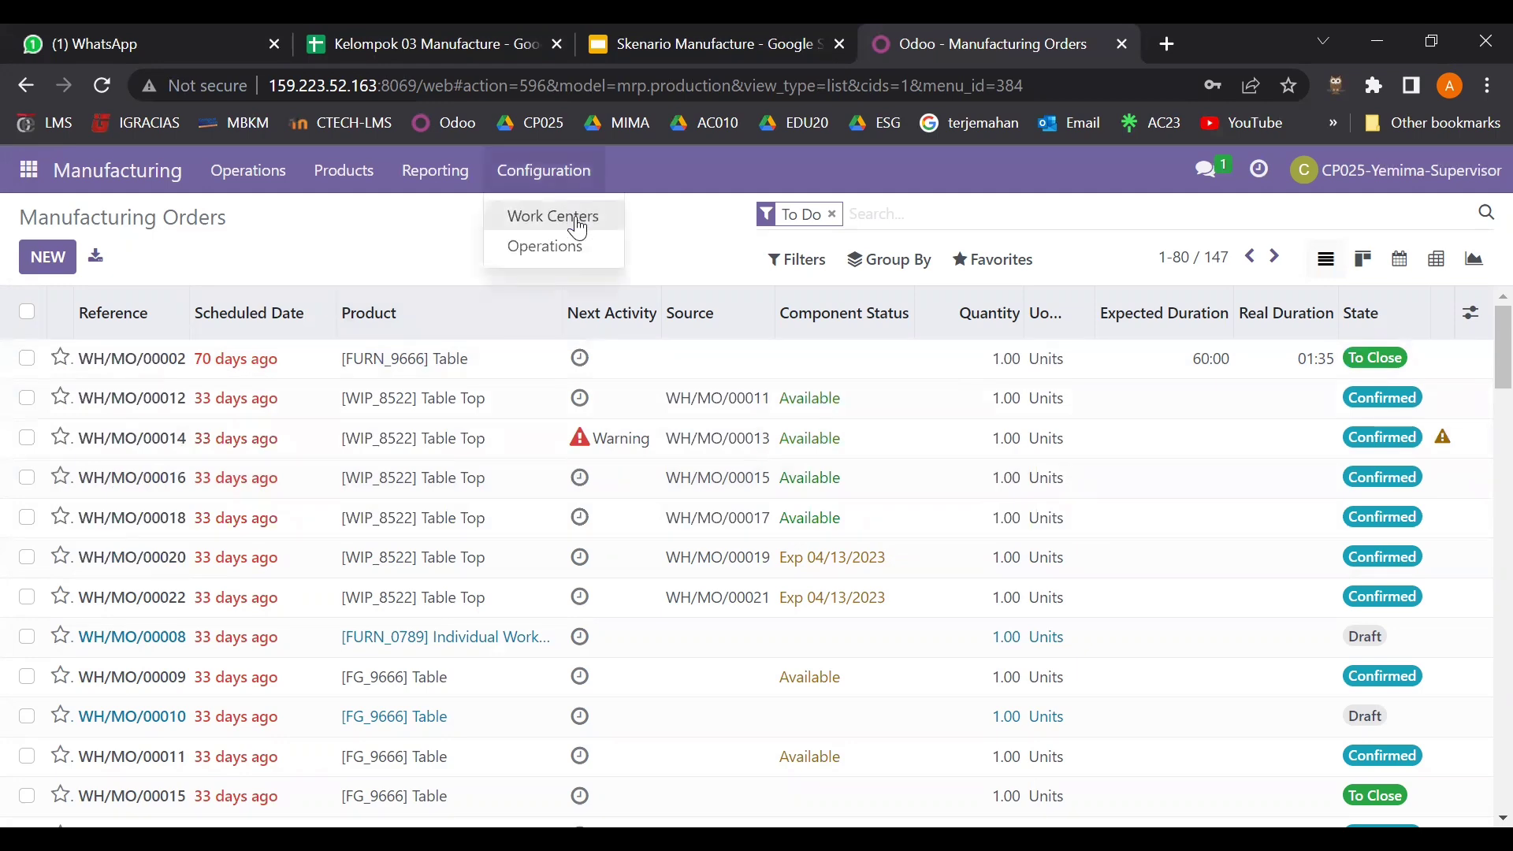
pyautogui.click(561, 217)
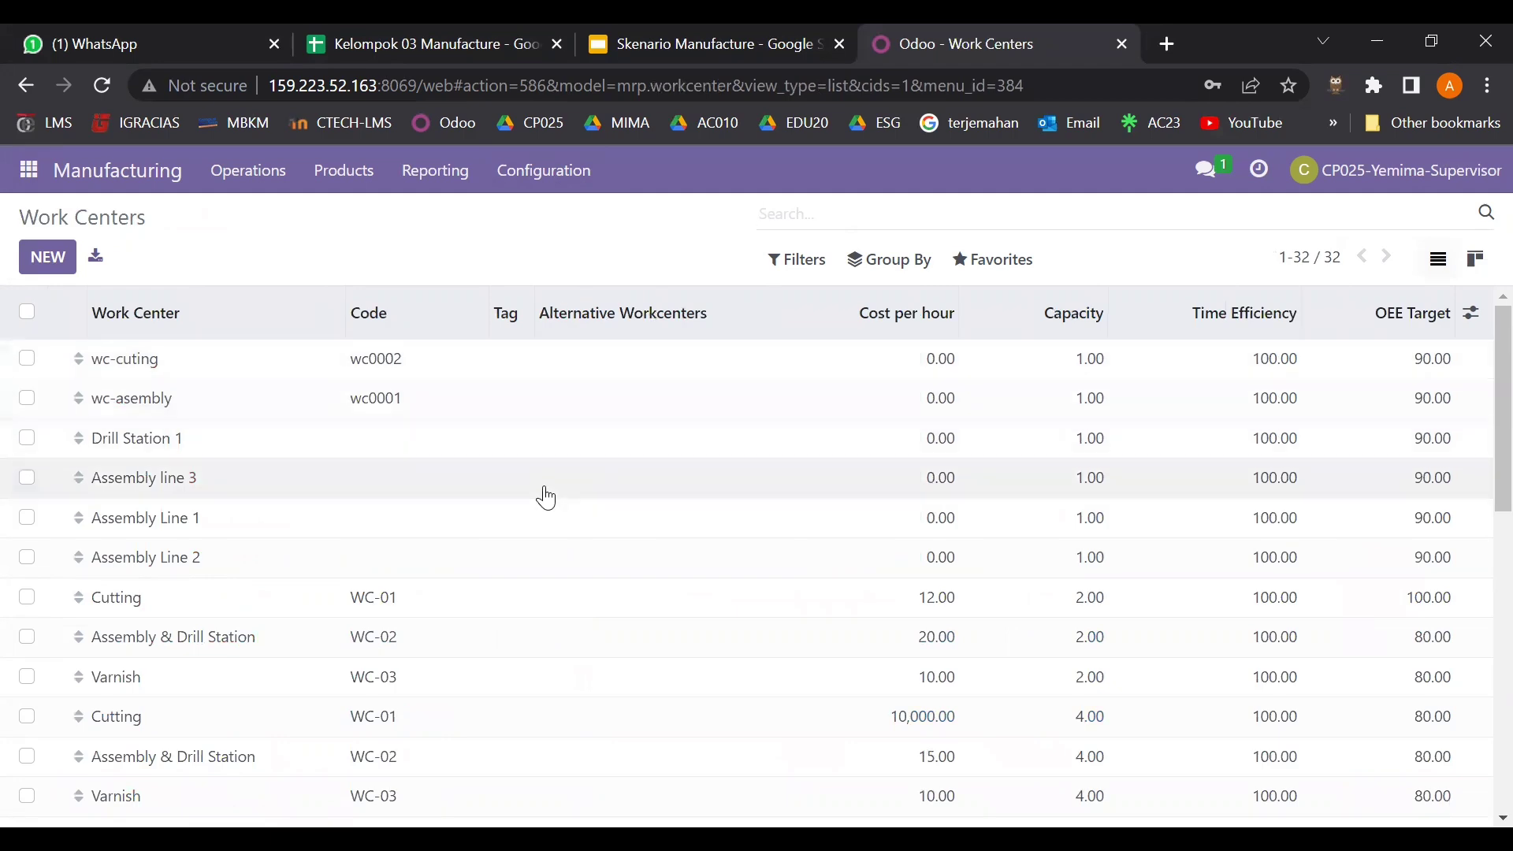
pyautogui.scroll(-8, 547, 498)
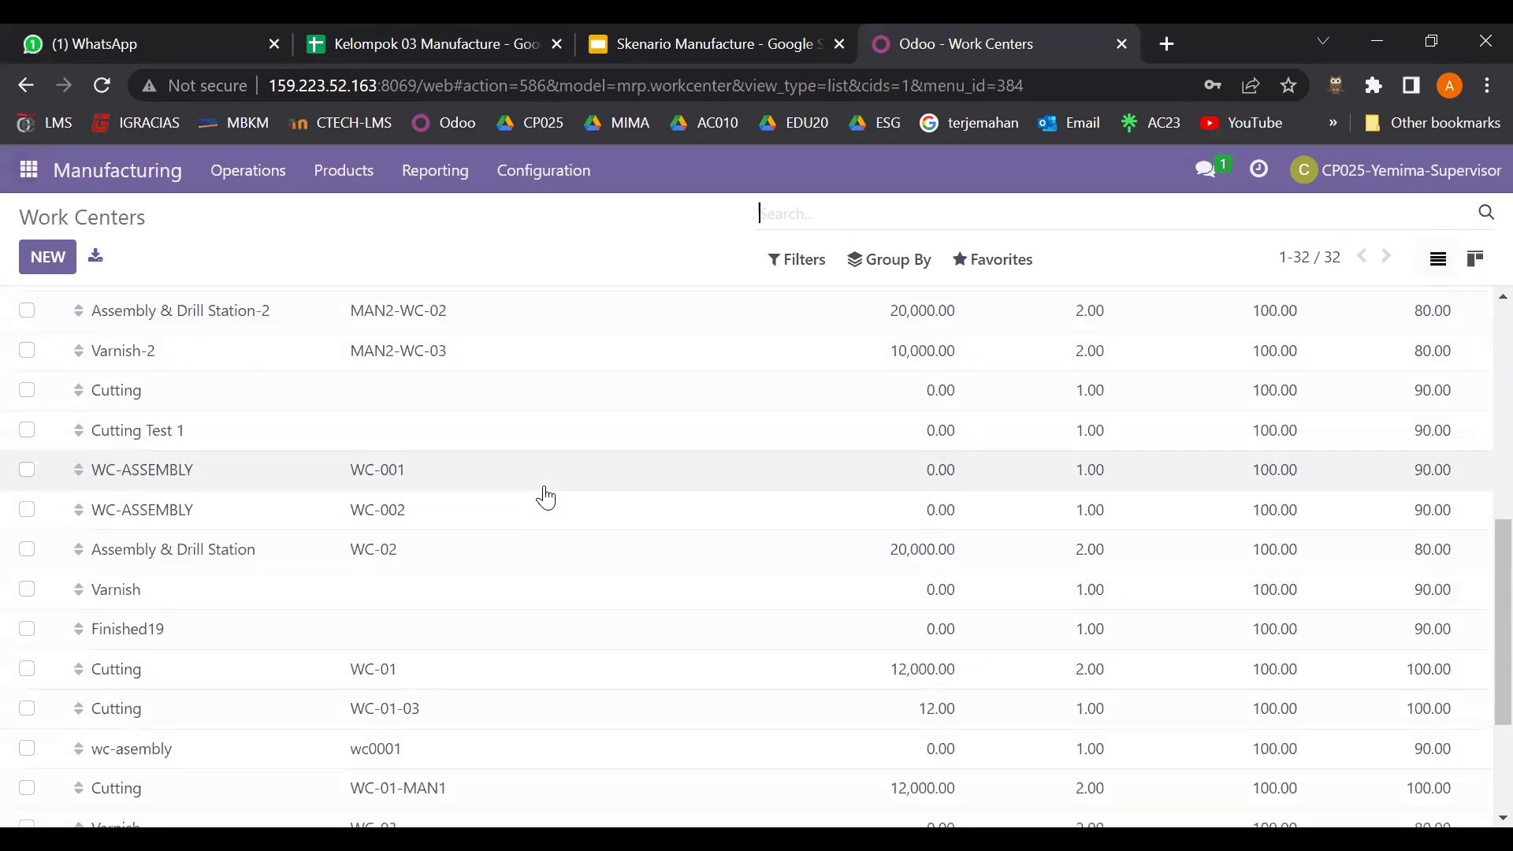
pyautogui.scroll(8, 548, 498)
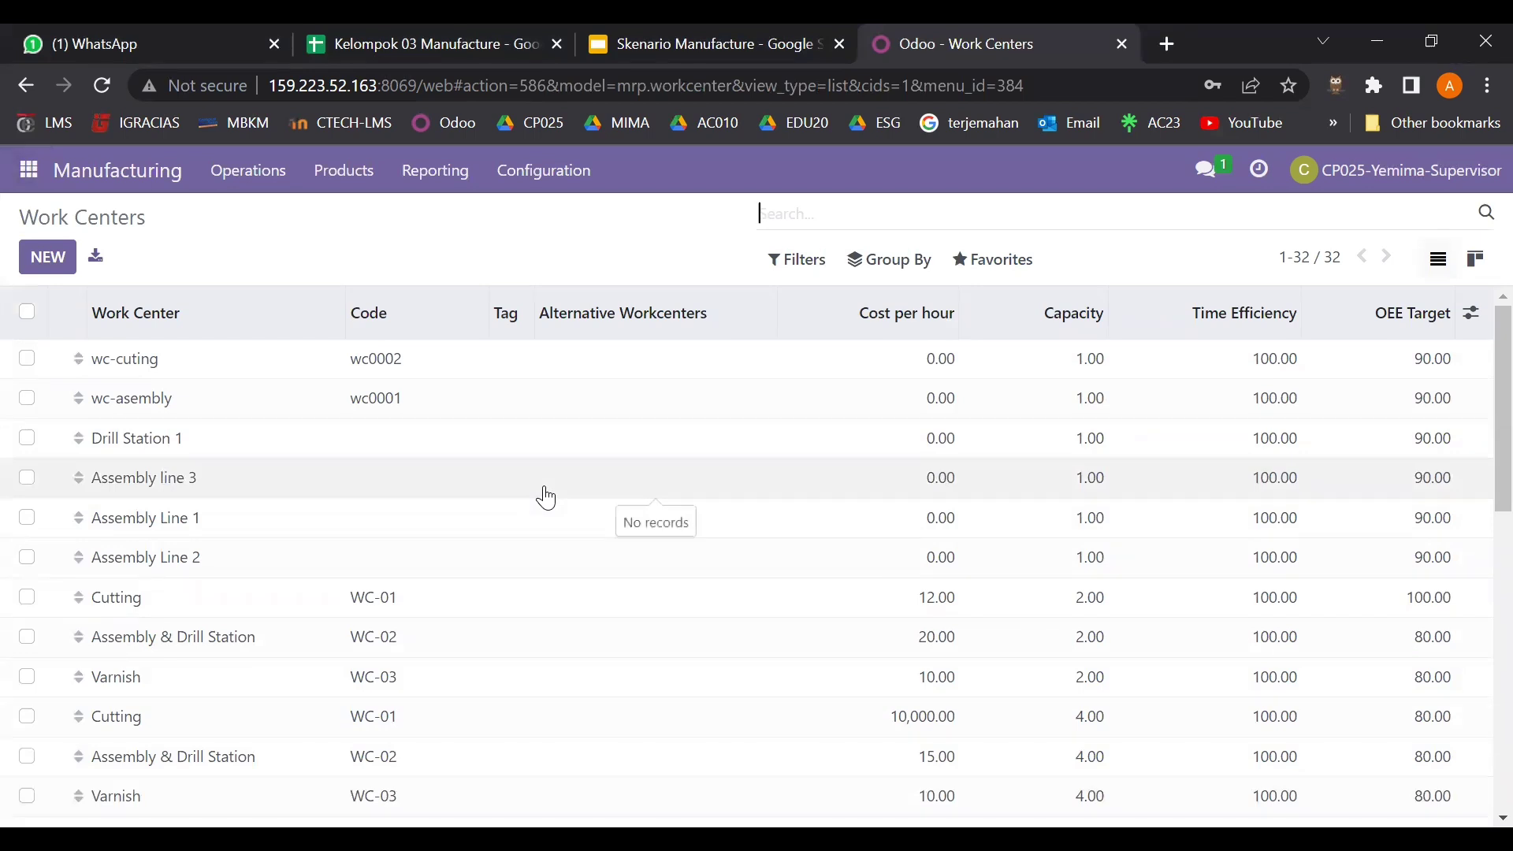
# - Filter the list by work center code WC-01-03 and select the Cutting row
pyautogui.write('WC-01-03')
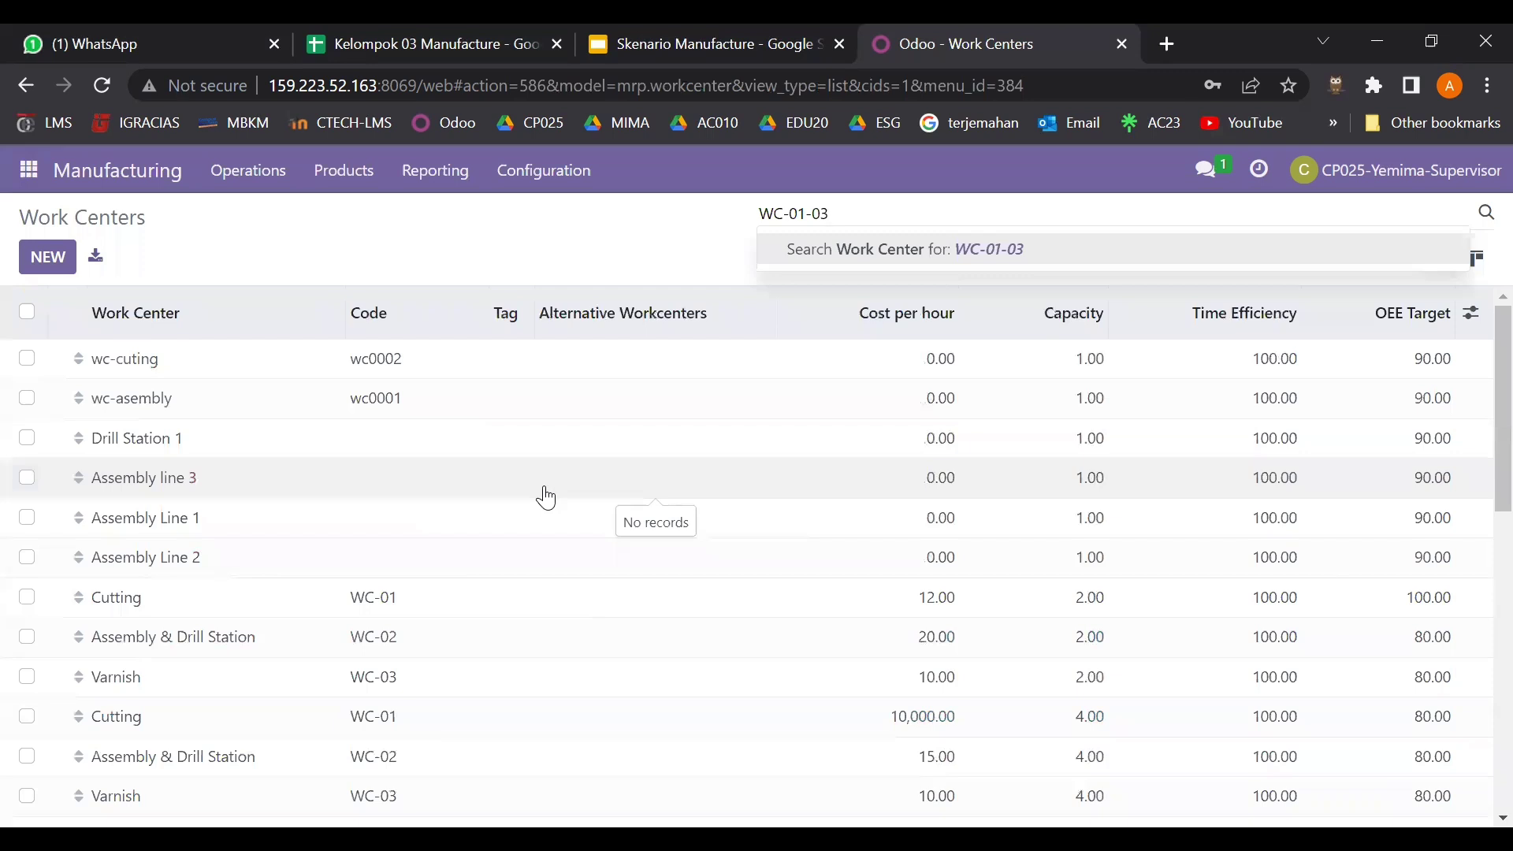
pyautogui.press('Return')
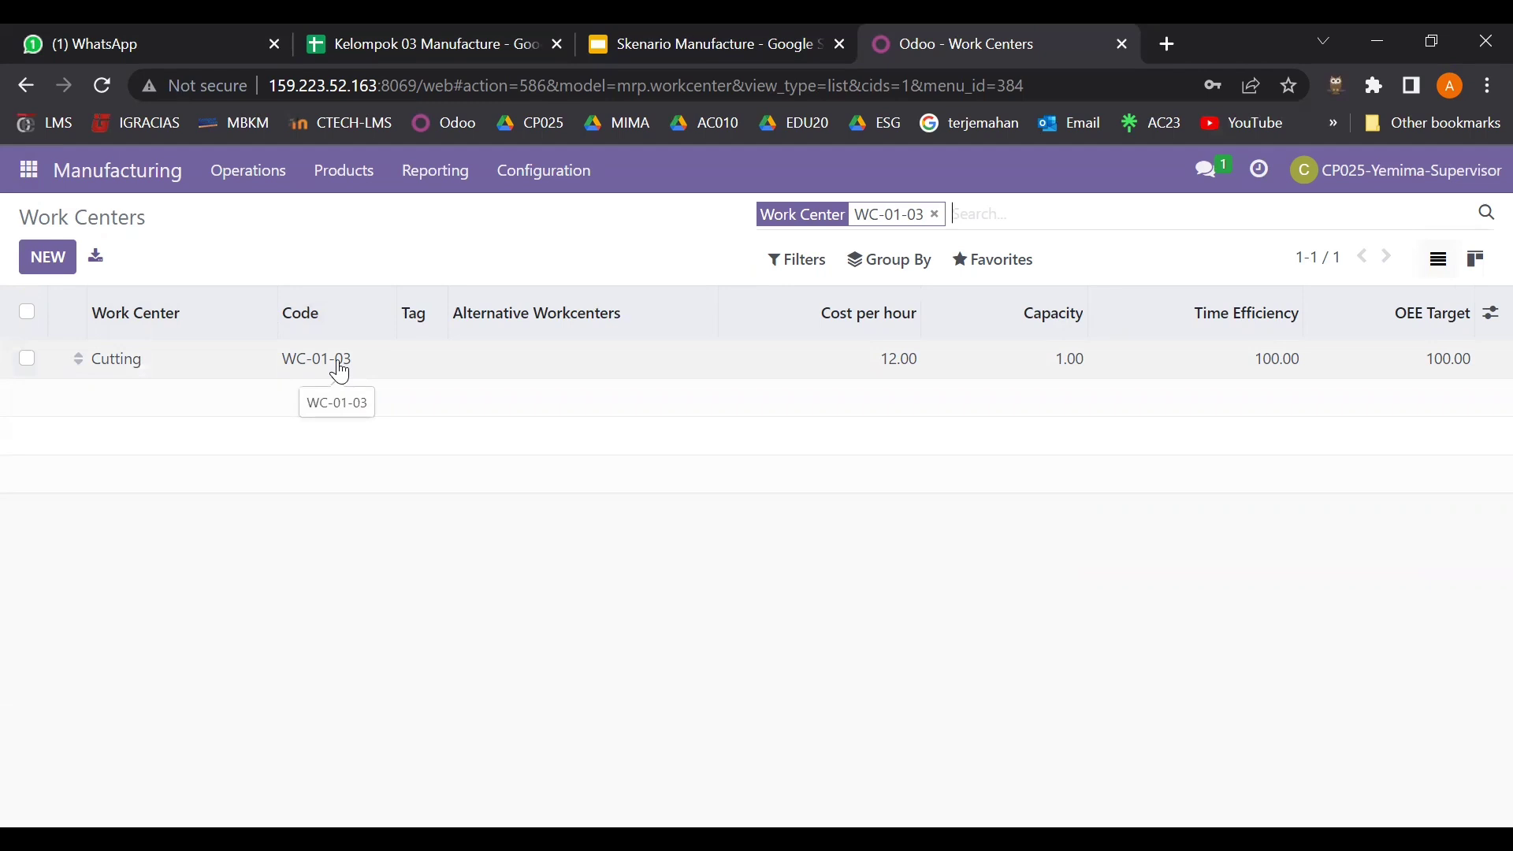
pyautogui.click(27, 360)
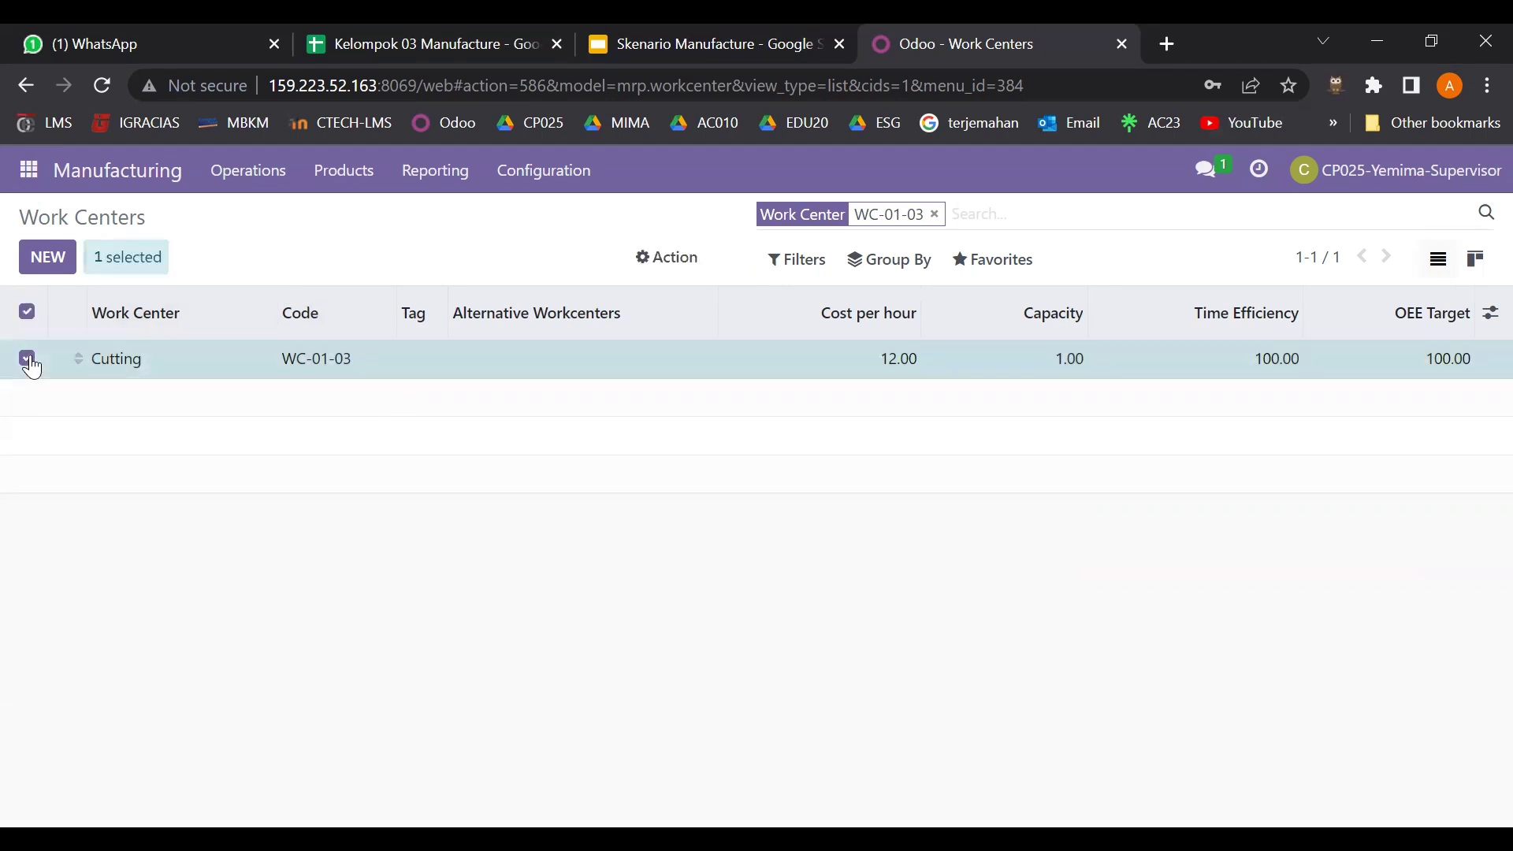